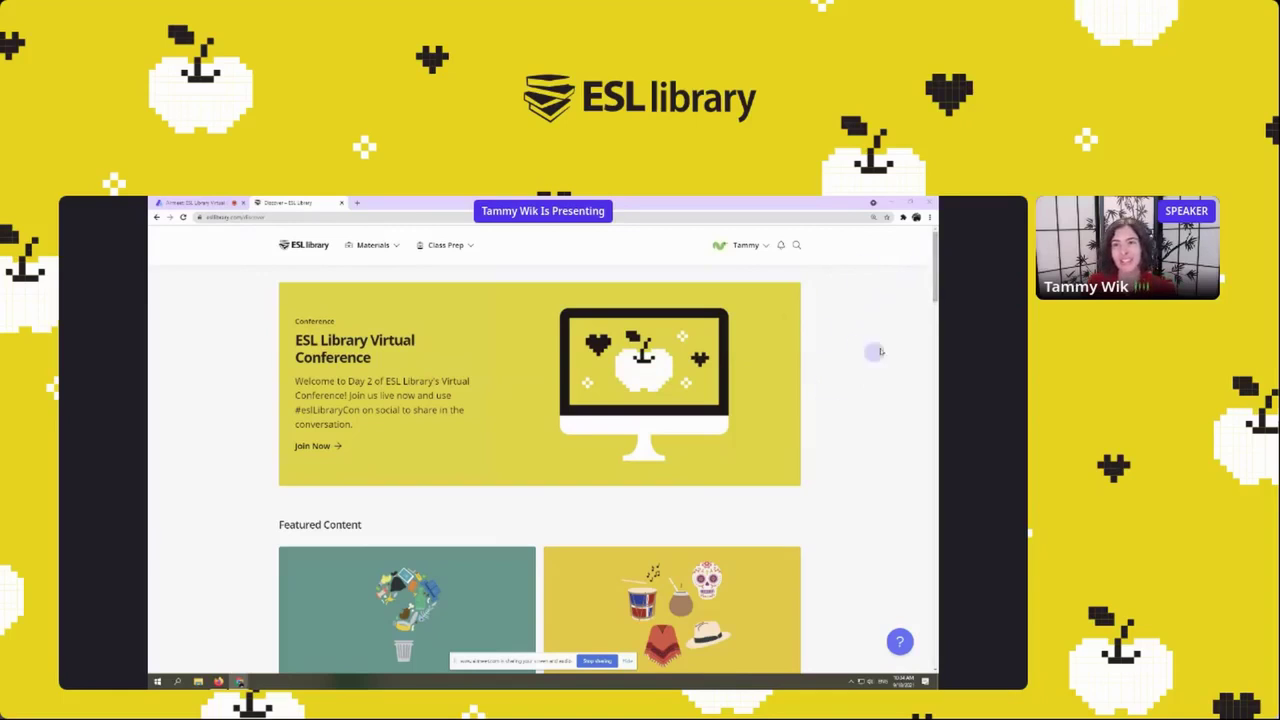
Look through the Featured Content and New Materials sections of the Discover page.
left_click_drag(933, 256, 933, 306)
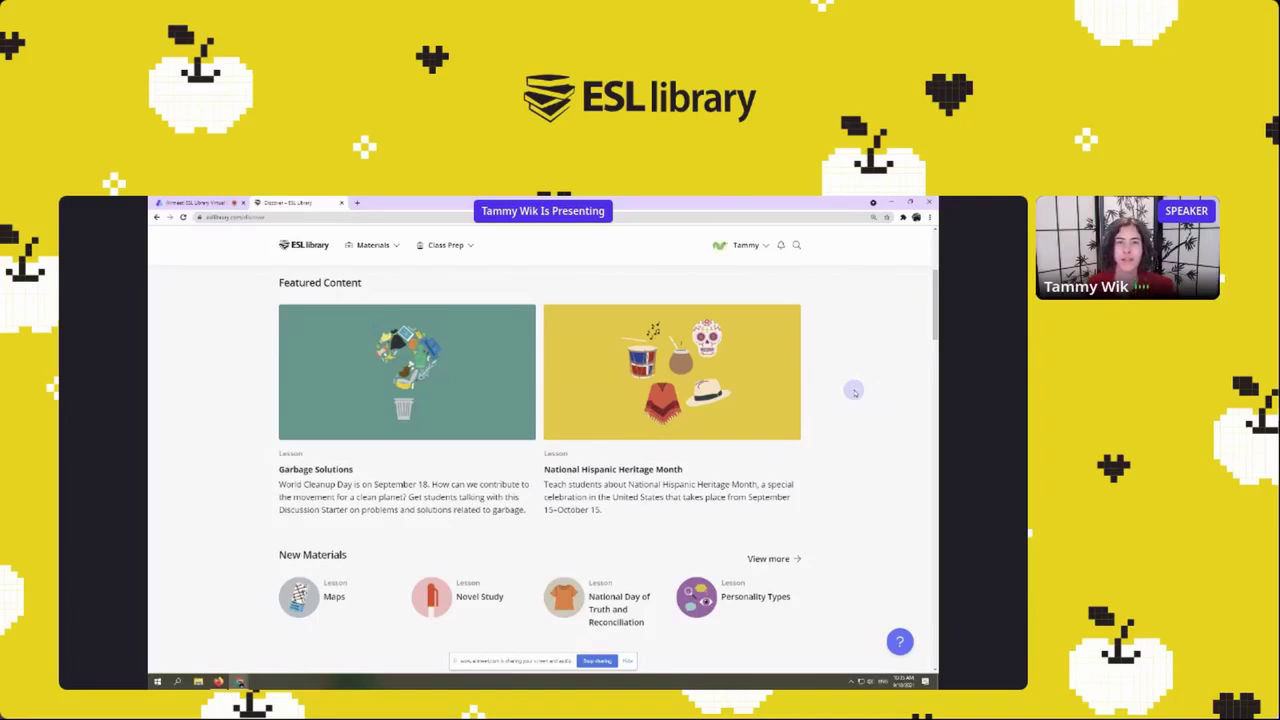
scroll(855, 392, "down", 1)
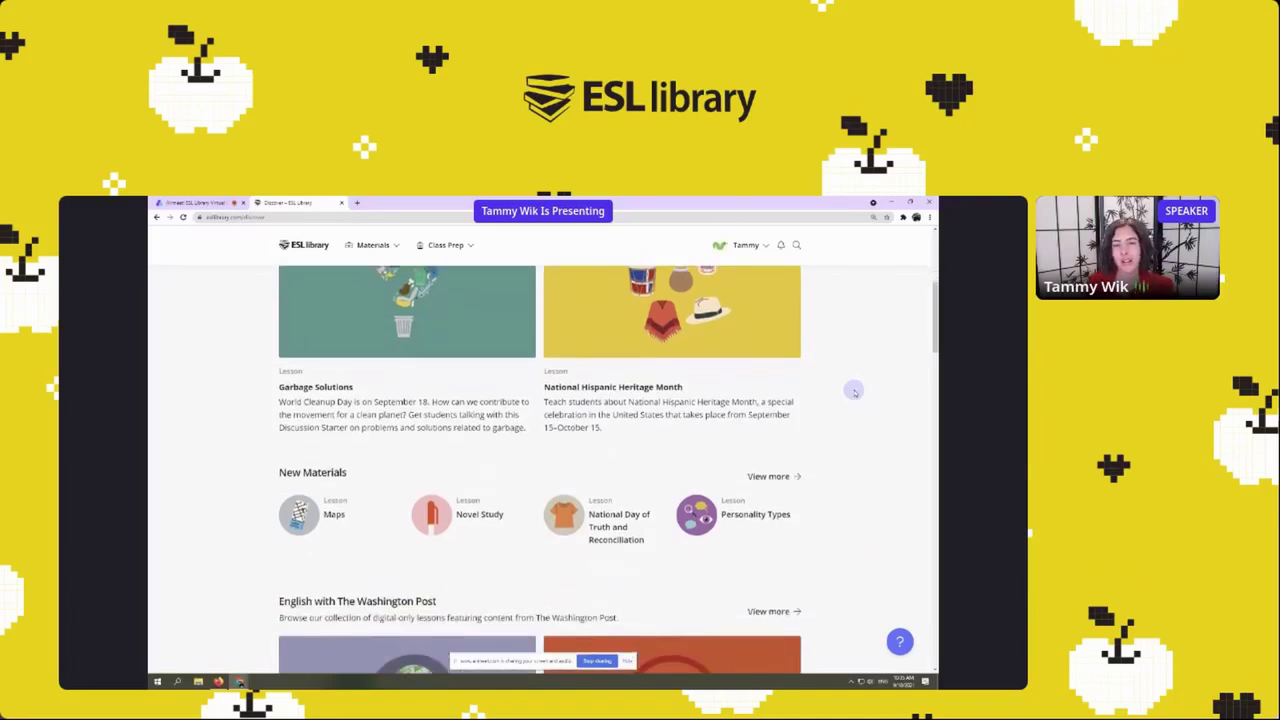
left_click(370, 245)
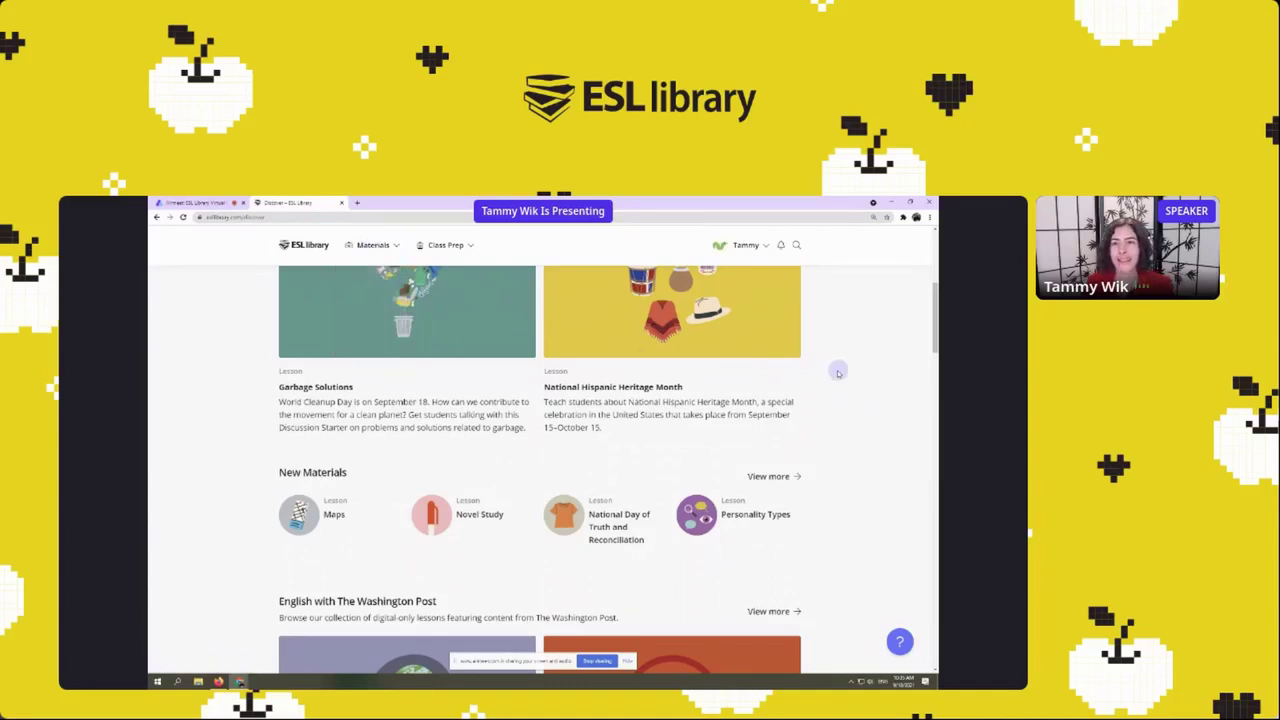
scroll(820, 354, "up", 4)
scroll(838, 373, "down", 3)
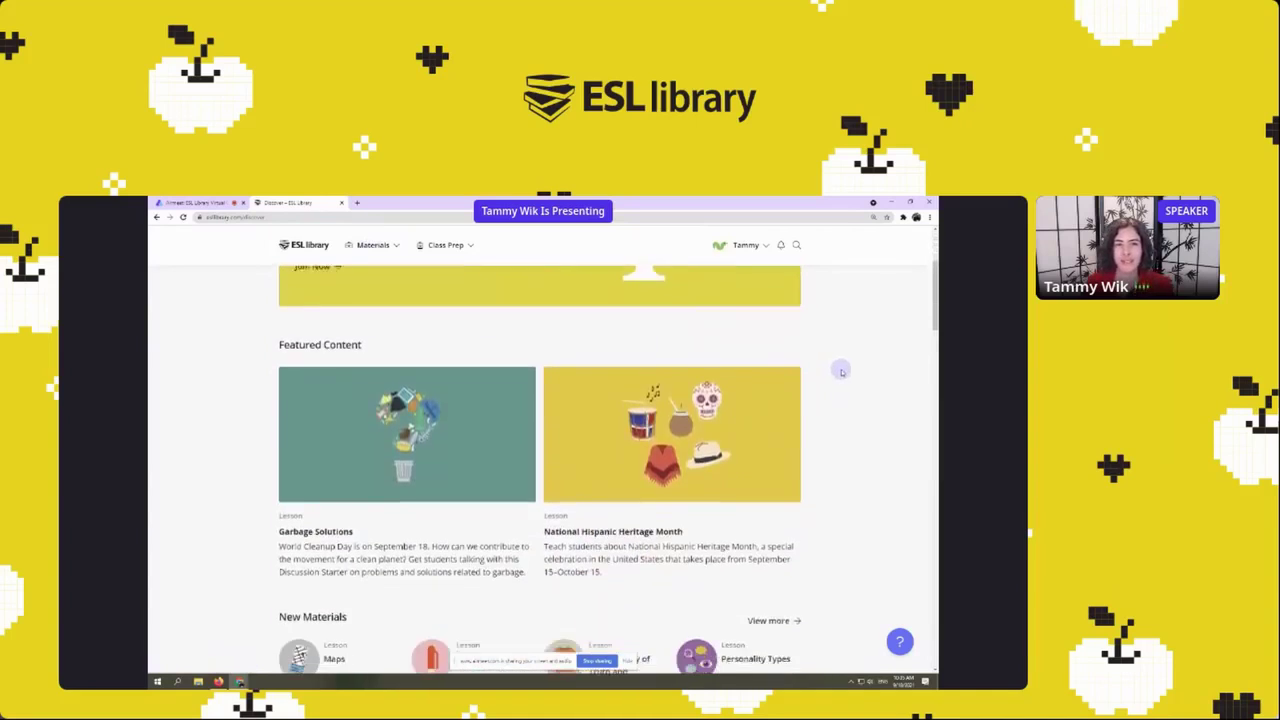
scroll(841, 372, "down", 1)
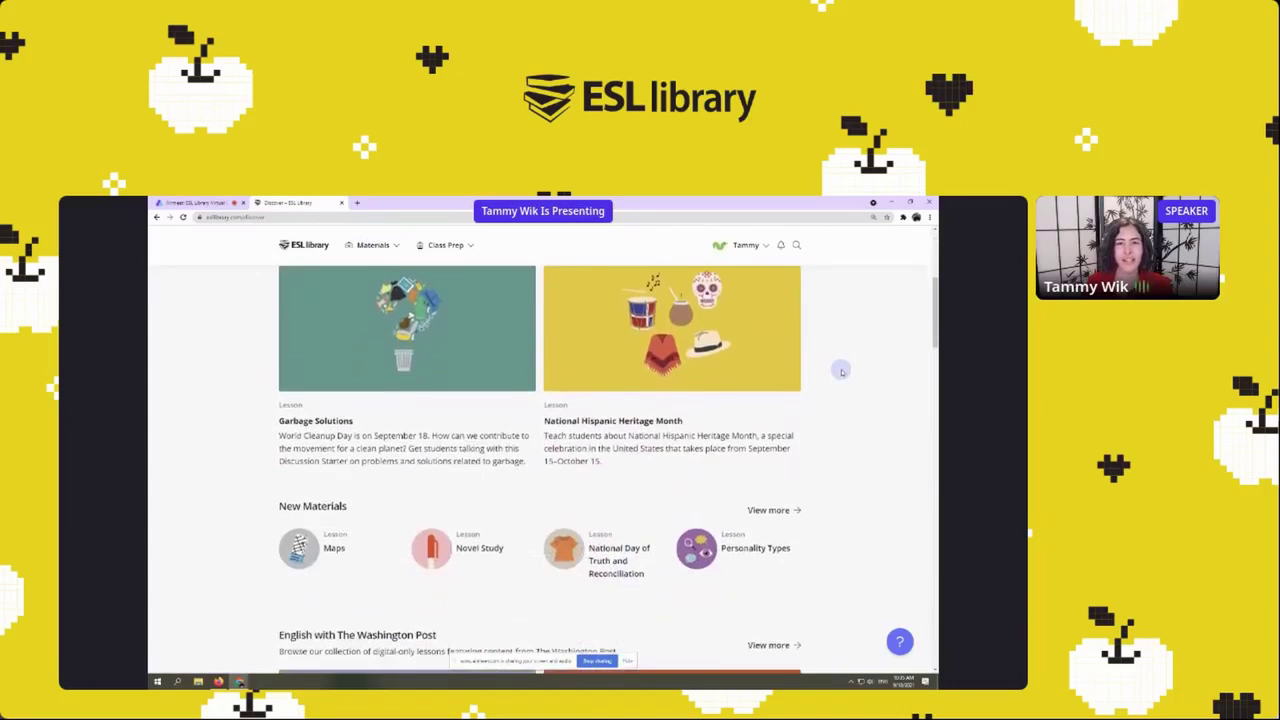
scroll(841, 372, "down", 3)
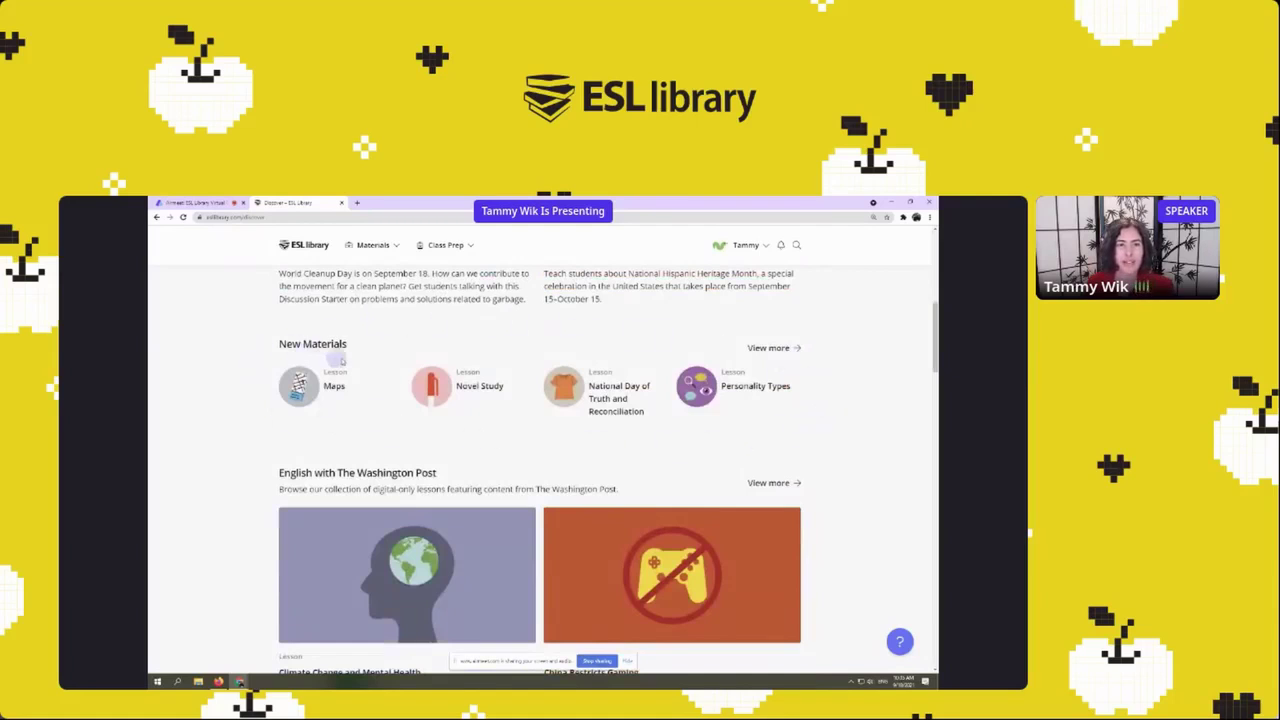
scroll(498, 397, "up", 5)
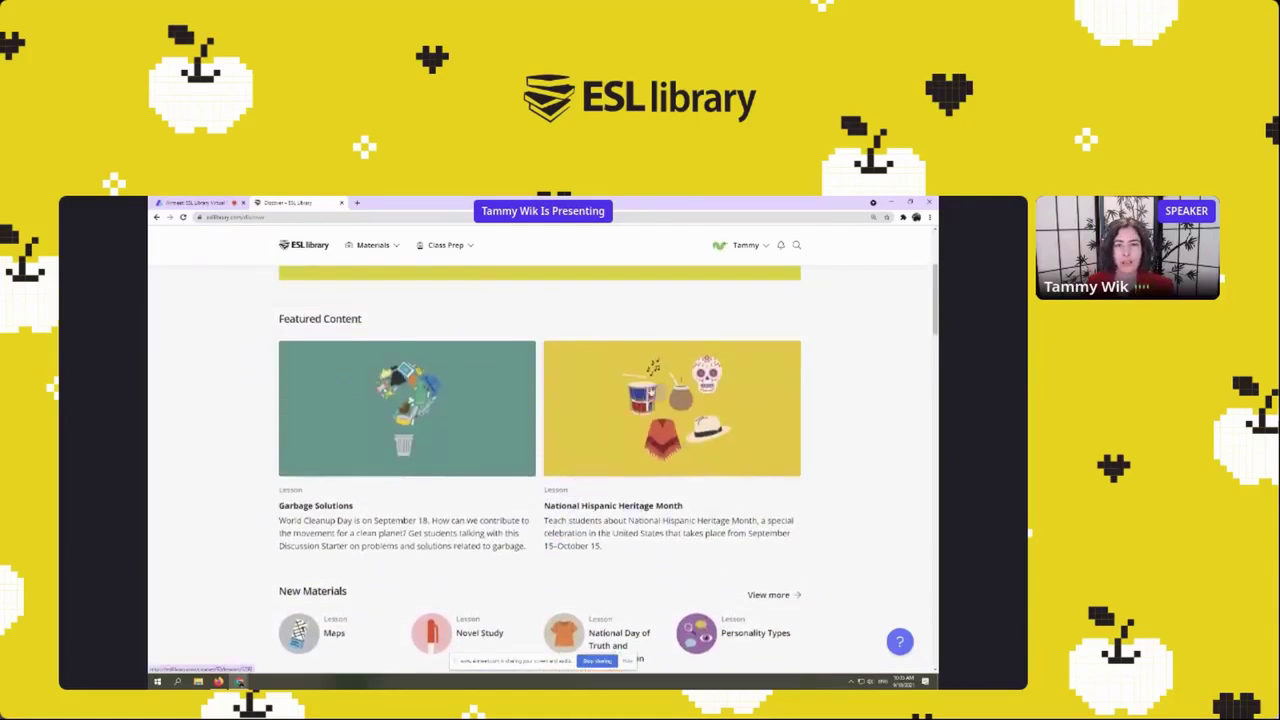
scroll(612, 526, "up", 1)
scroll(862, 491, "down", 2)
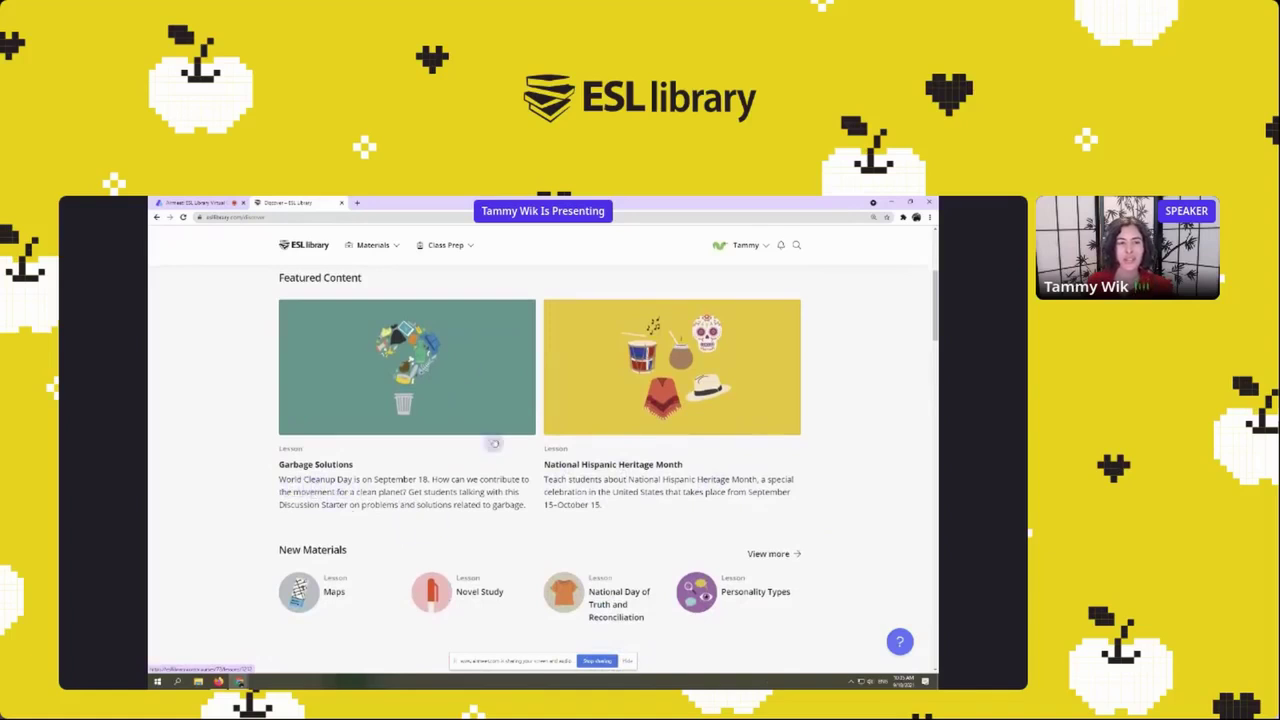
View the recent notifications about available materials, then close the list.
scroll(808, 420, "down", 3)
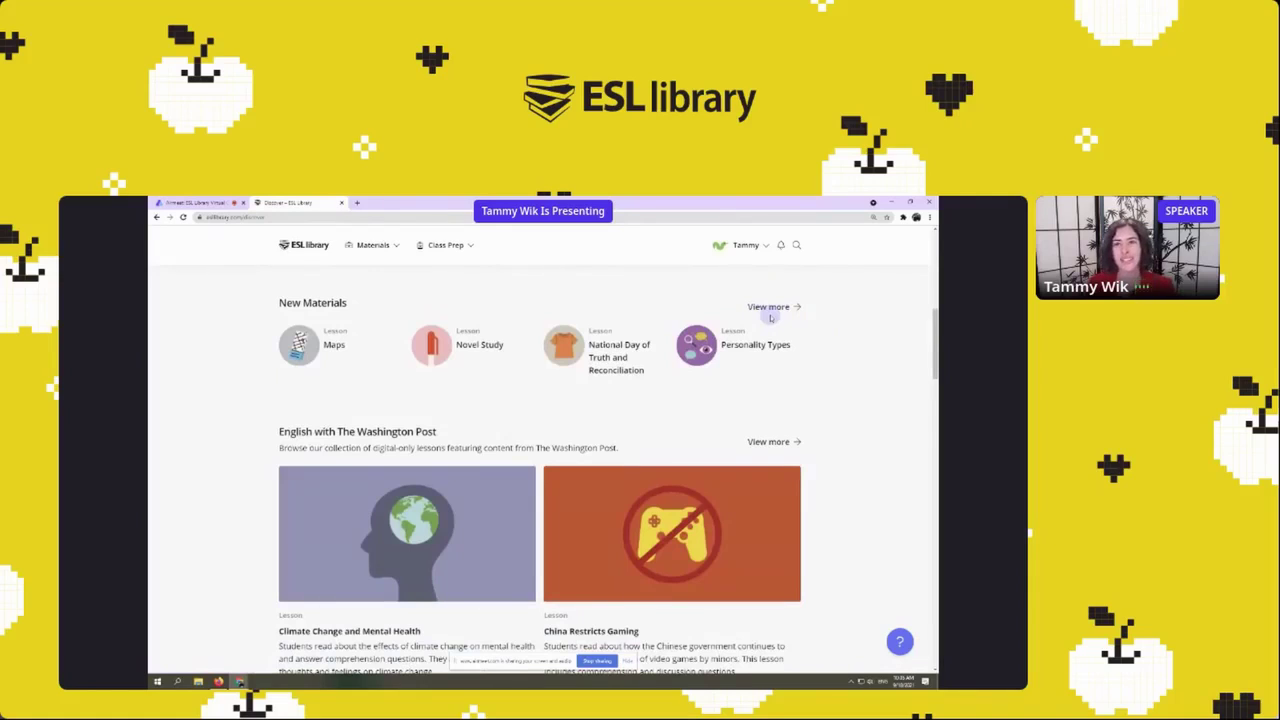
left_click(782, 247)
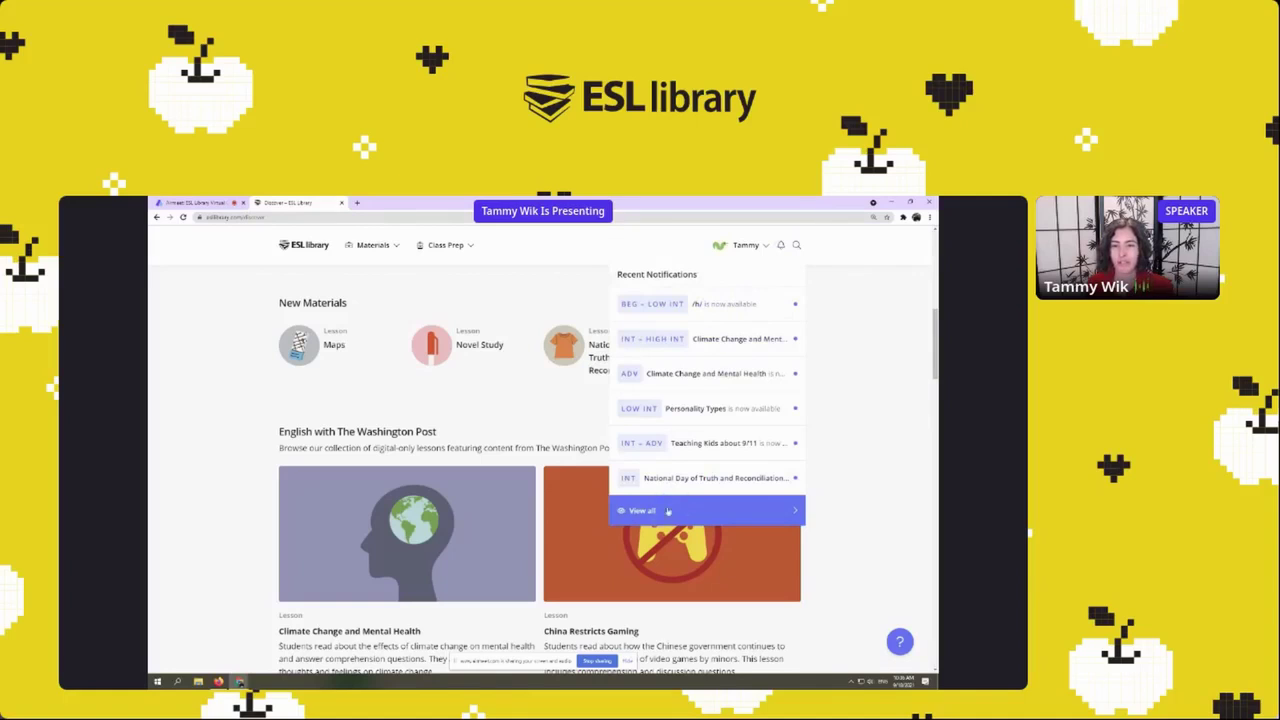
left_click(860, 415)
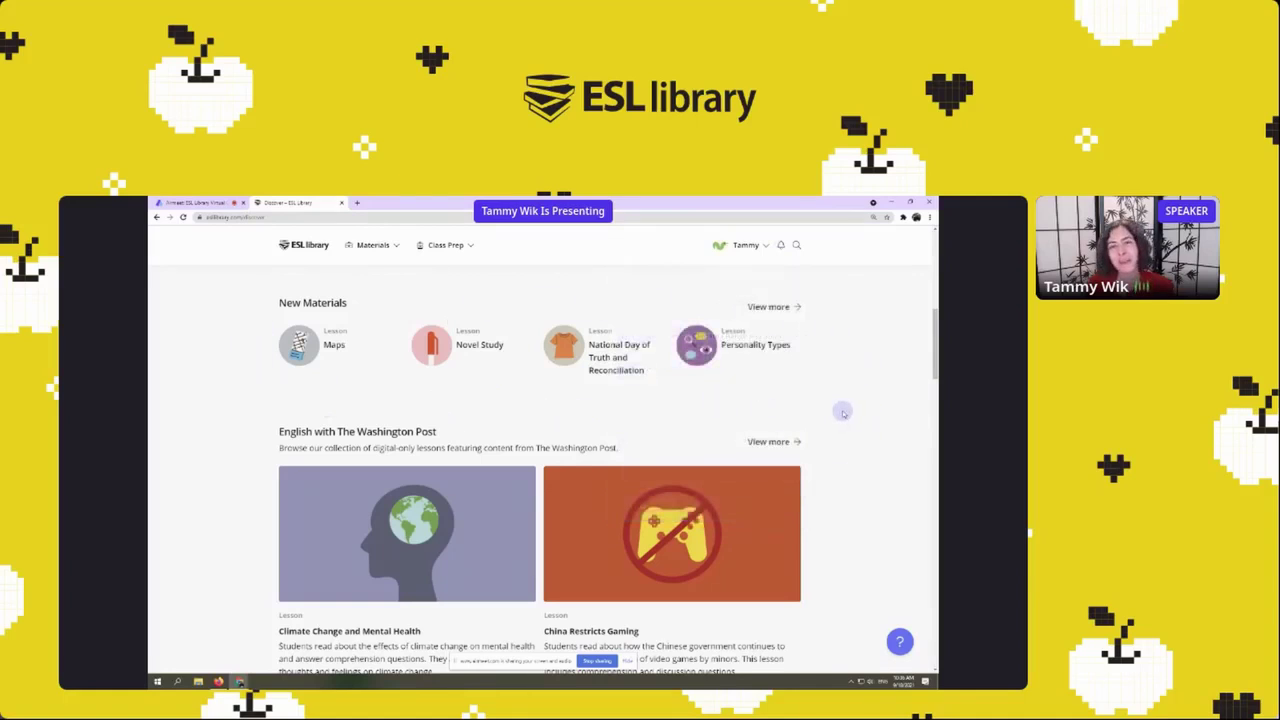
Look through the Discover page sections from English with The Washington Post down to Popular Categories.
scroll(833, 400, "down", 2)
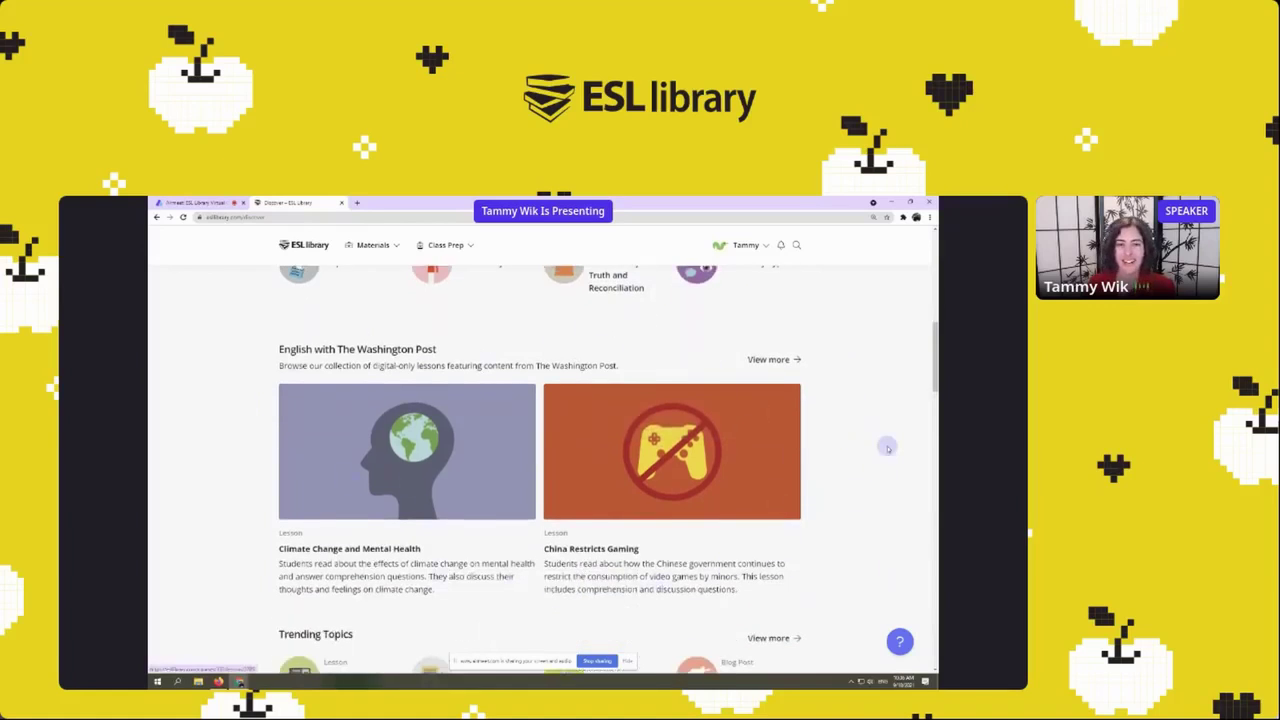
scroll(887, 448, "down", 2)
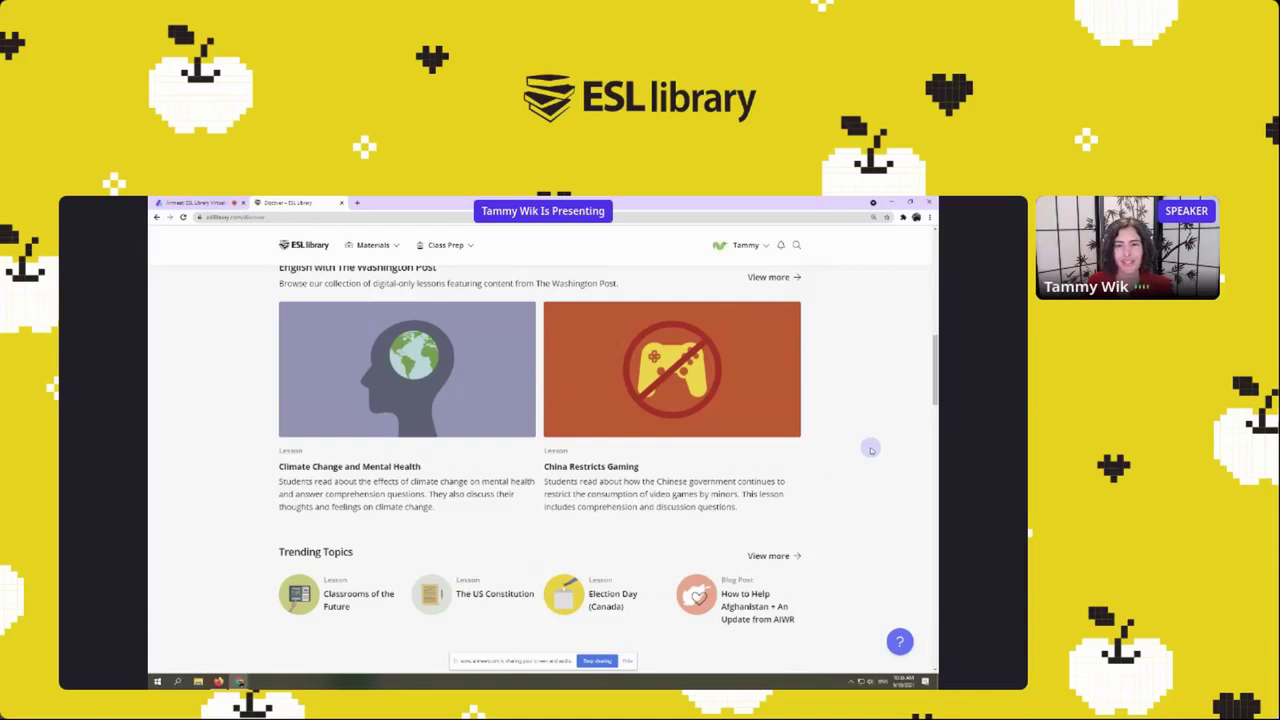
scroll(850, 450, "down", 2)
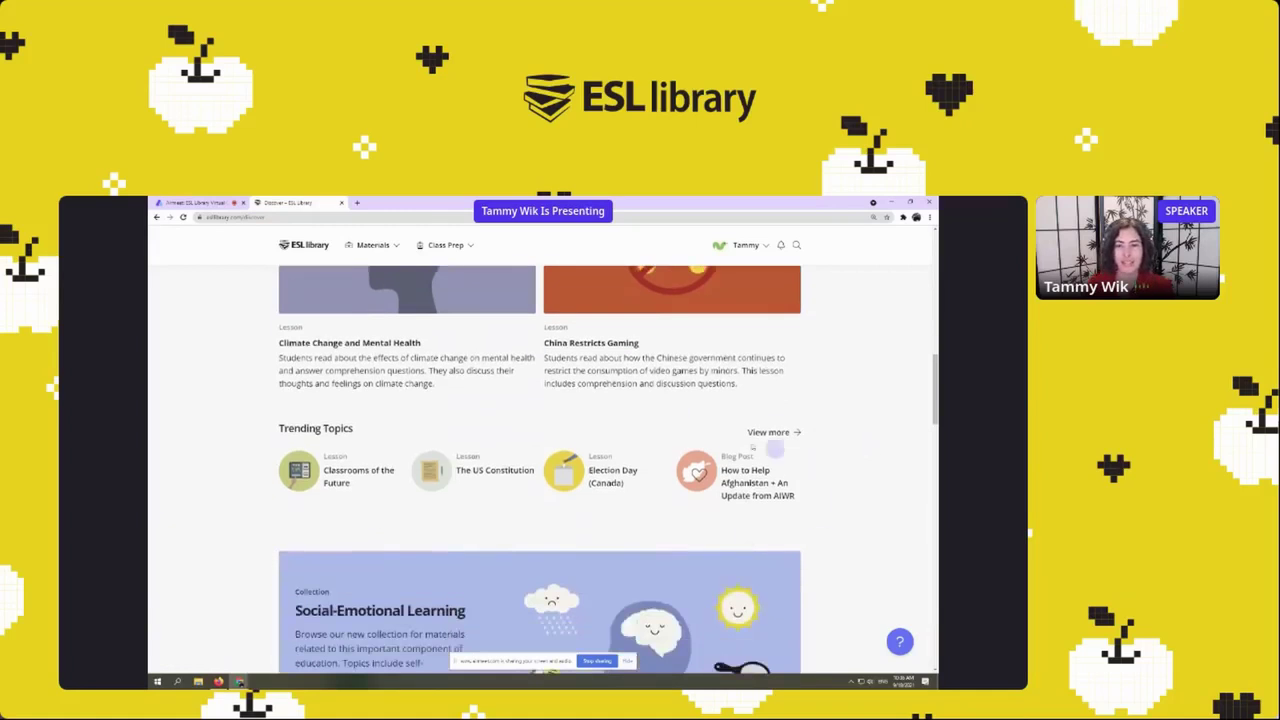
scroll(867, 428, "down", 3)
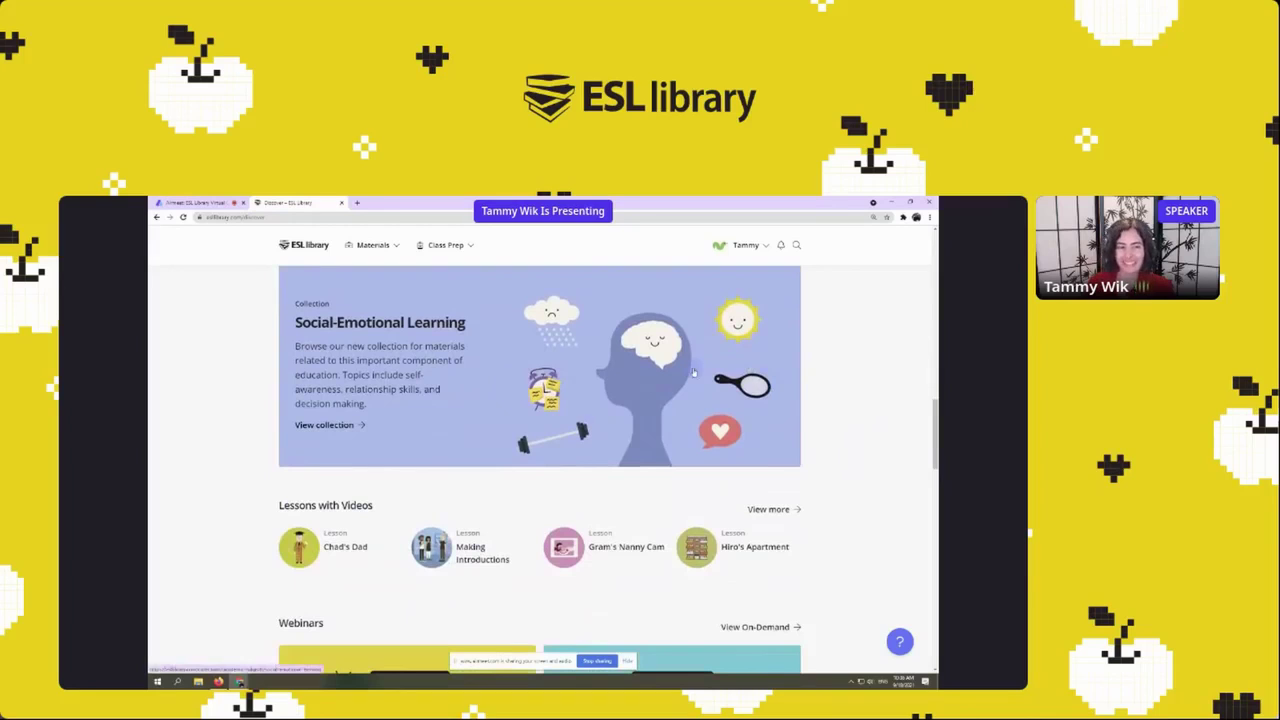
scroll(870, 368, "down", 3)
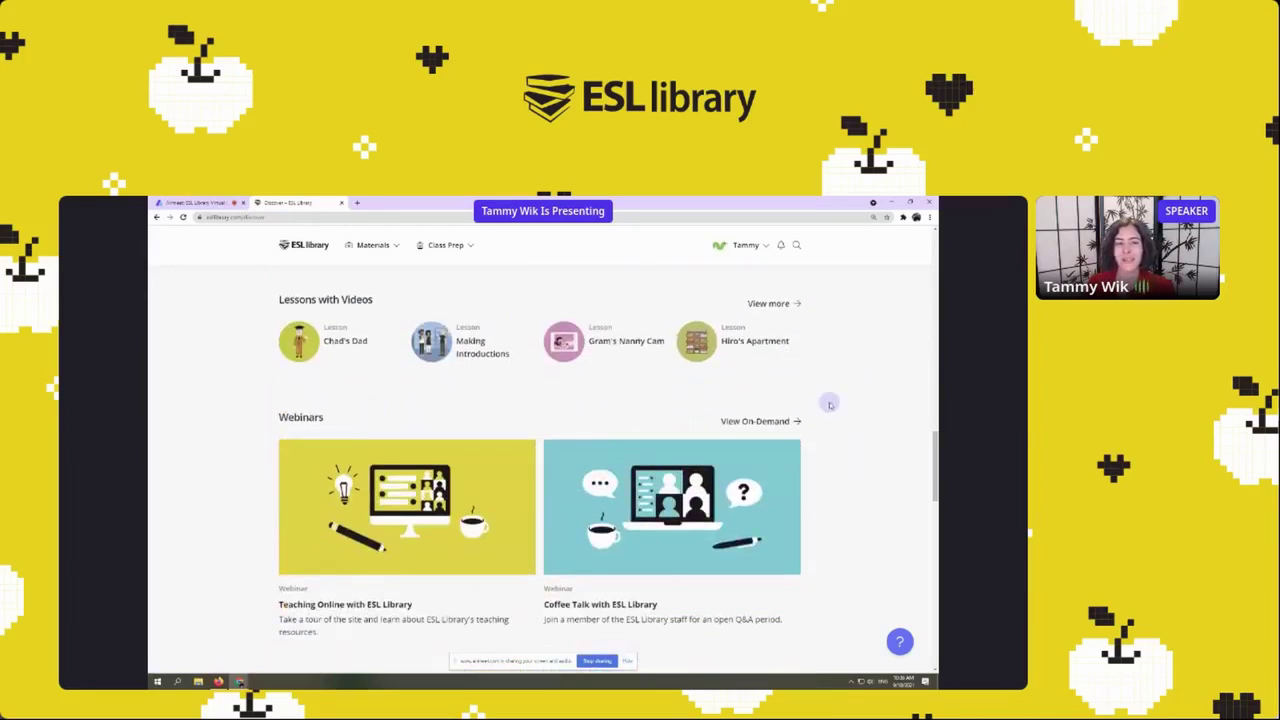
scroll(830, 404, "down", 3)
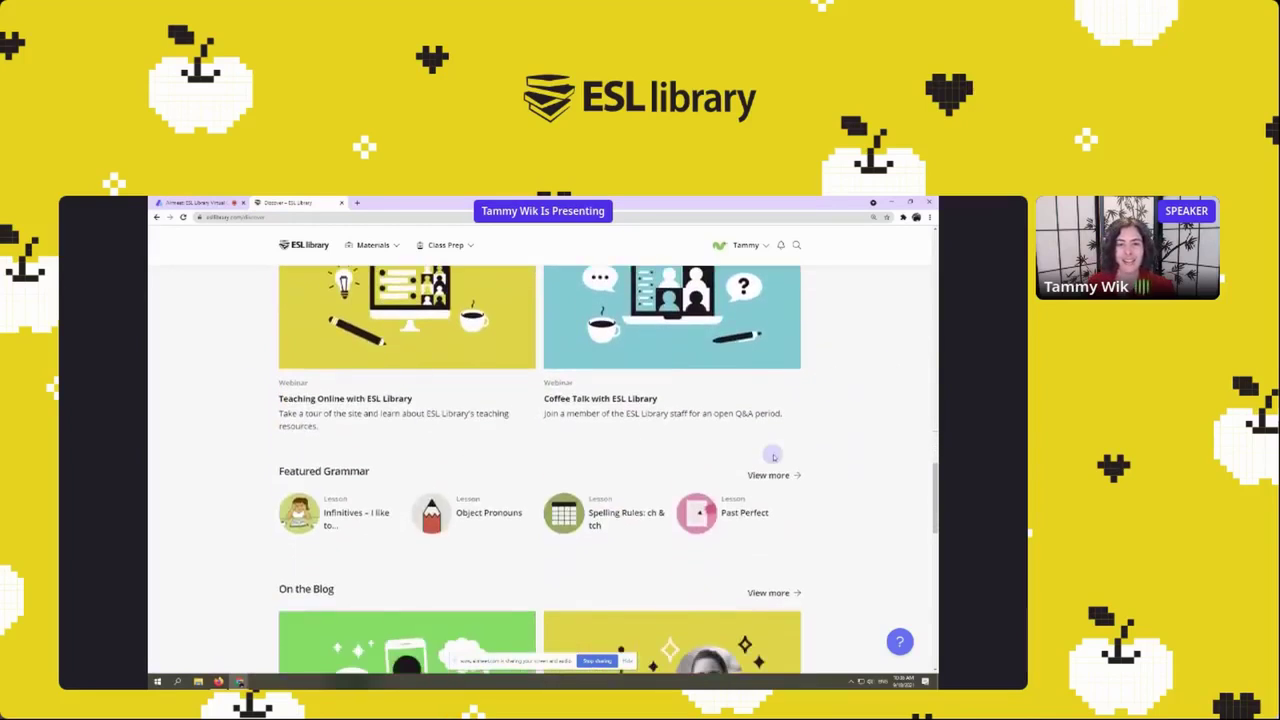
scroll(780, 440, "down", 3)
scroll(805, 400, "down", 3)
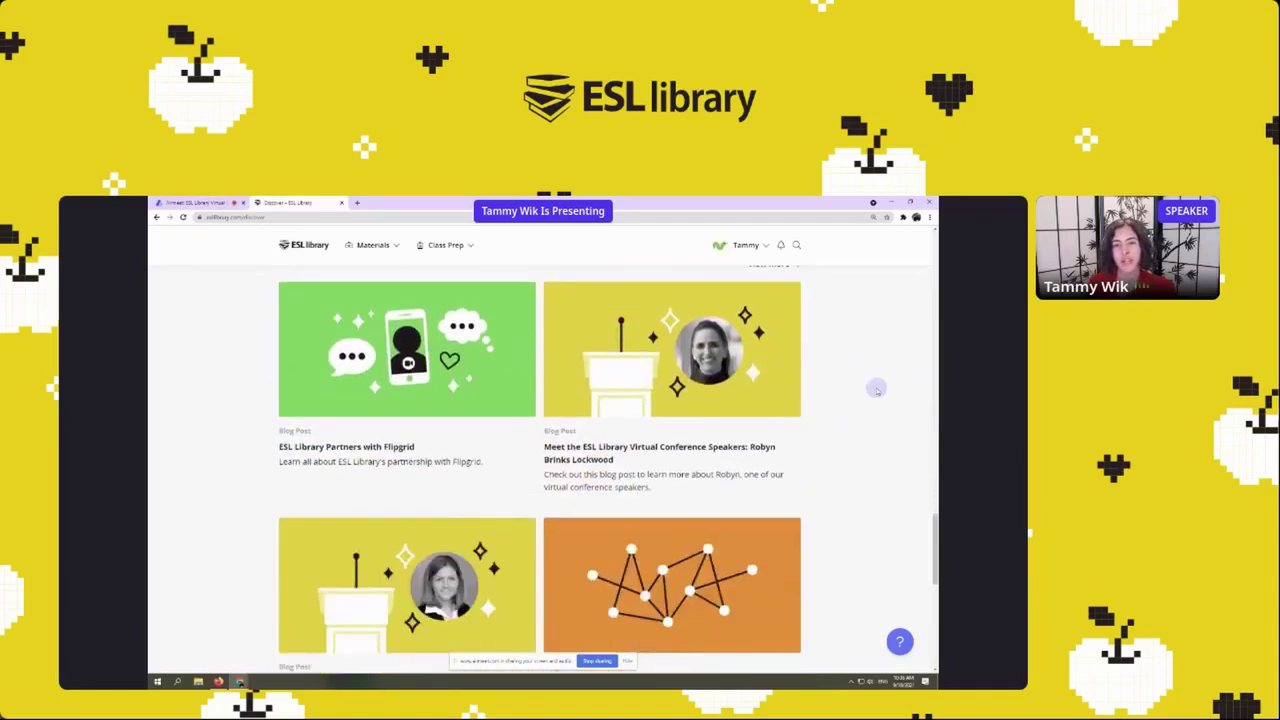
scroll(876, 389, "up", 1)
scroll(878, 388, "down", 1)
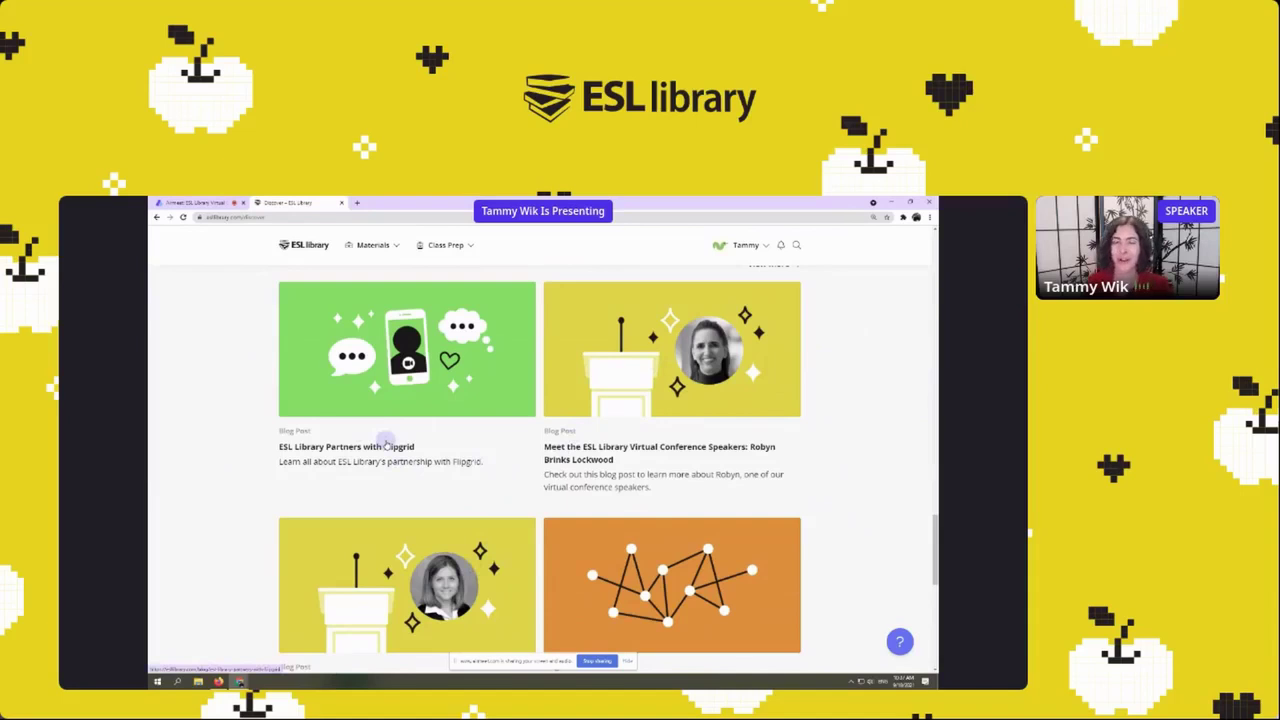
scroll(845, 425, "down", 3)
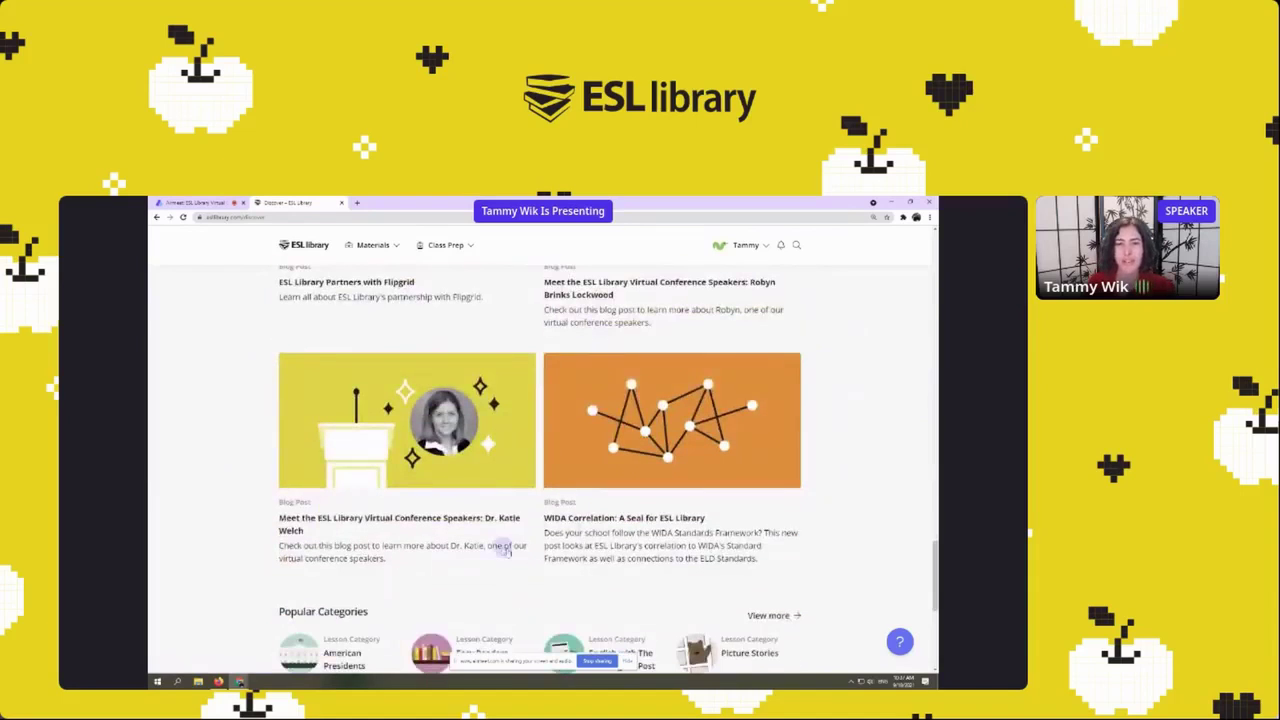
scroll(895, 518, "down", 2)
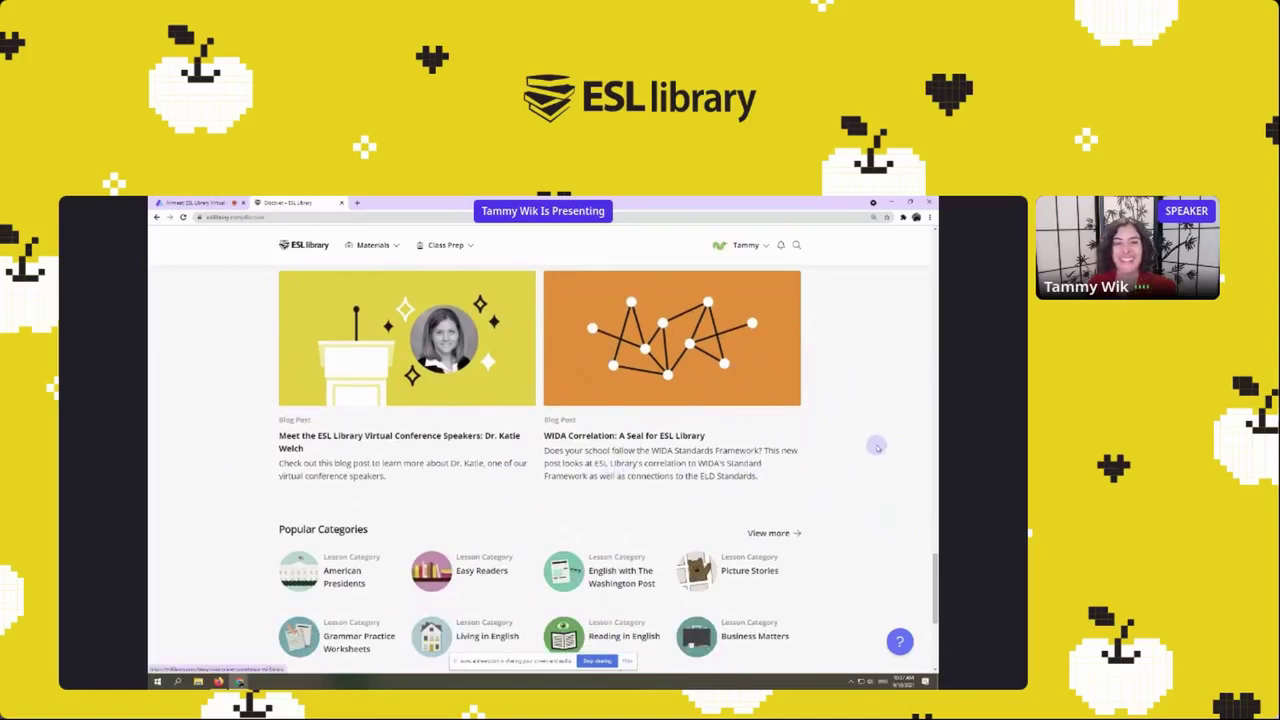
Find the View more link of On the Blog and the Blog entry under Materials, and look over the posts again.
scroll(876, 442, "up", 6)
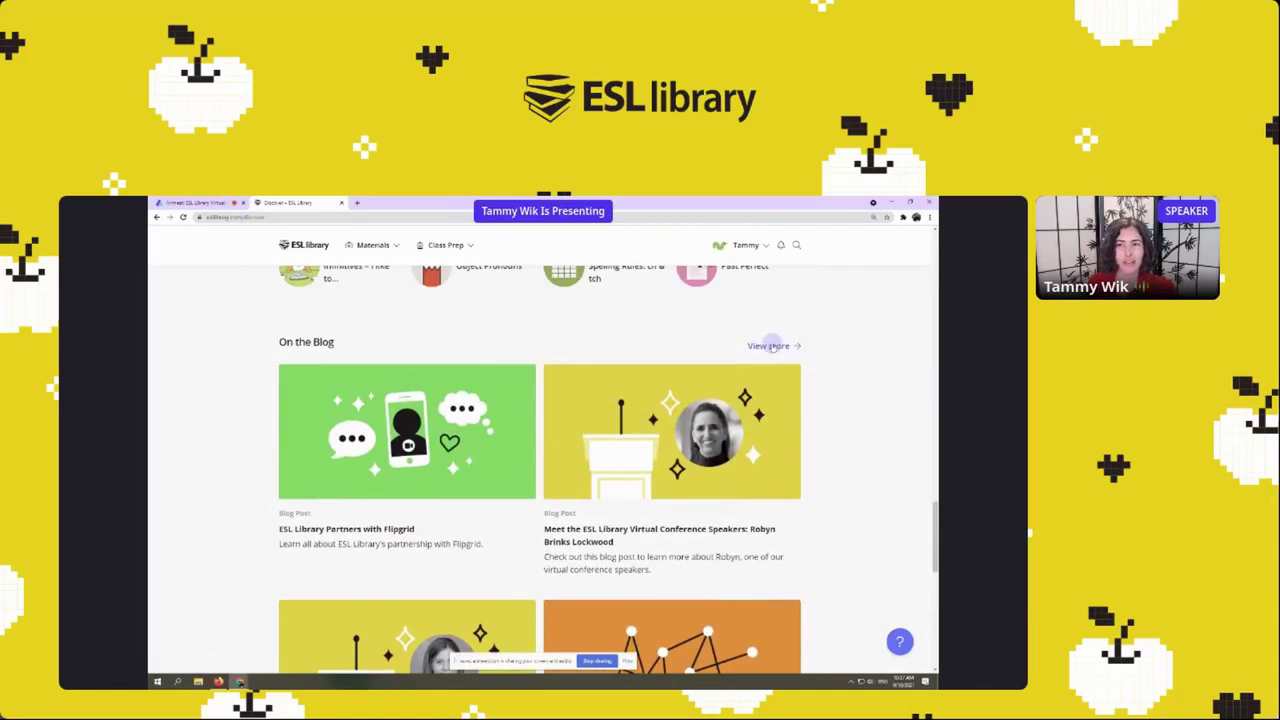
left_click(374, 246)
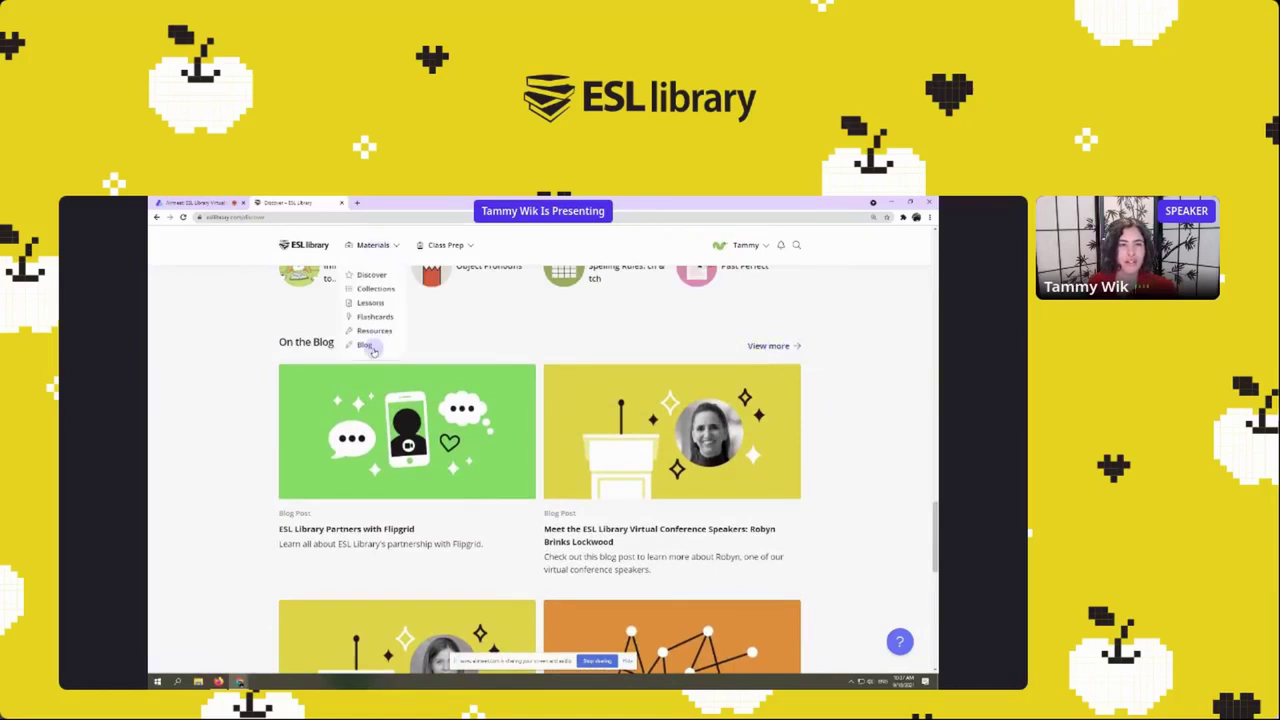
scroll(873, 391, "down", 4)
scroll(873, 391, "down", 5)
scroll(874, 390, "up", 6)
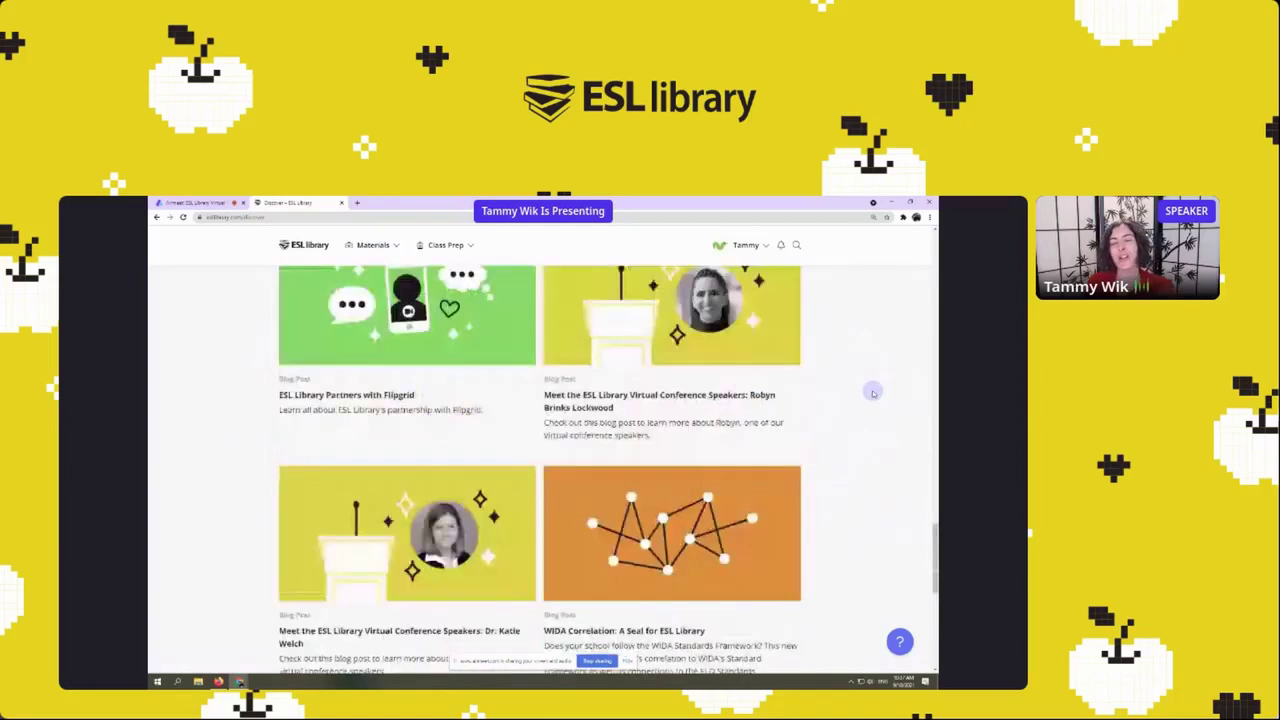
Review the Discover page from the conference banner down to Webinars and Featured Grammar, and return to its beginning.
scroll(872, 393, "up", 15)
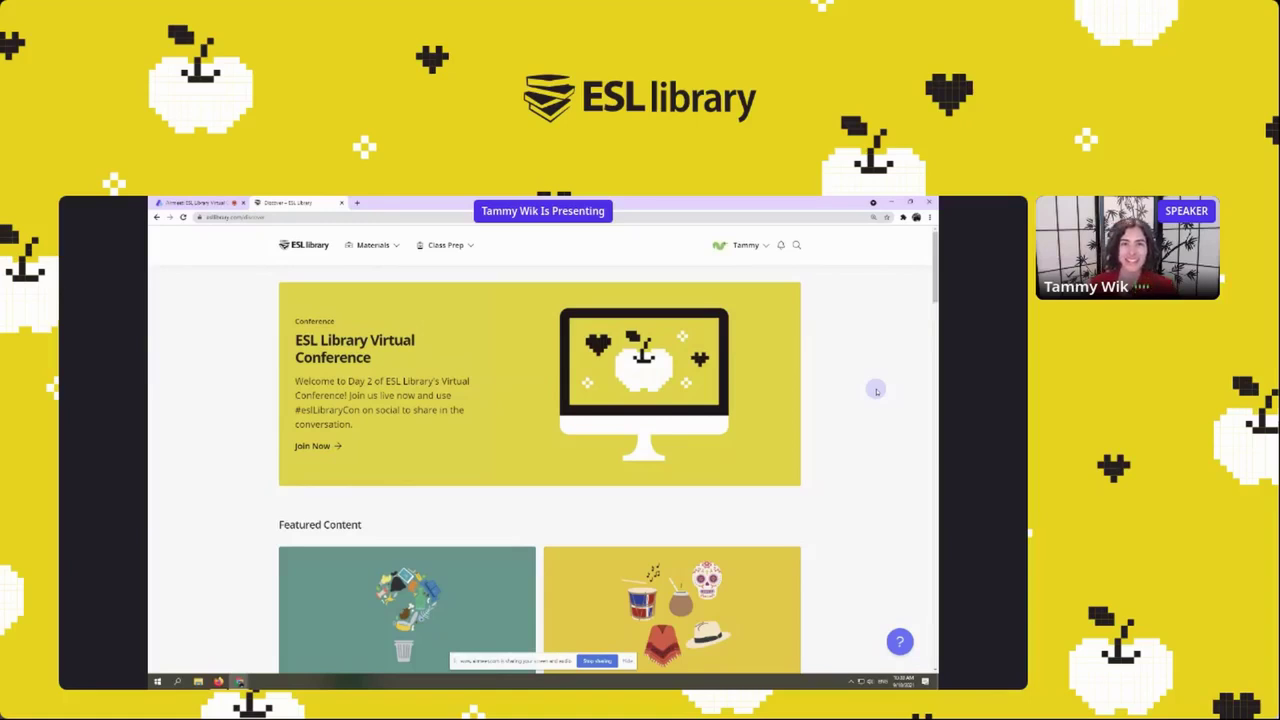
scroll(848, 466, "down", 5)
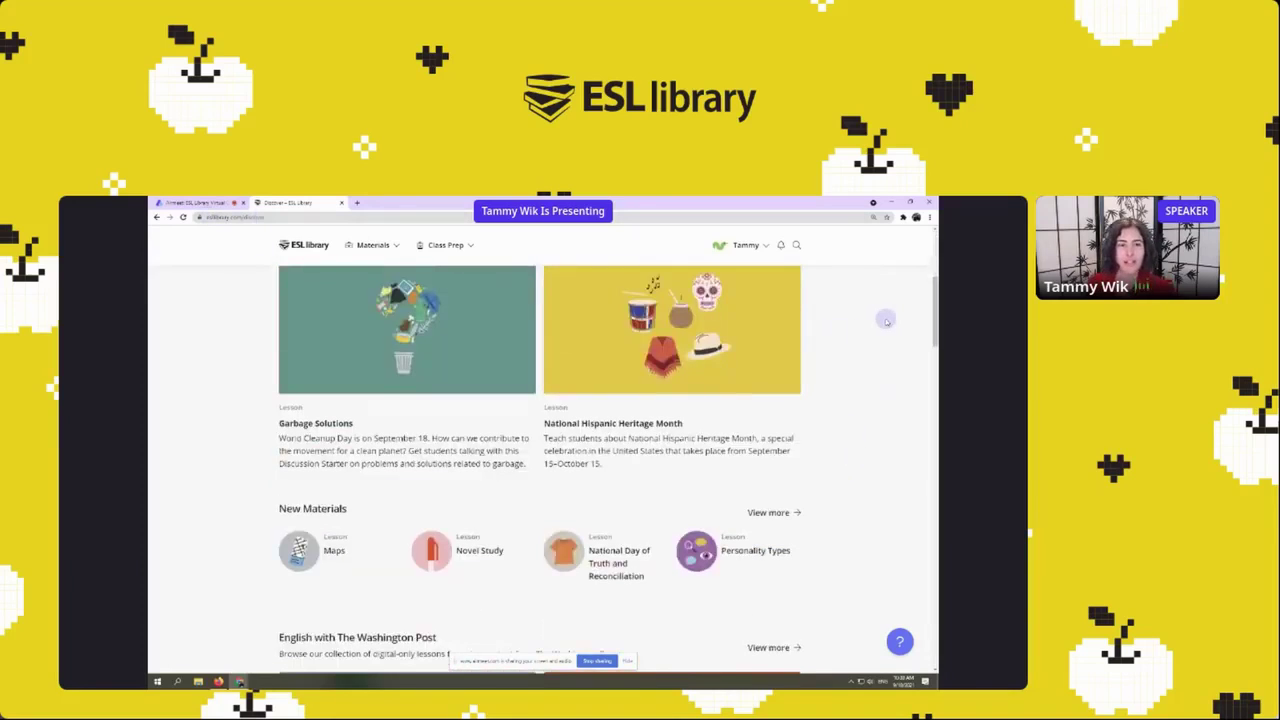
scroll(886, 321, "down", 6)
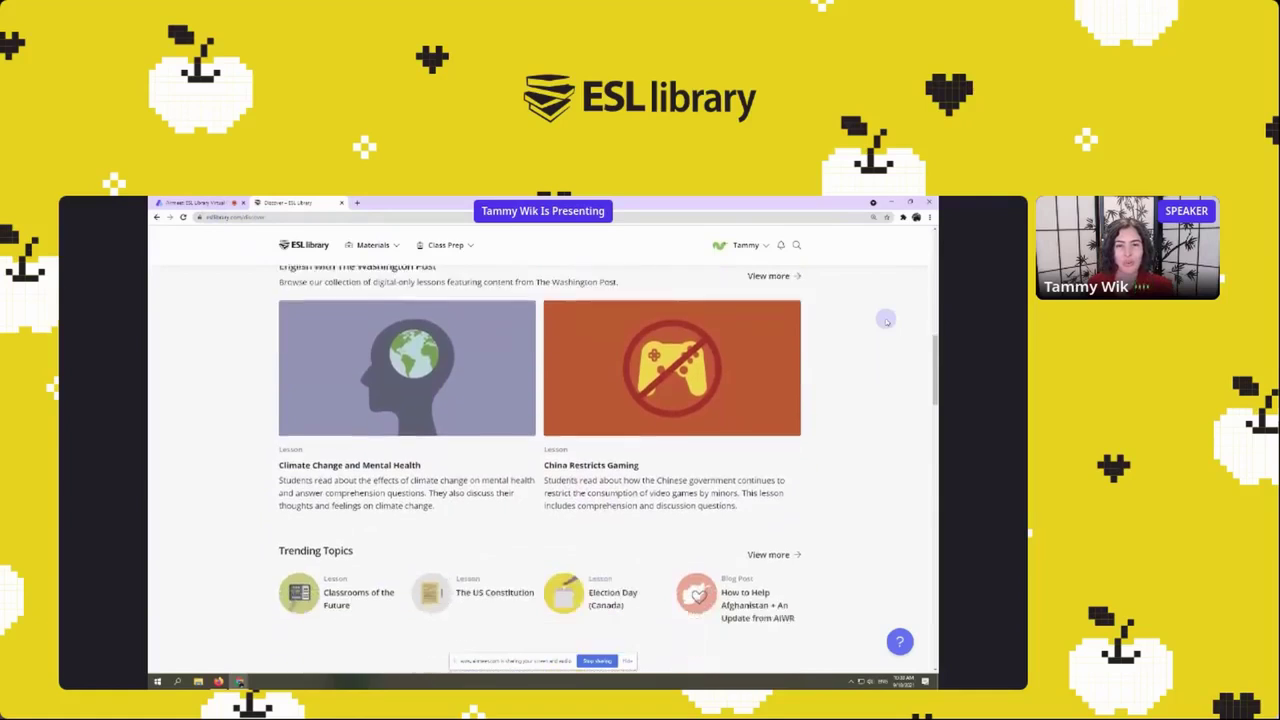
scroll(886, 321, "down", 1)
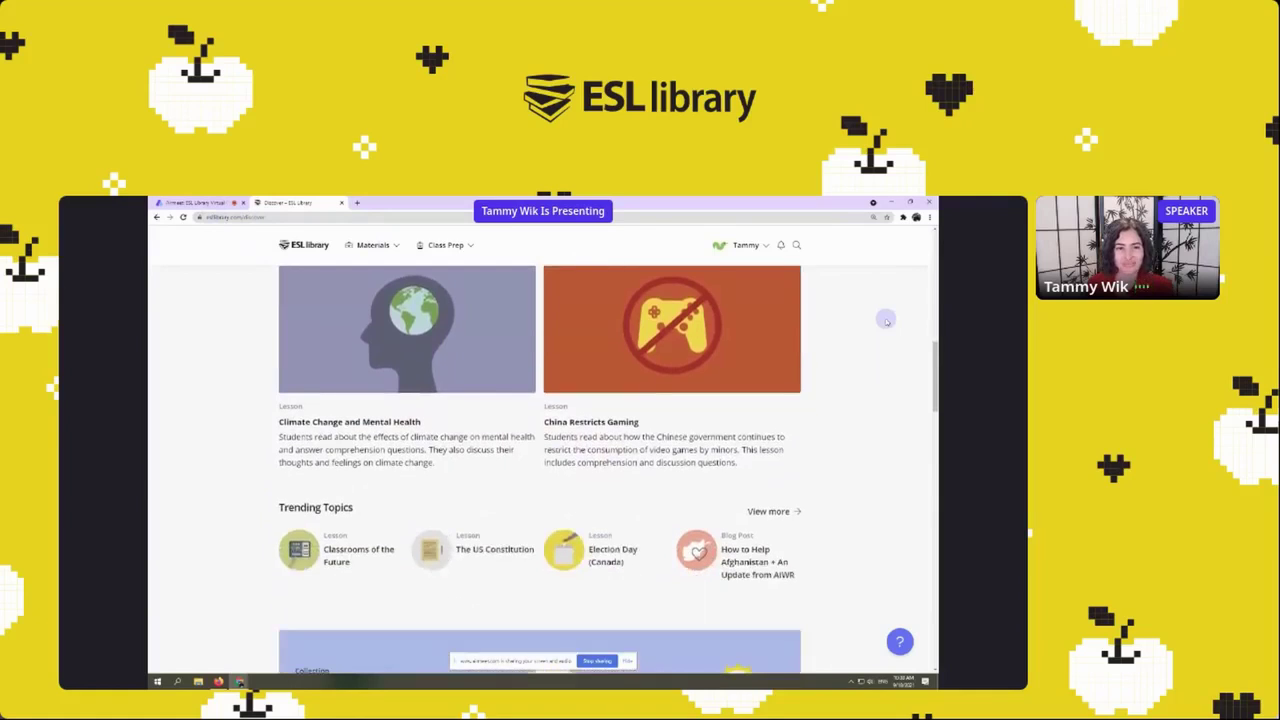
scroll(886, 321, "down", 8)
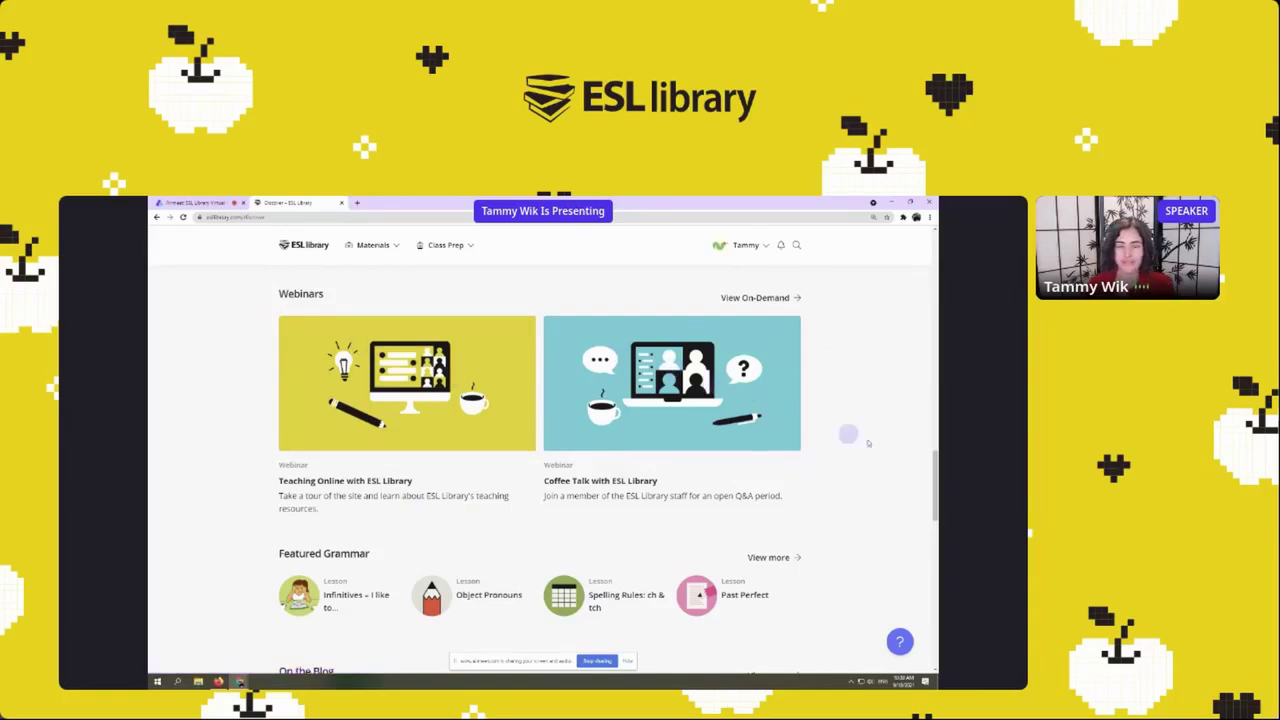
scroll(866, 451, "up", 10)
scroll(866, 451, "up", 5)
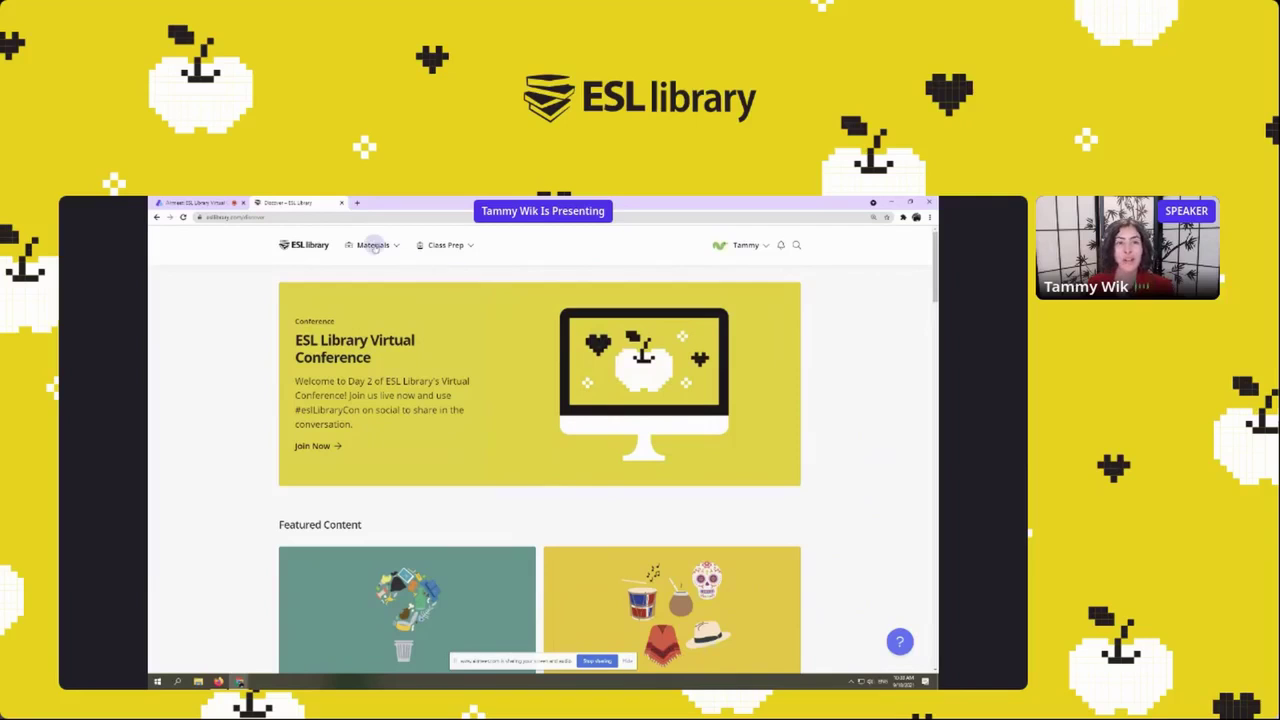
Enlarge the page display and open the Collections page under Materials.
left_click(372, 246)
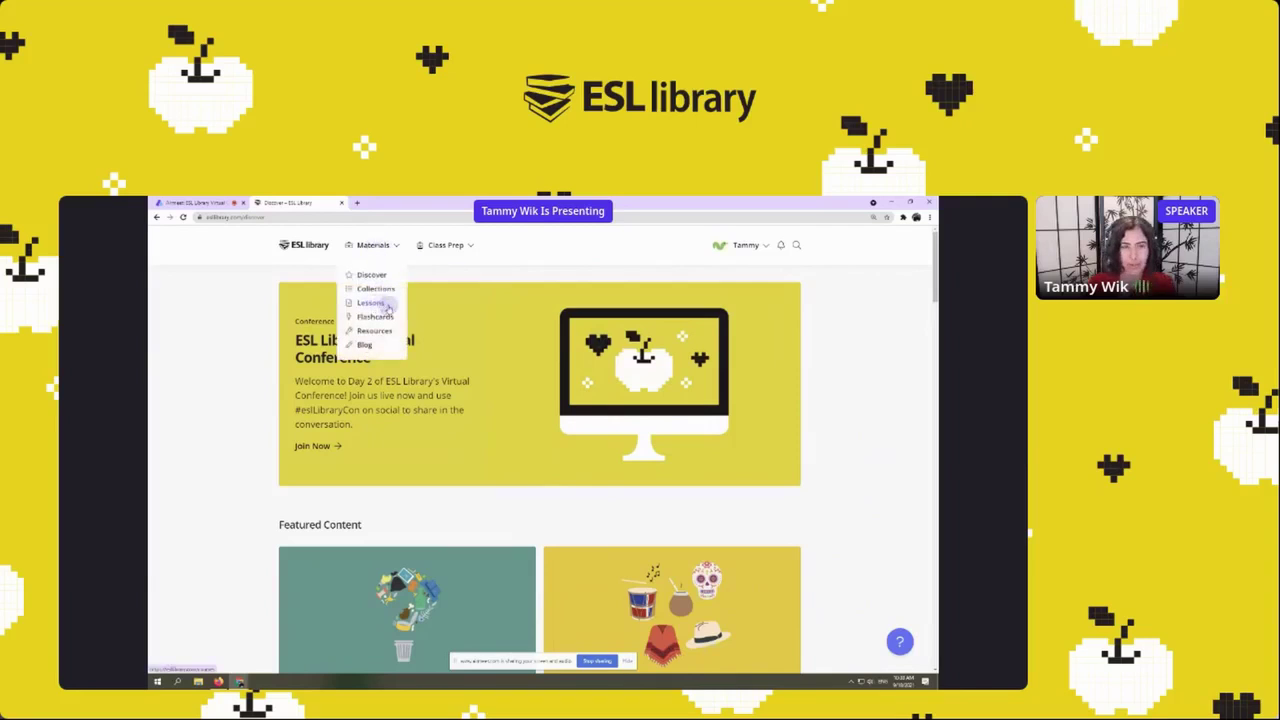
key("ctrl+plus")
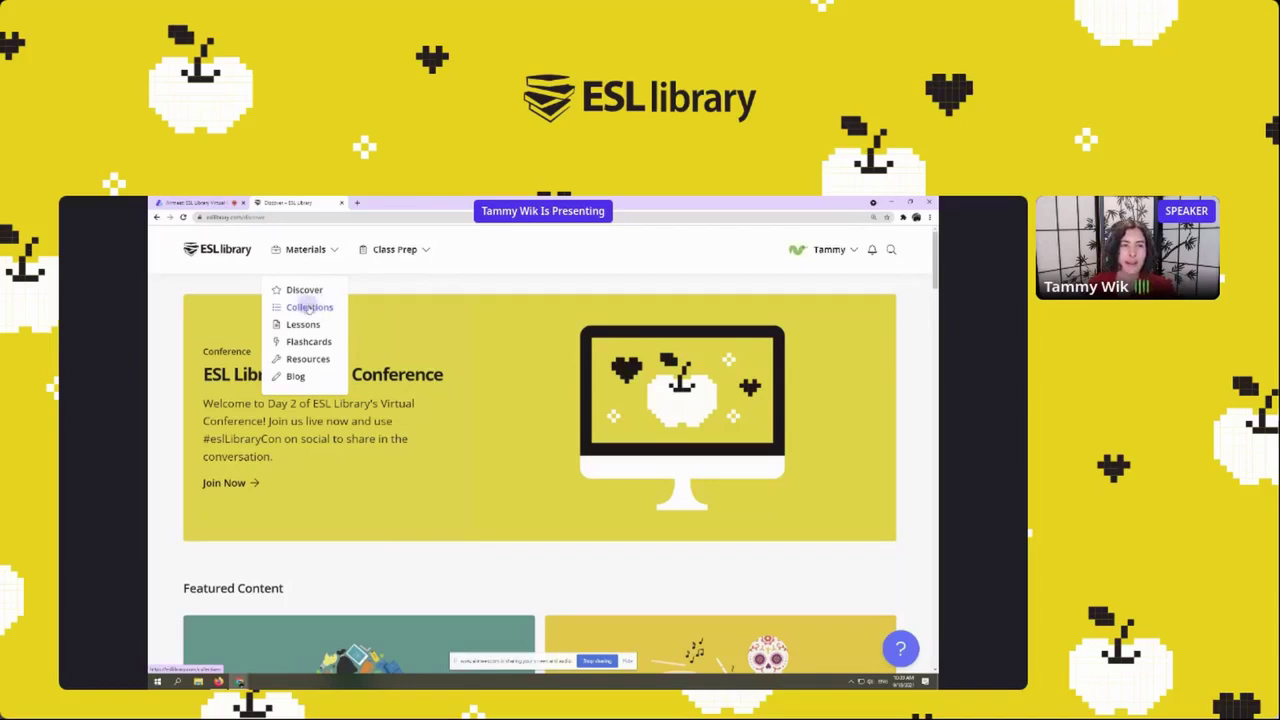
left_click(309, 307)
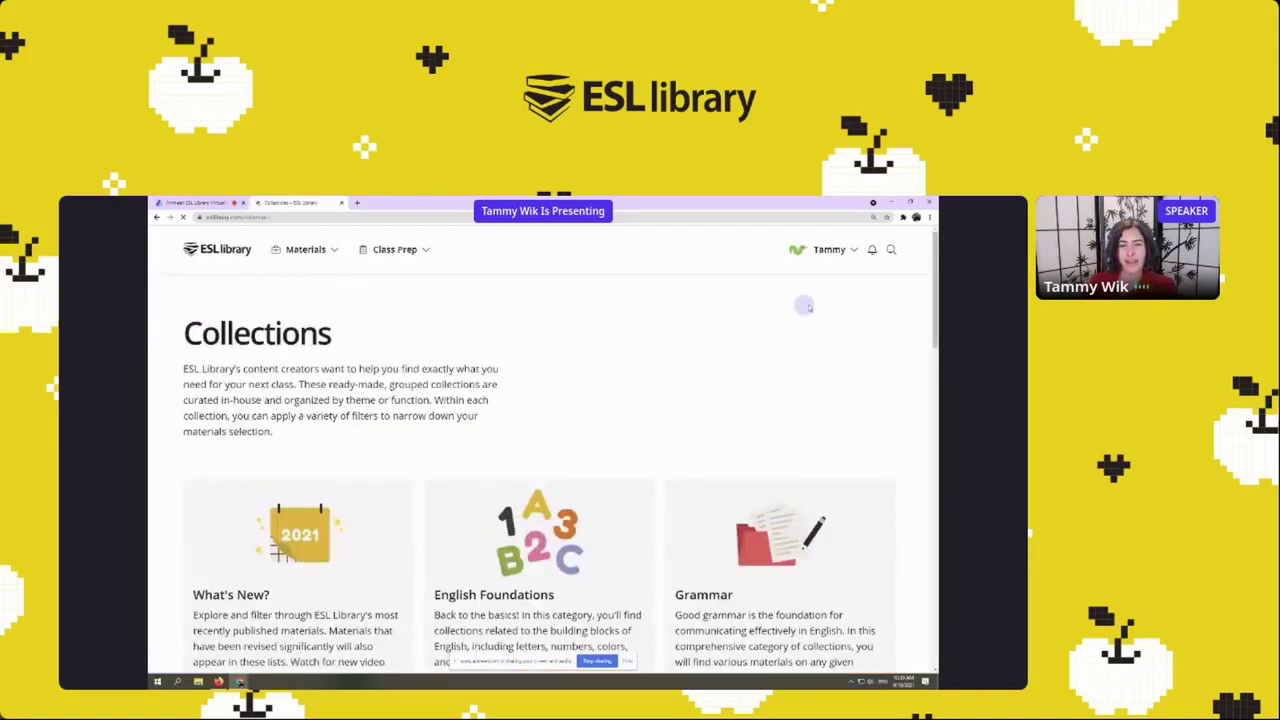
Review the What's New?, English Foundations and Grammar collection categories and reduce the page zoom.
scroll(837, 299, "down", 2)
scroll(876, 300, "down", 2)
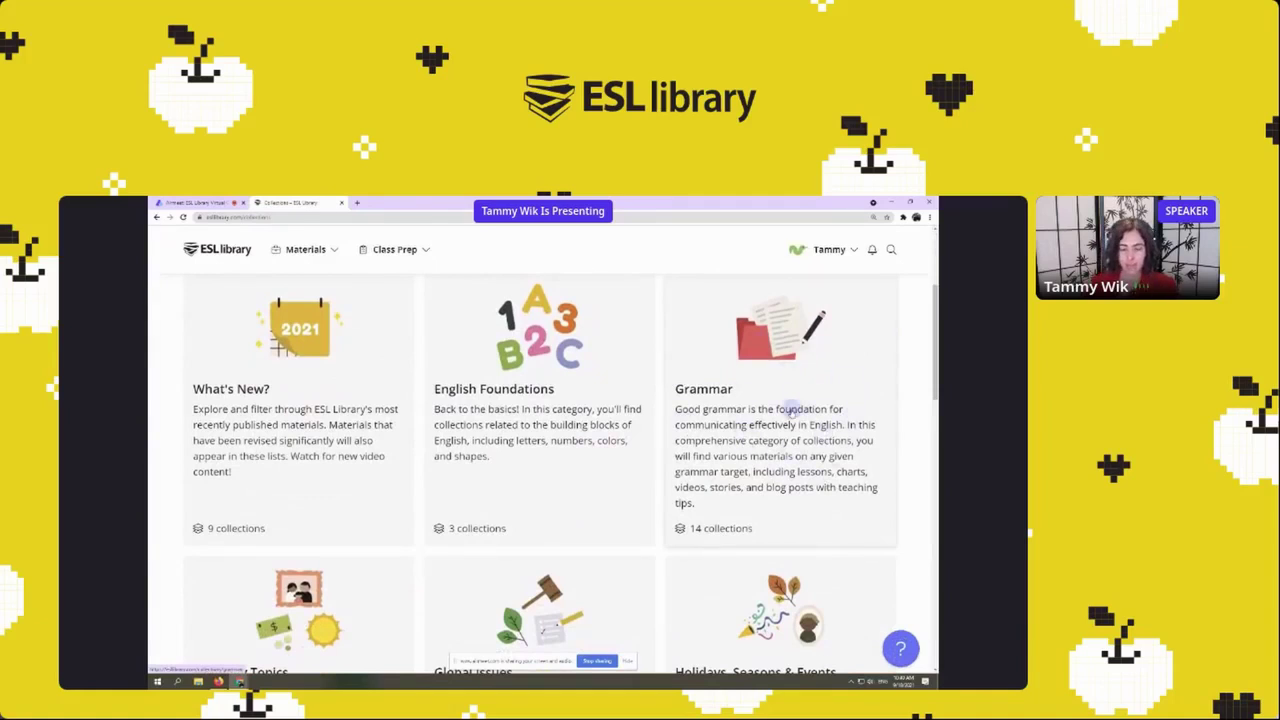
key("ctrl+minus")
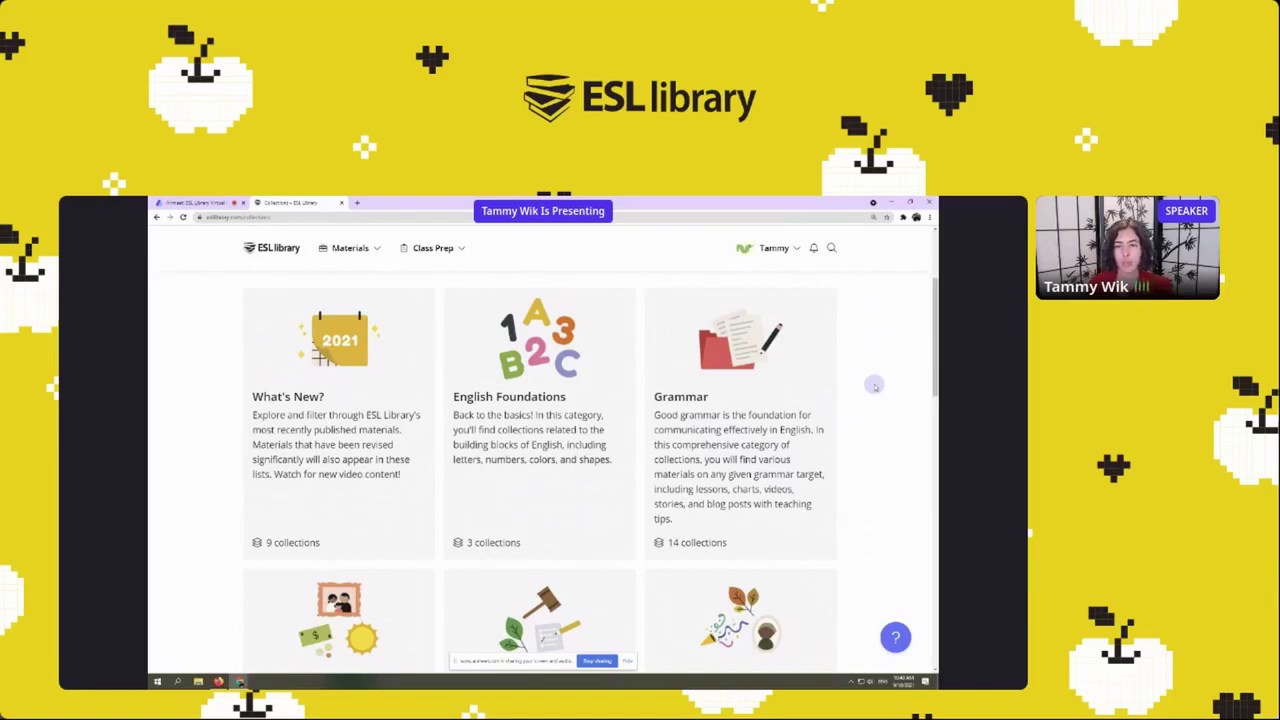
Look through the remaining collection categories down to CLB Competencies and open the Academic Subjects category.
scroll(874, 386, "down", 2)
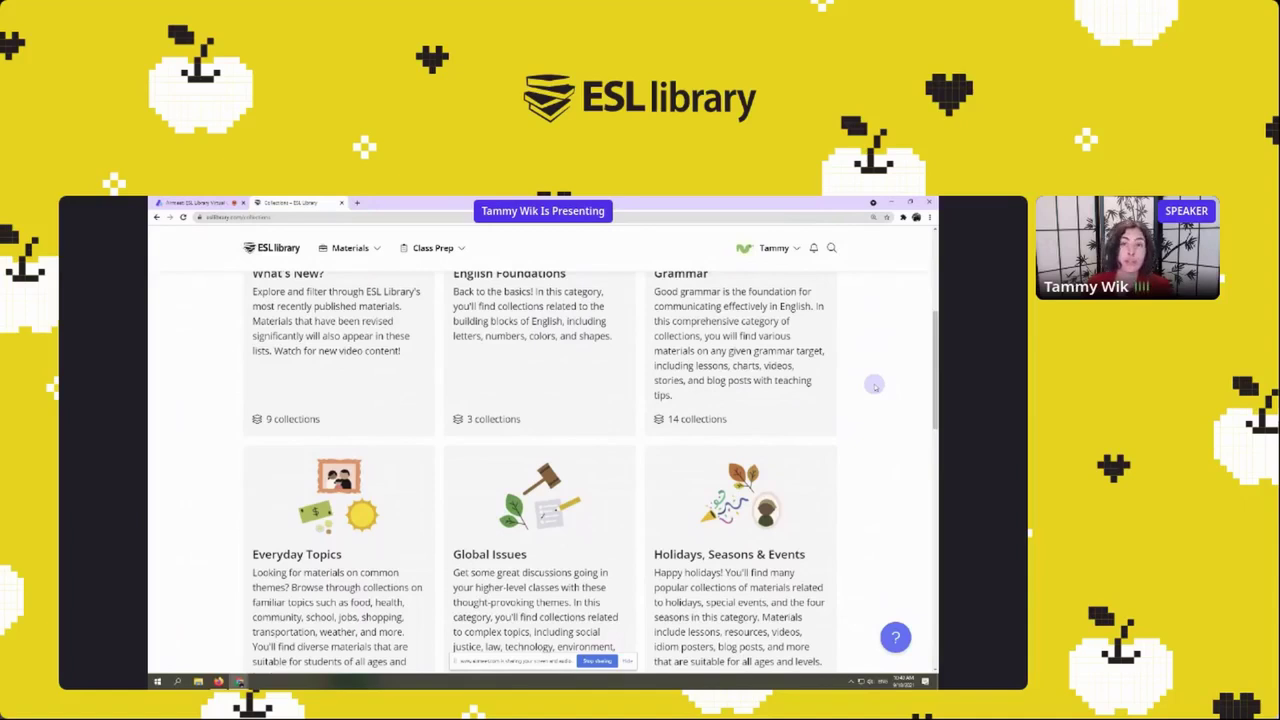
scroll(874, 386, "down", 1)
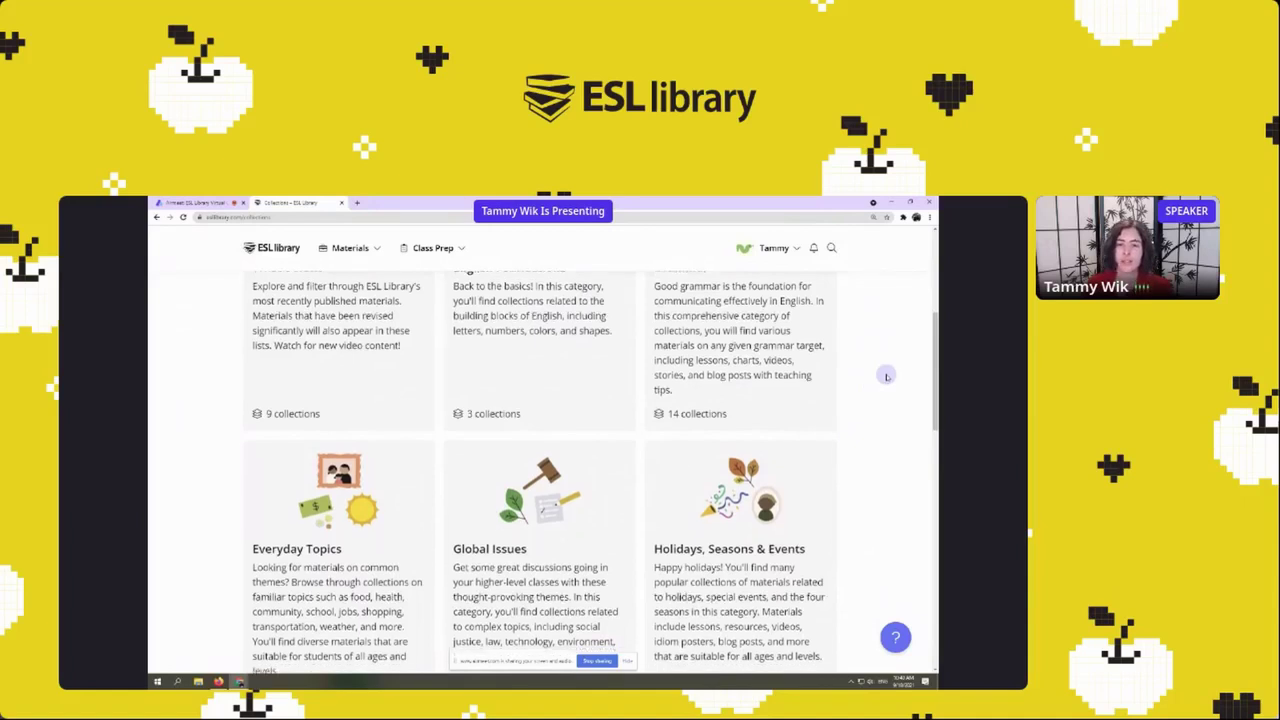
scroll(886, 376, "down", 1)
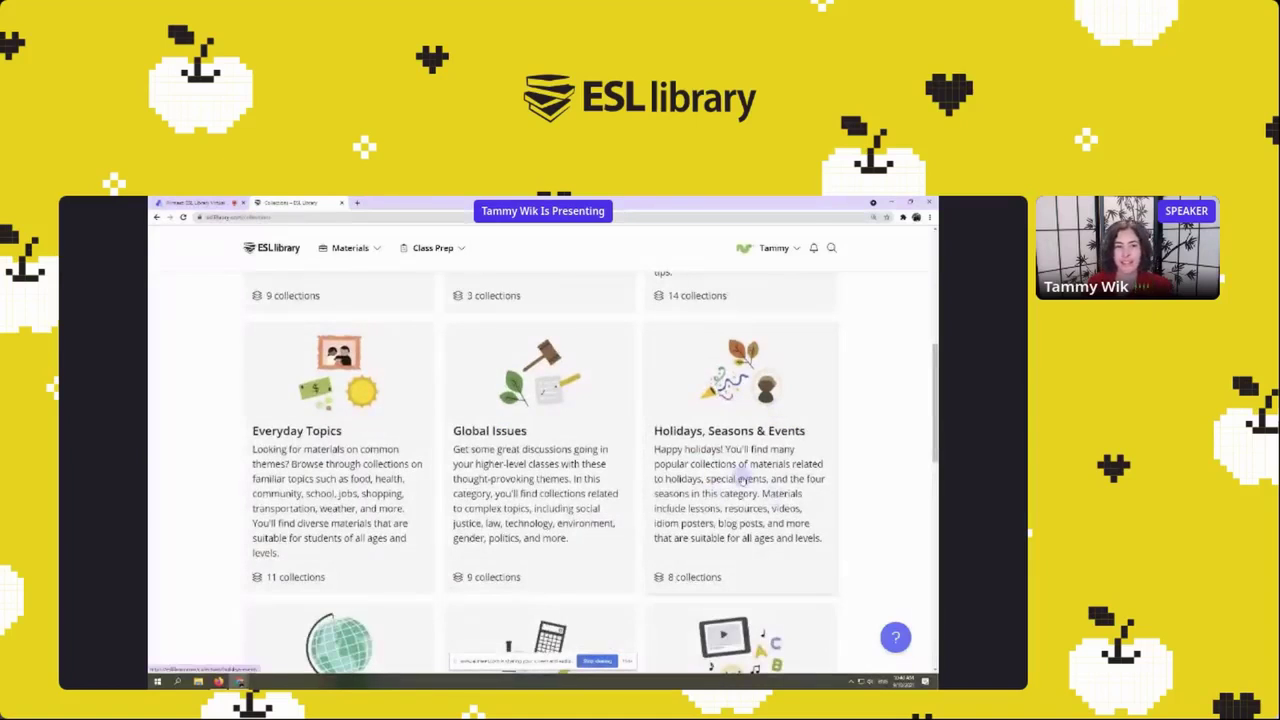
scroll(820, 448, "down", 5)
scroll(833, 441, "down", 2)
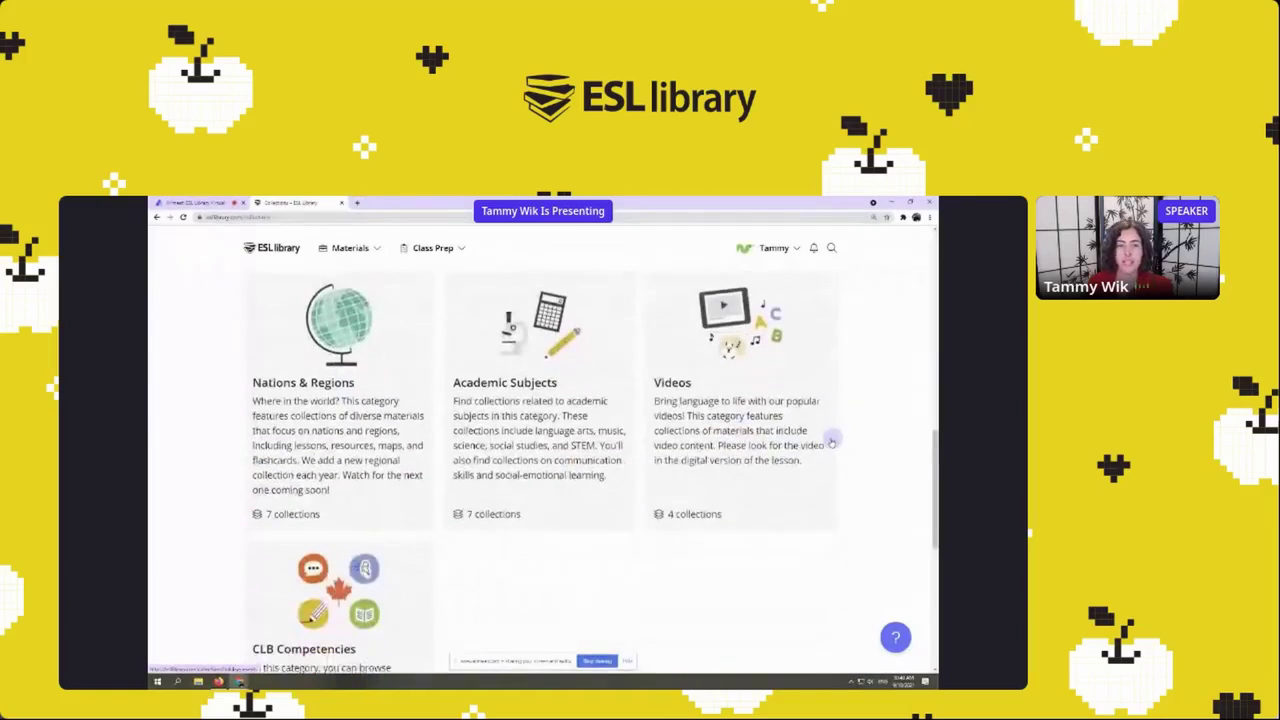
left_click(553, 401)
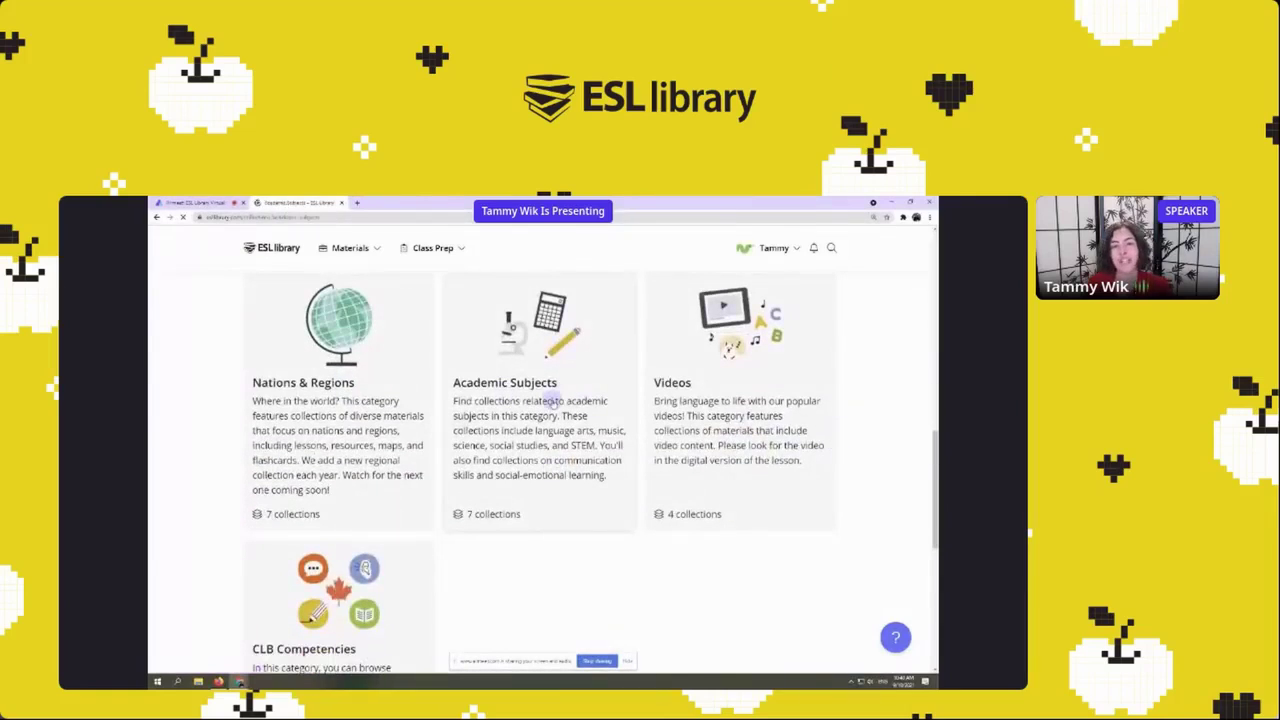
Review the Academic Subjects collections, open the STEM collection and point out the number of results above its materials.
scroll(822, 344, "down", 3)
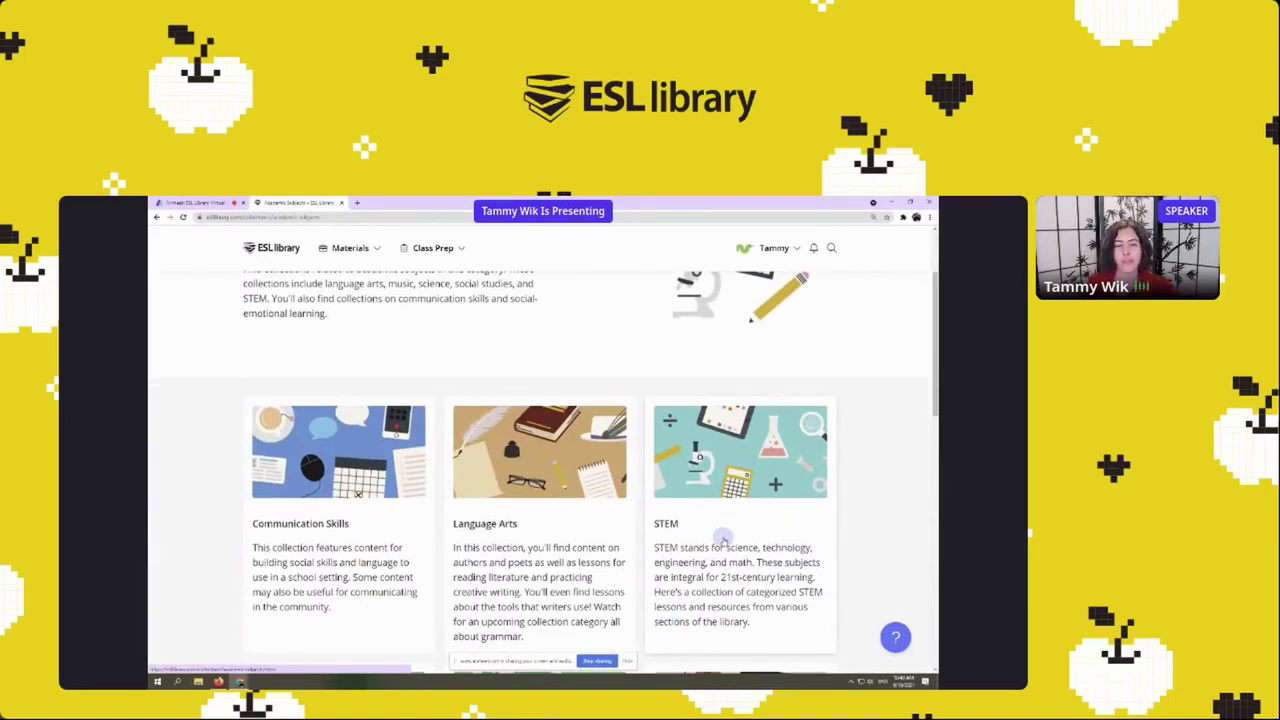
scroll(885, 354, "down", 3)
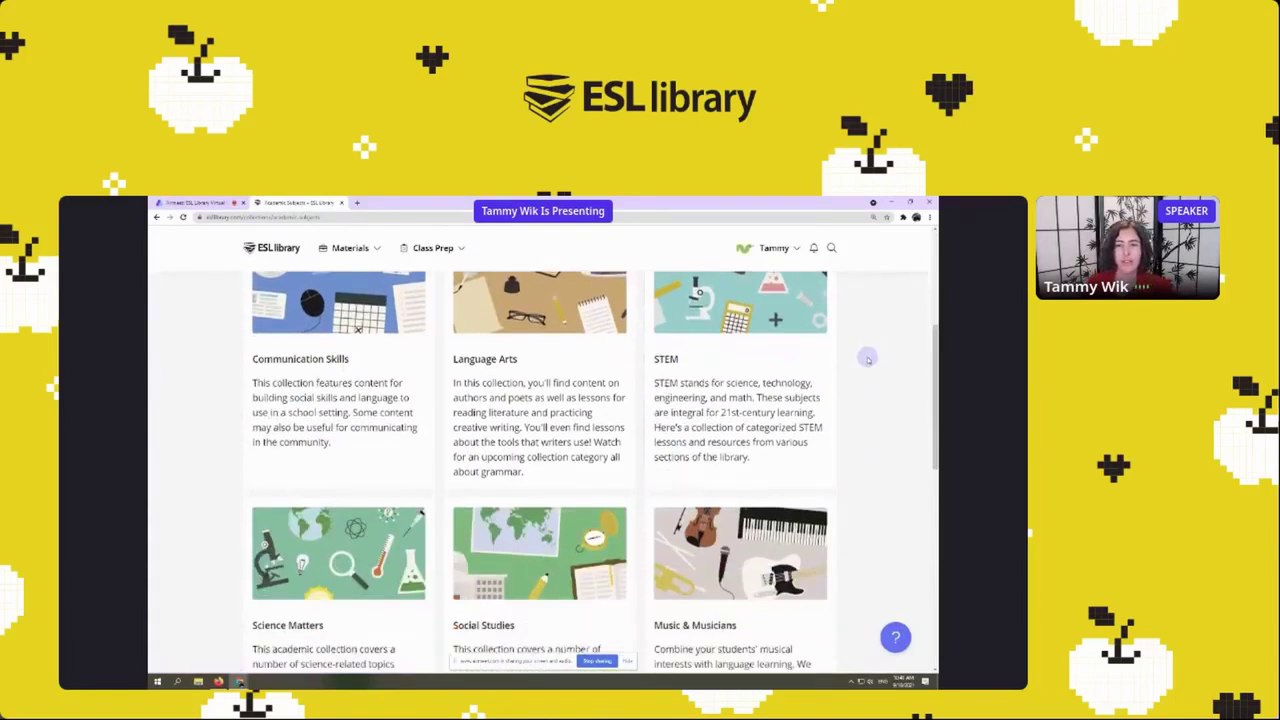
scroll(868, 358, "down", 2)
scroll(885, 370, "up", 1)
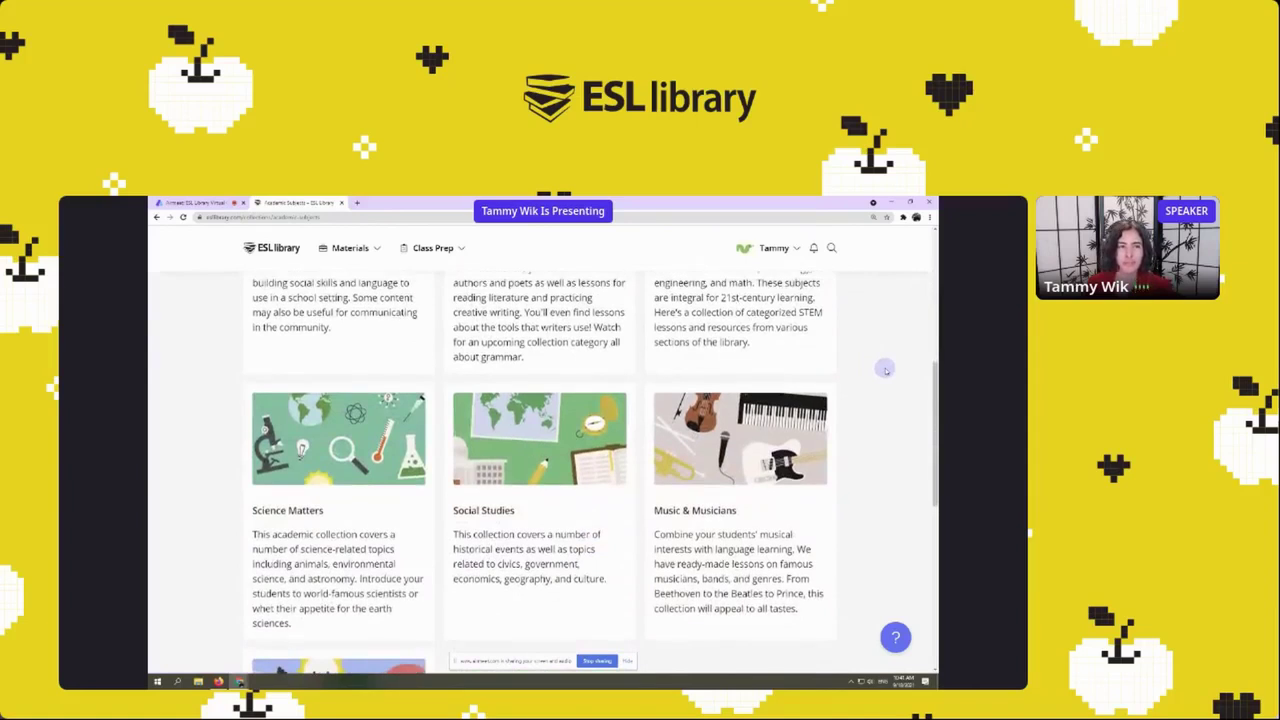
left_click(740, 345)
scroll(480, 408, "down", 2)
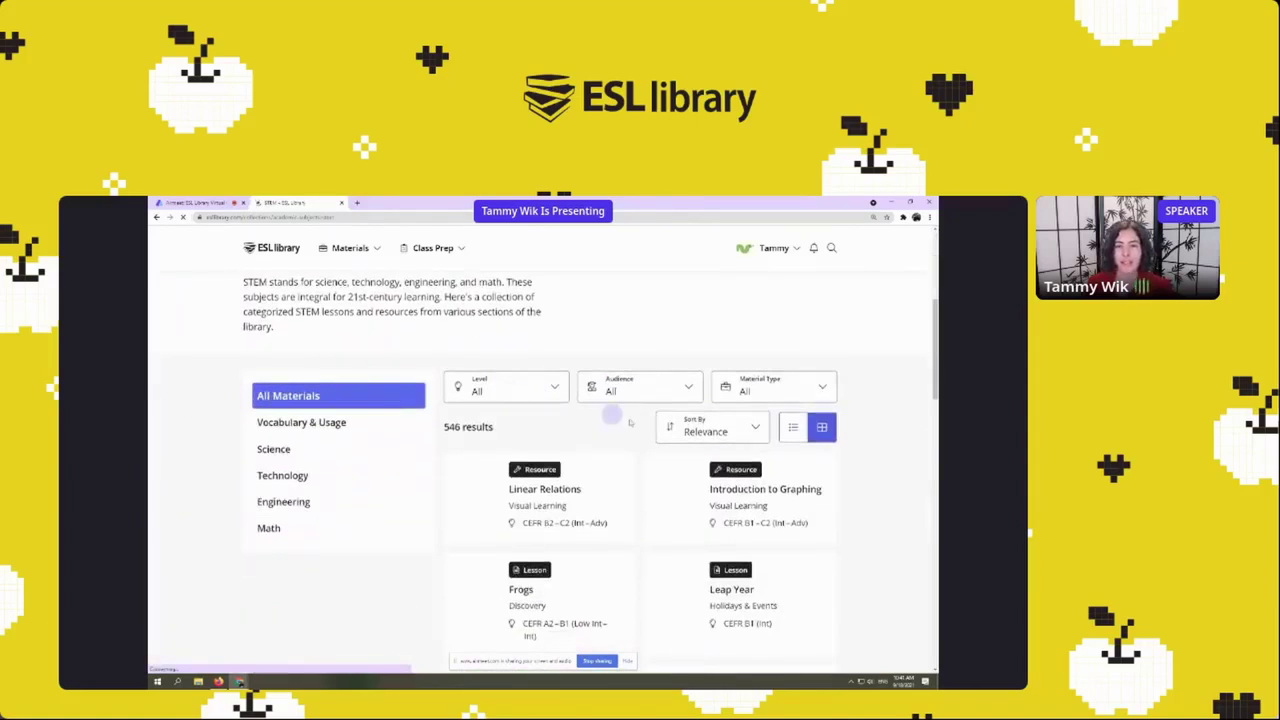
left_click_drag(444, 427, 496, 427)
left_click(514, 423)
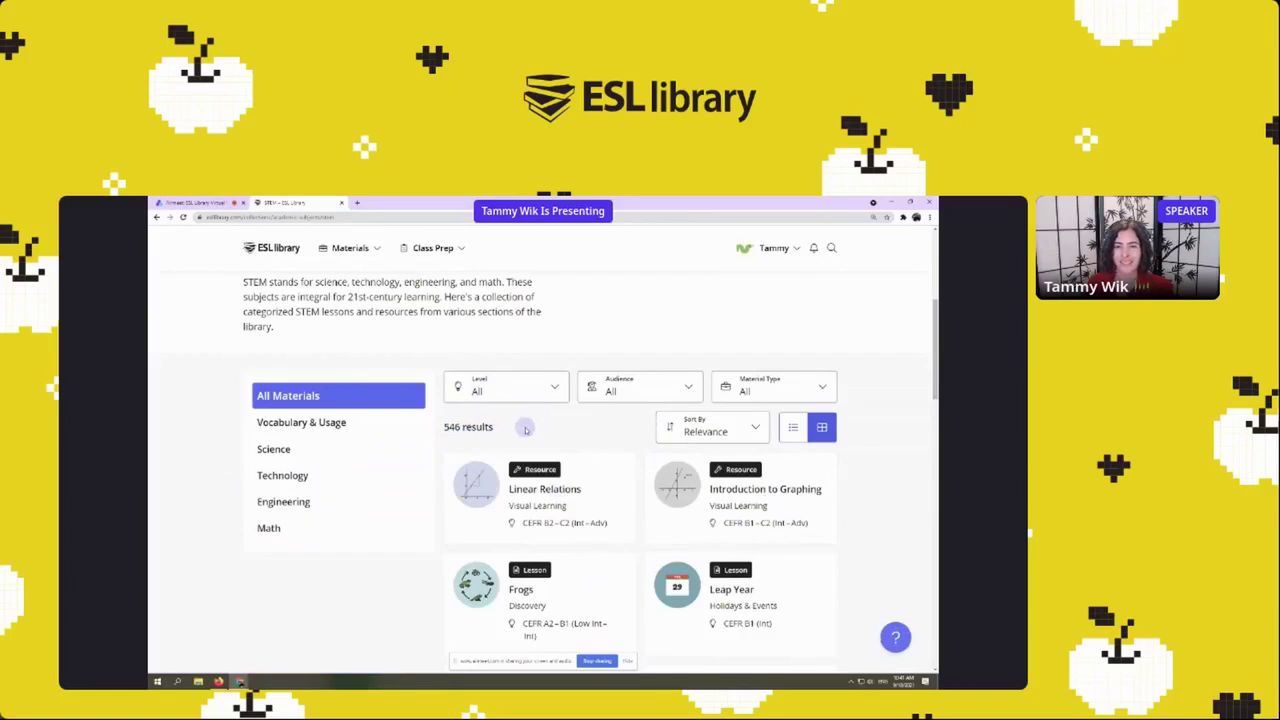
Compare the list and grid layouts of the STEM materials, finishing on the grid layout.
left_click(792, 427)
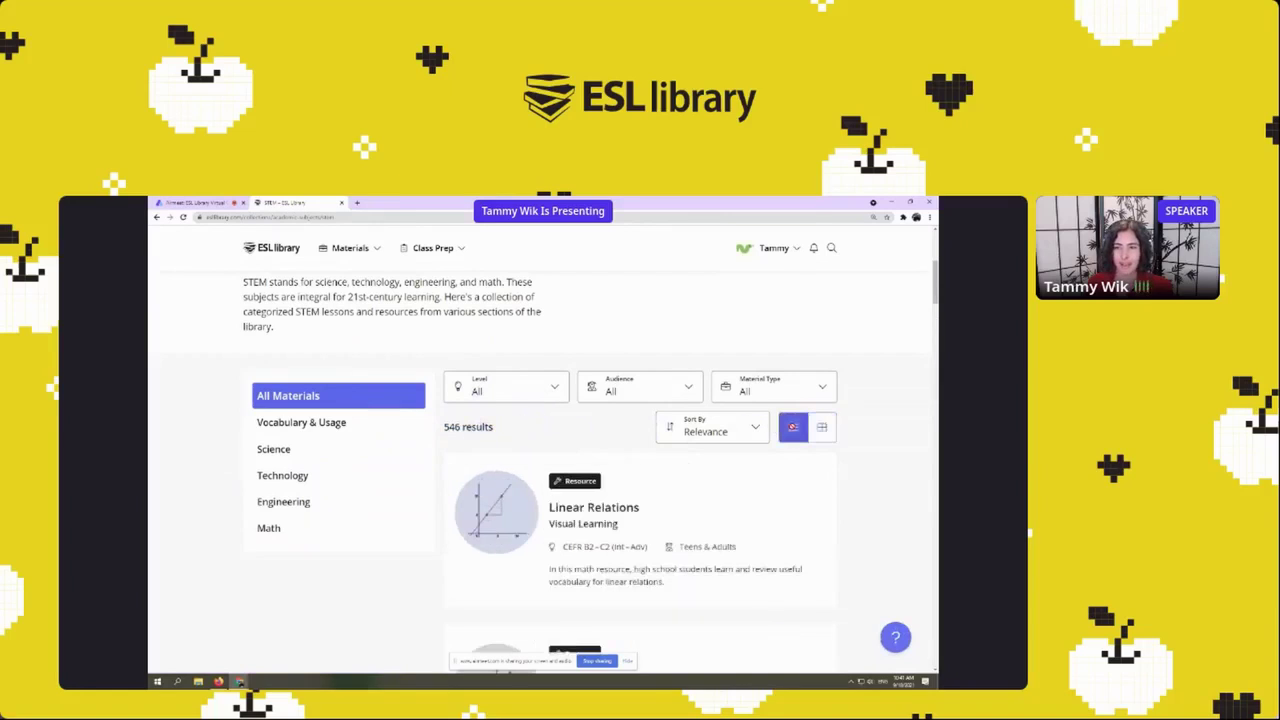
scroll(900, 395, "down", 2)
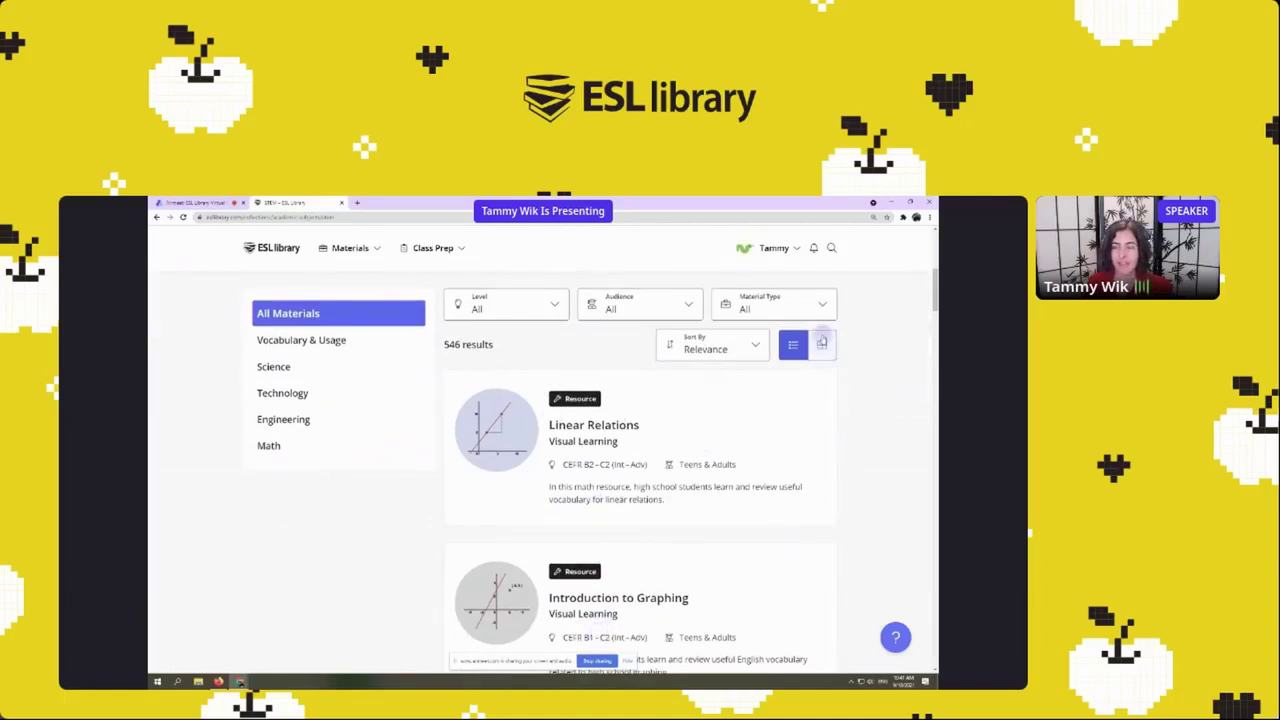
left_click(821, 344)
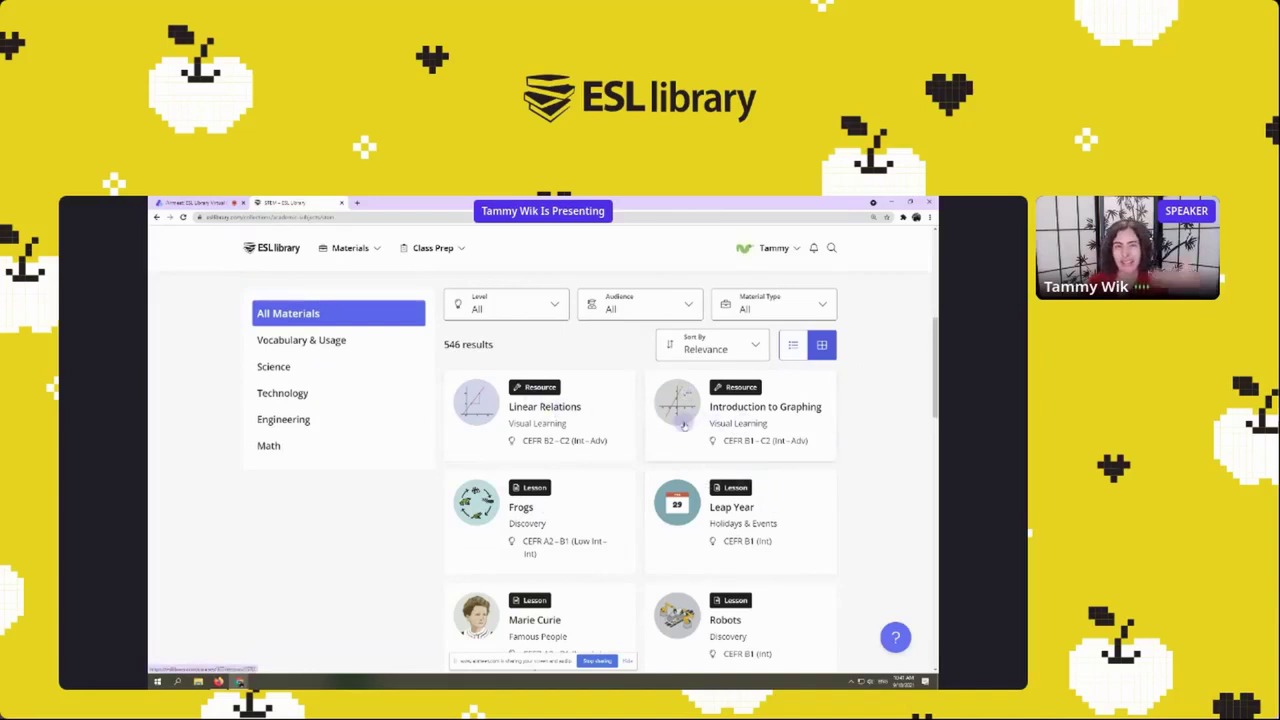
left_click(793, 344)
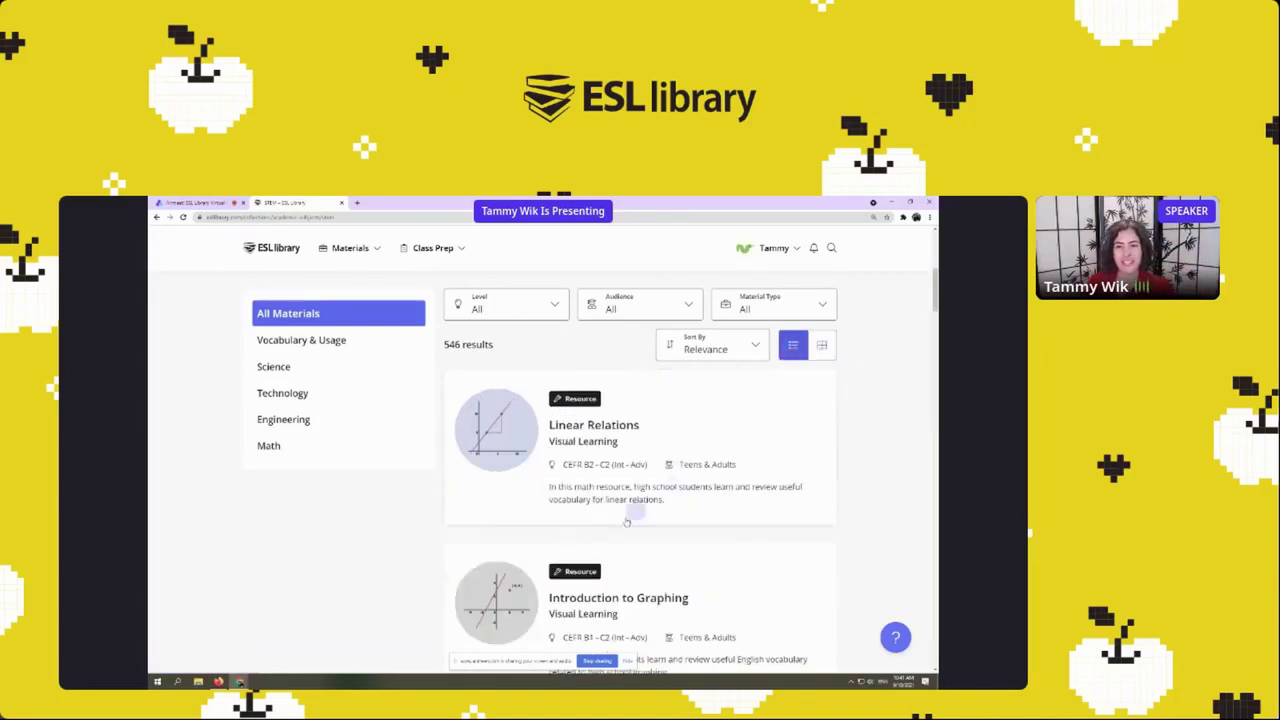
scroll(640, 478, "down", 3)
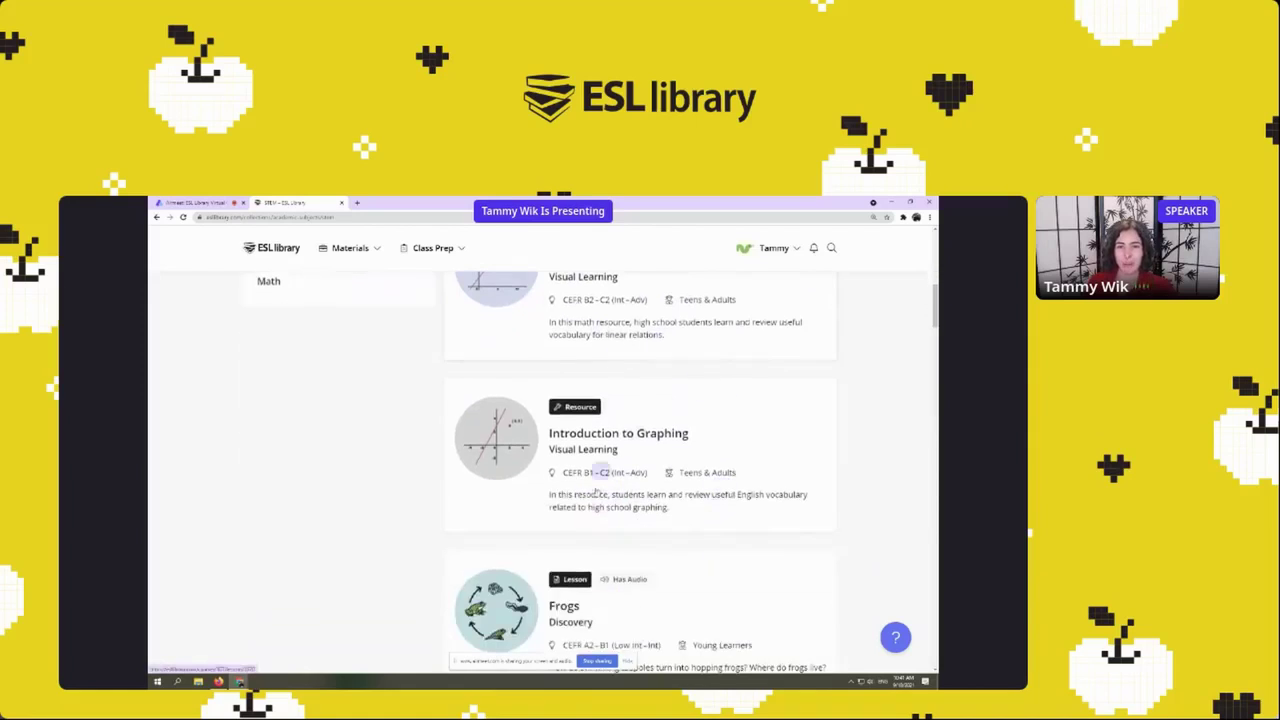
scroll(622, 452, "up", 4)
left_click(820, 426)
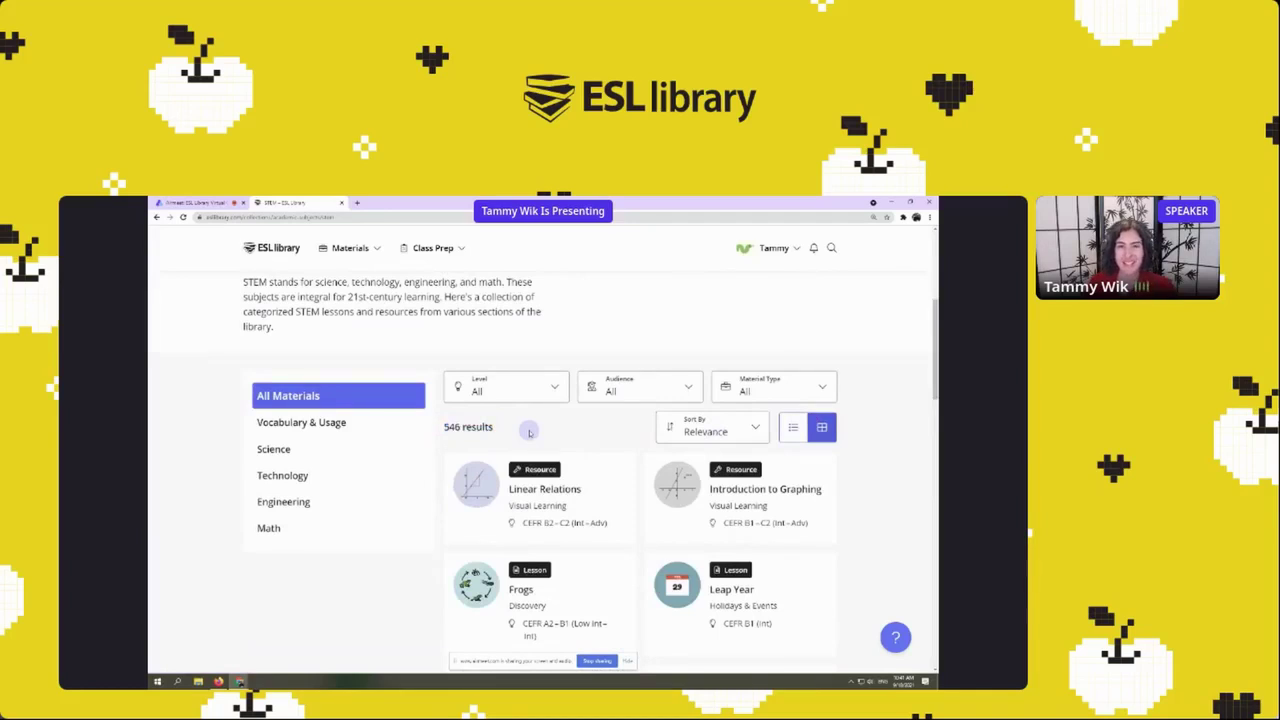
Filter the STEM materials by level CEFR A0 and by CEFR C2, and reset the Level filter to All.
left_click(548, 386)
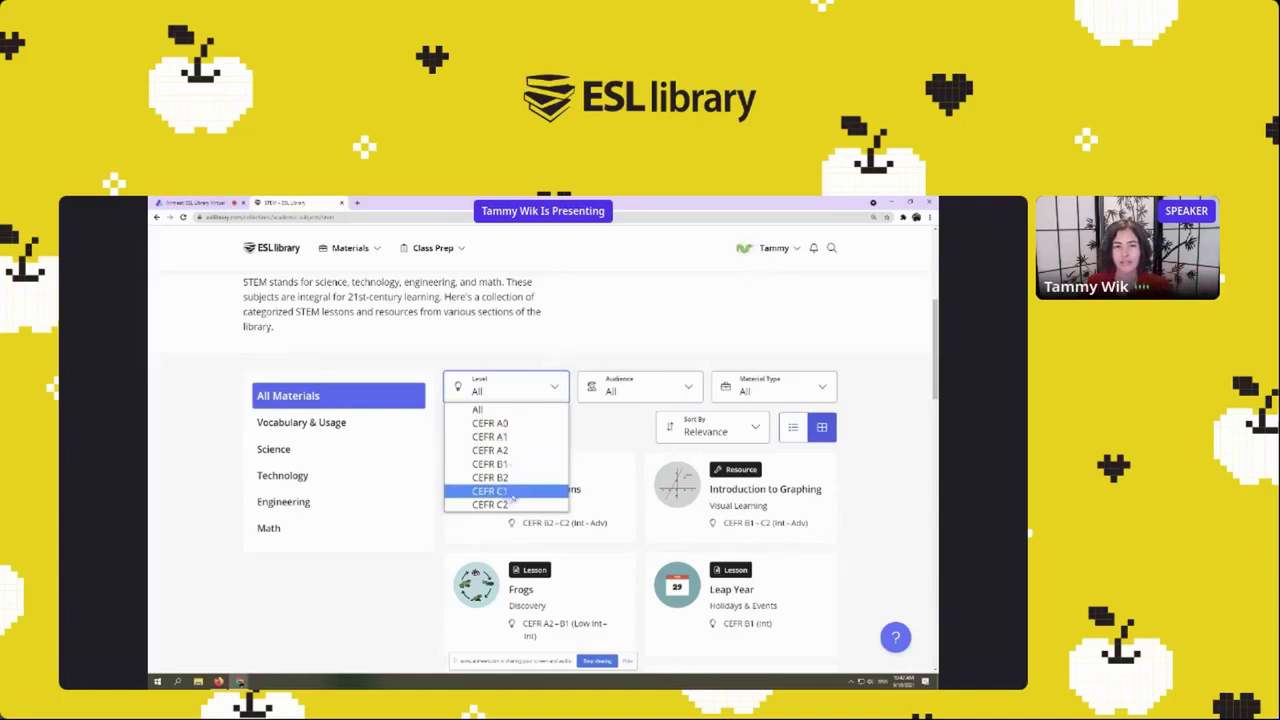
left_click(556, 354)
left_click(528, 388)
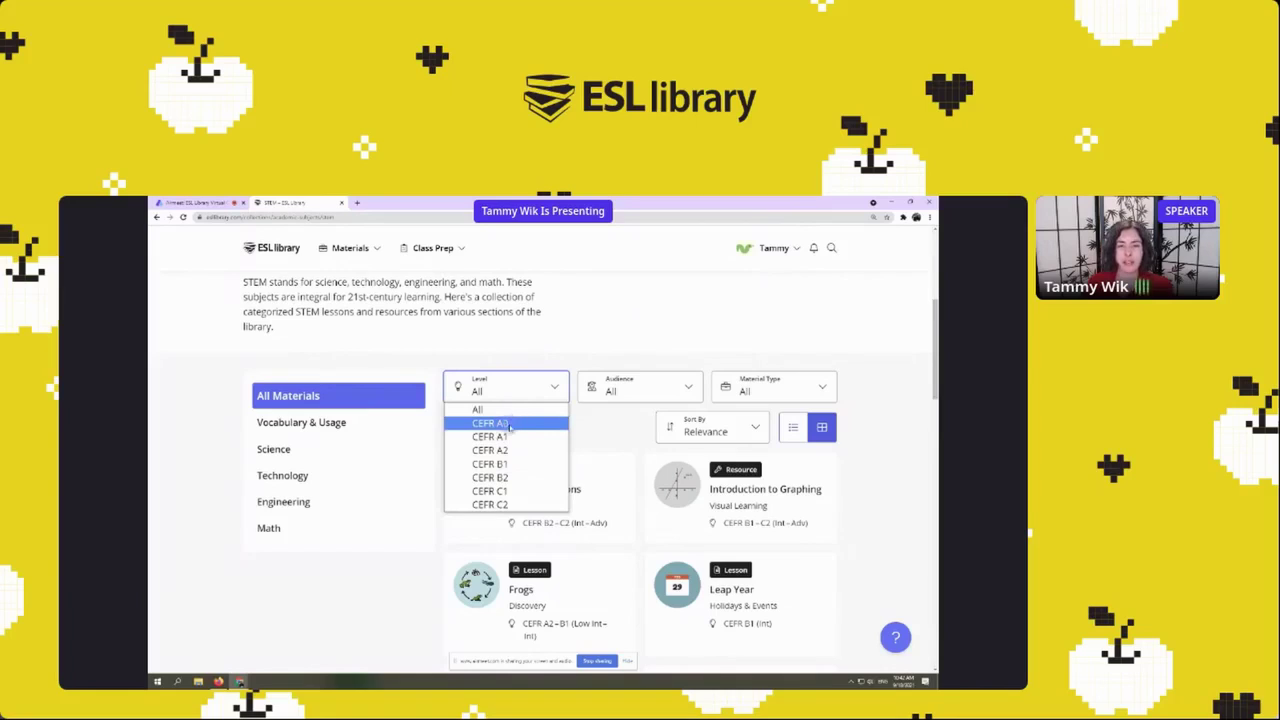
left_click(510, 426)
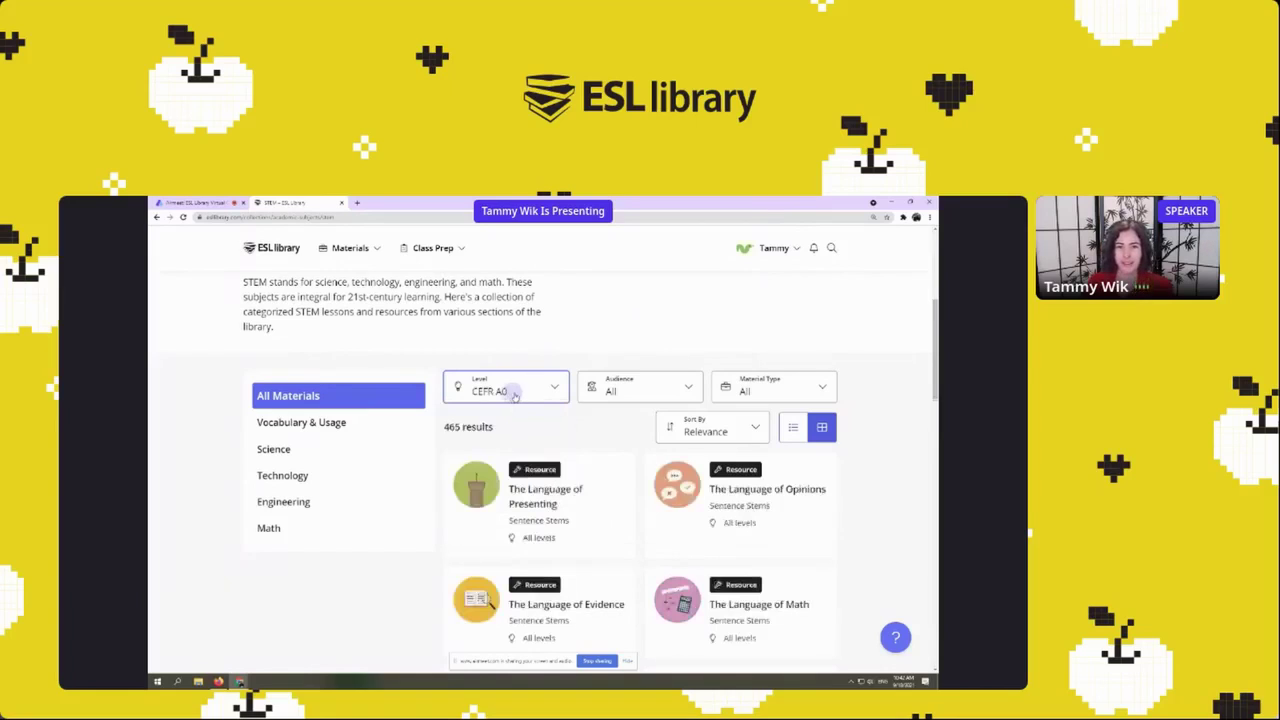
left_click(512, 393)
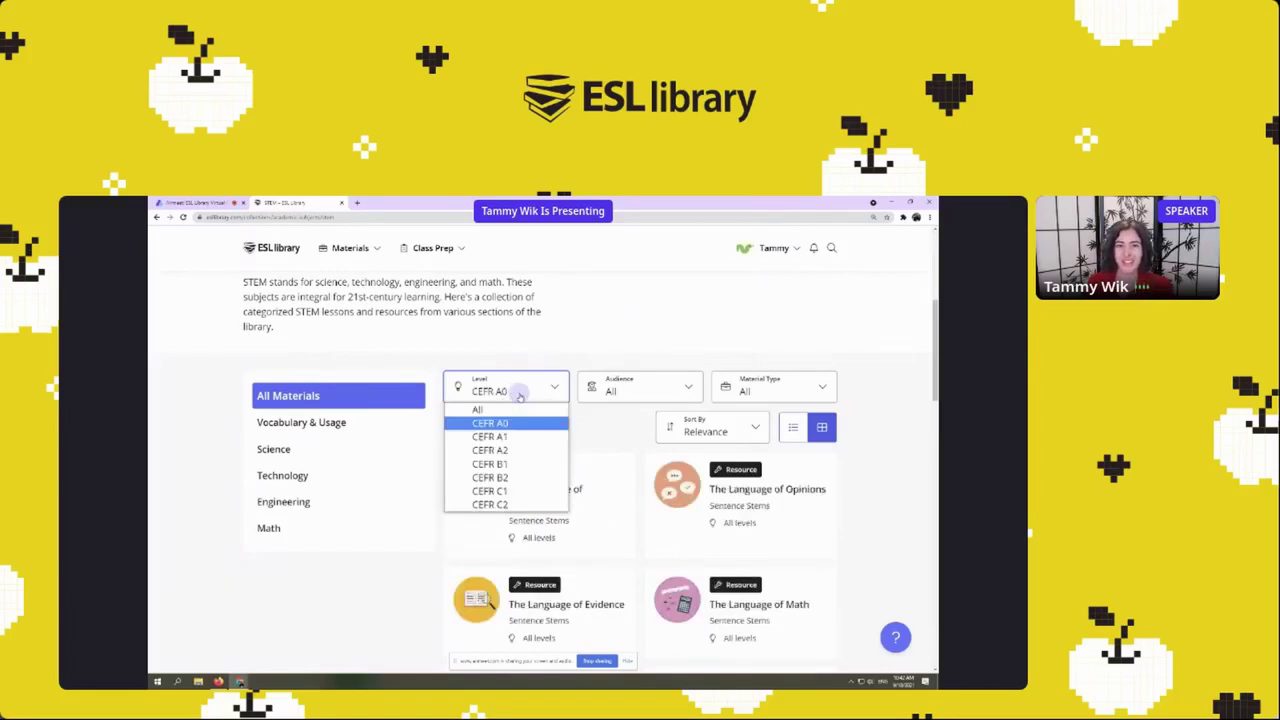
left_click(510, 505)
left_click(520, 390)
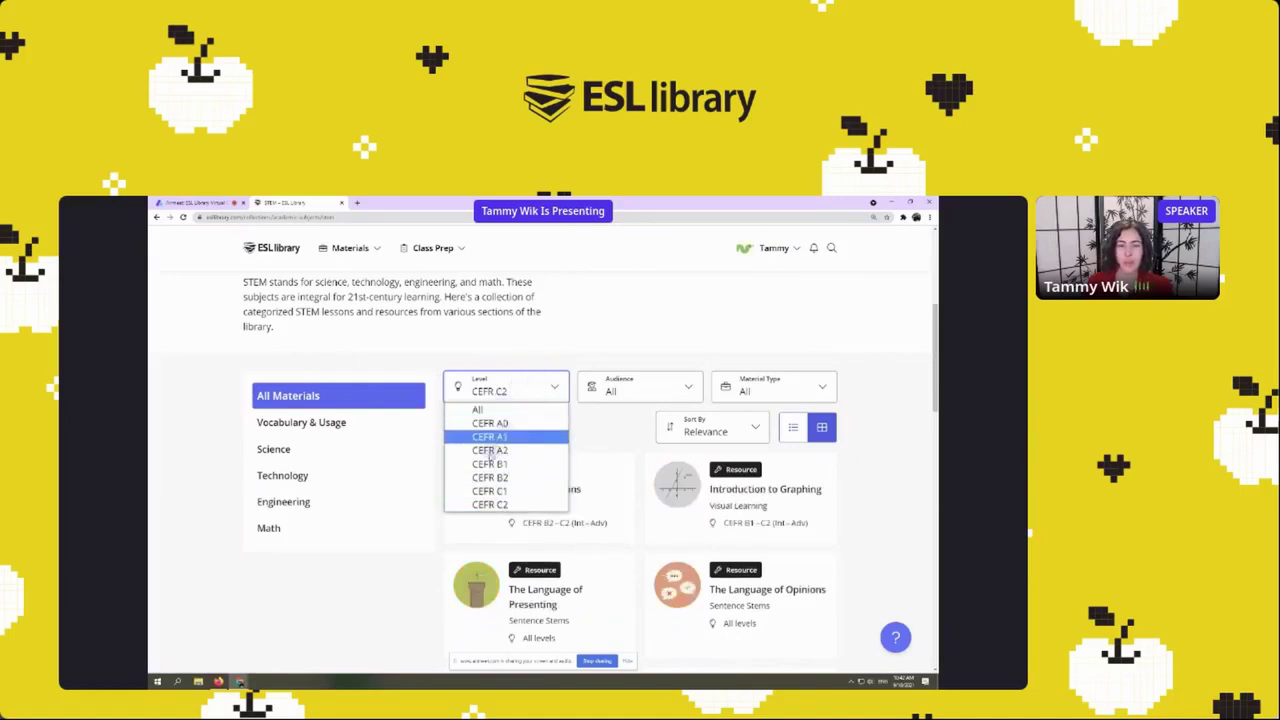
left_click(512, 410)
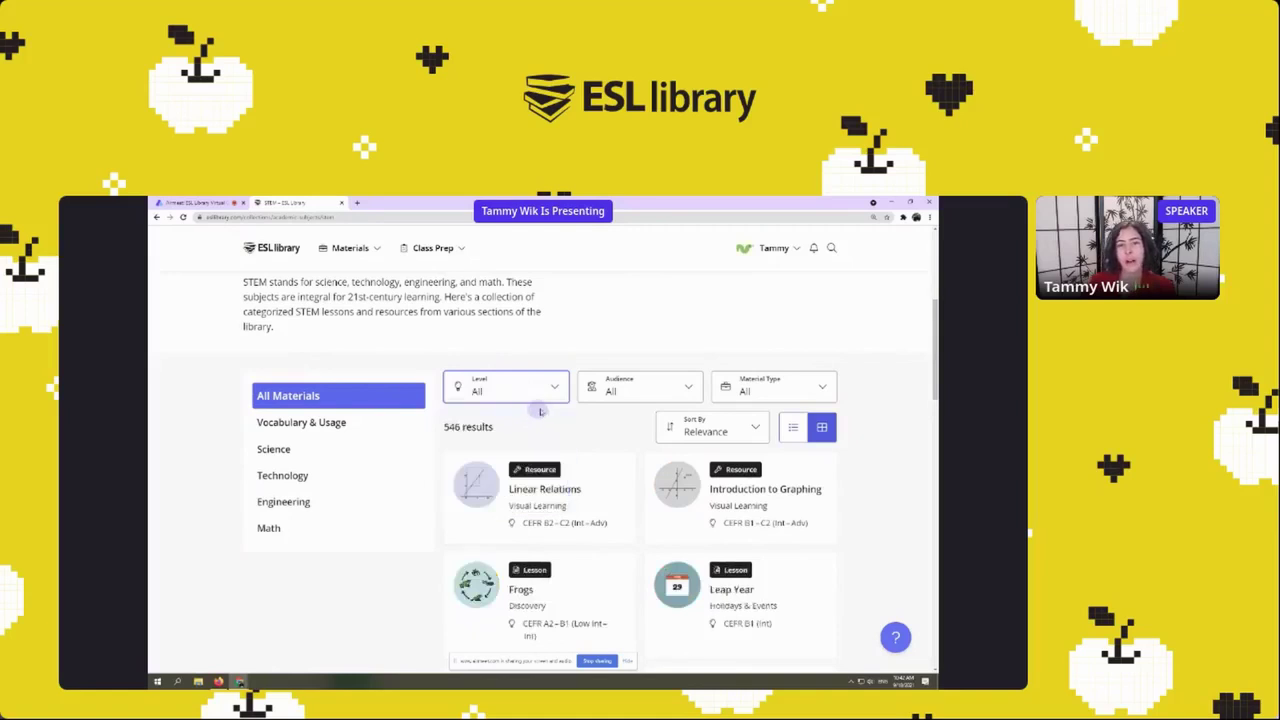
Filter the STEM materials for Young Learners, check the available material types, and reset the Audience filter to All.
left_click(649, 396)
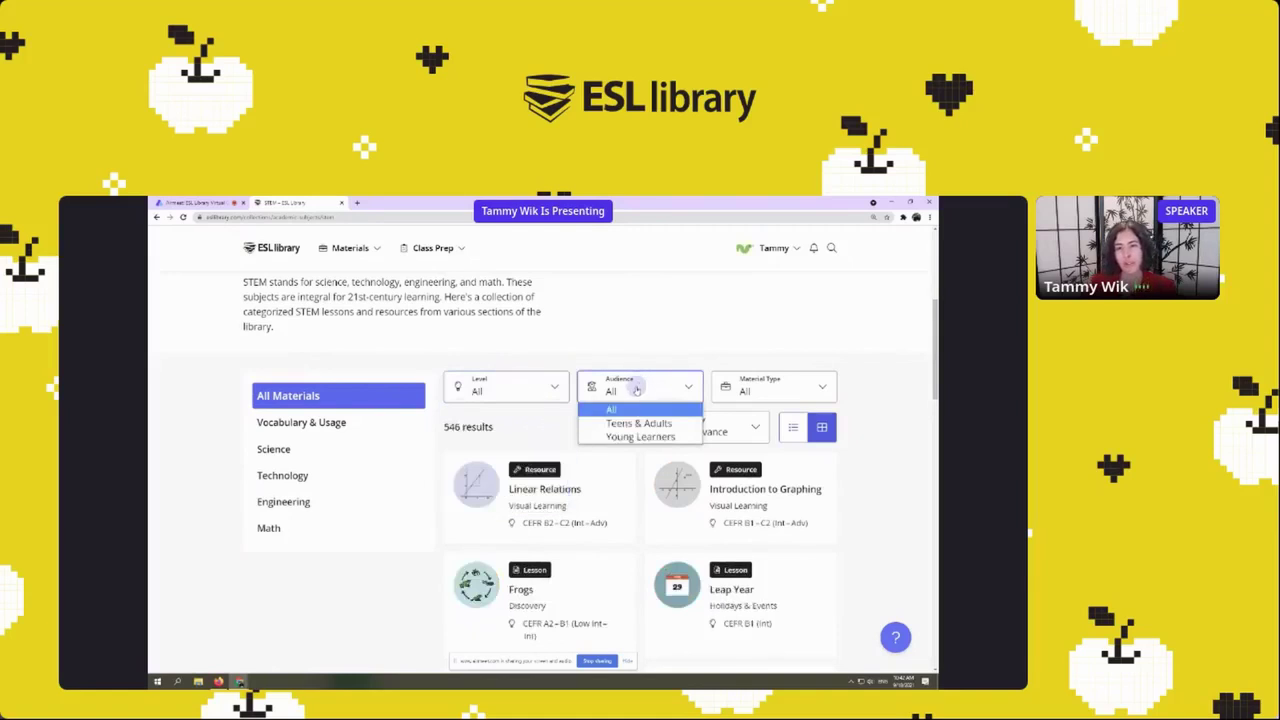
left_click(642, 437)
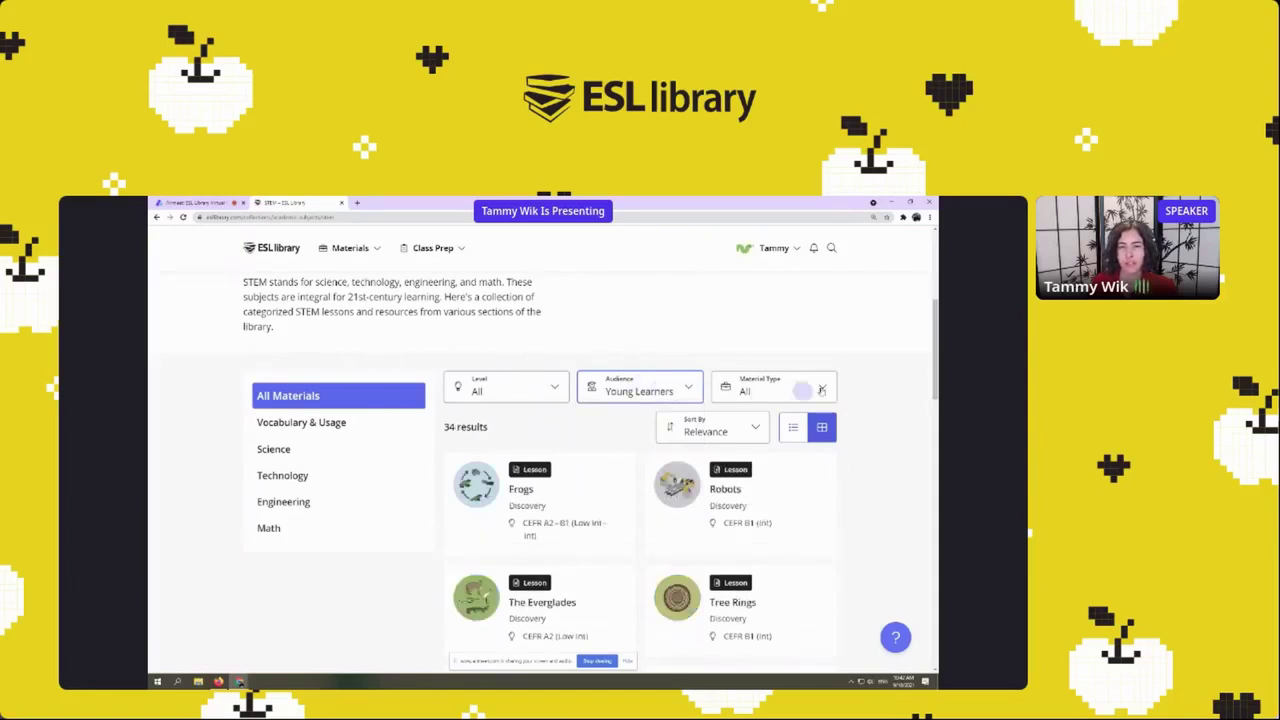
scroll(869, 357, "down", 1)
scroll(840, 515, "up", 2)
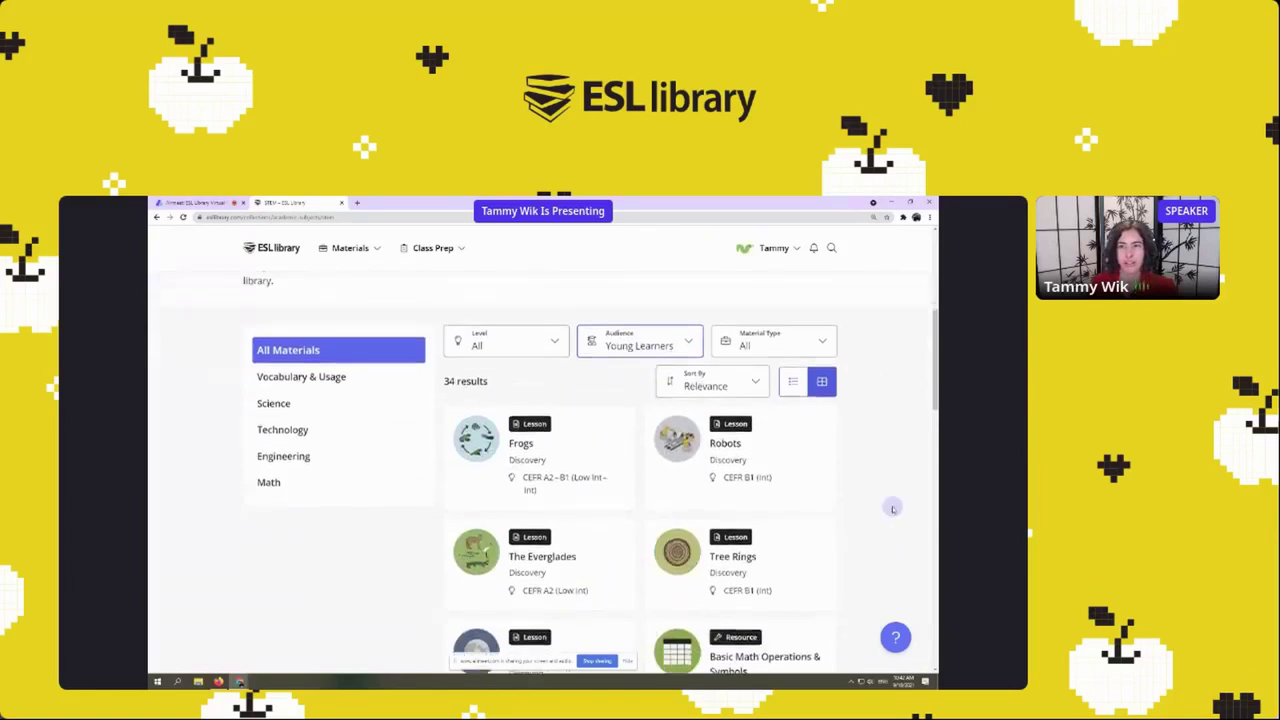
left_click(783, 427)
left_click(768, 428)
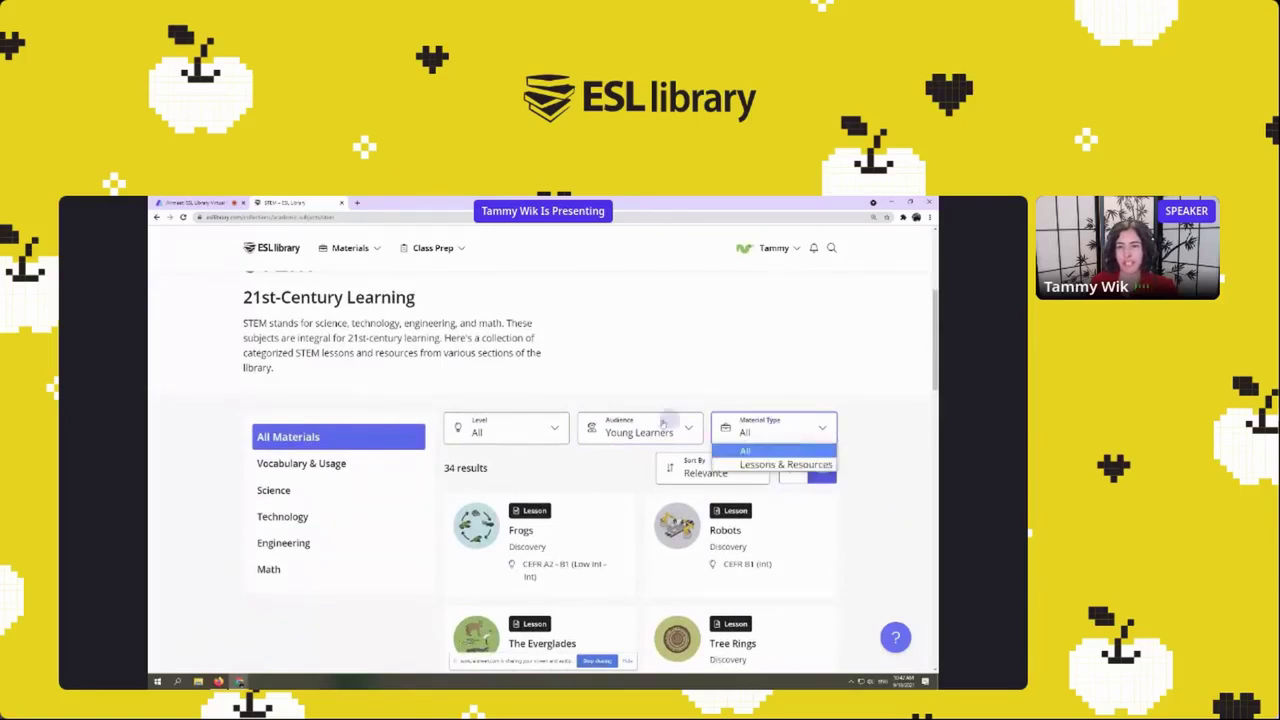
left_click(604, 426)
left_click(615, 449)
Filter the STEM materials by the Flashcards material type, look over the cards, and reset Material Type to All.
left_click(779, 432)
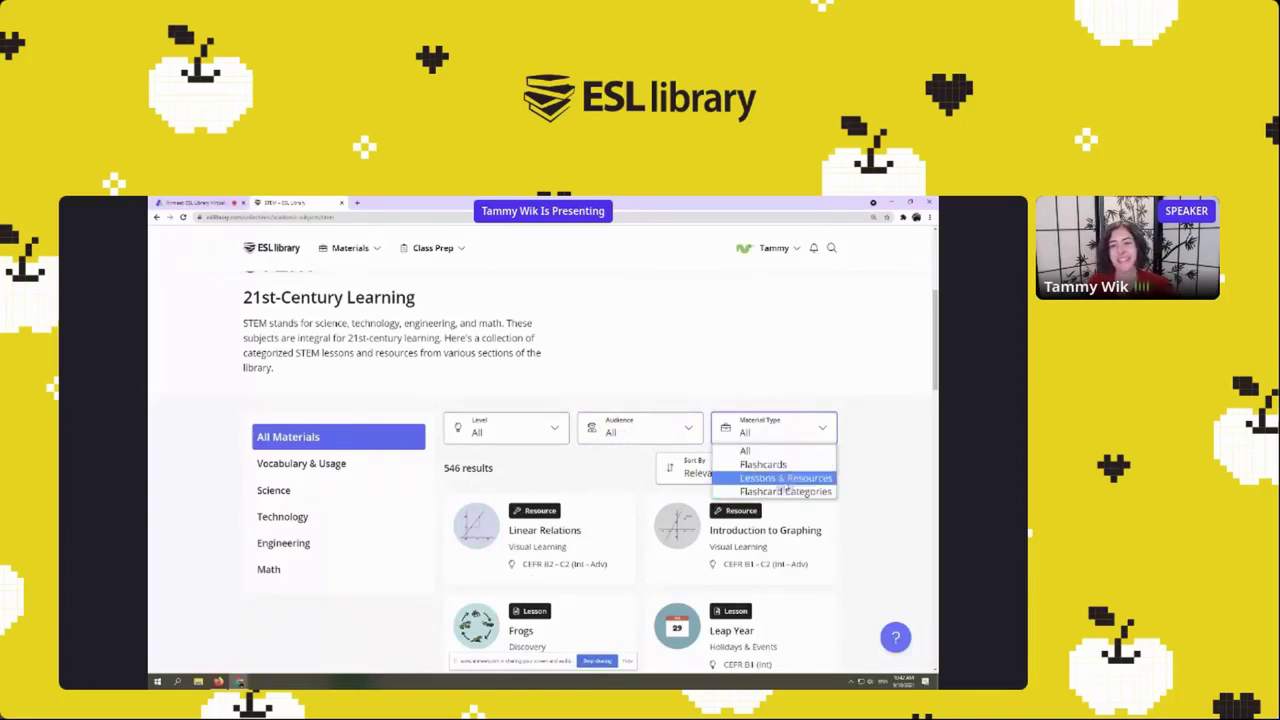
left_click(768, 466)
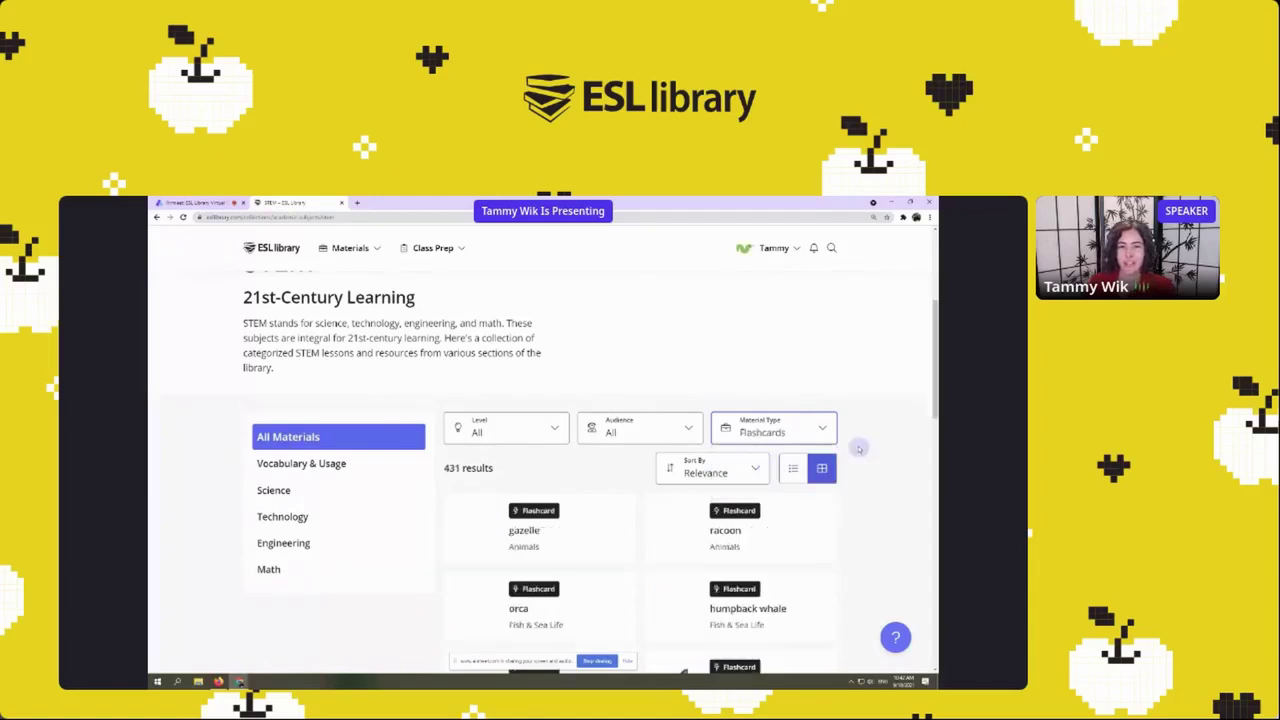
scroll(861, 418, "down", 2)
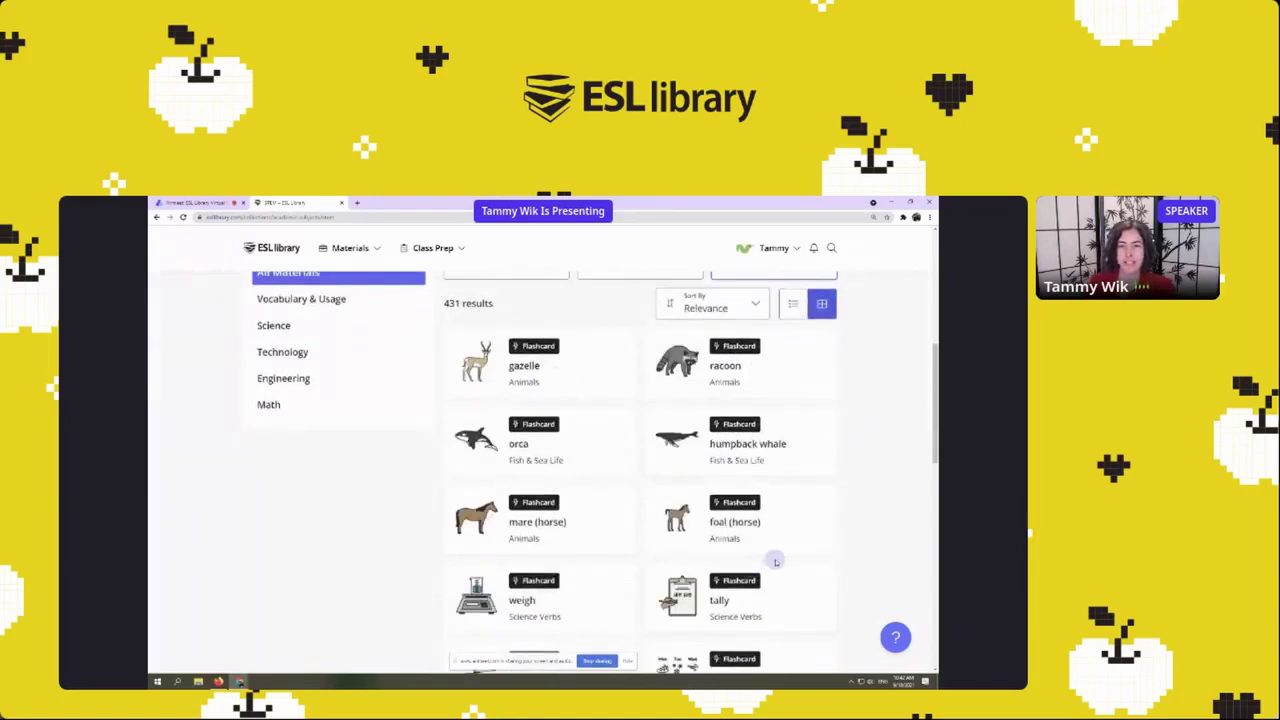
scroll(771, 560, "up", 2)
left_click(776, 470)
left_click(768, 491)
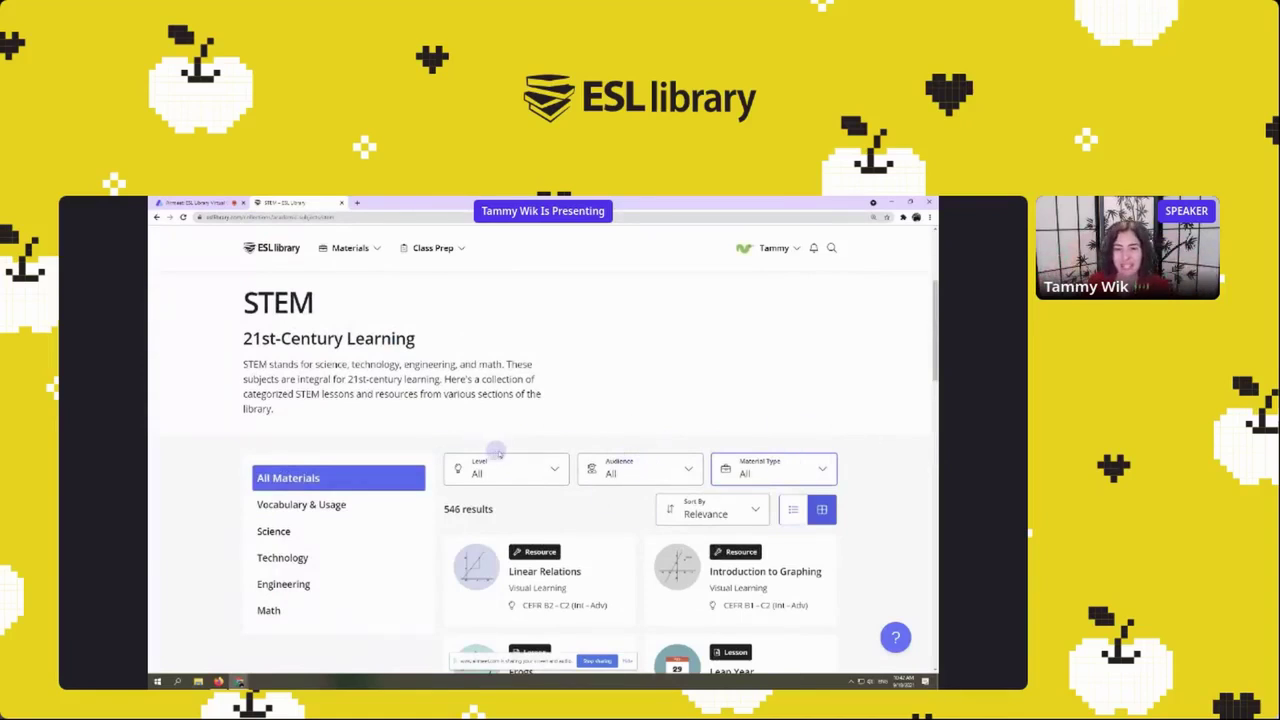
Show the Science section of the STEM collection and set the Audience filter to Young Learners.
scroll(874, 434, "down", 1)
scroll(874, 434, "down", 1)
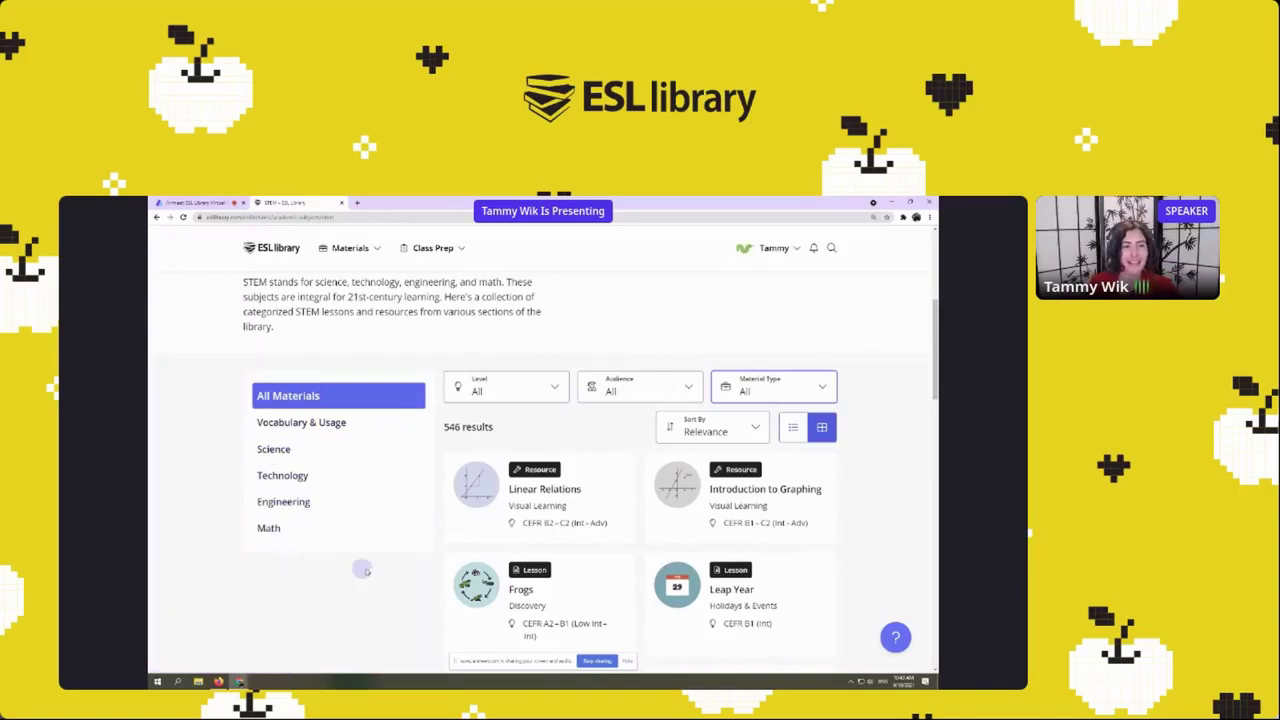
scroll(423, 560, "up", 5)
scroll(422, 434, "down", 5)
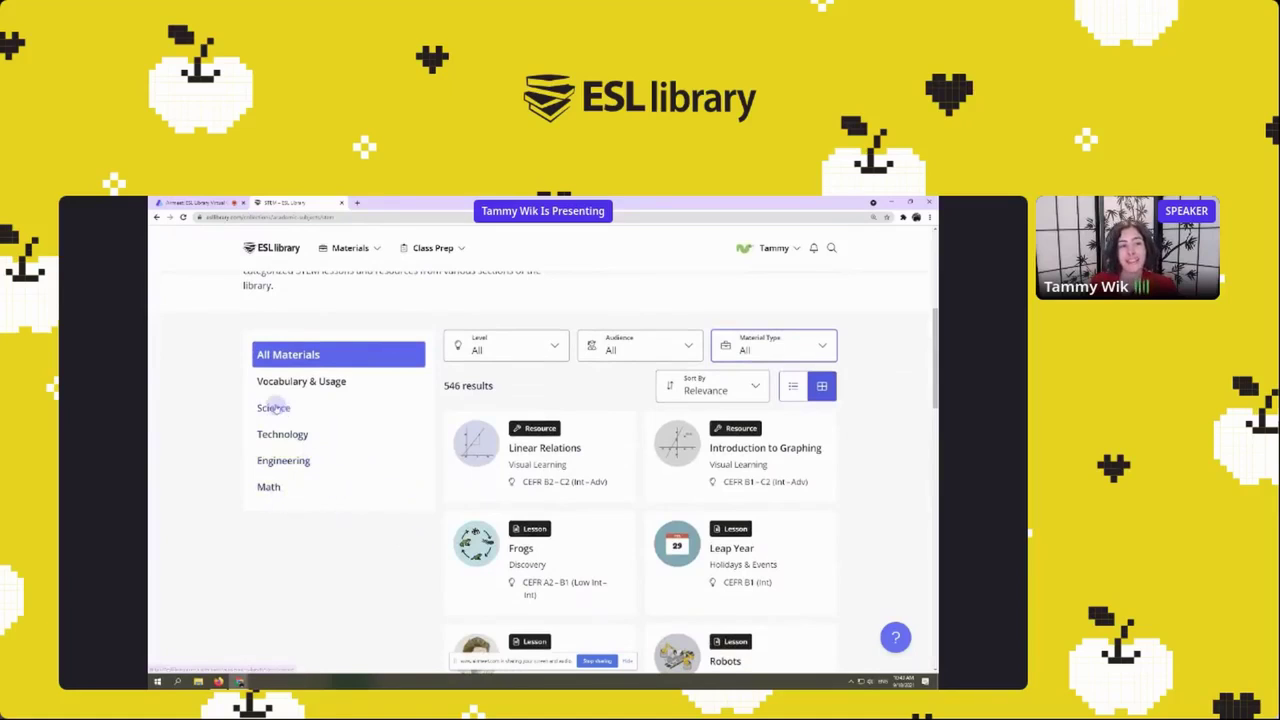
left_click(286, 410)
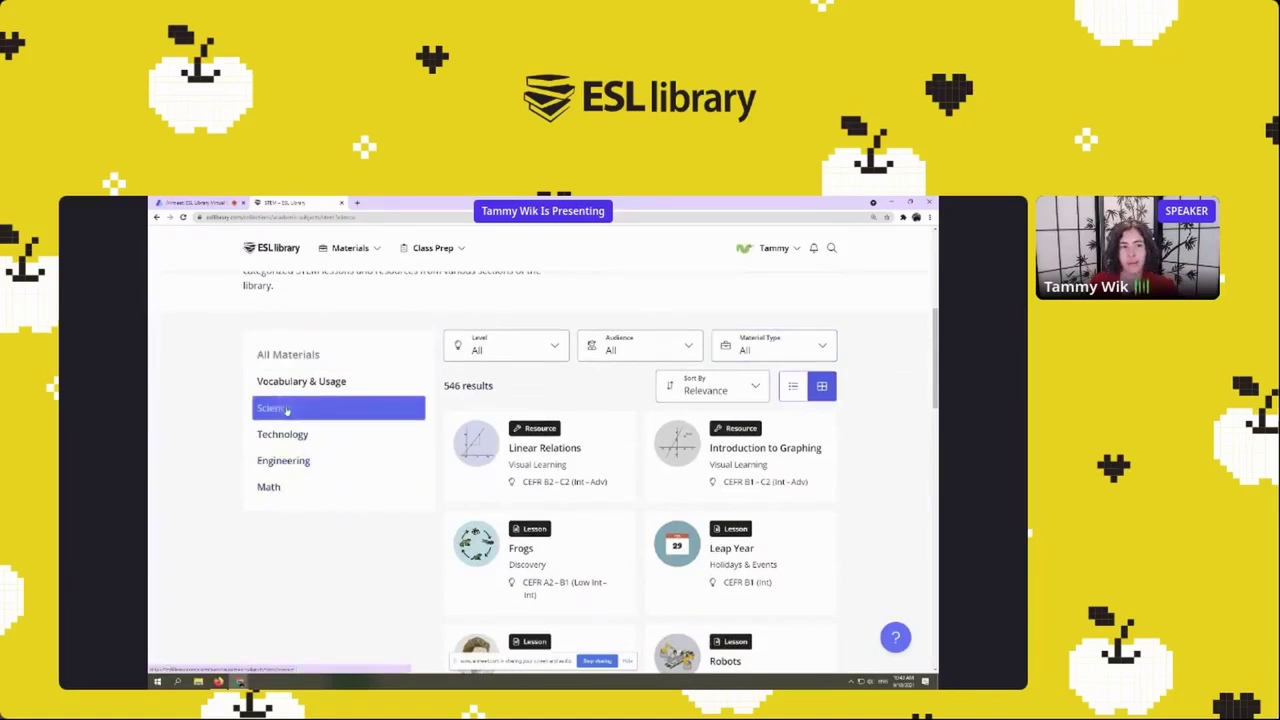
left_click(637, 340)
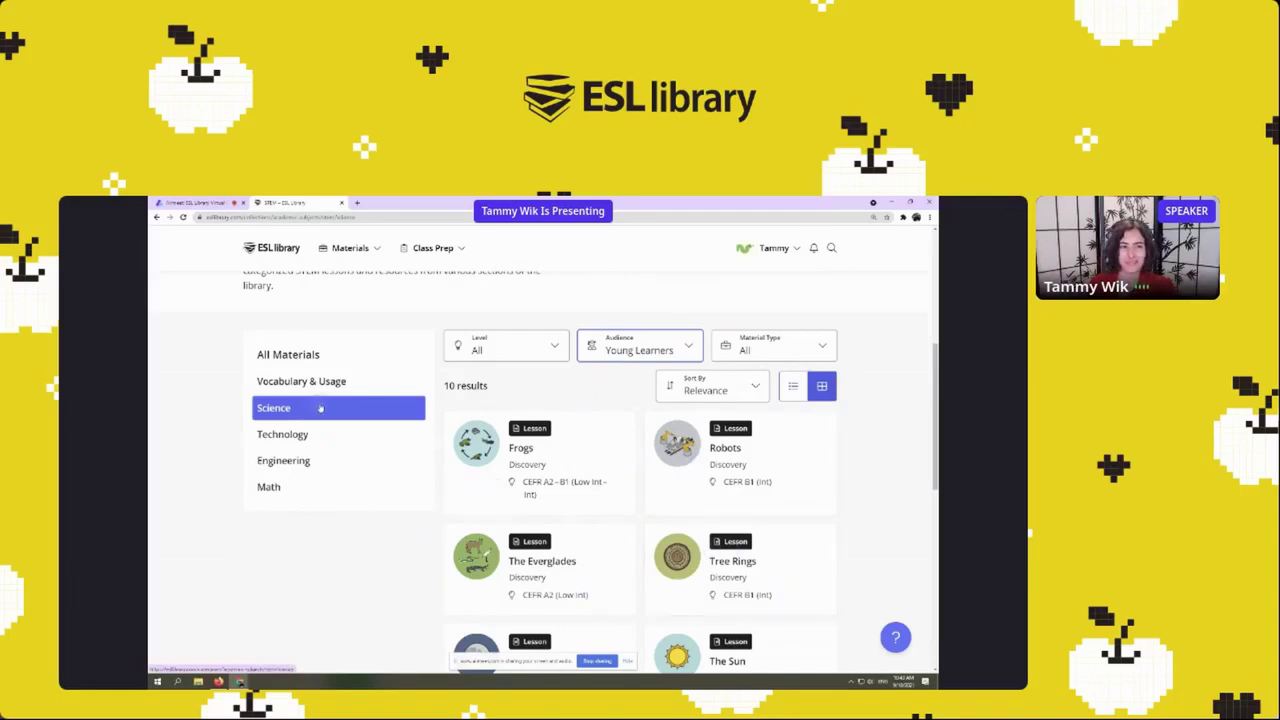
scroll(364, 376, "up", 5)
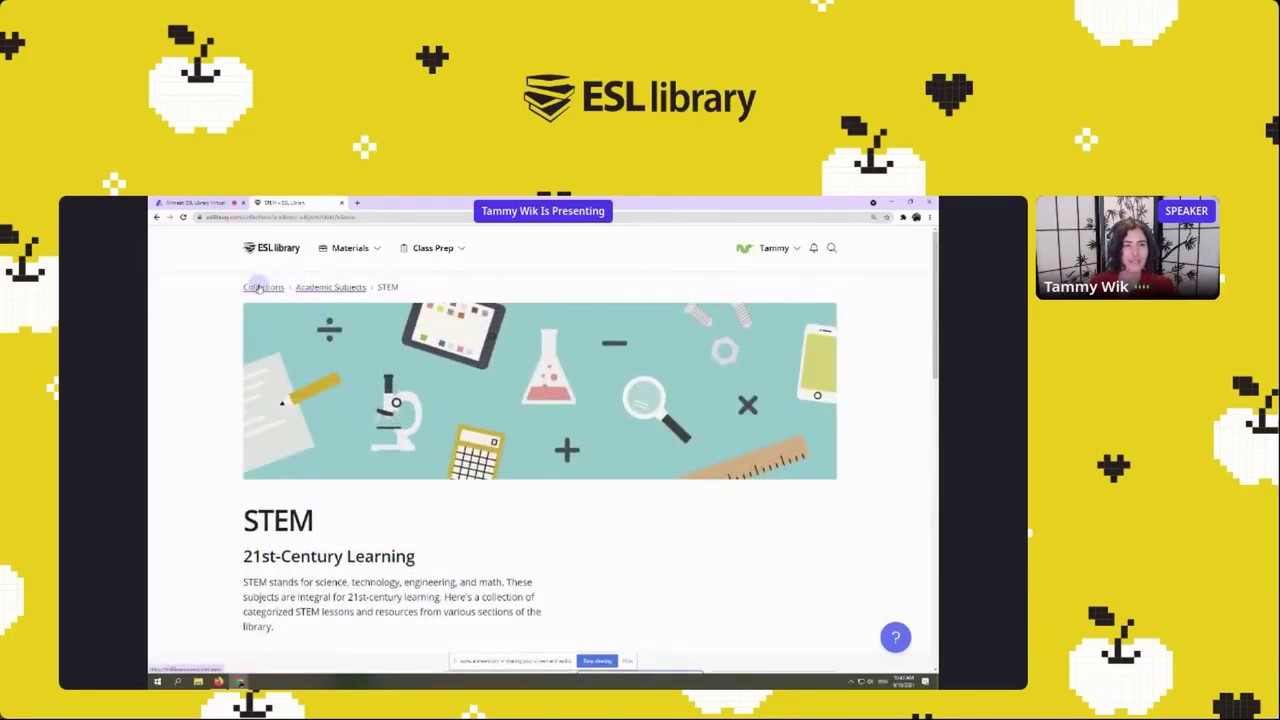
Return to the Collections overview and open the Modals collection in the Grammar category.
left_click(265, 288)
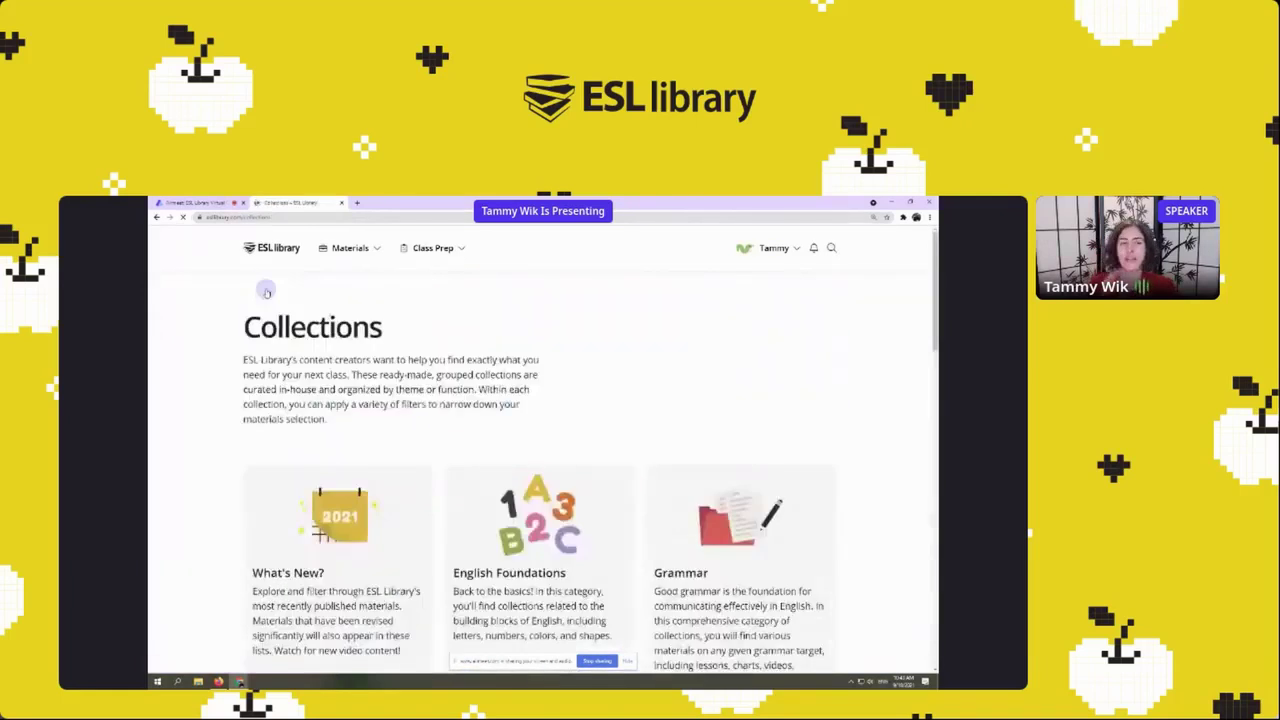
scroll(757, 371, "down", 3)
left_click(716, 400)
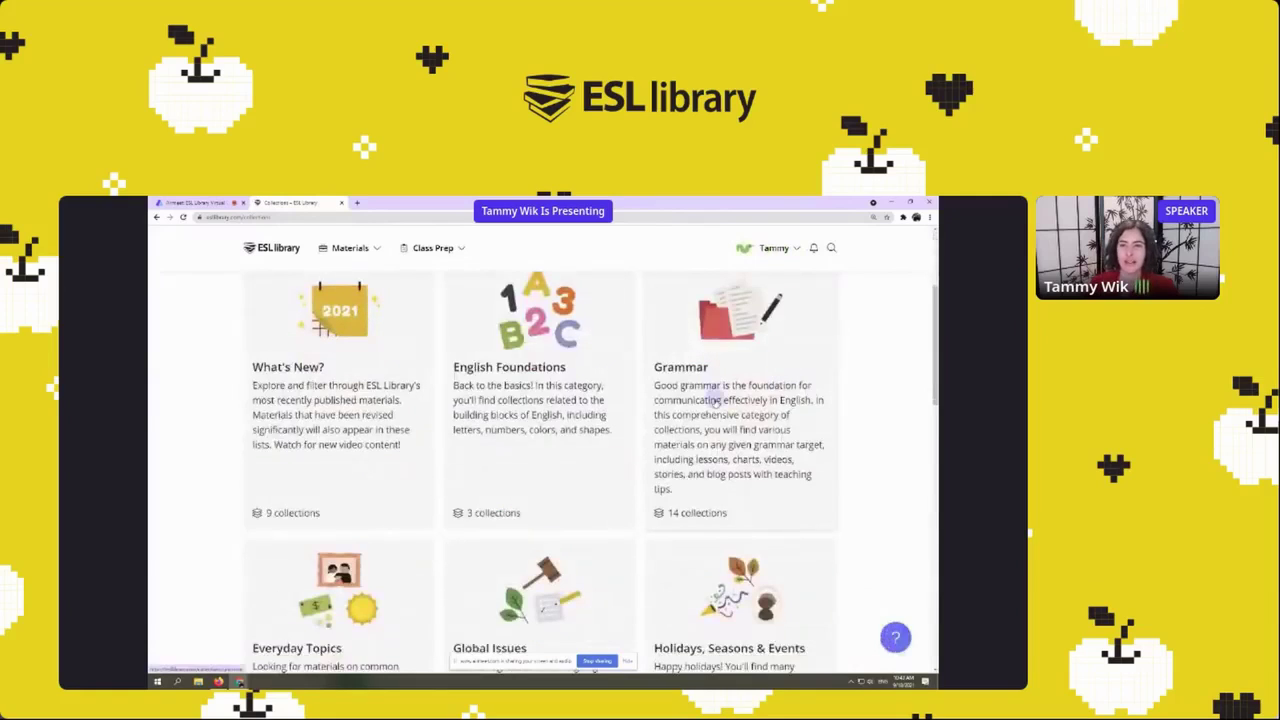
scroll(850, 372, "down", 2)
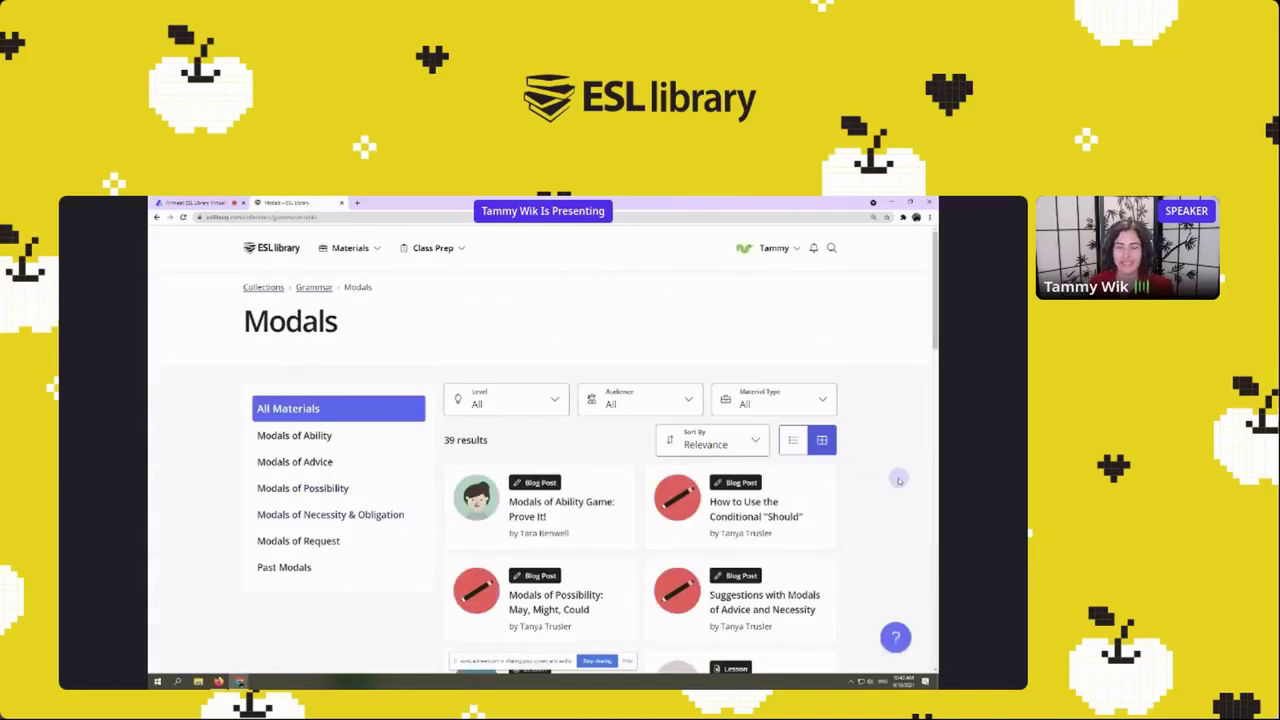
Filter the Modals of Advice materials for Young Learners, look over the lessons, and reset the Audience filter to All.
left_click(315, 461)
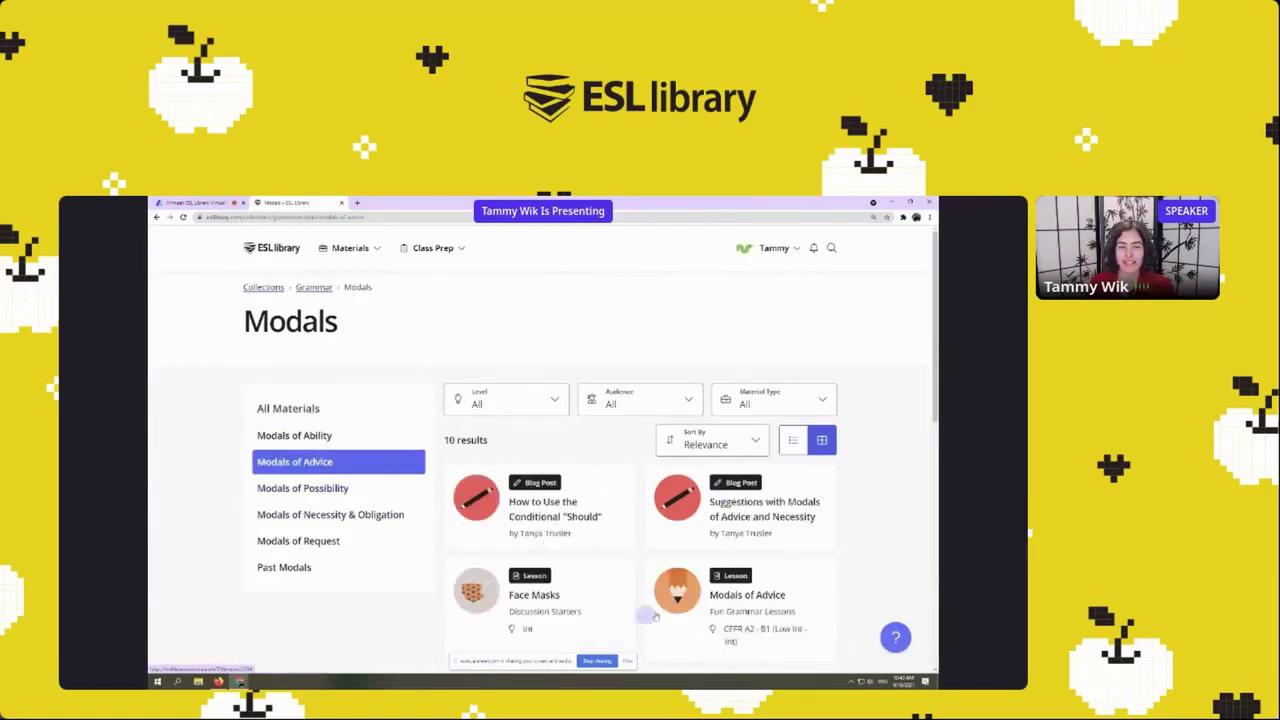
scroll(592, 503, "down", 1)
left_click(612, 362)
left_click(627, 409)
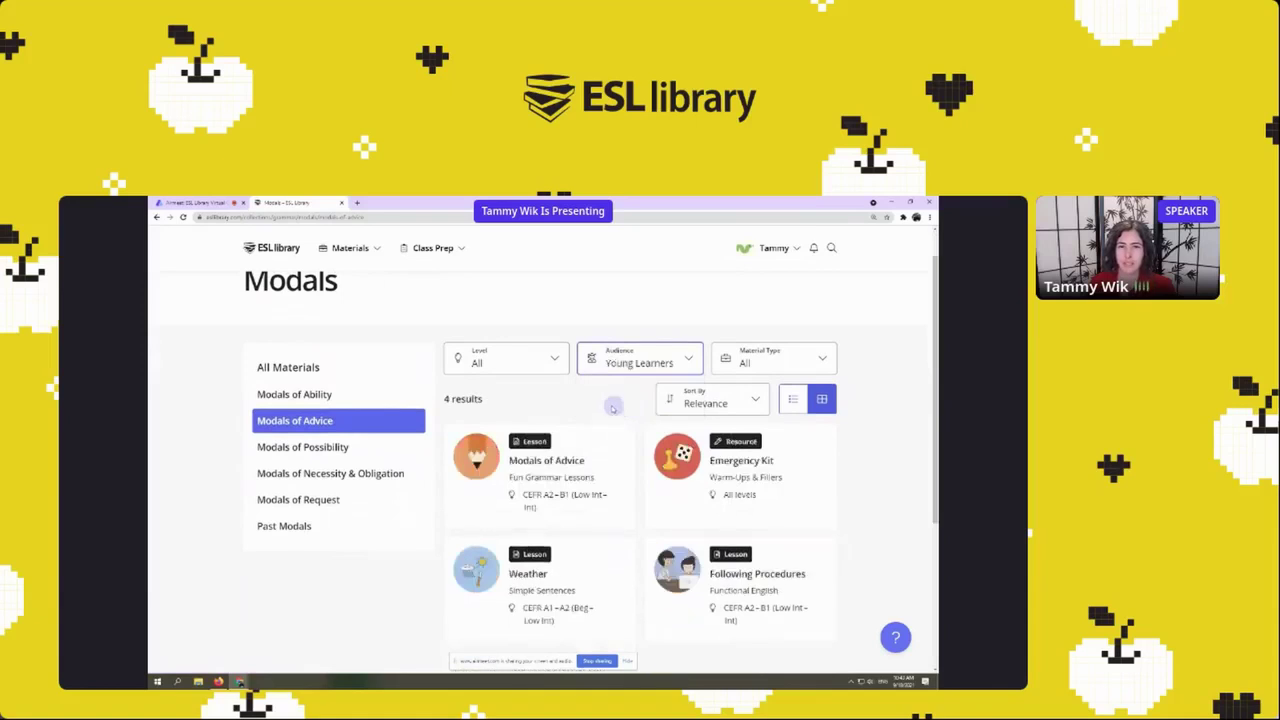
scroll(845, 418, "down", 2)
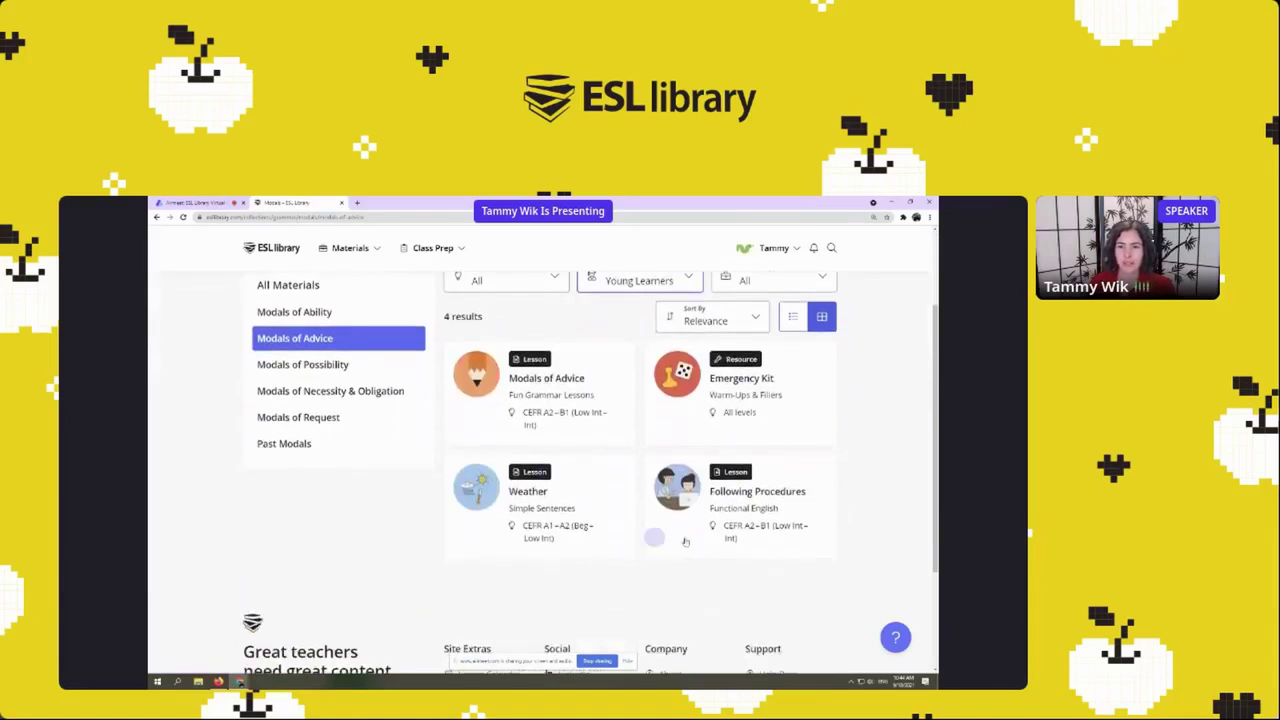
scroll(653, 455, "up", 2)
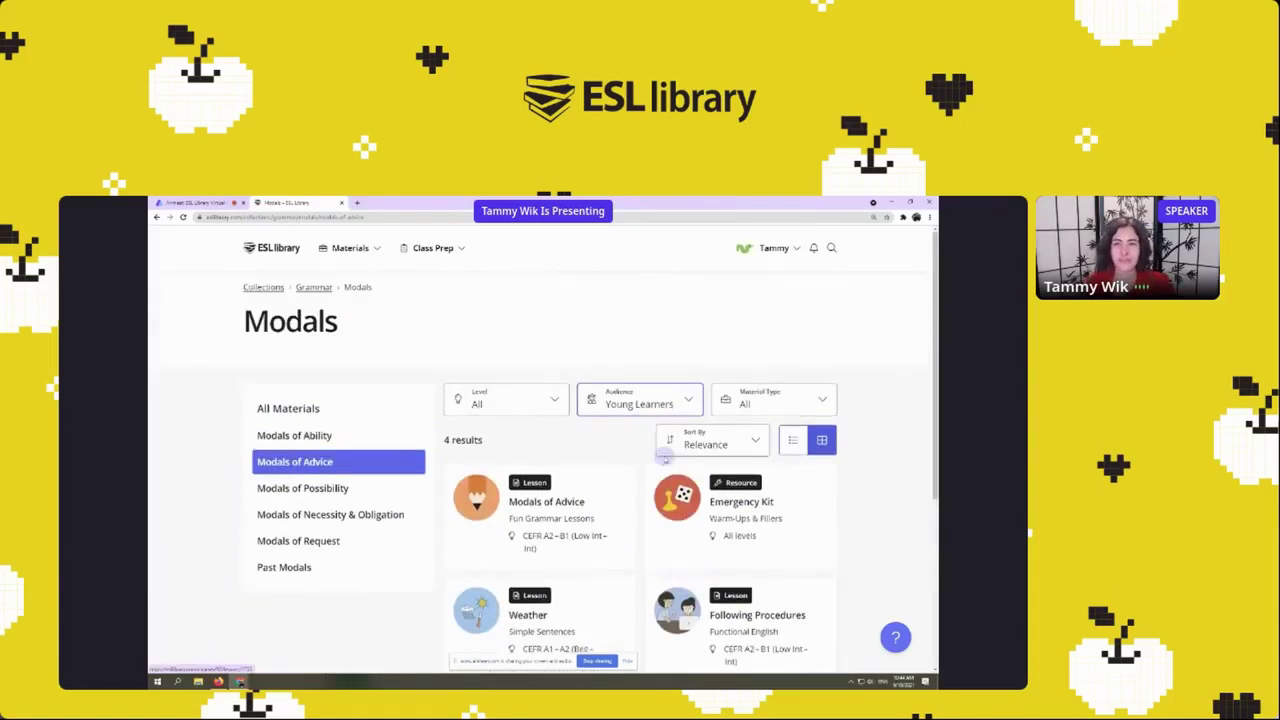
left_click(620, 408)
left_click(620, 420)
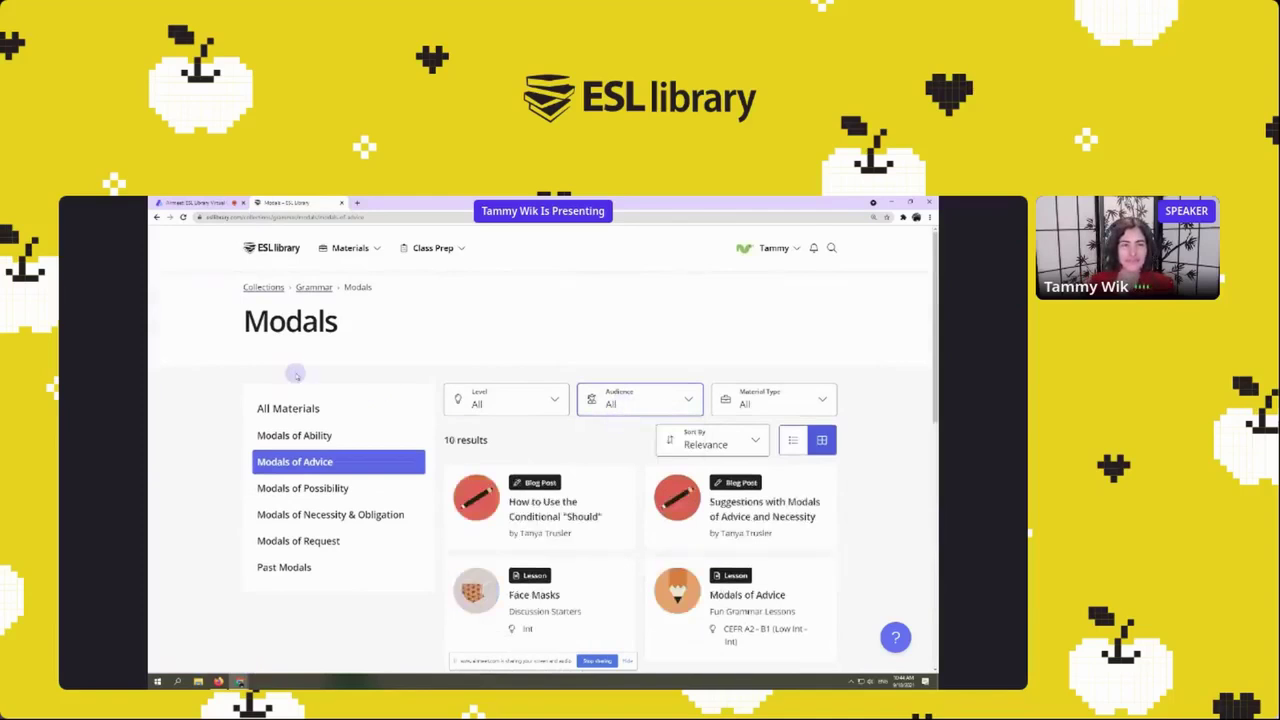
Return to the Collections overview and look through its categories down to CLB Competencies.
left_click(265, 289)
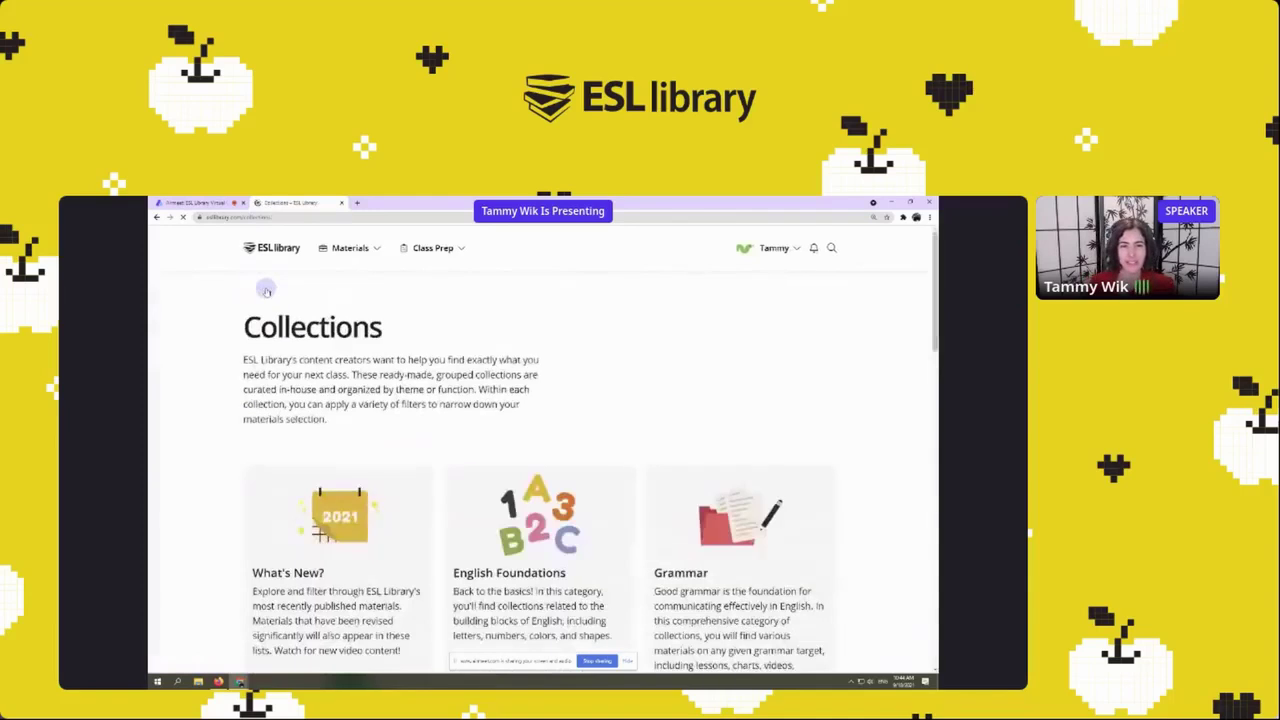
scroll(730, 385, "down", 5)
scroll(731, 388, "down", 4)
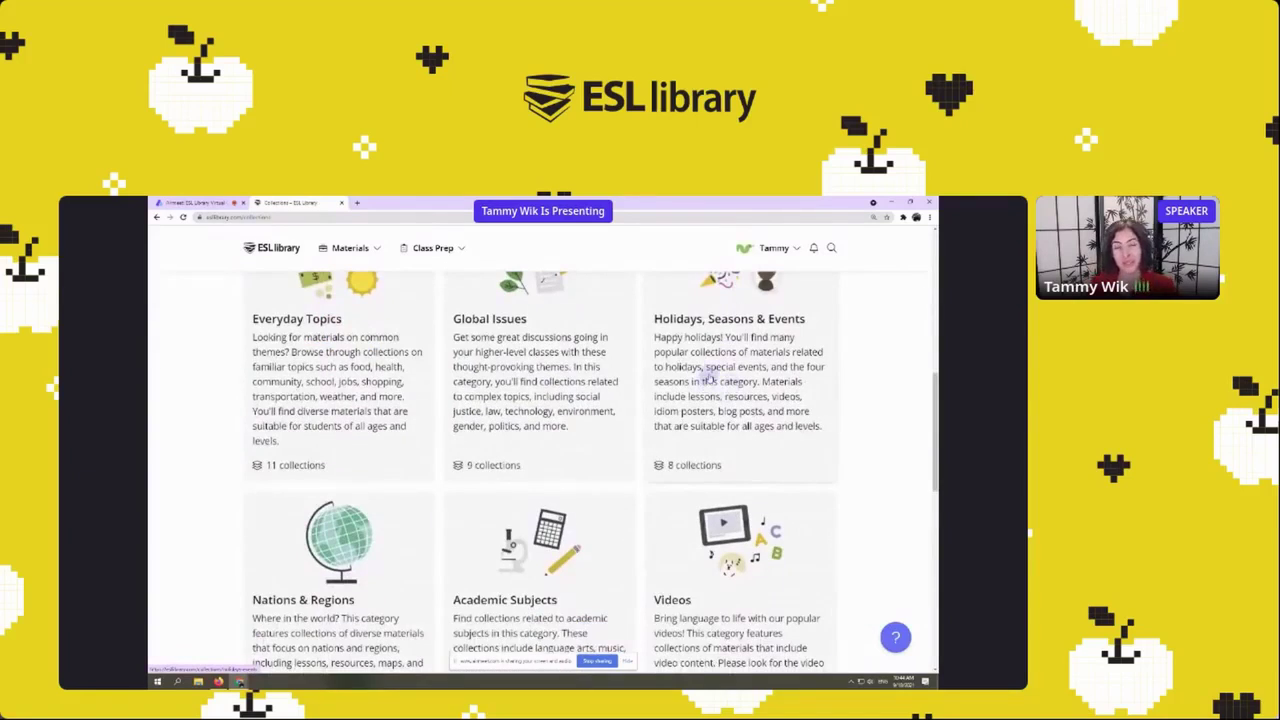
scroll(663, 368, "down", 3)
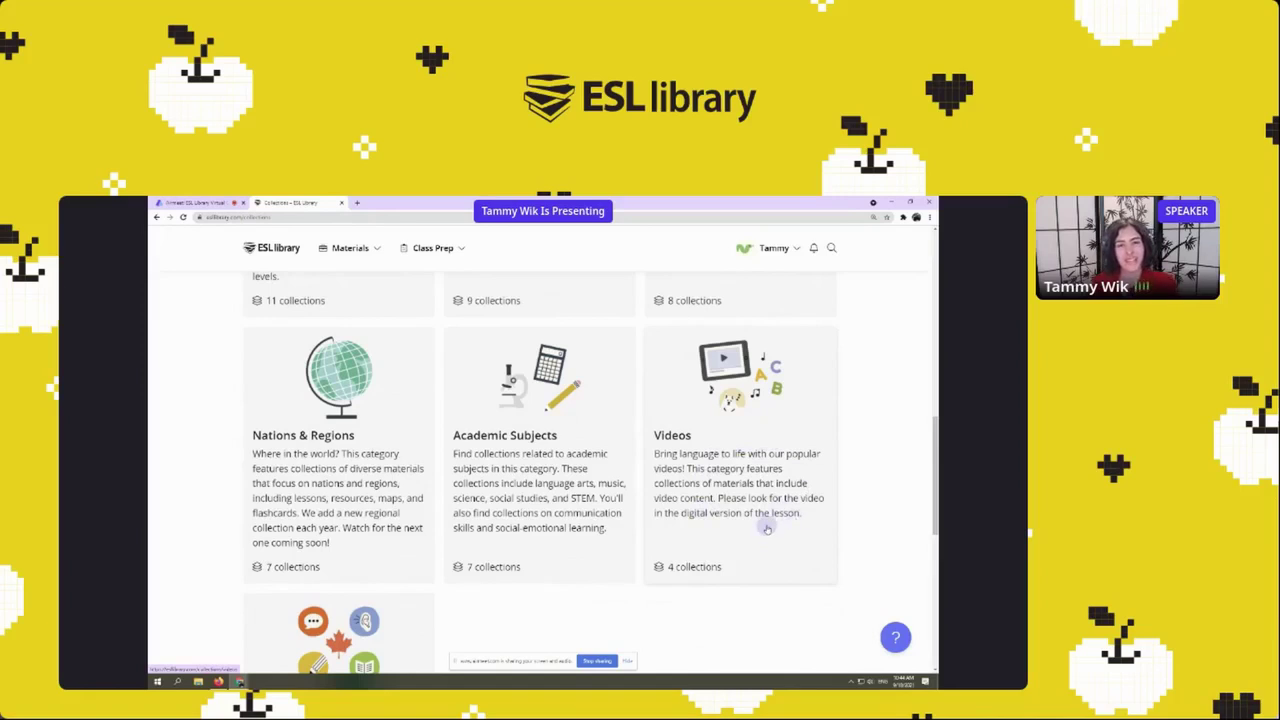
scroll(775, 472, "down", 1)
scroll(775, 468, "down", 3)
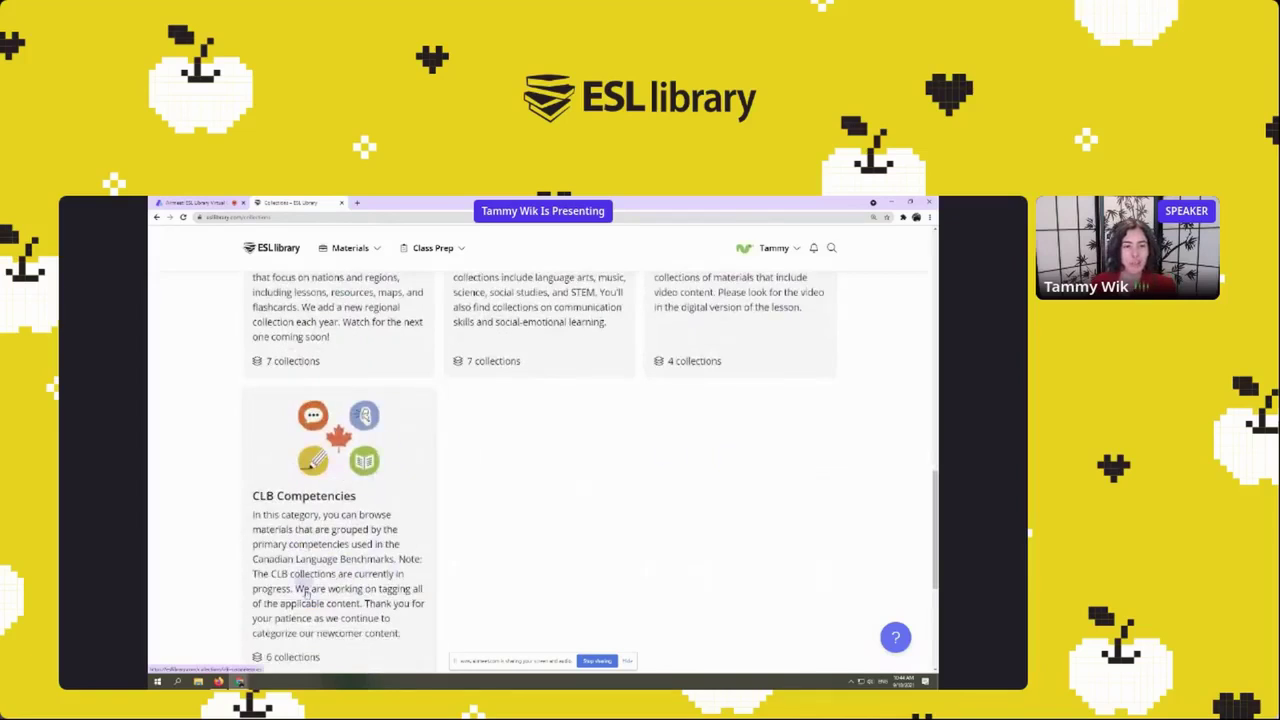
scroll(388, 514, "down", 2)
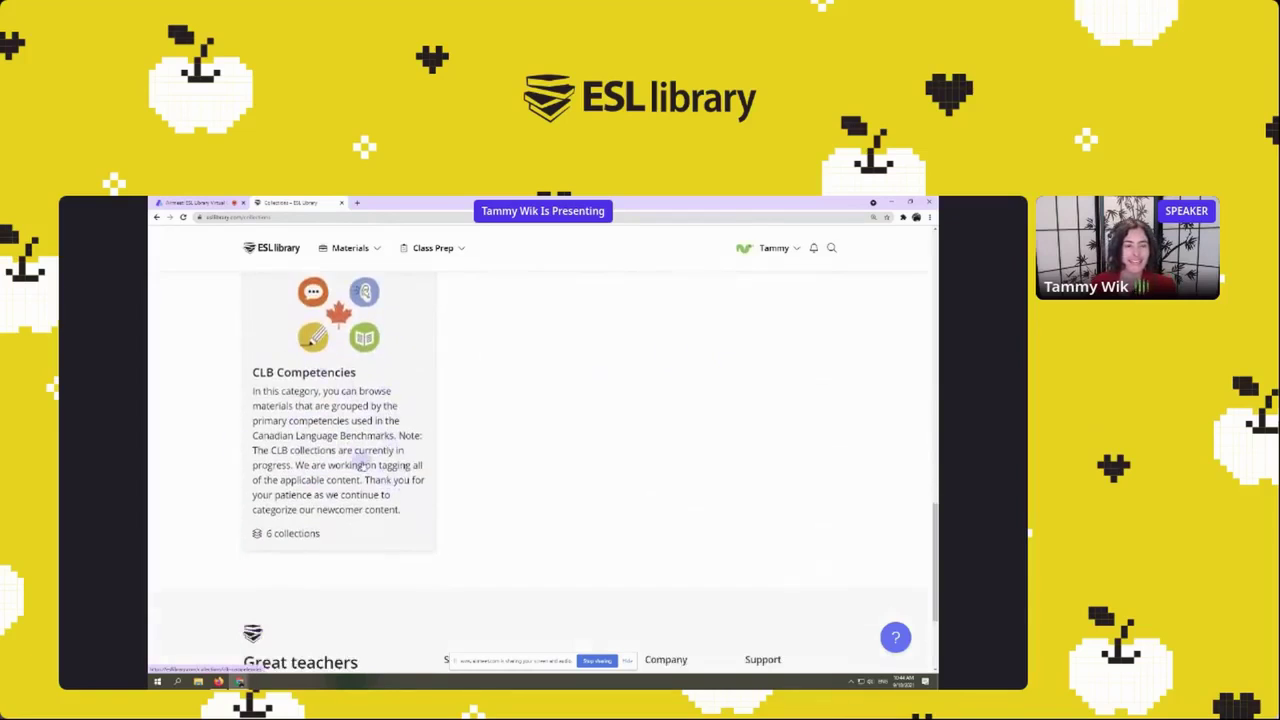
scroll(355, 480, "up", 5)
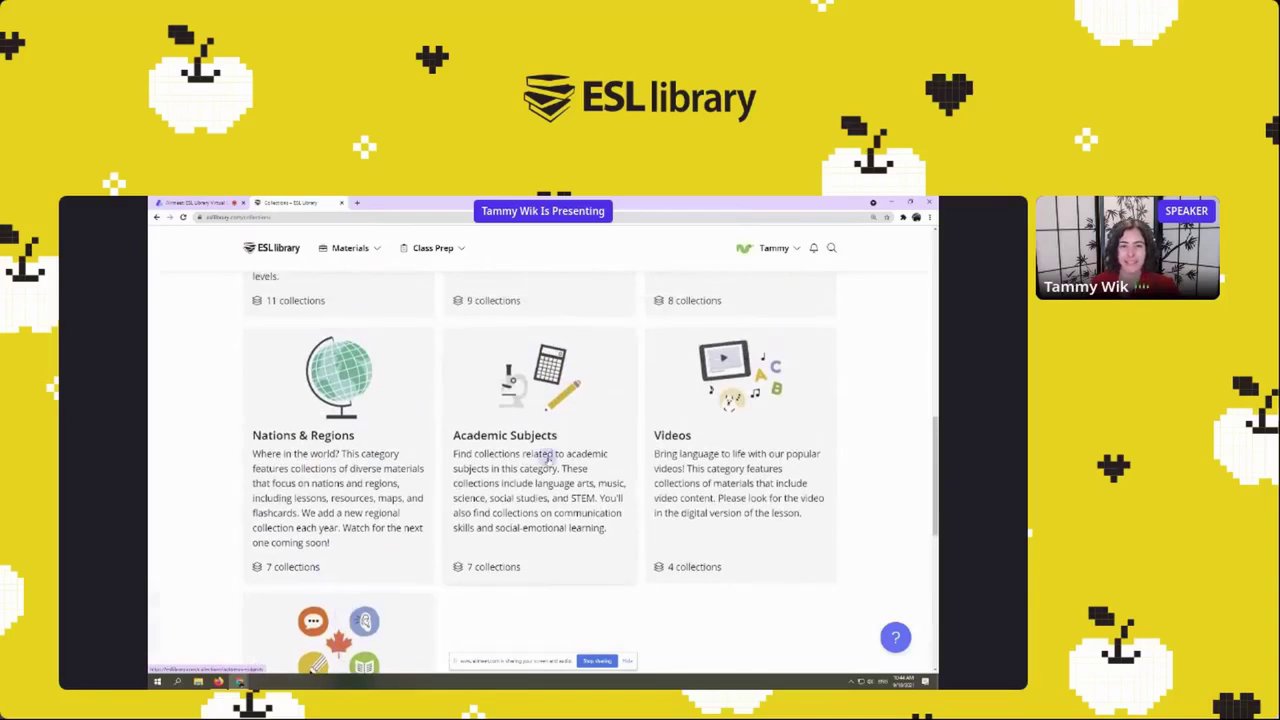
Open the Academic Subjects category and look over its collections down to Social-Emotional Learning.
left_click(548, 460)
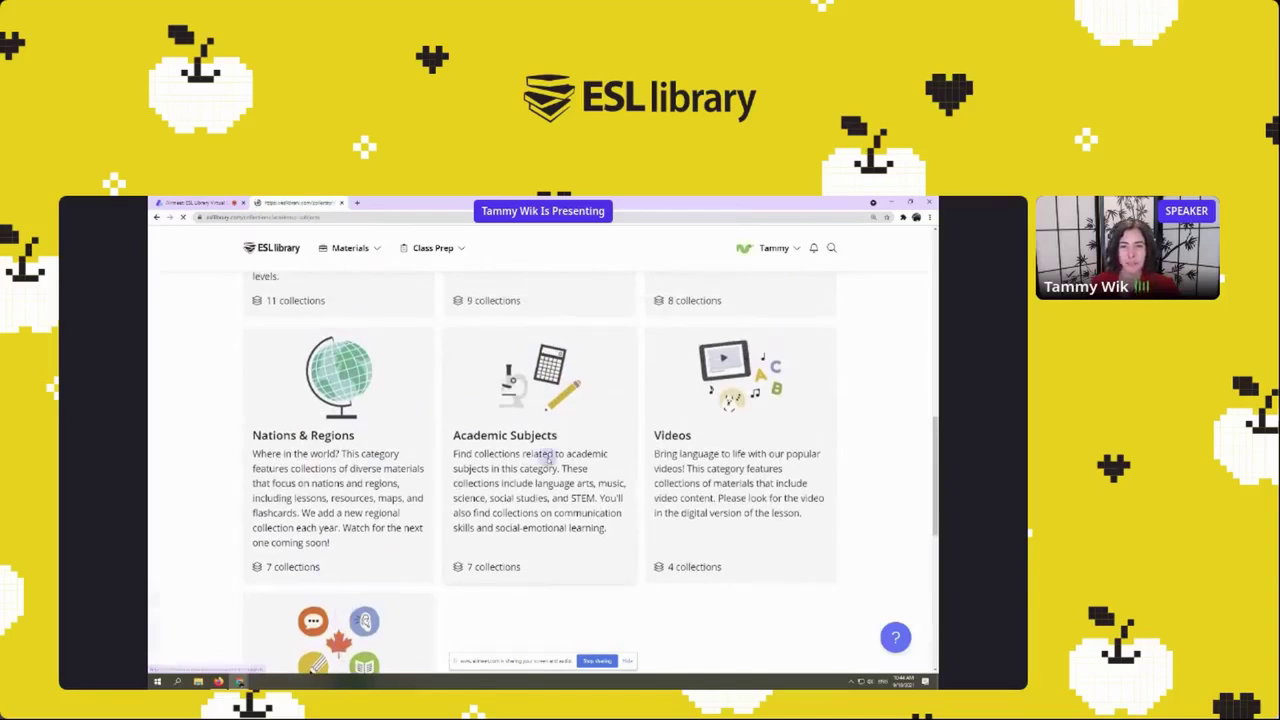
scroll(763, 437, "down", 3)
scroll(763, 437, "down", 5)
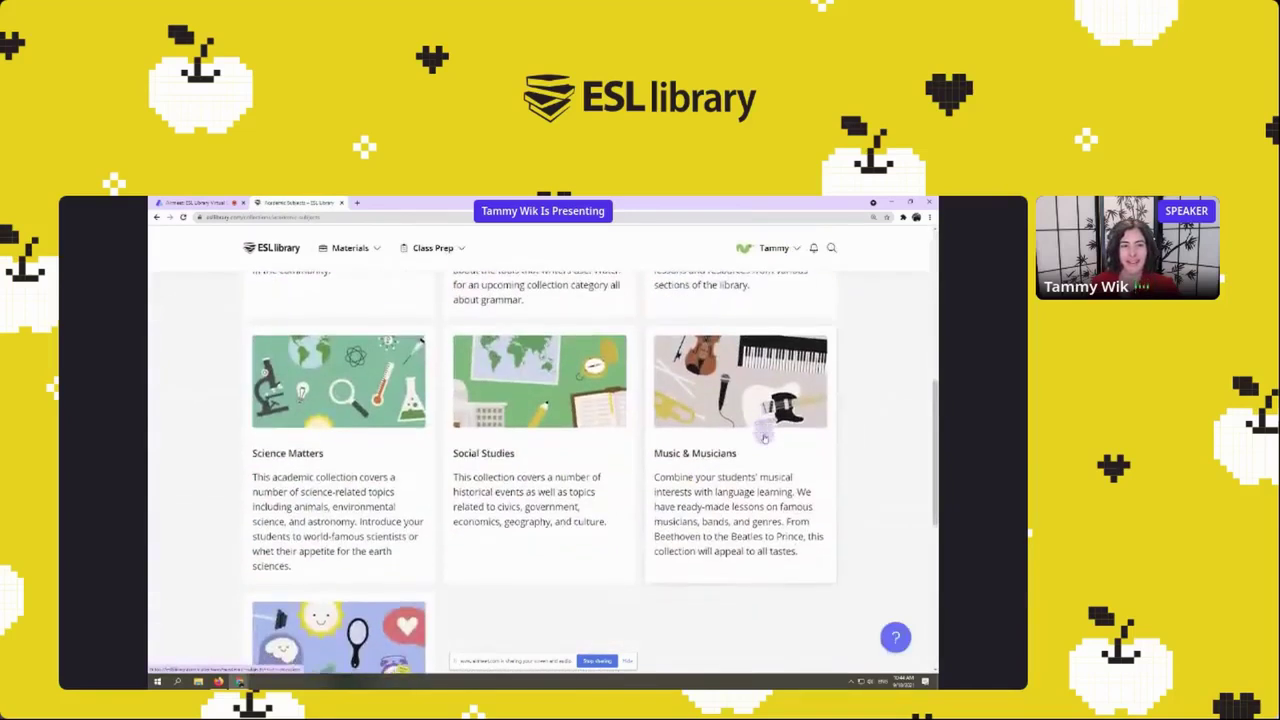
scroll(763, 437, "up", 2)
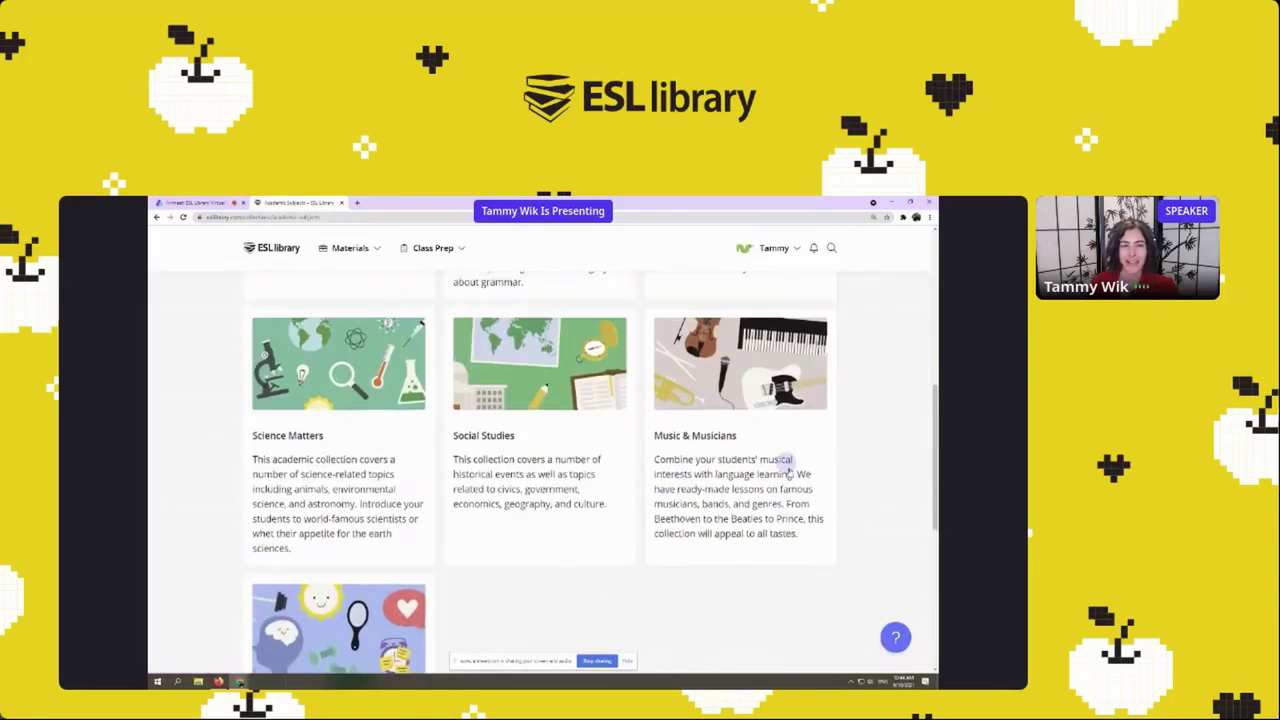
scroll(790, 472, "up", 1)
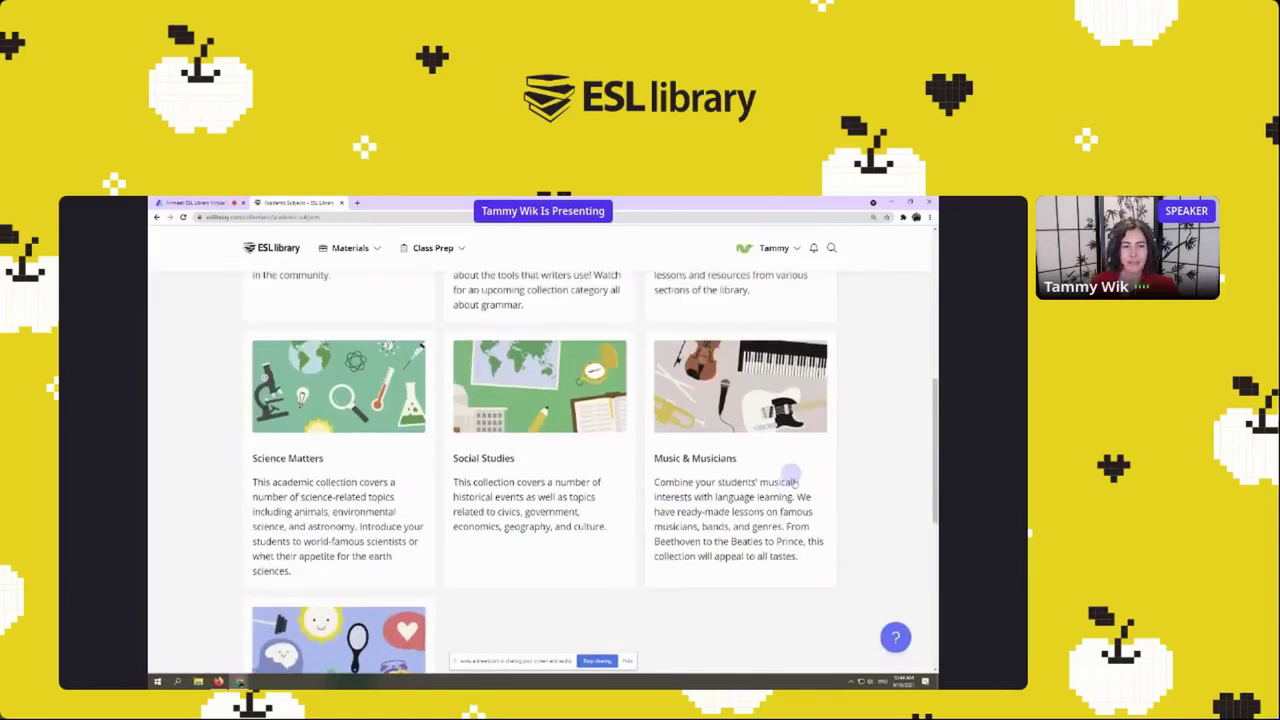
scroll(340, 432, "down", 4)
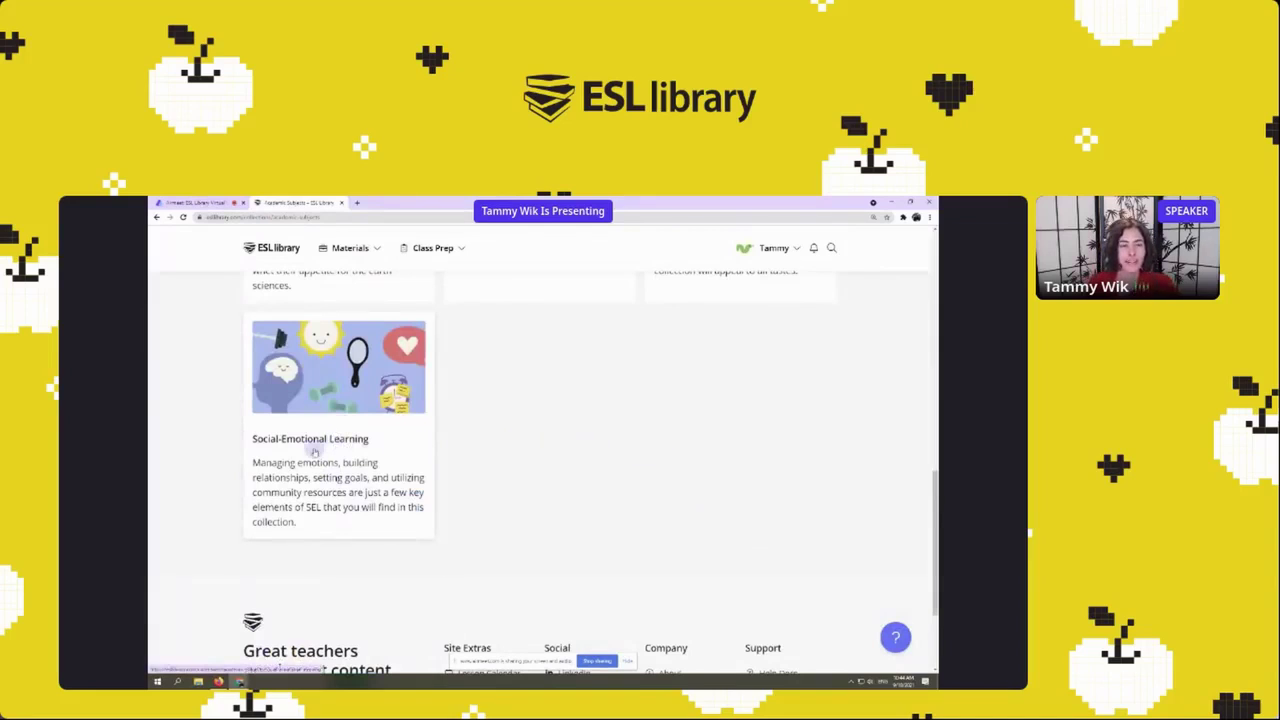
Enlarge the page display and open the Social-Emotional Learning collection to its list of materials.
key("ctrl+plus")
key("ctrl+plus")
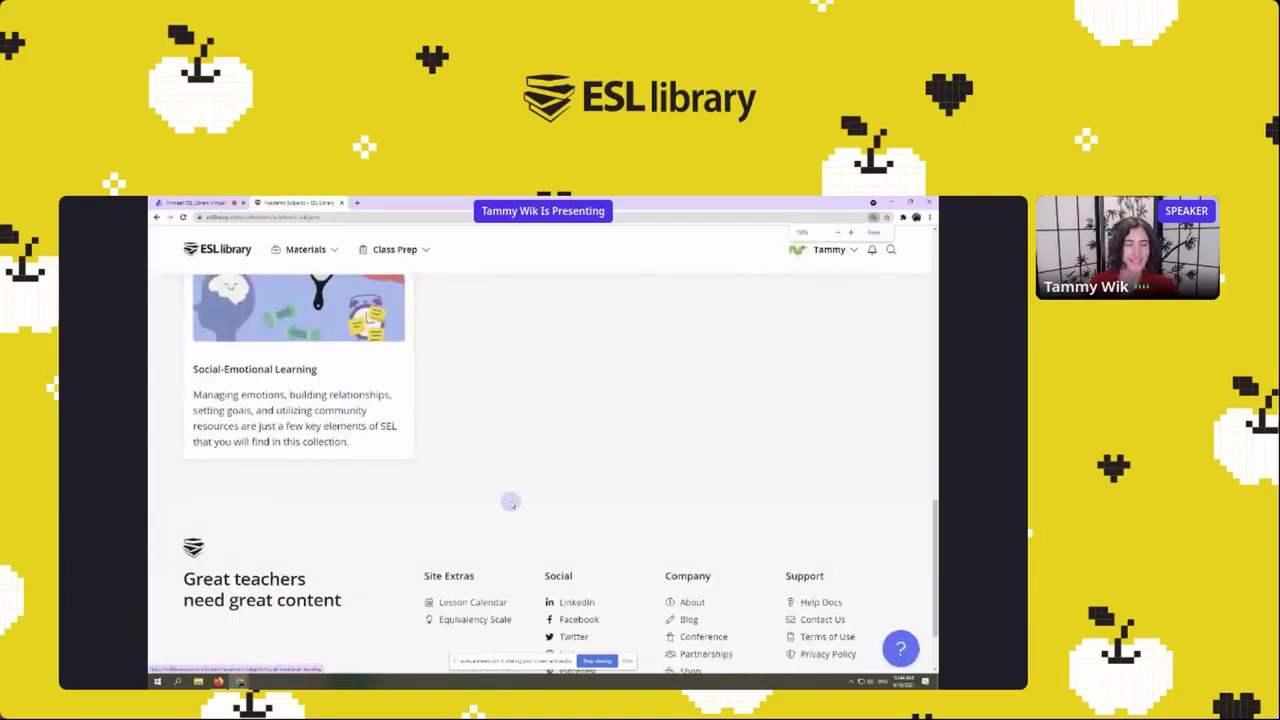
scroll(507, 501, "up", 1)
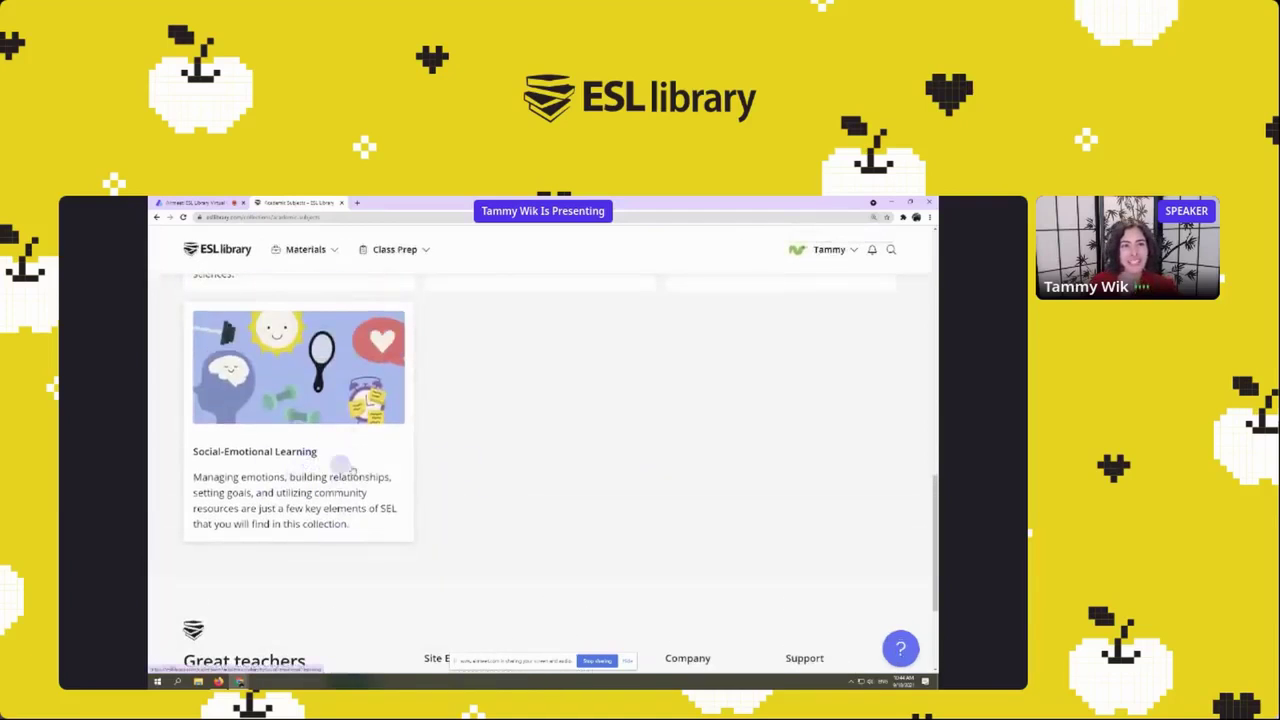
left_click(285, 252)
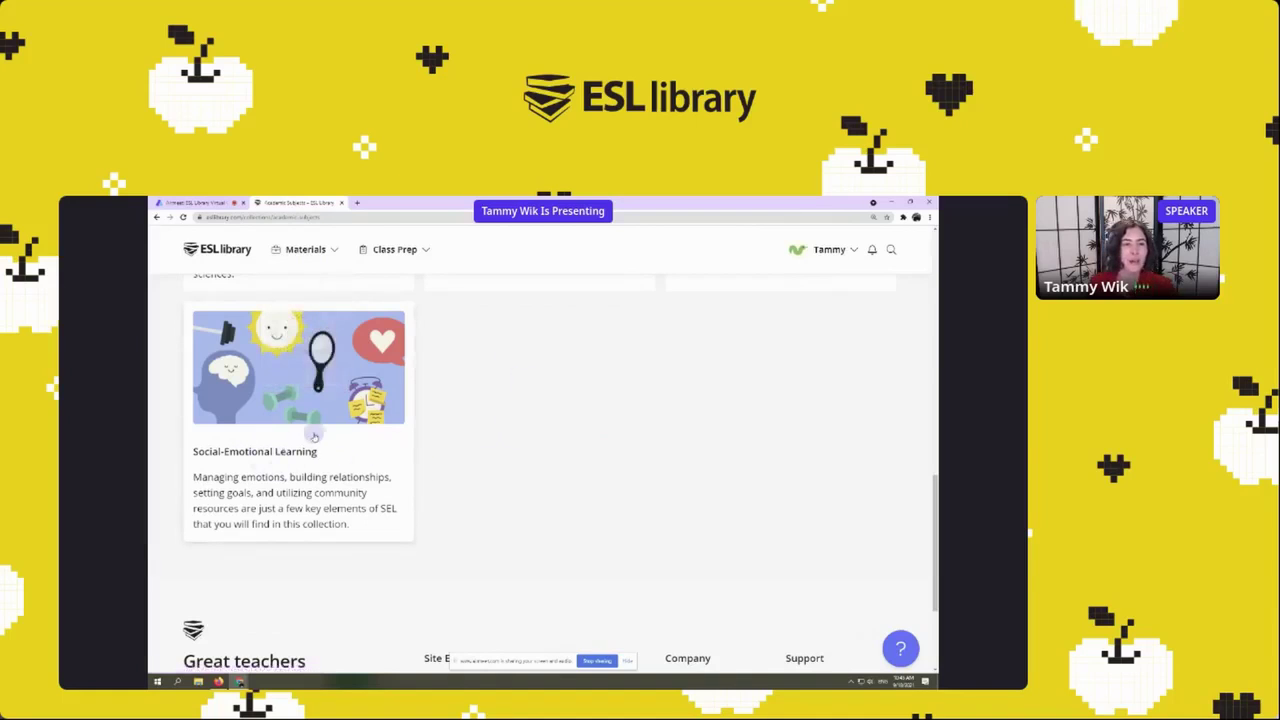
left_click(314, 437)
scroll(314, 435, "down", 3)
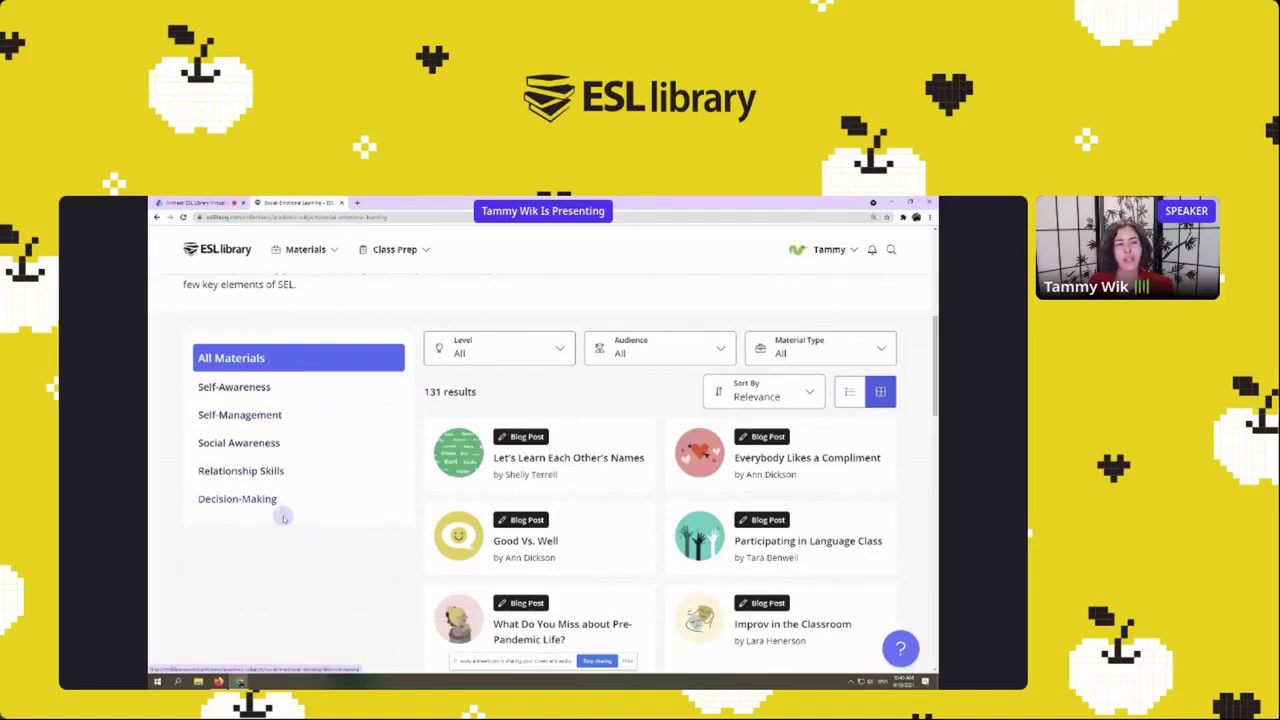
Show the Social Awareness section, set the Audience filter to Young Learners, and look over the filtered materials.
left_click(267, 446)
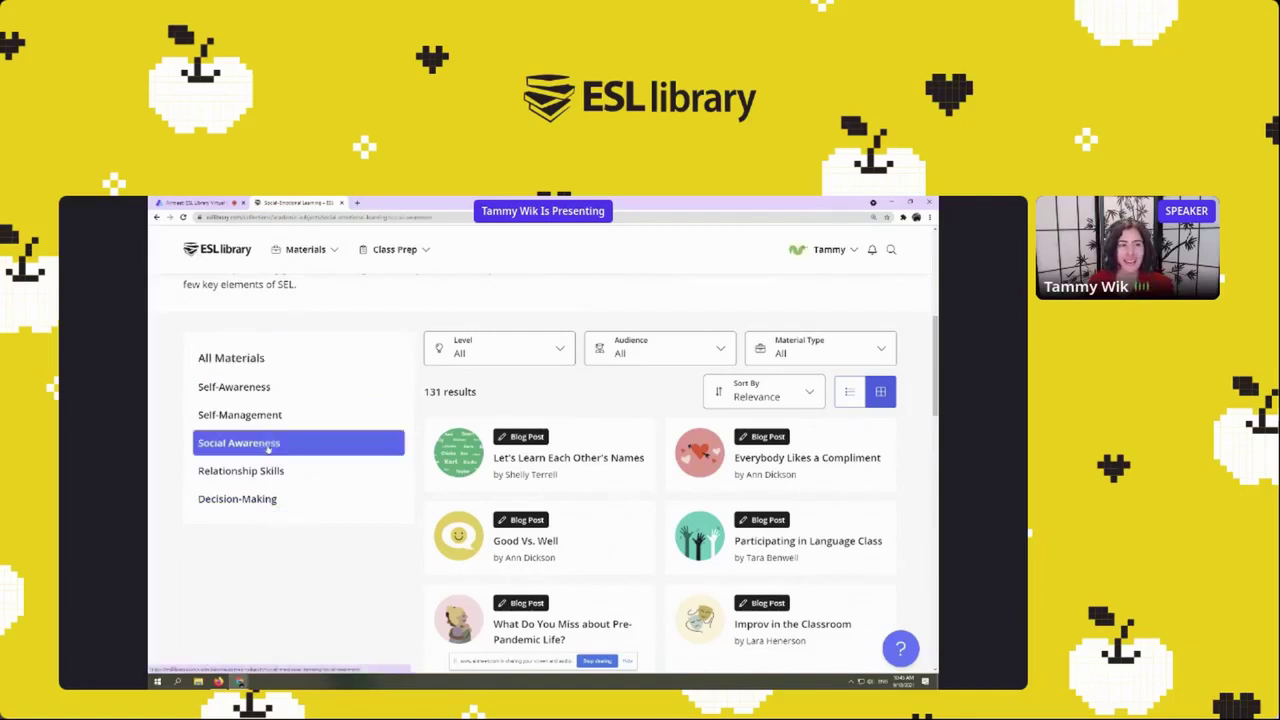
left_click(640, 345)
left_click(656, 386)
scroll(647, 398, "down", 2)
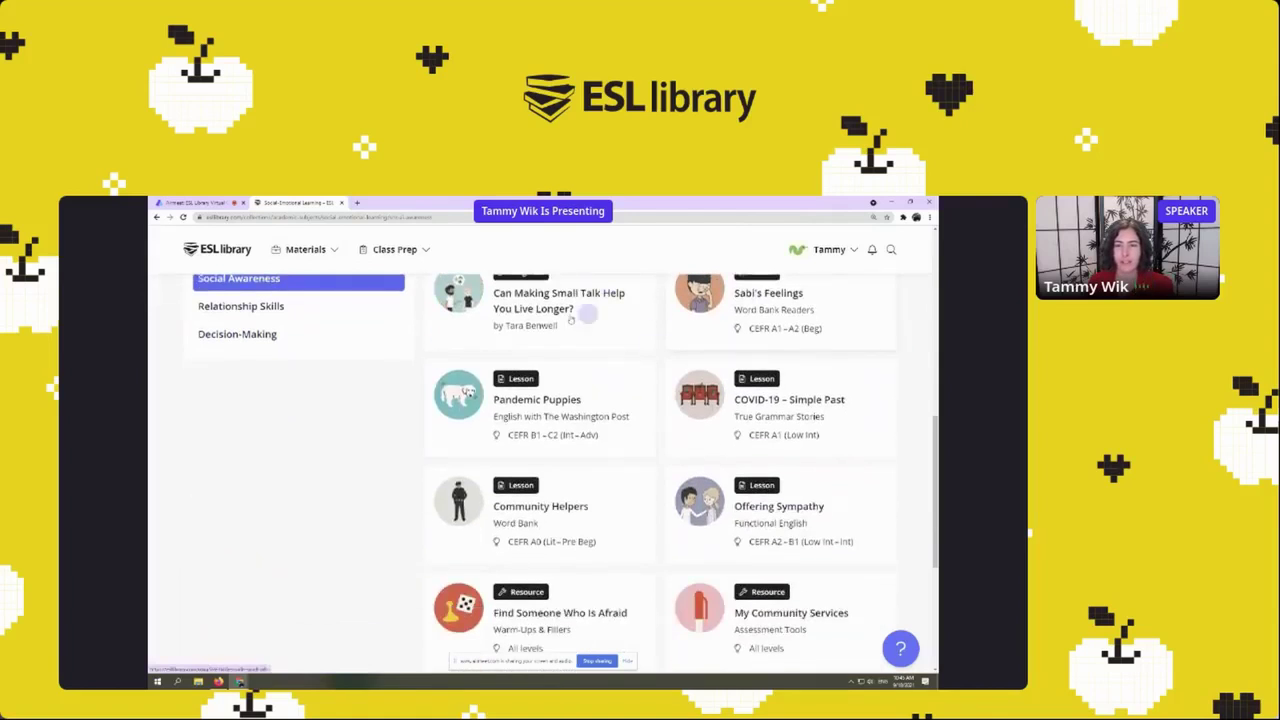
scroll(726, 573, "up", 1)
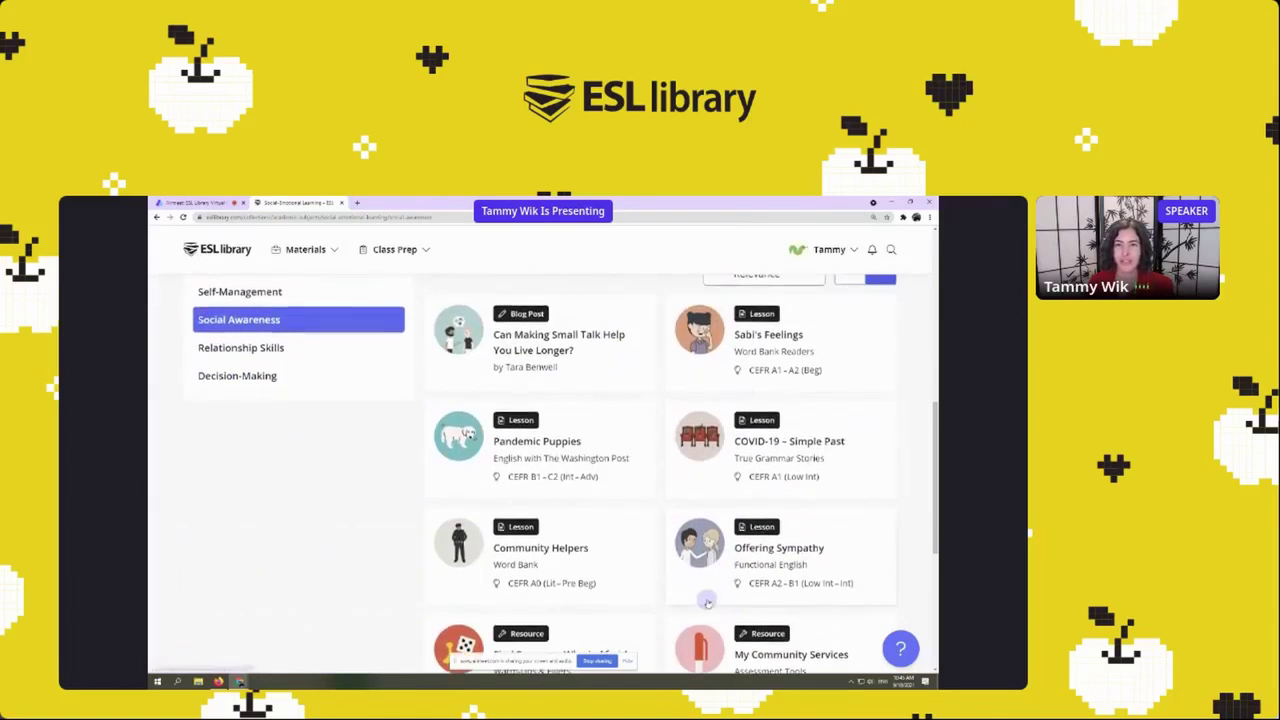
scroll(695, 590, "up", 2)
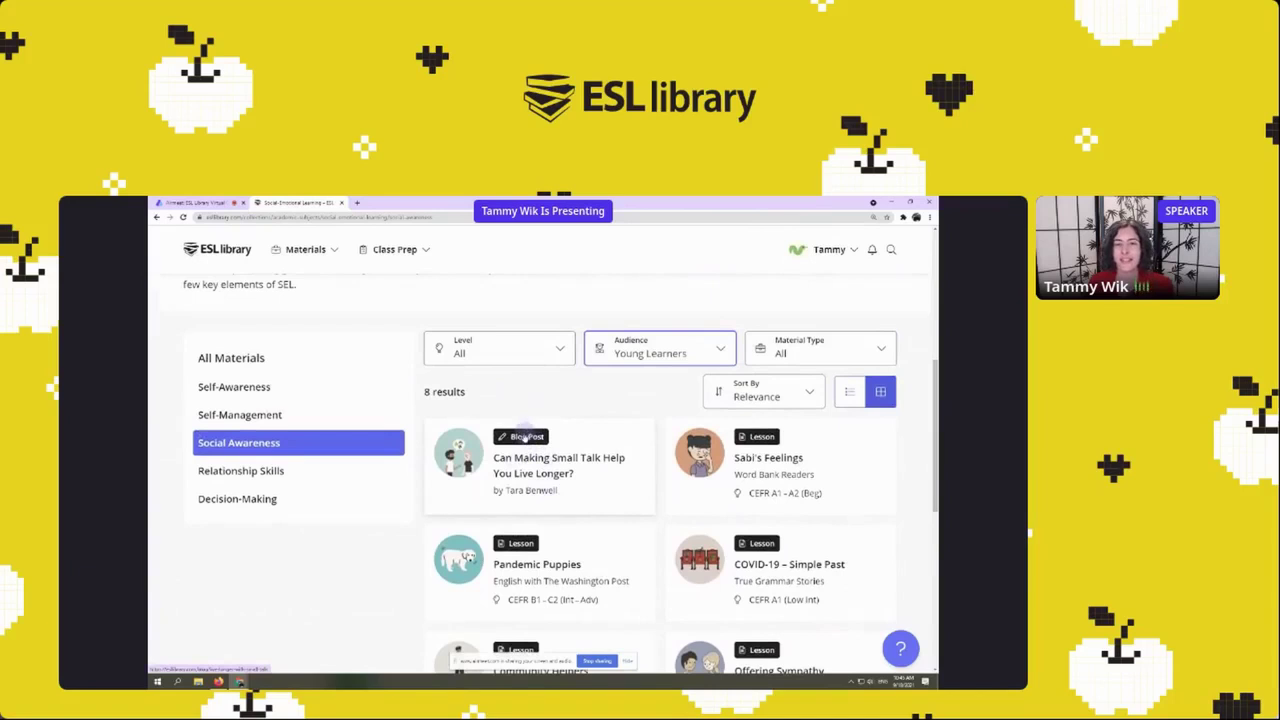
scroll(776, 430, "down", 3)
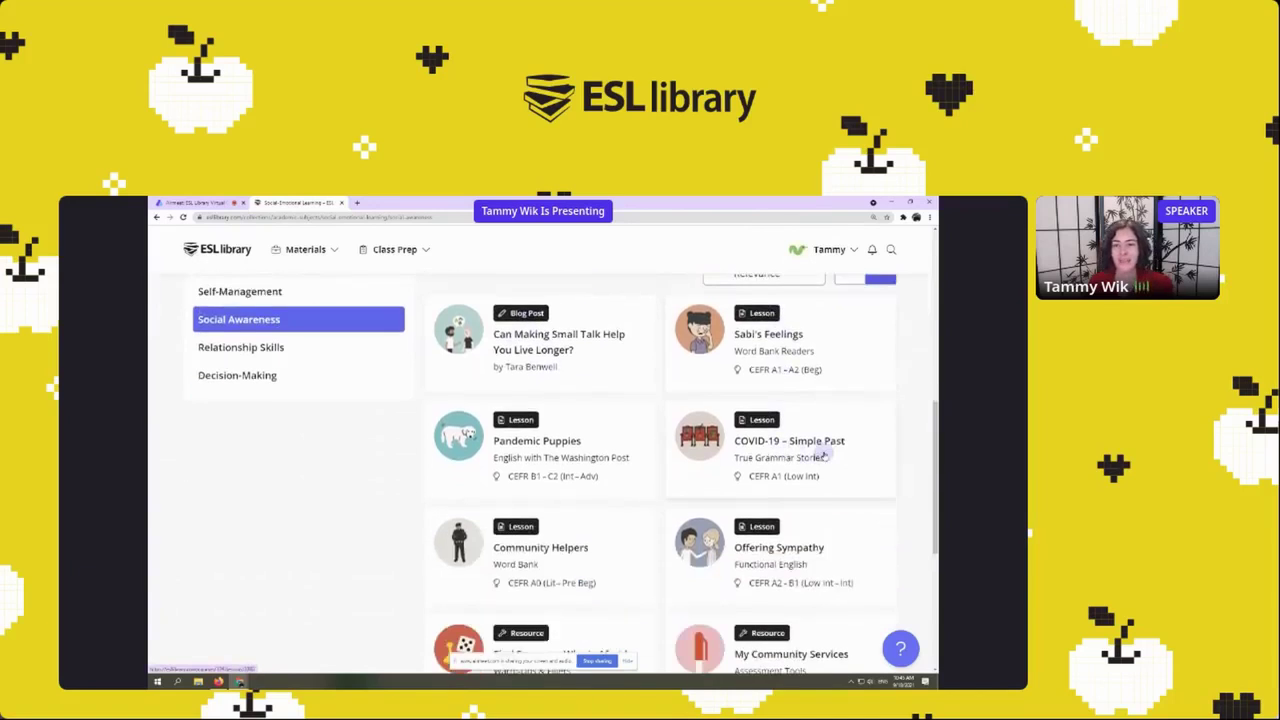
scroll(892, 517, "up", 5)
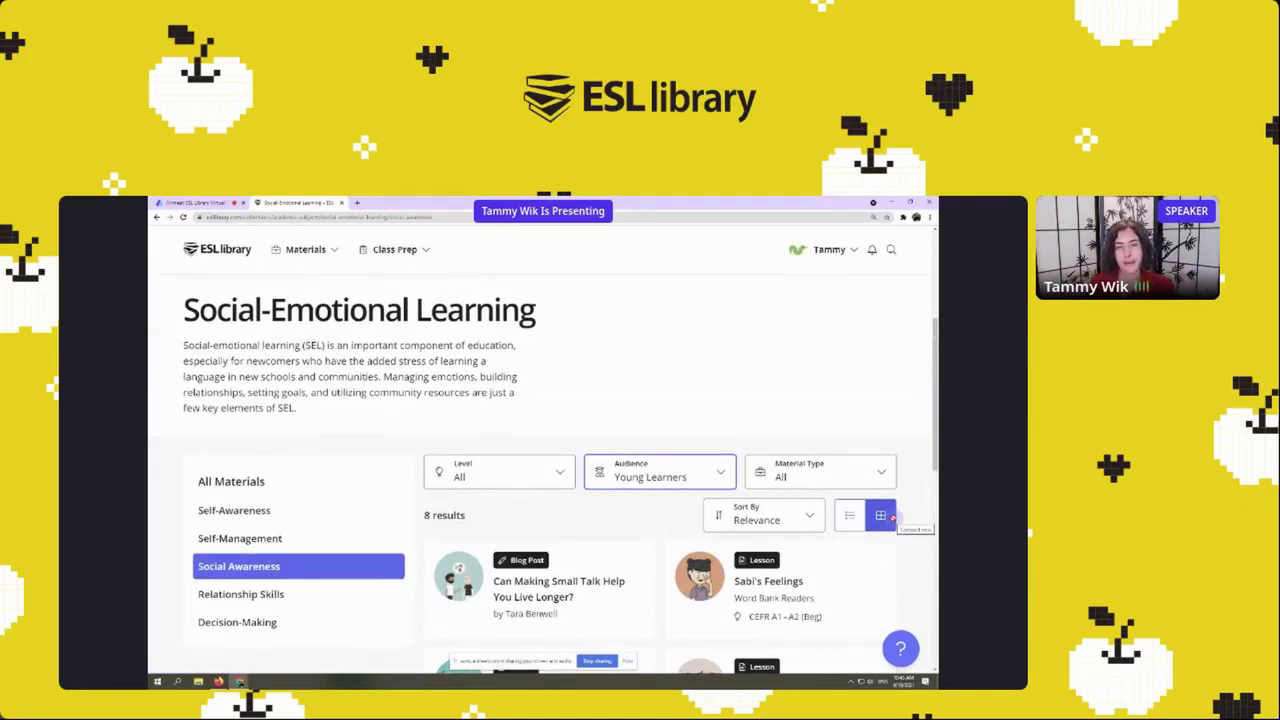
scroll(650, 336, "down", 3)
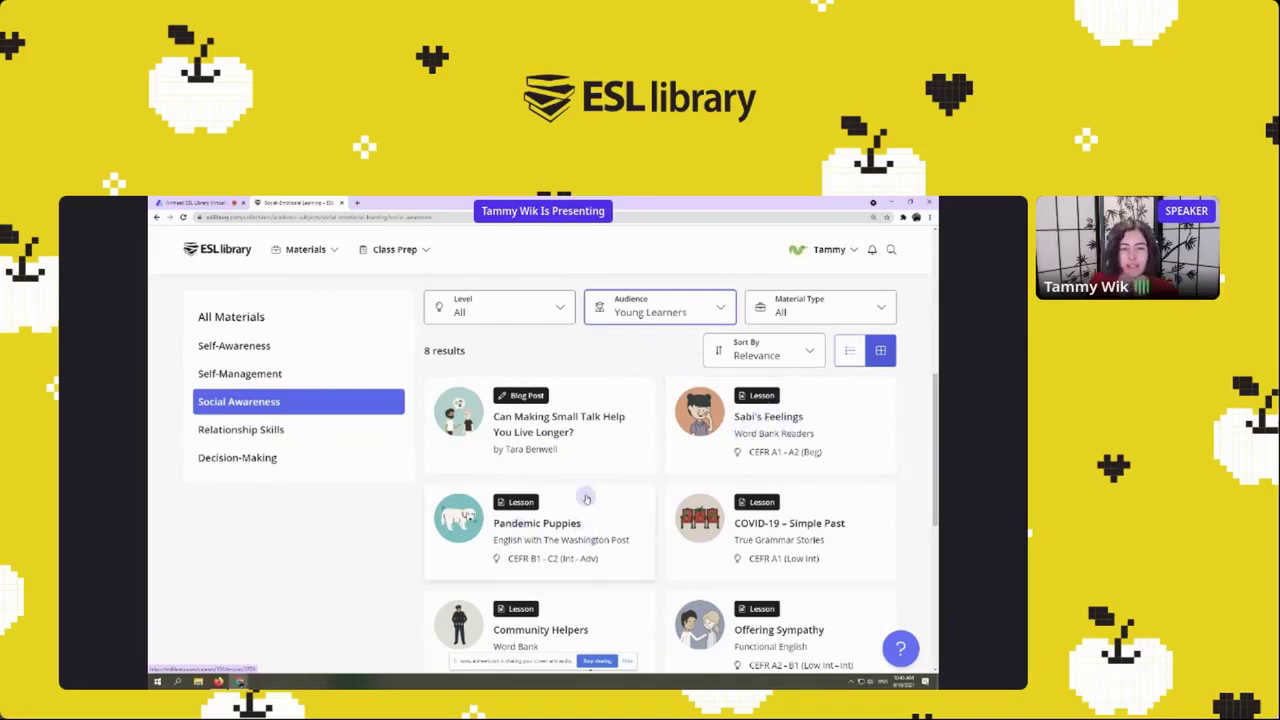
Open the blog post "Can Making Small Talk Help You Live Longer?" and look over its content at a reduced page zoom.
left_click(551, 418)
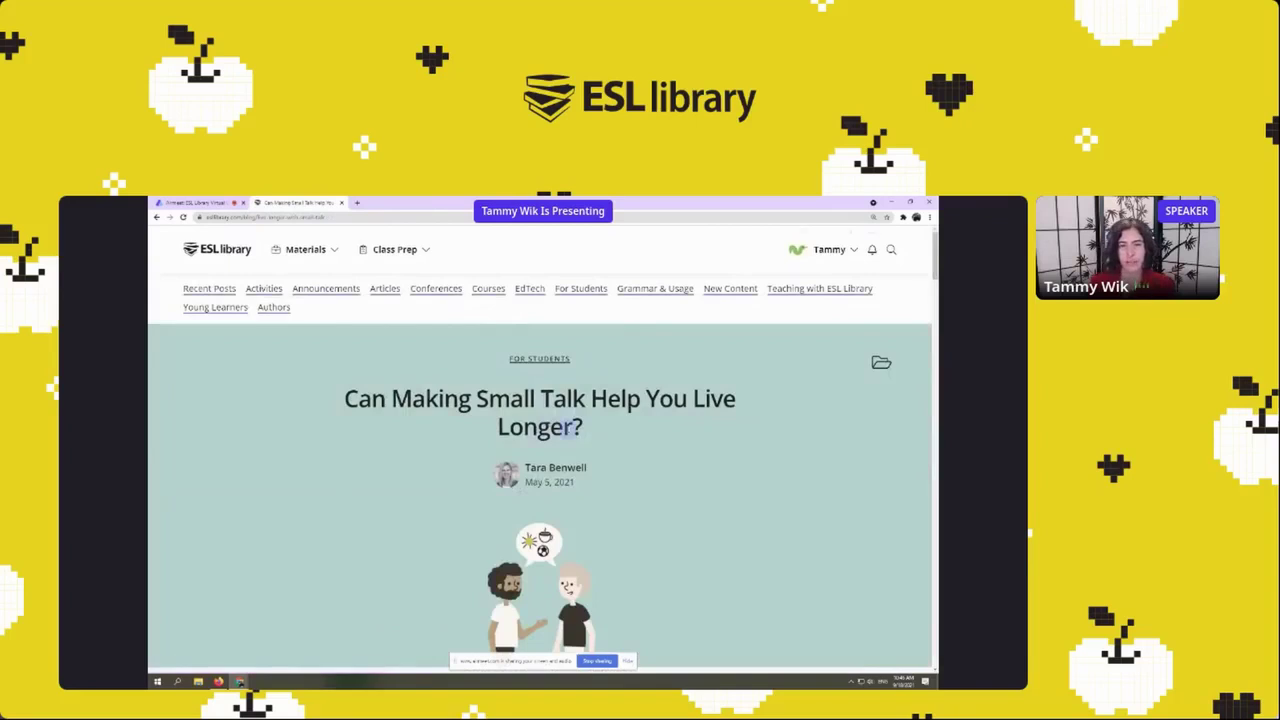
key("ctrl+minus")
key("ctrl+minus")
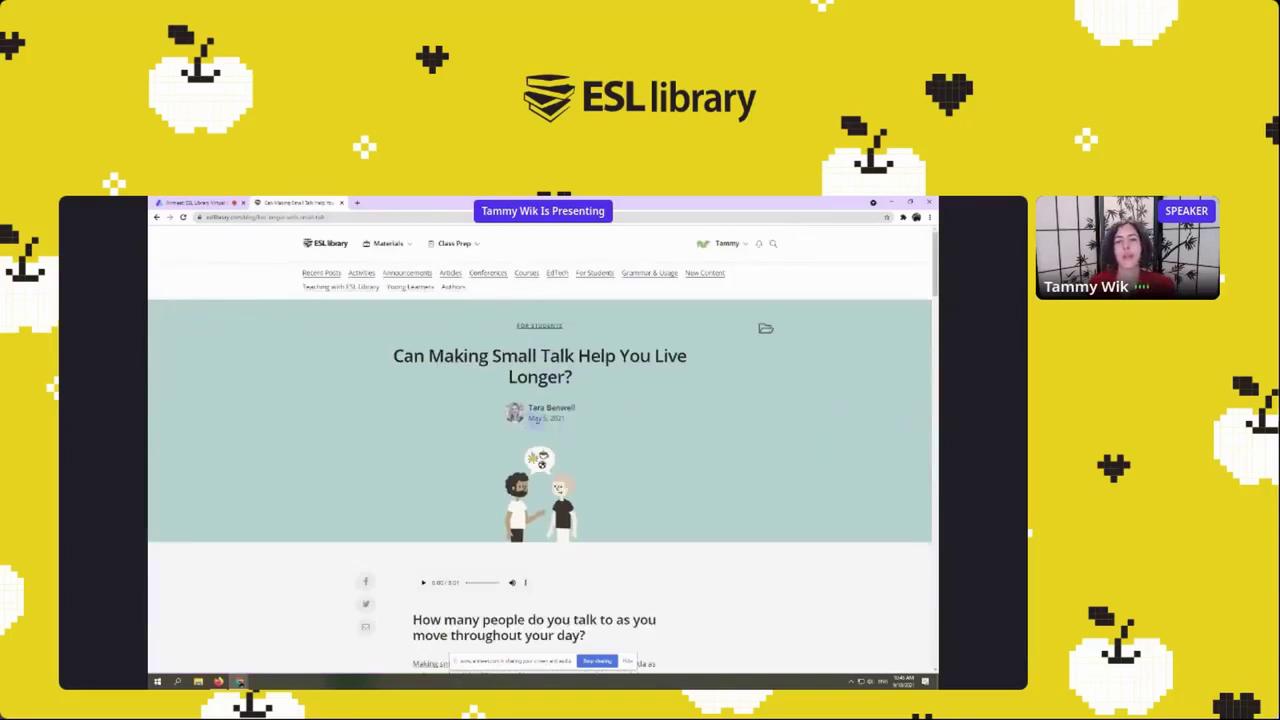
scroll(550, 412, "down", 3)
scroll(671, 367, "down", 3)
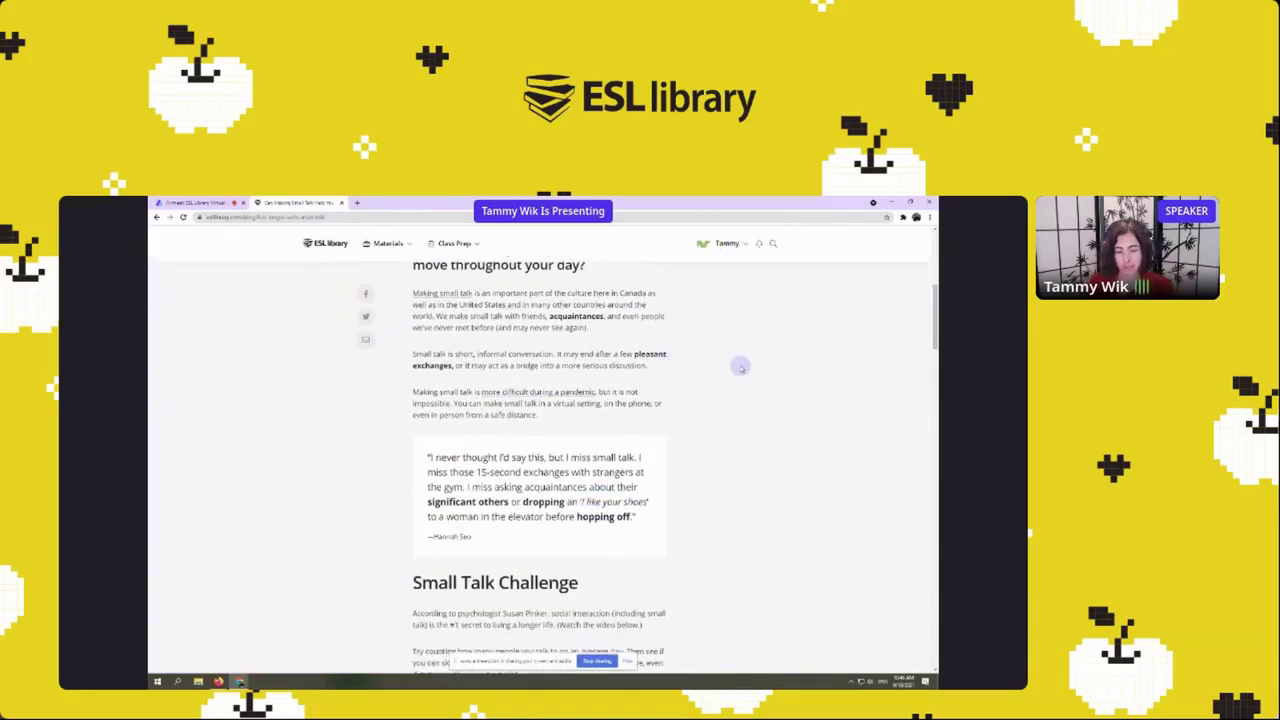
key("ctrl+plus")
scroll(745, 365, "up", 10)
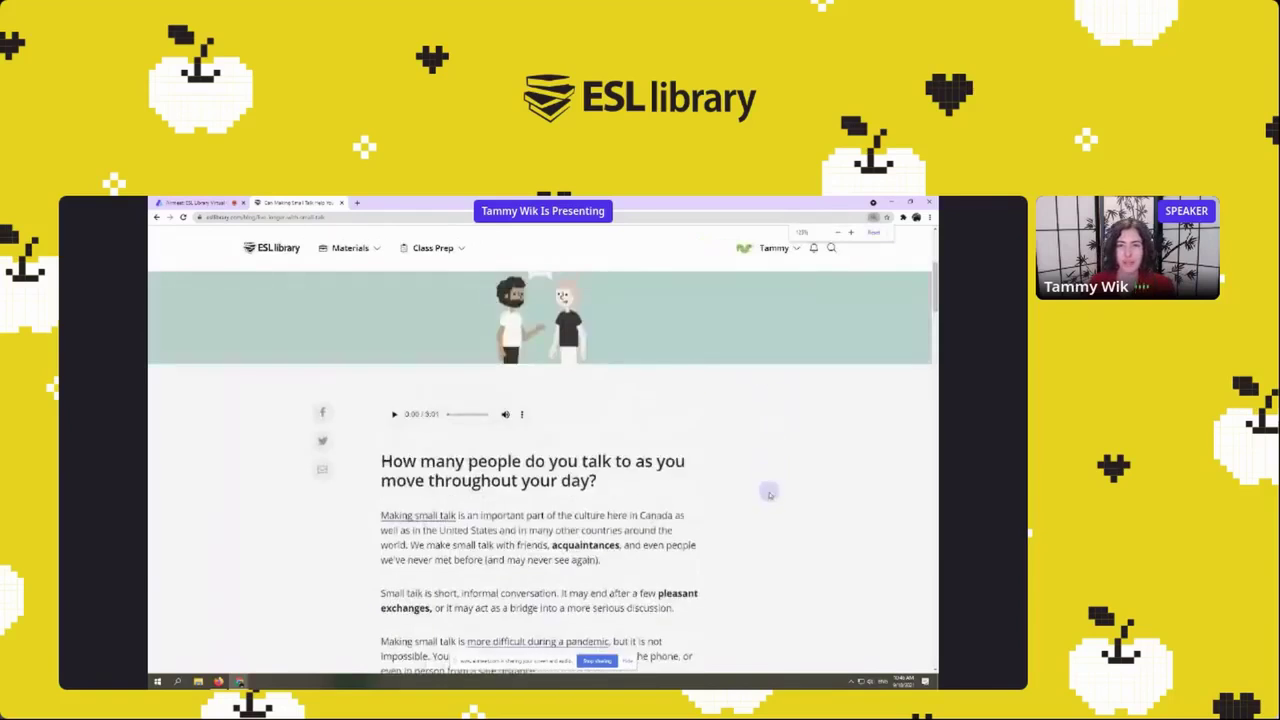
scroll(762, 551, "up", 1)
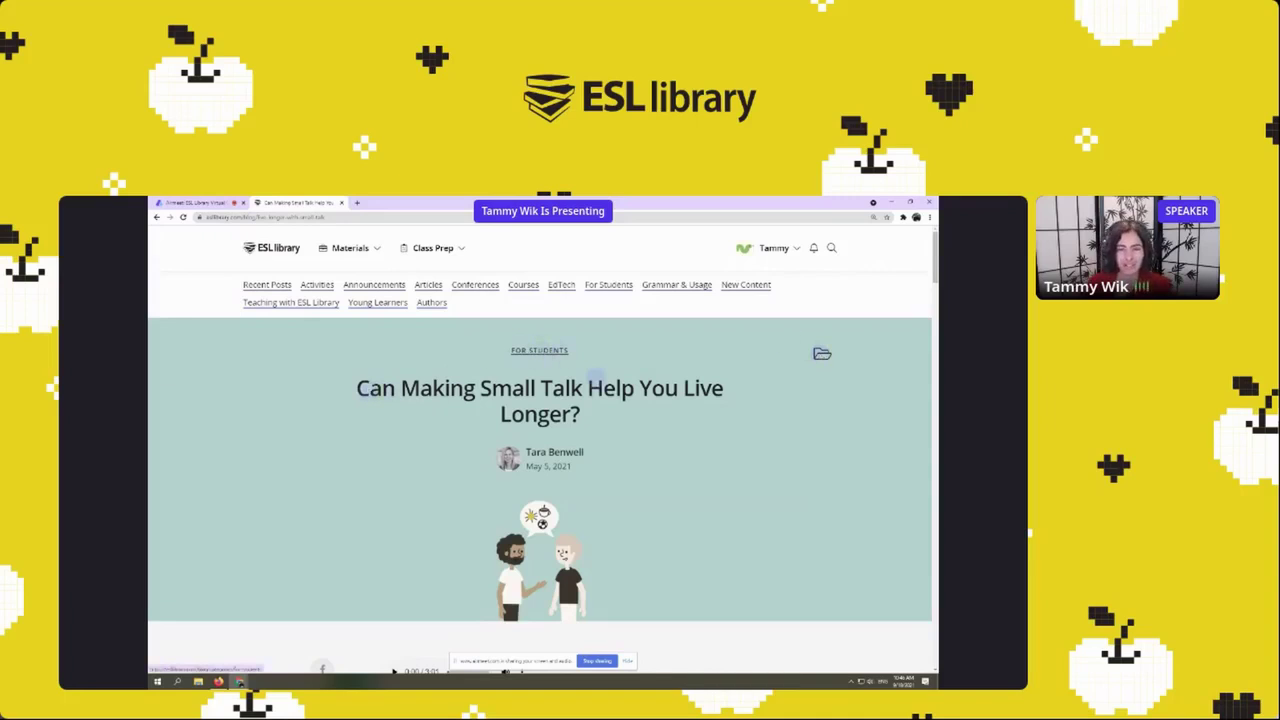
Enlarge the page display, look over the opening text of the small talk post, and sample its audio recording before pausing it.
key("ctrl+plus")
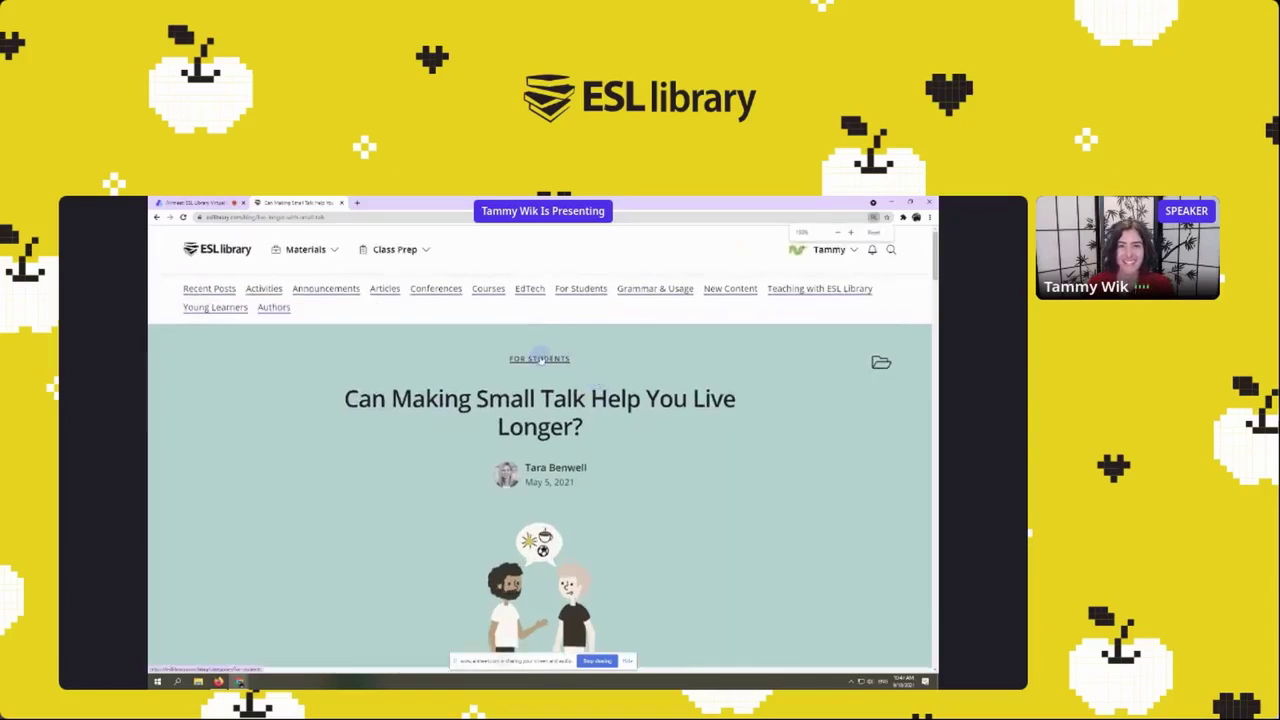
scroll(720, 414, "down", 4)
scroll(726, 416, "down", 5)
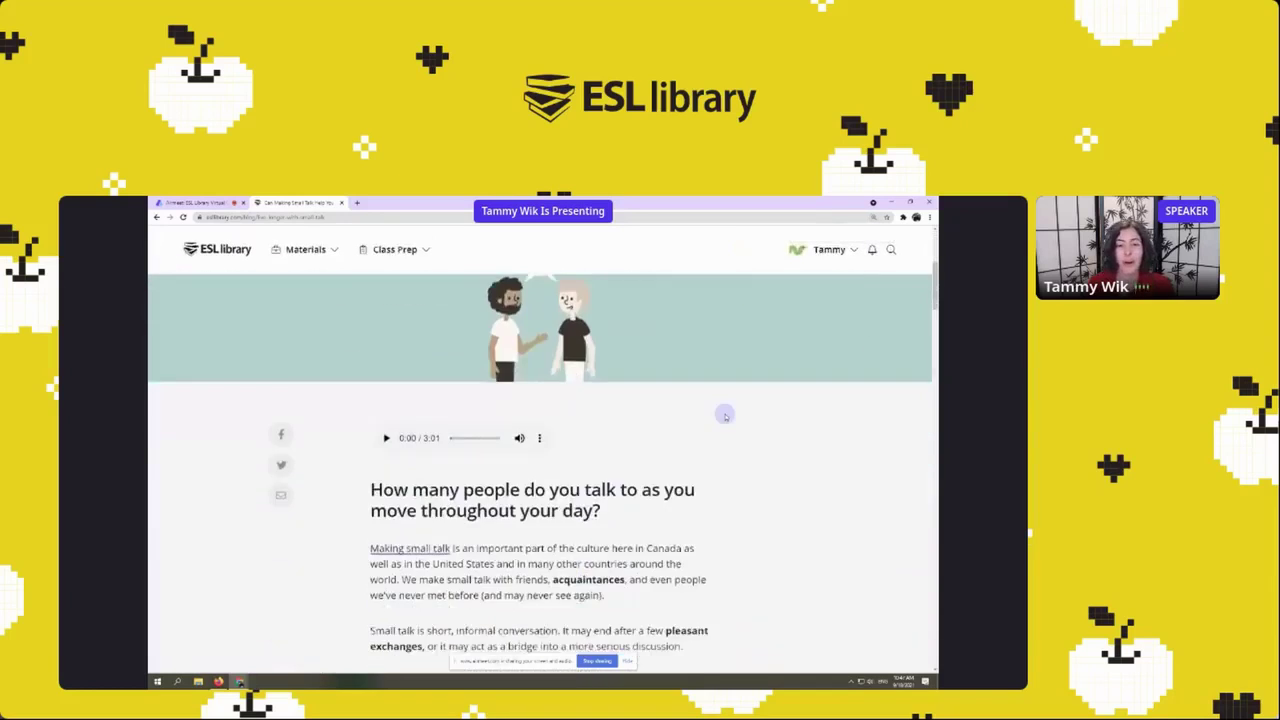
scroll(740, 425, "up", 4)
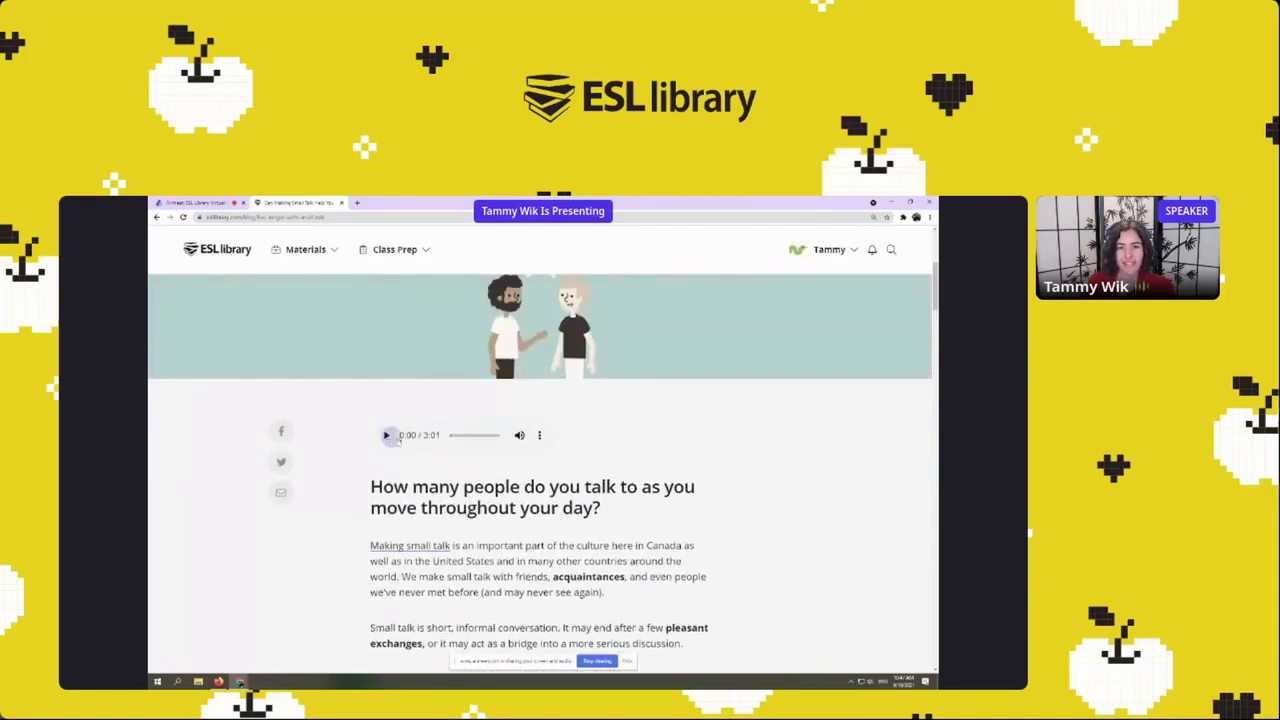
scroll(722, 398, "down", 5)
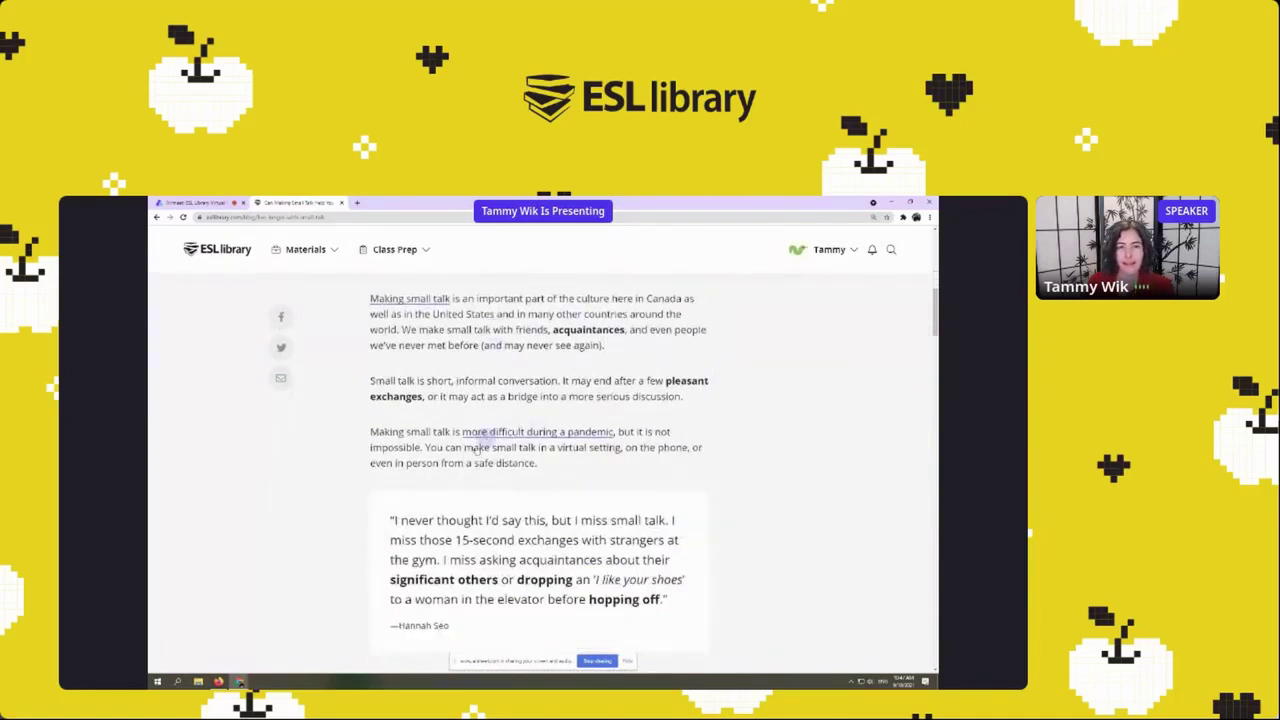
scroll(665, 500, "down", 3)
scroll(668, 496, "up", 3)
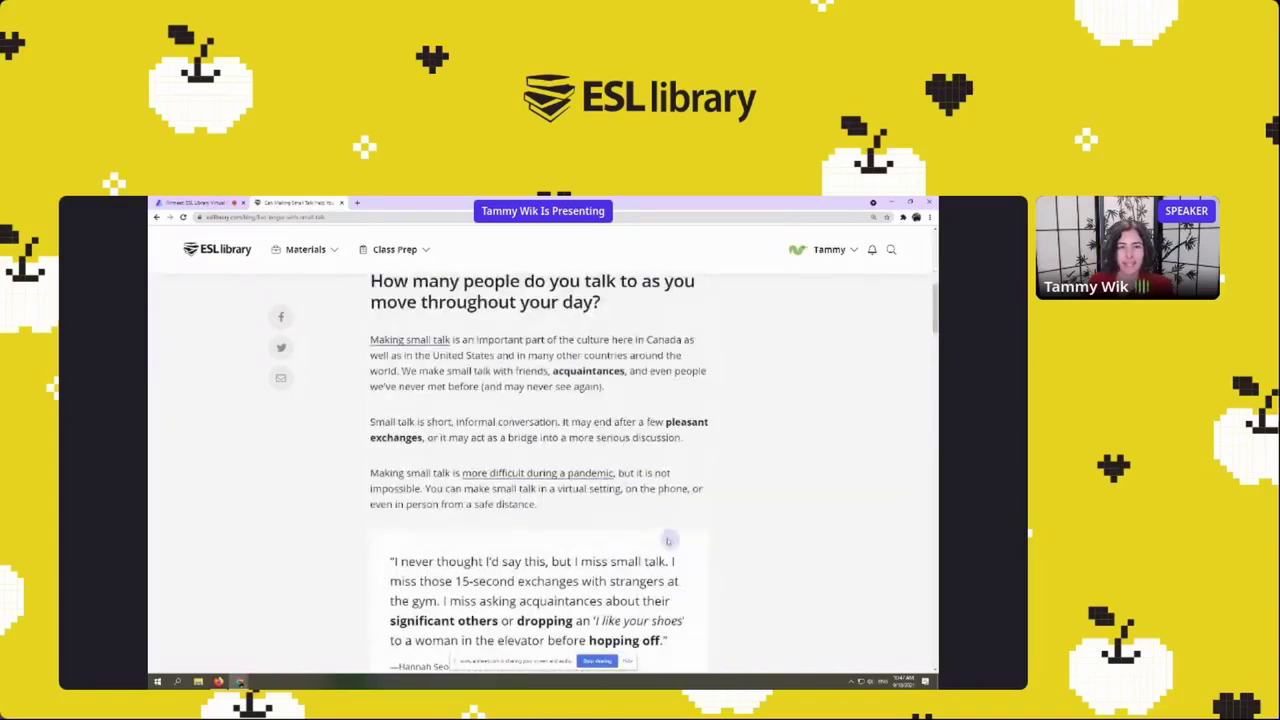
scroll(540, 528, "up", 3)
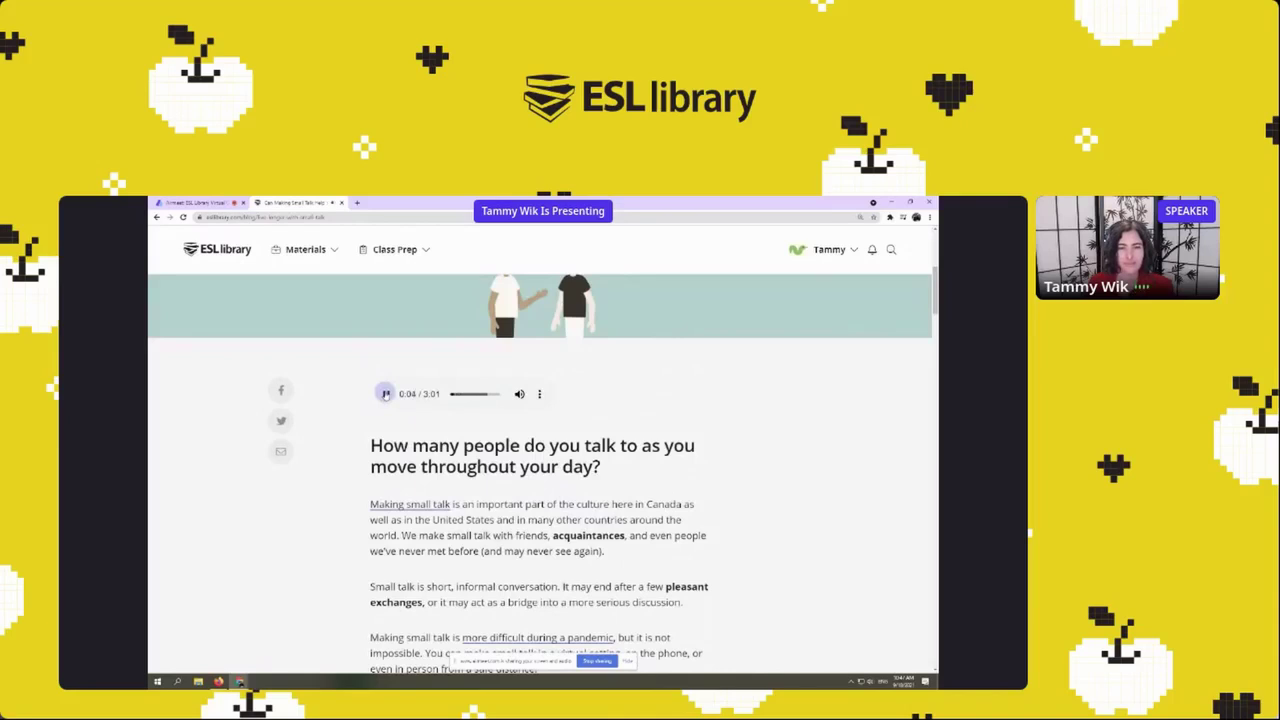
left_click(385, 393)
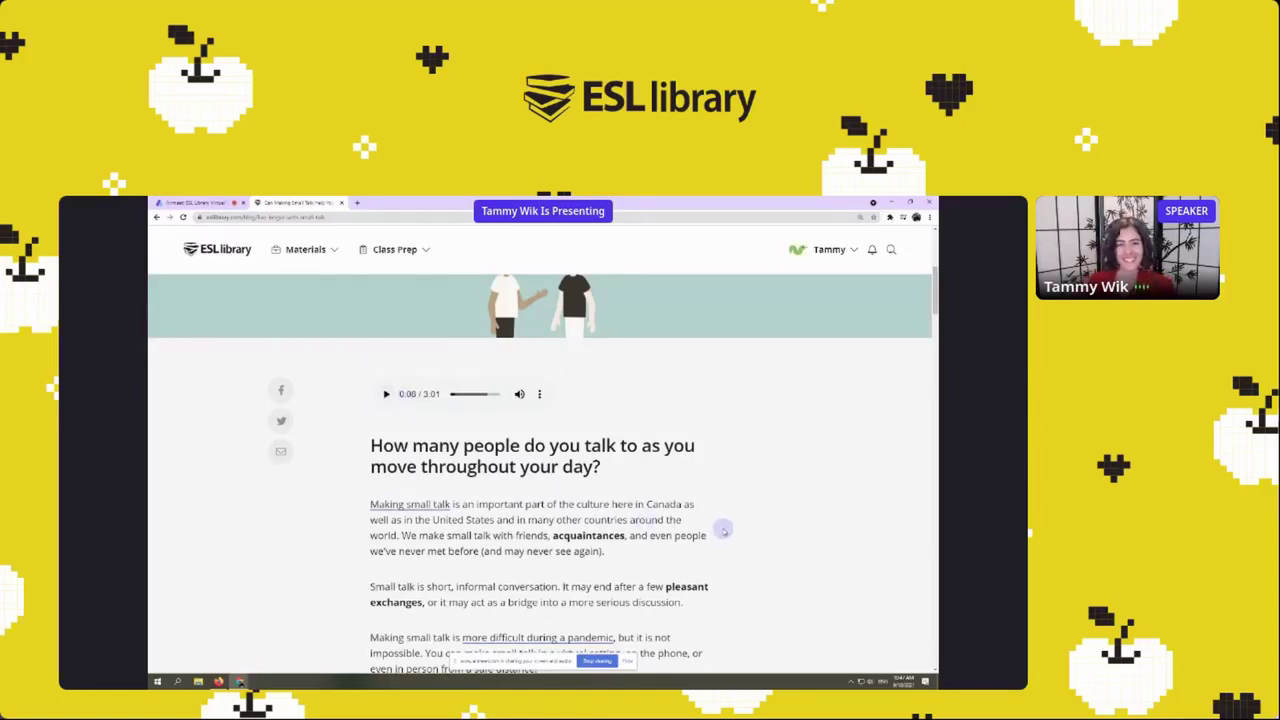
Save the small talk blog post to the Business English and Debate Class folders.
scroll(723, 530, "up", 5)
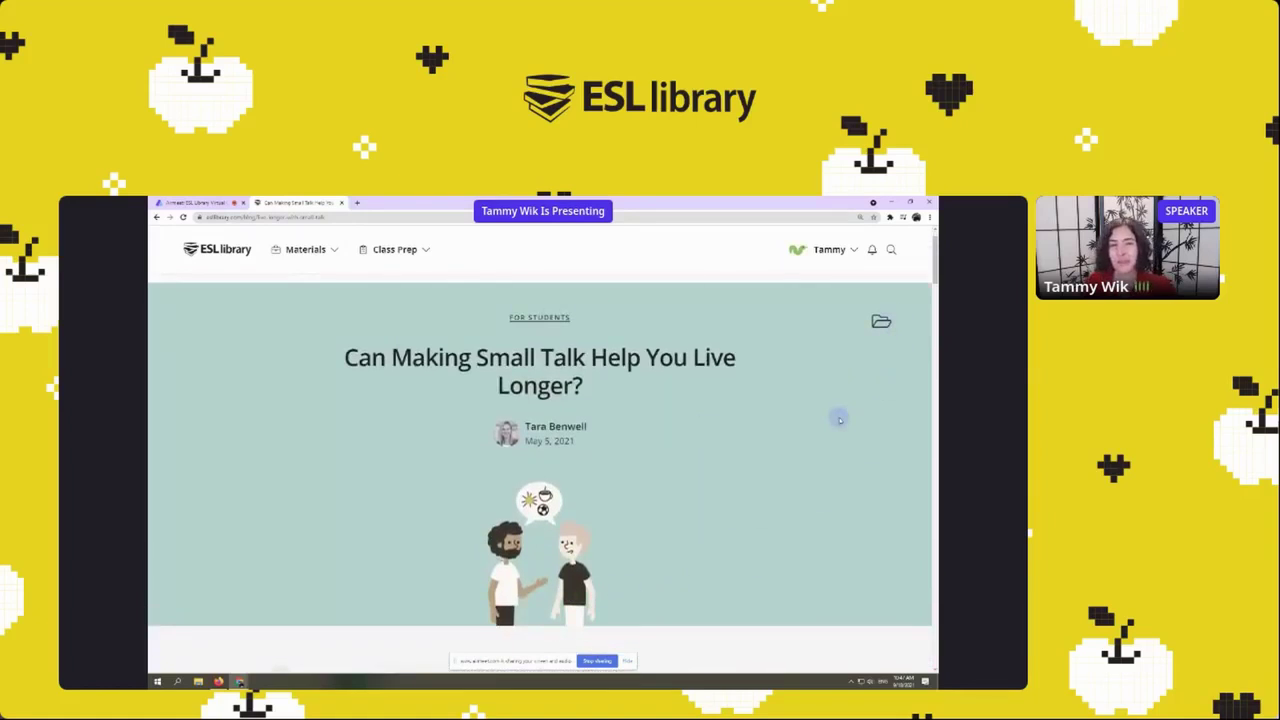
left_click(880, 322)
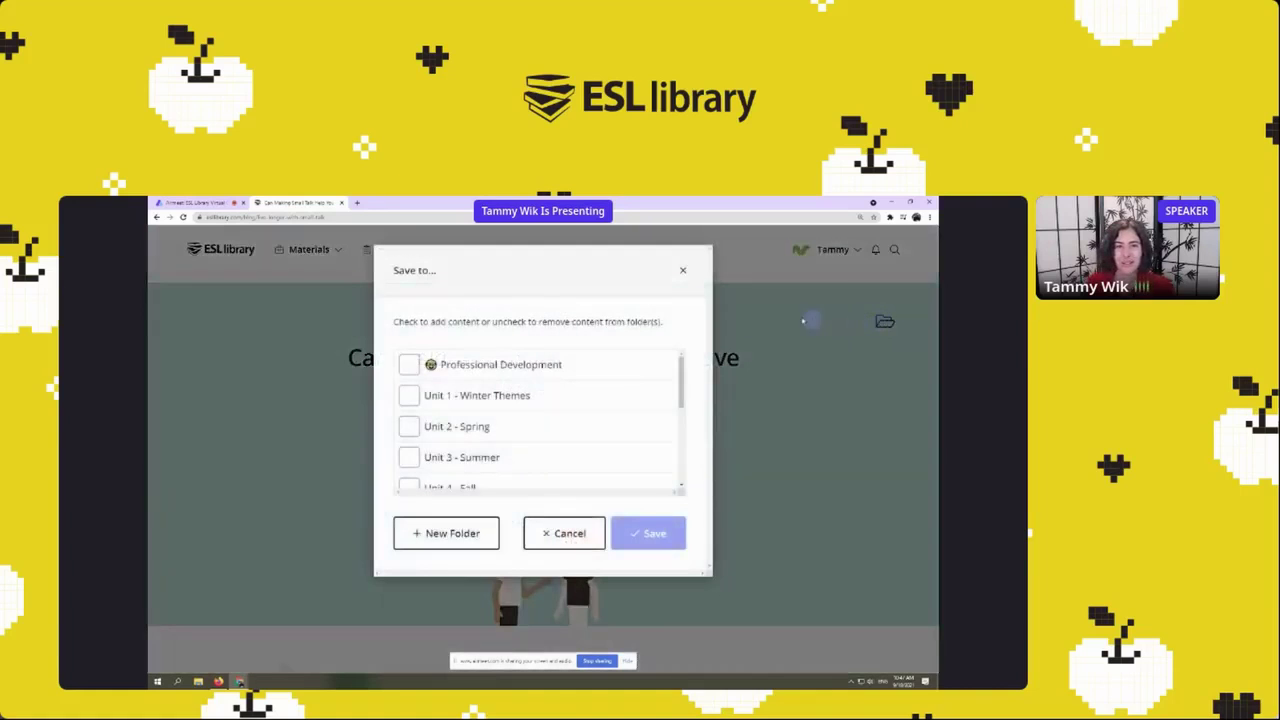
left_click(682, 270)
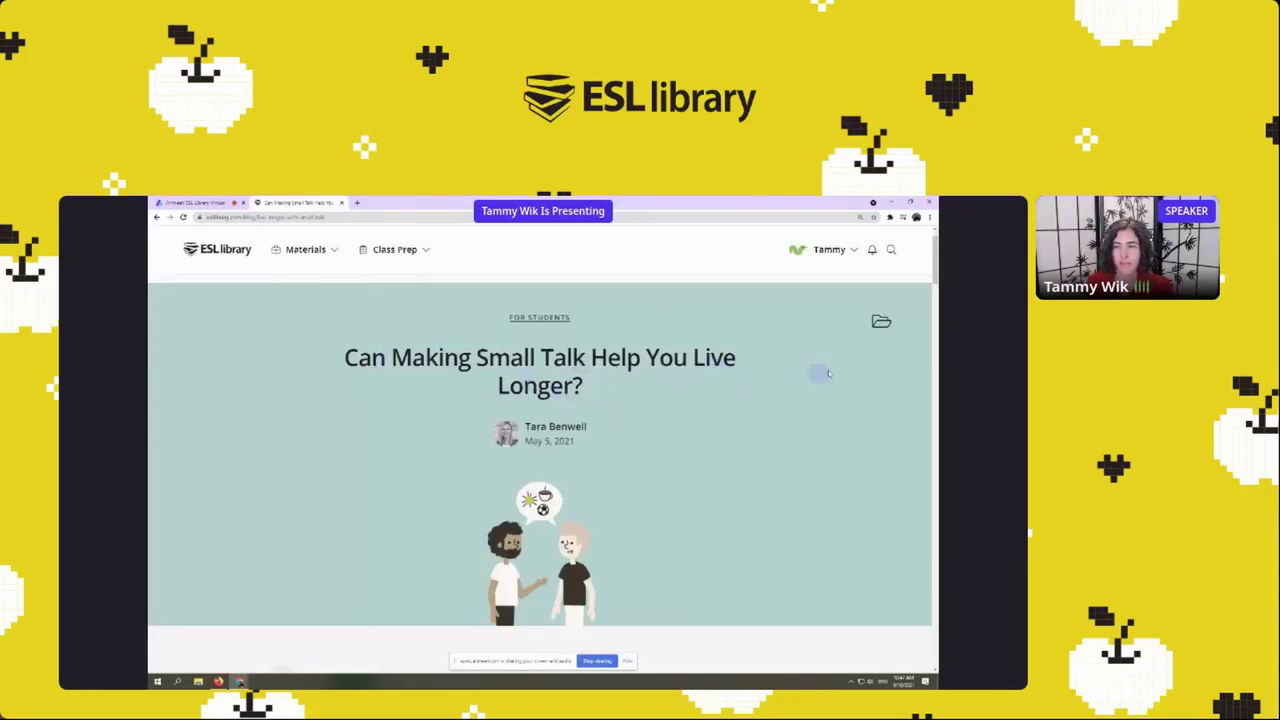
left_click(881, 321)
scroll(574, 363, "down", 5)
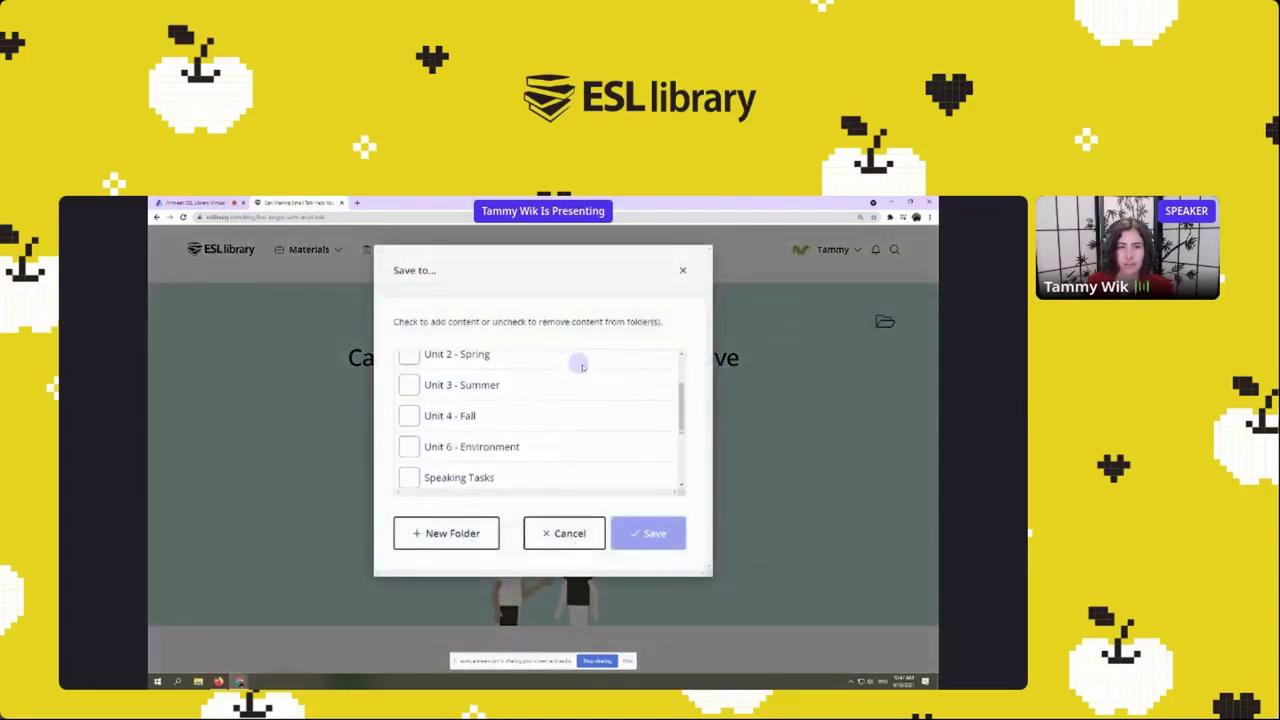
scroll(620, 376, "down", 1)
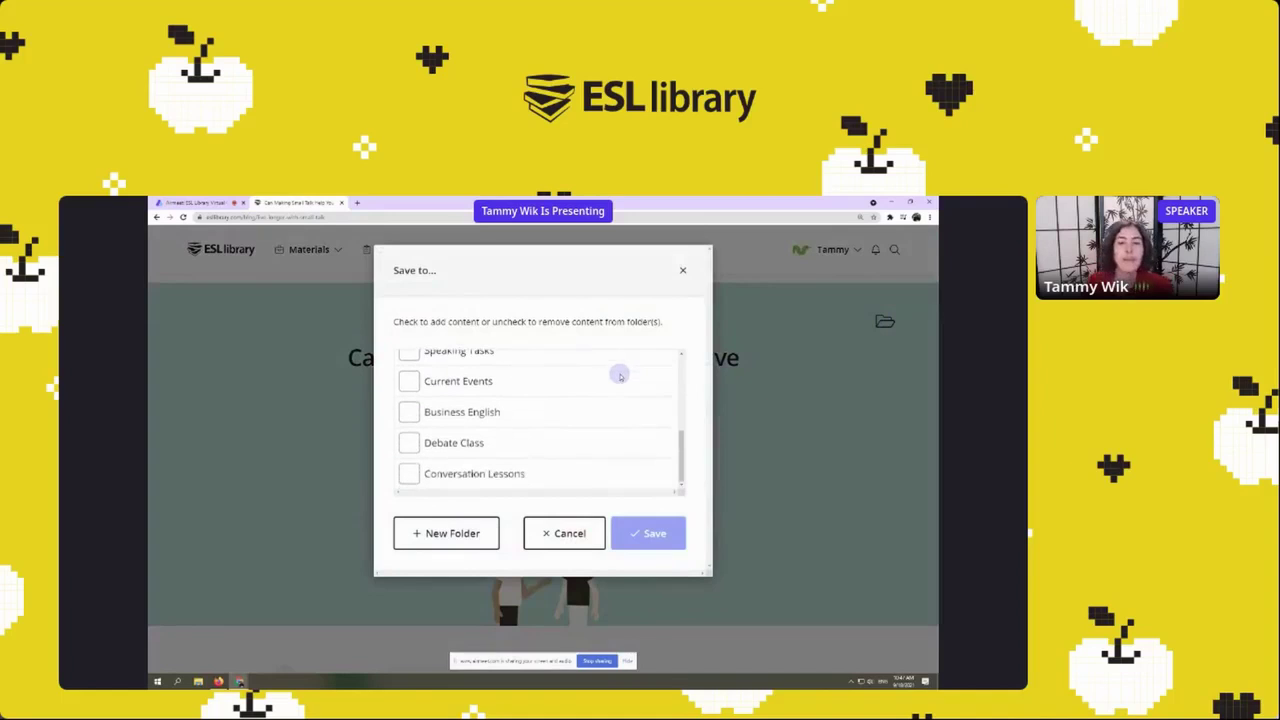
left_click(409, 412)
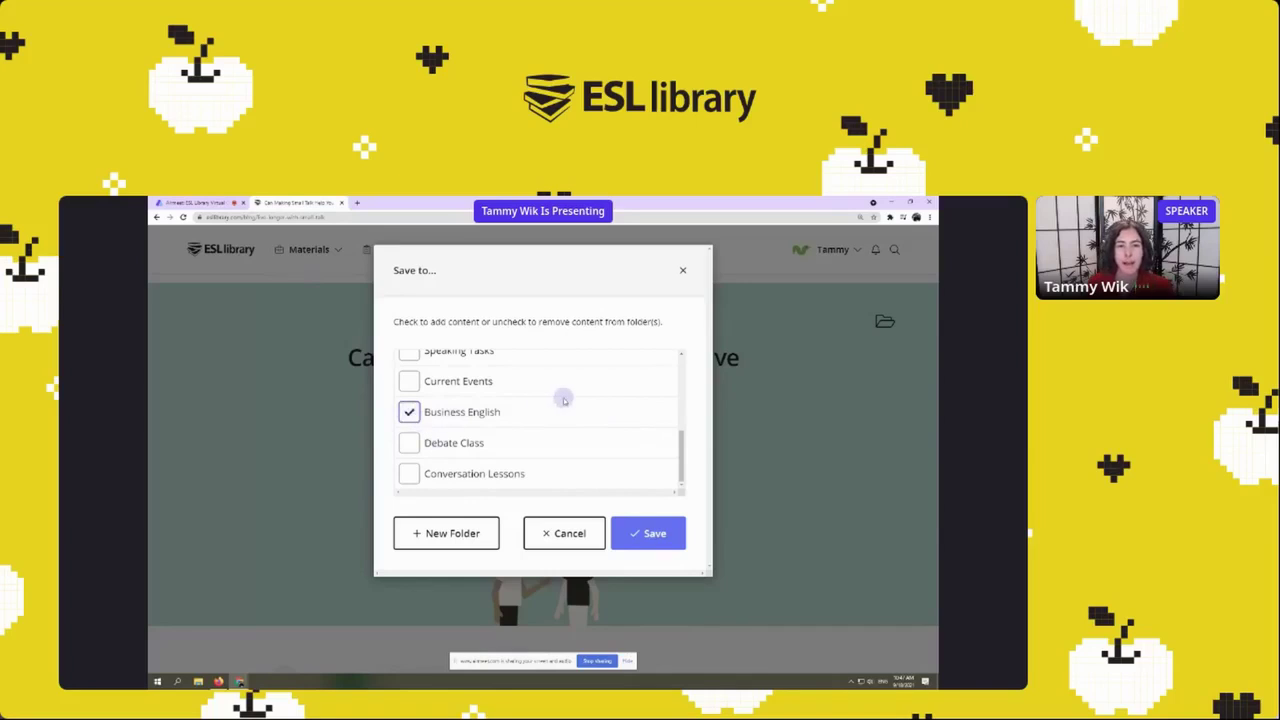
left_click(409, 443)
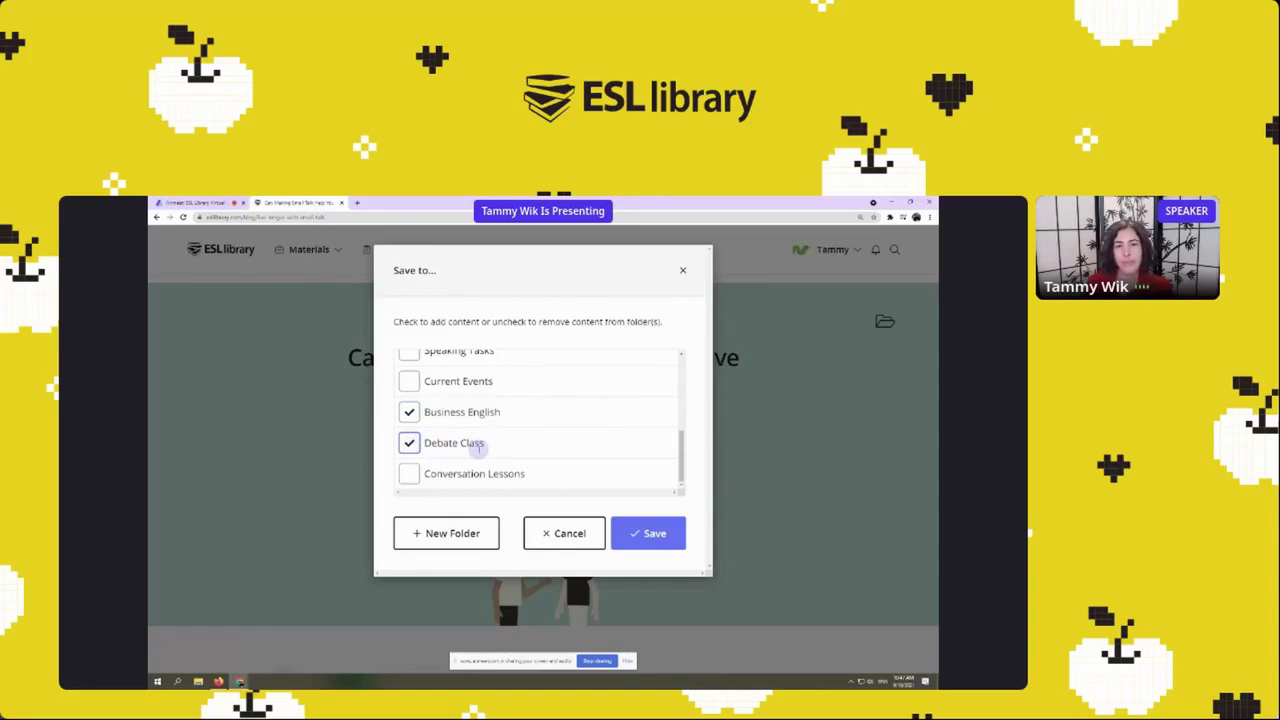
left_click(650, 535)
Reduce the page zoom, return to the Social Awareness section of the Social-Emotional Learning collection, and look over its materials.
scroll(660, 458, "down", 1)
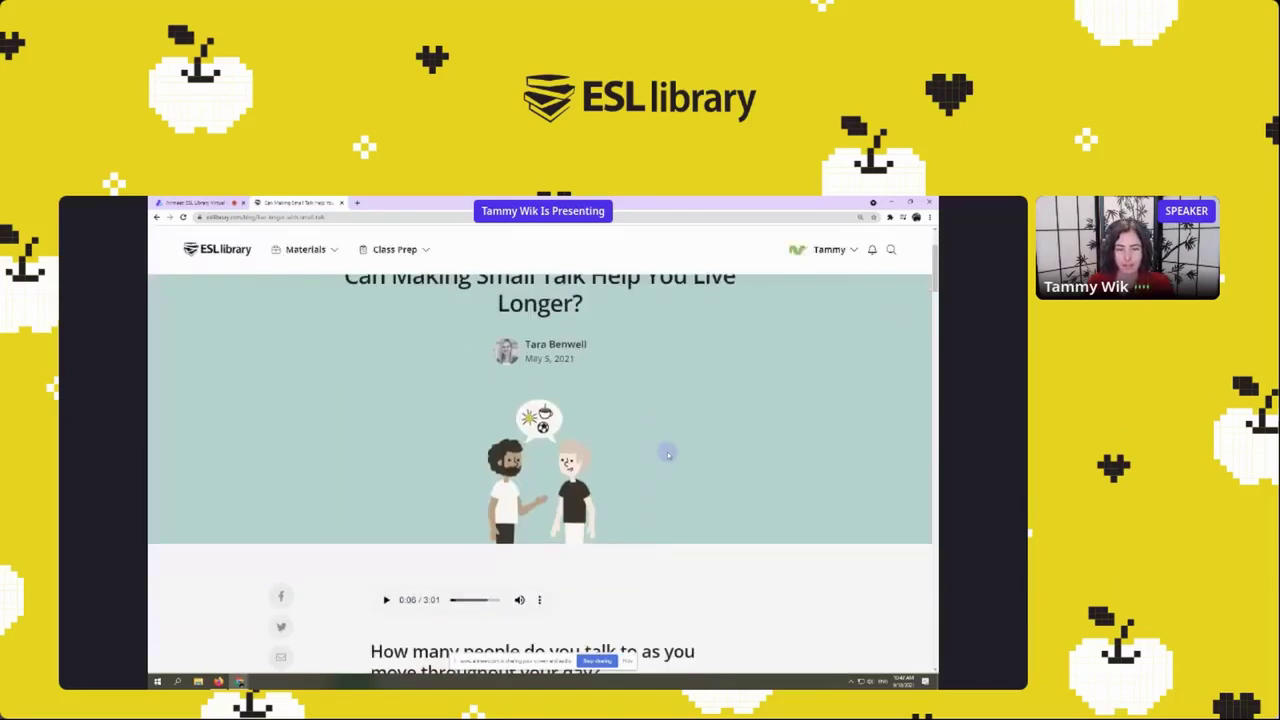
scroll(667, 455, "up", 2)
key("ctrl+minus")
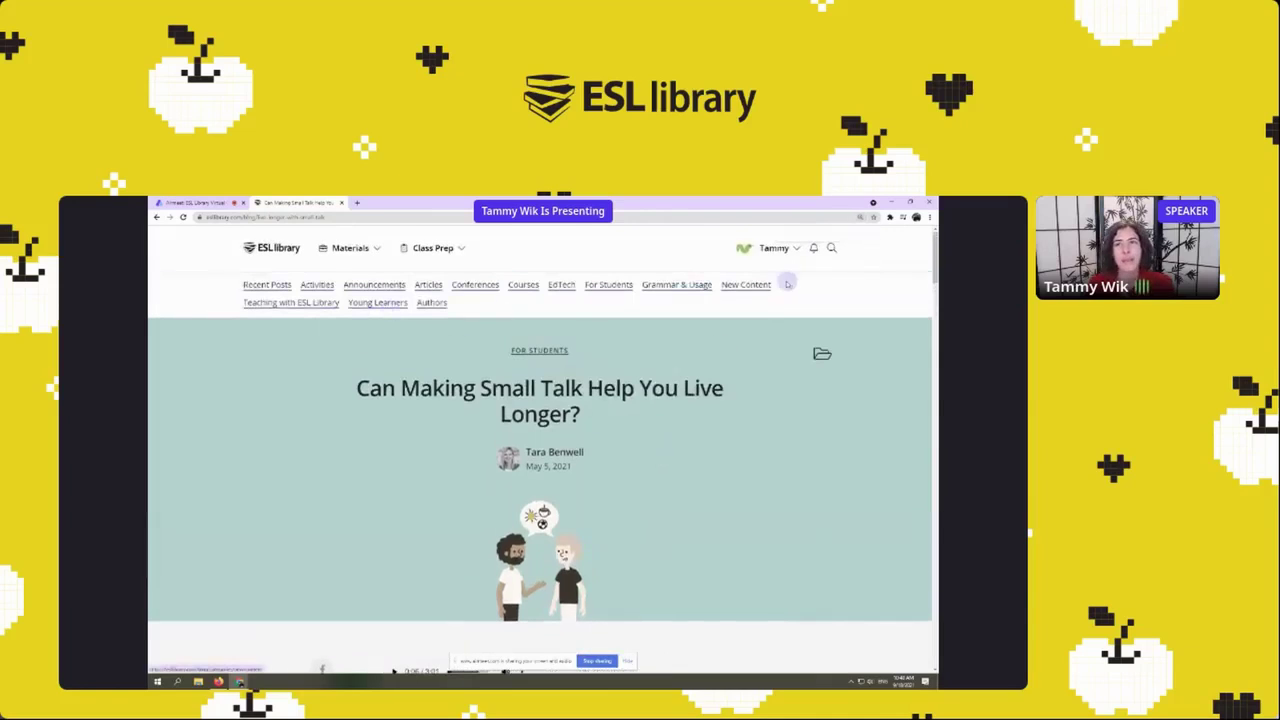
left_click(156, 217)
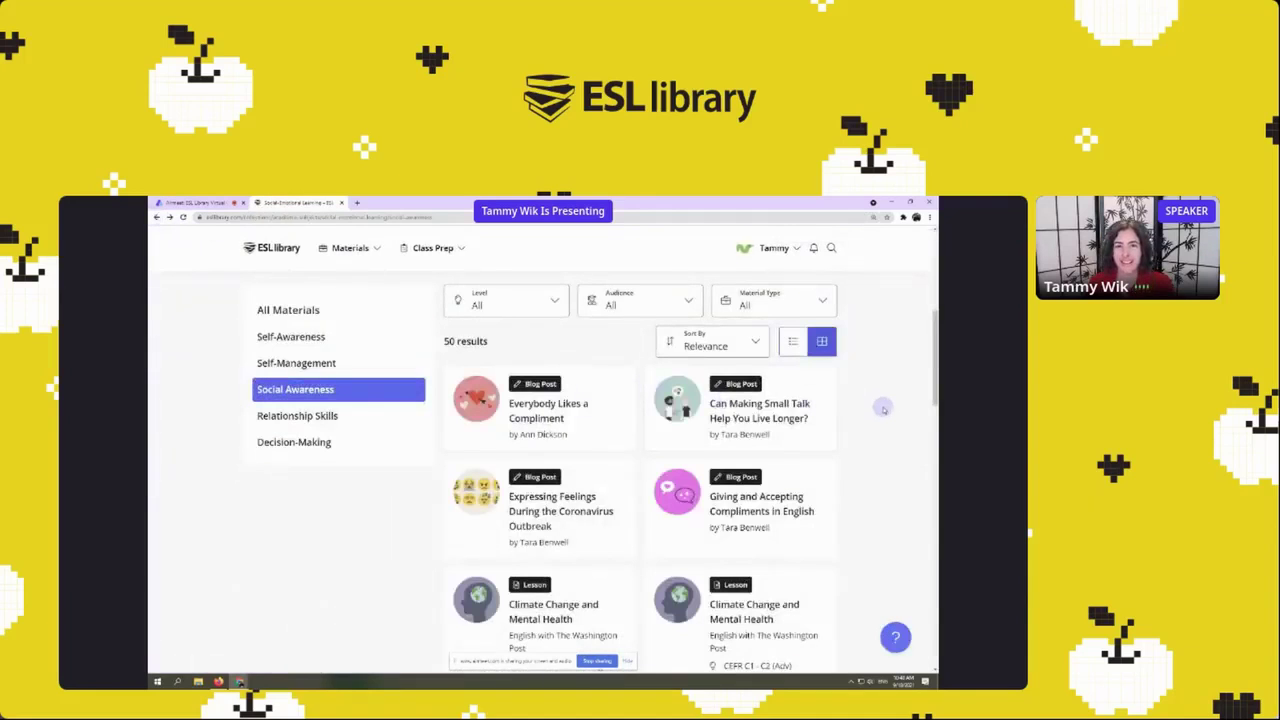
scroll(883, 408, "up", 4)
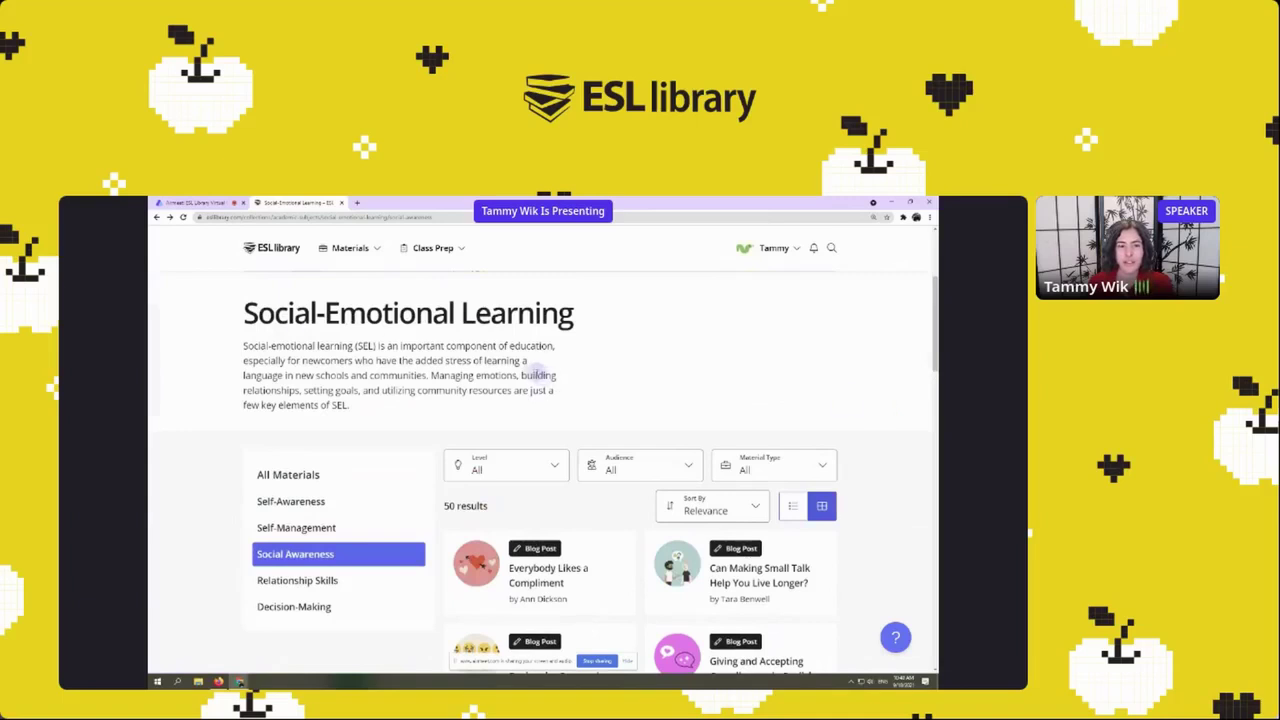
scroll(700, 410, "down", 2)
scroll(862, 457, "down", 2)
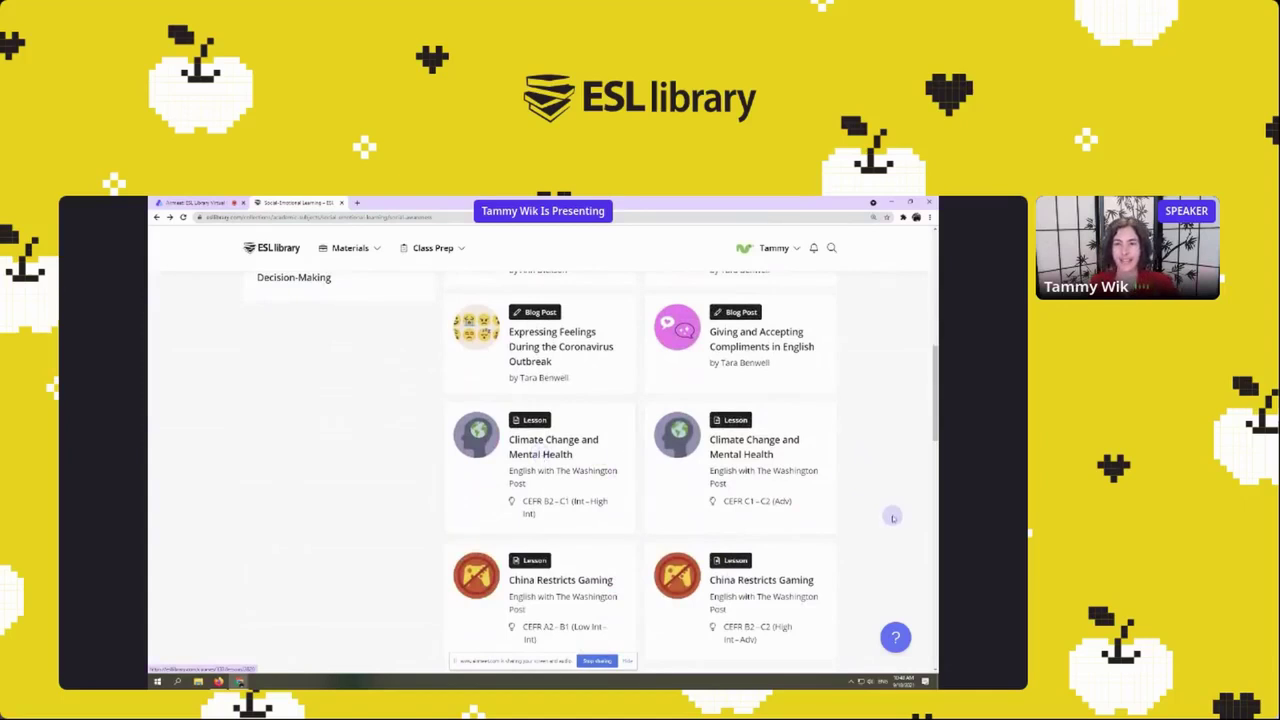
scroll(882, 485, "up", 3)
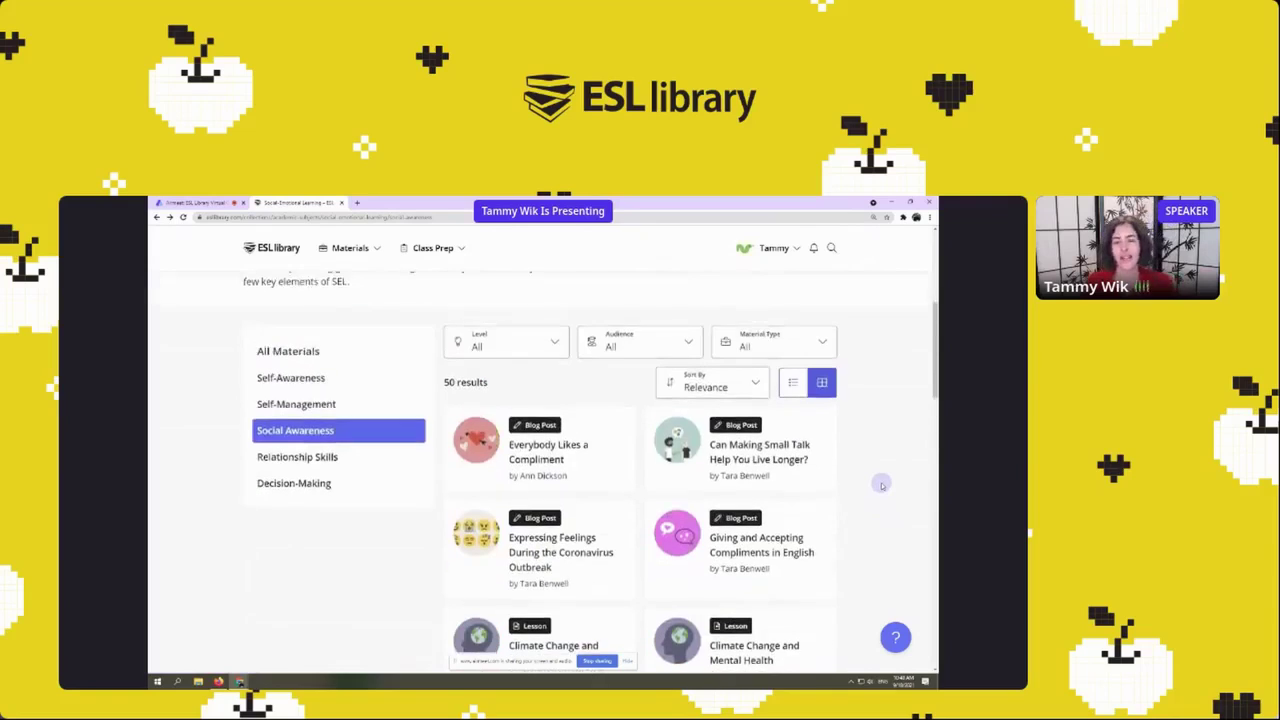
scroll(882, 485, "up", 5)
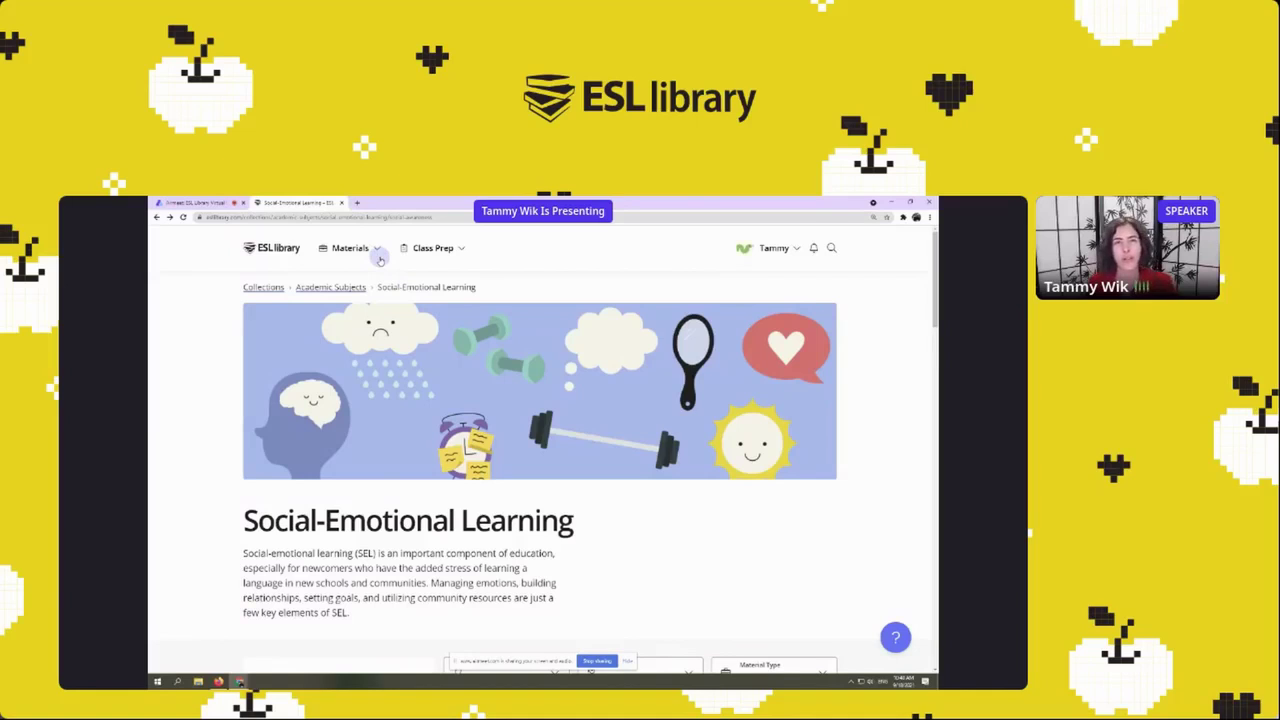
Return to the site's home page, open the class preparation Folders page, and look over the list of My Folders.
left_click(272, 248)
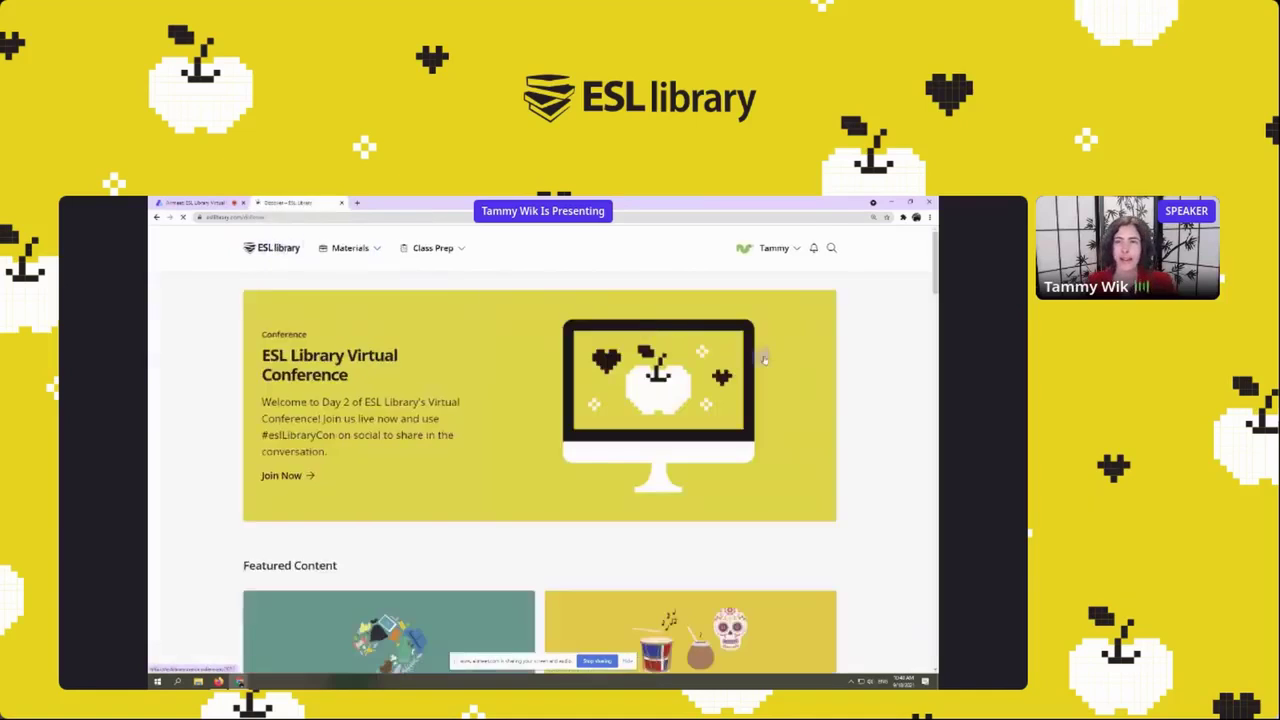
key("ctrl+minus")
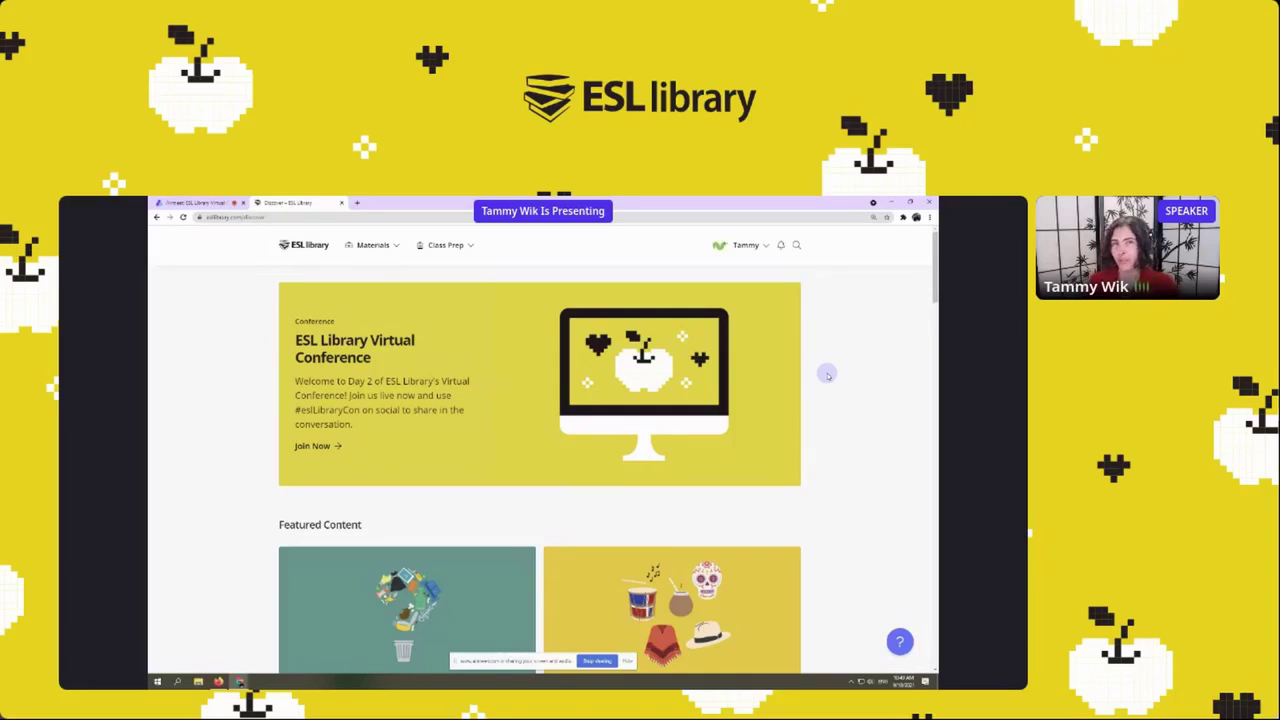
left_click(452, 249)
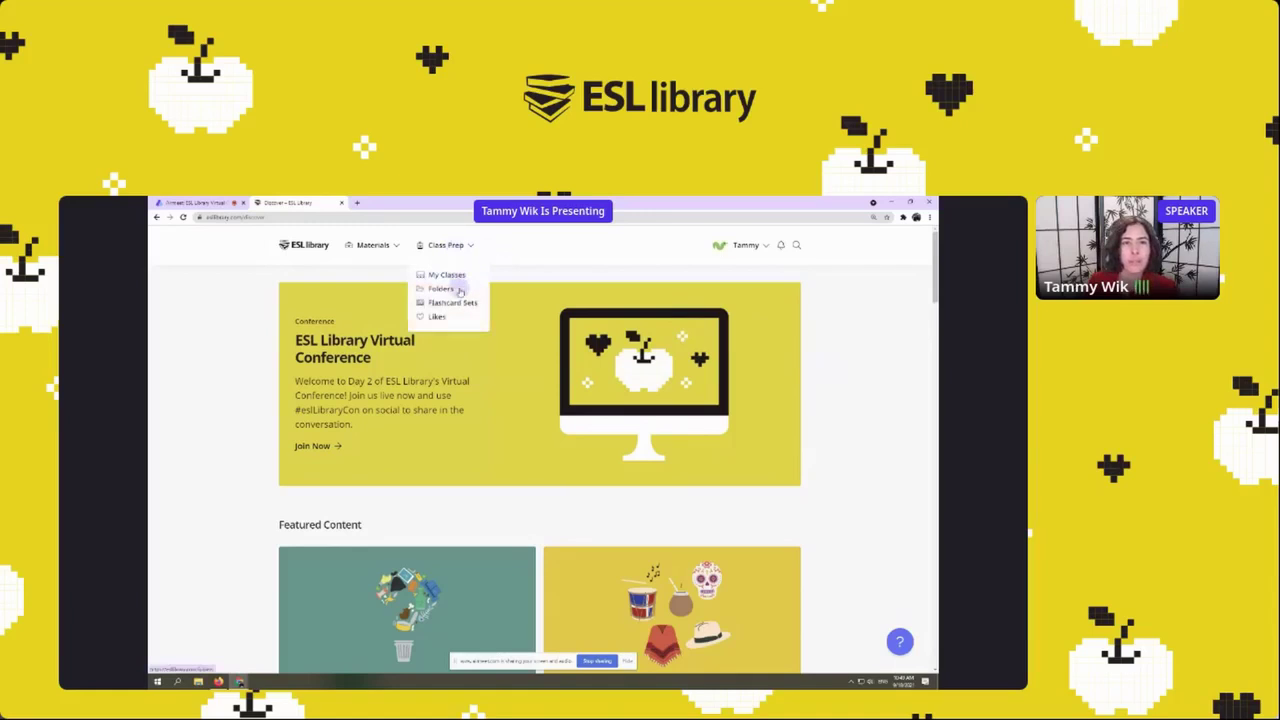
key("ctrl+plus")
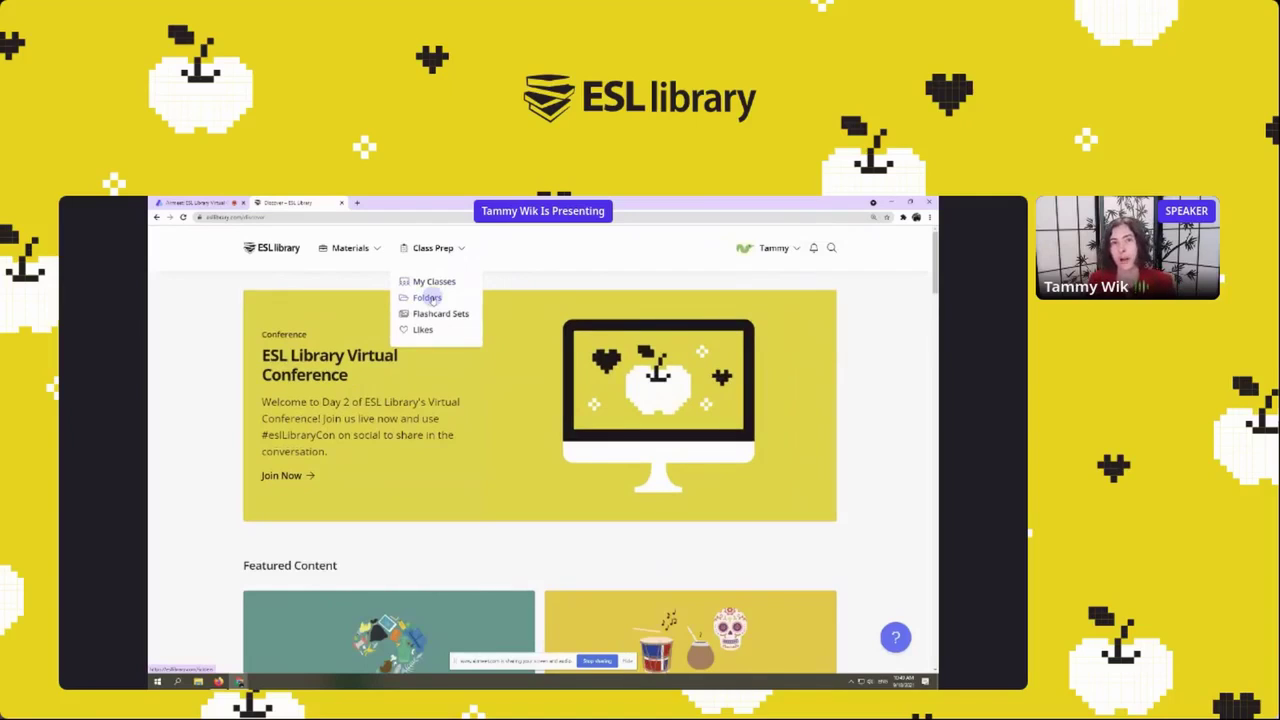
left_click(427, 298)
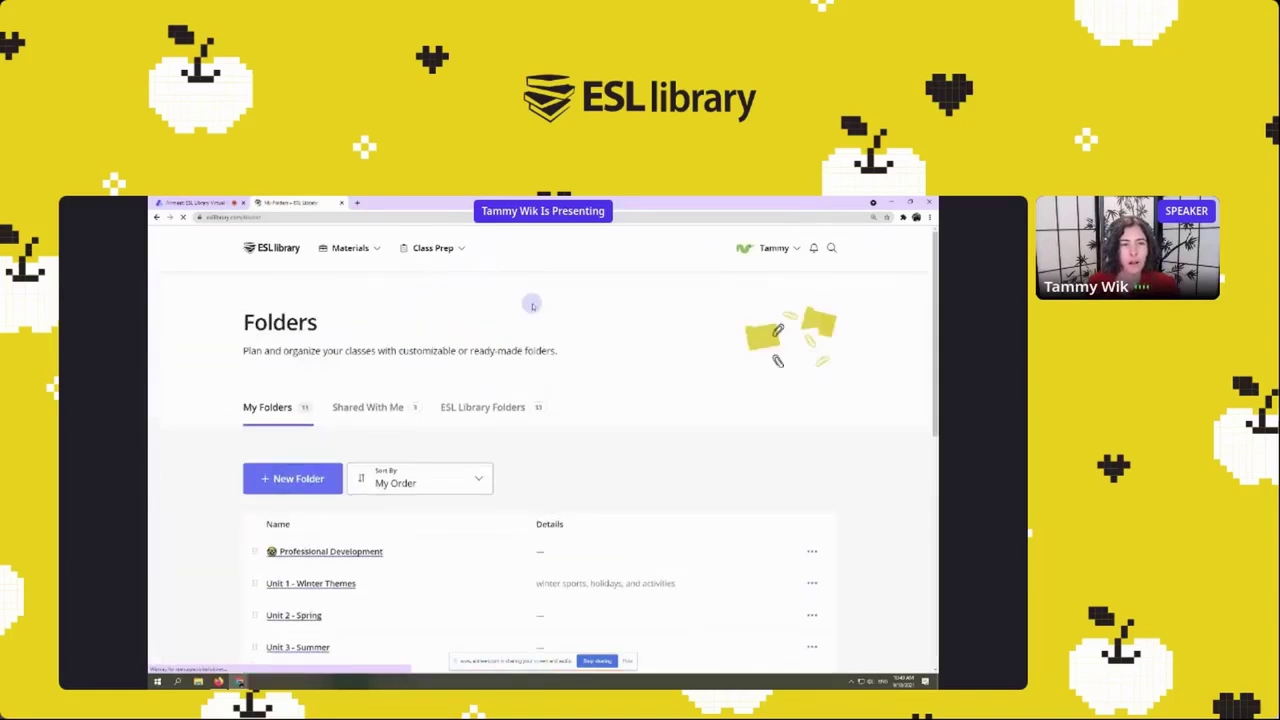
scroll(285, 280, "down", 1)
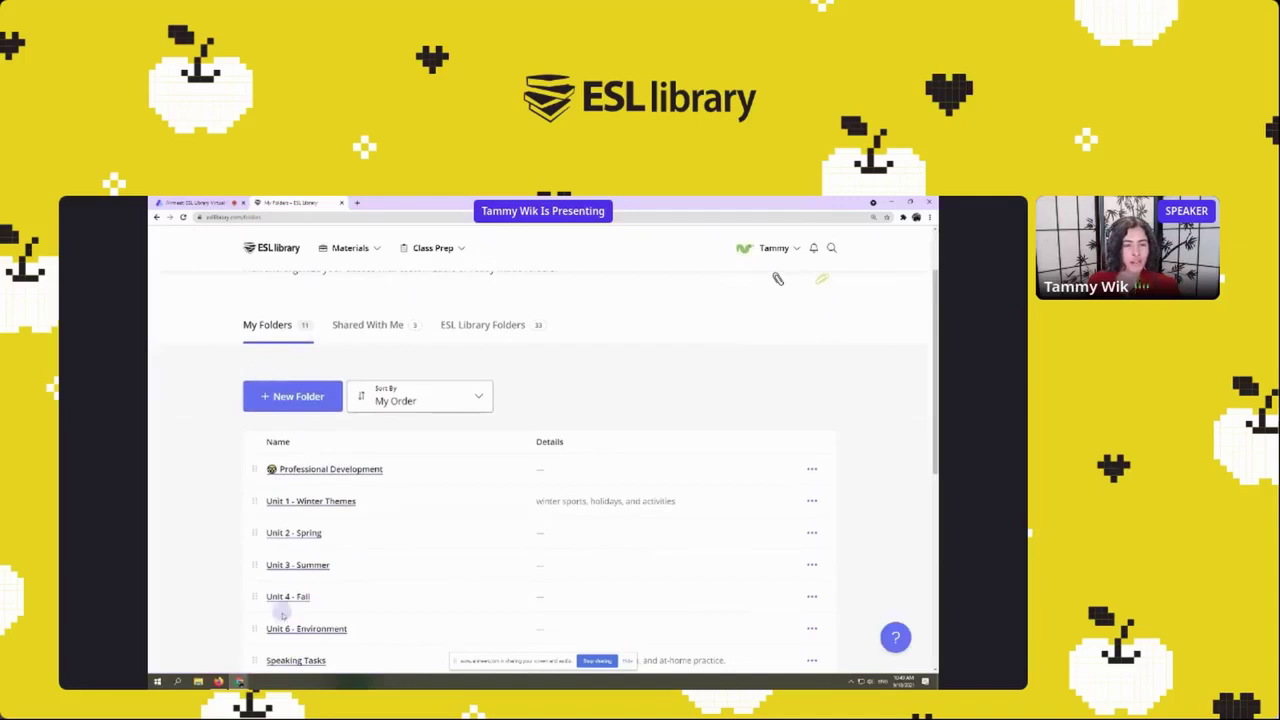
scroll(372, 430, "down", 2)
scroll(330, 617, "up", 3)
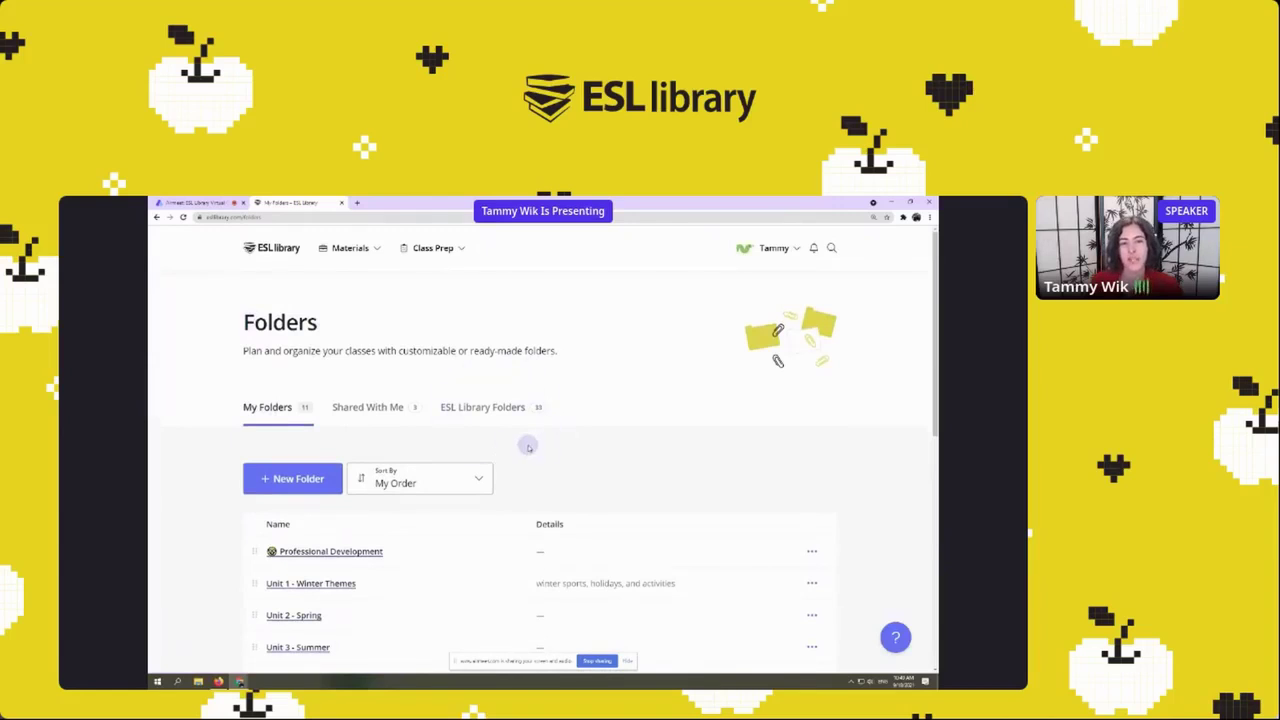
Show the ESL Library Folders and look over the ready-made folders down to the Grammar Course and Health entries at an enlarged page display.
left_click(500, 410)
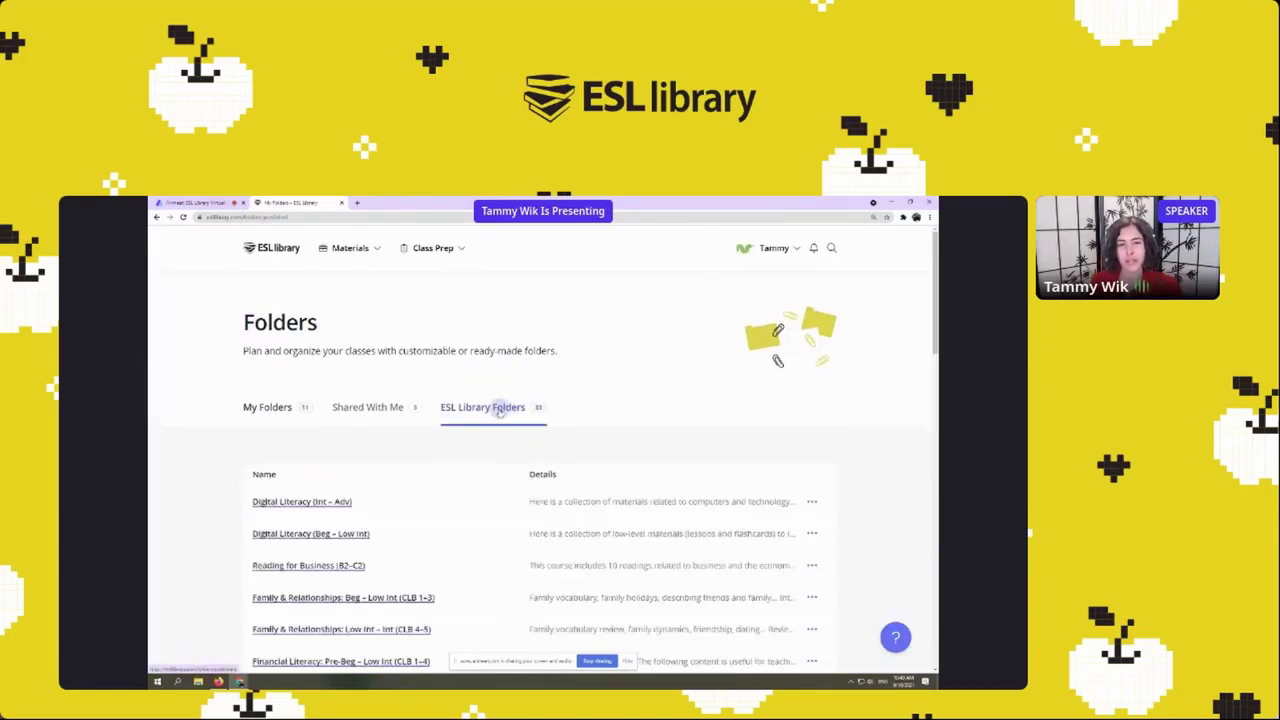
scroll(480, 385, "down", 3)
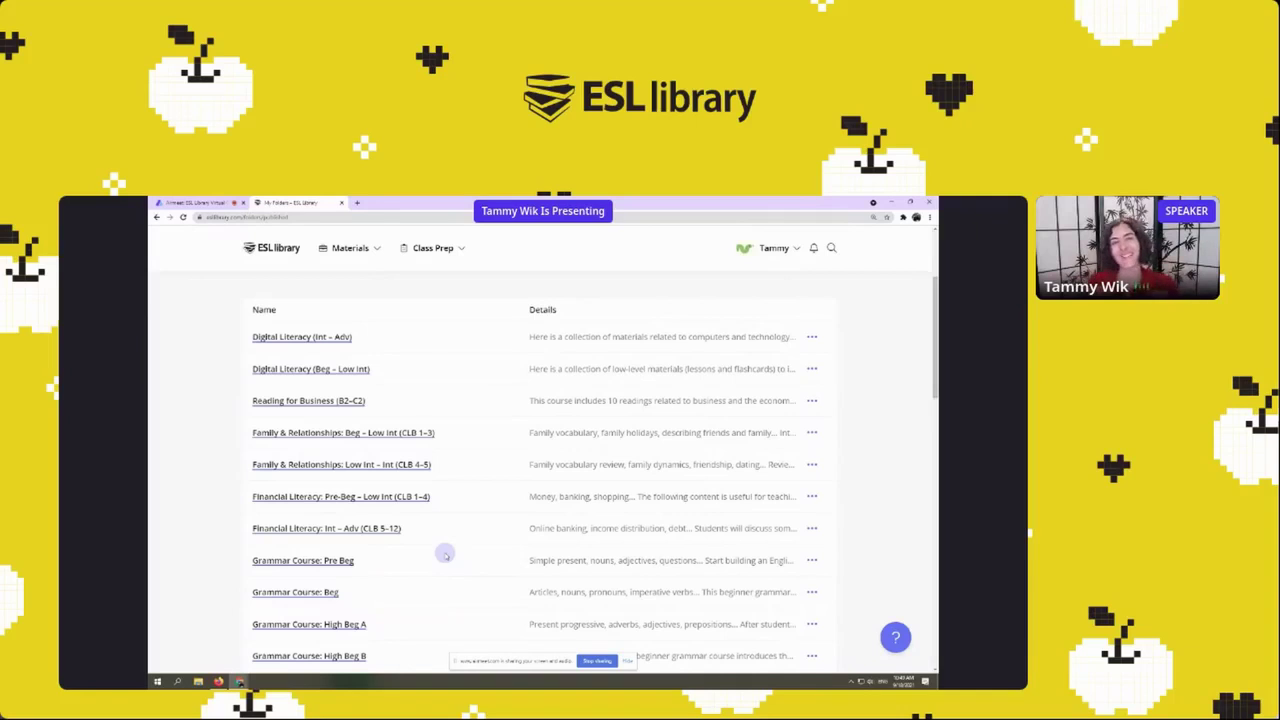
scroll(470, 322, "down", 3)
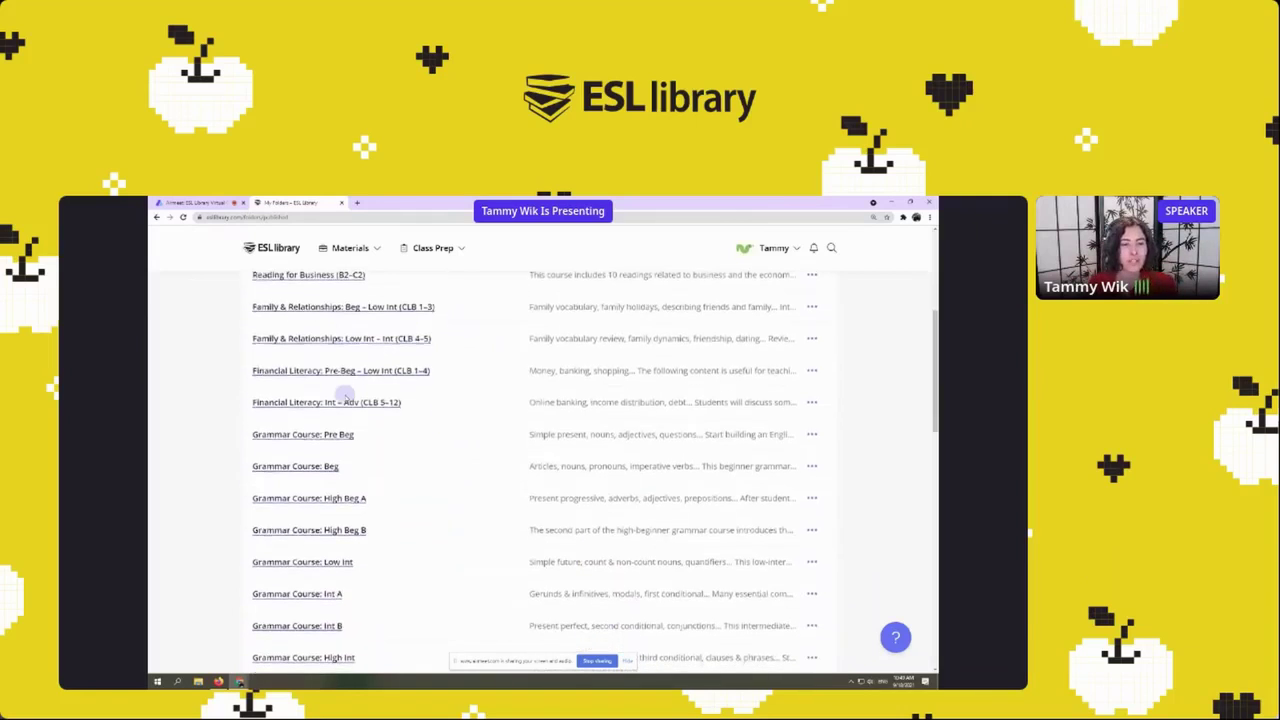
scroll(344, 393, "down", 1)
scroll(347, 396, "down", 2)
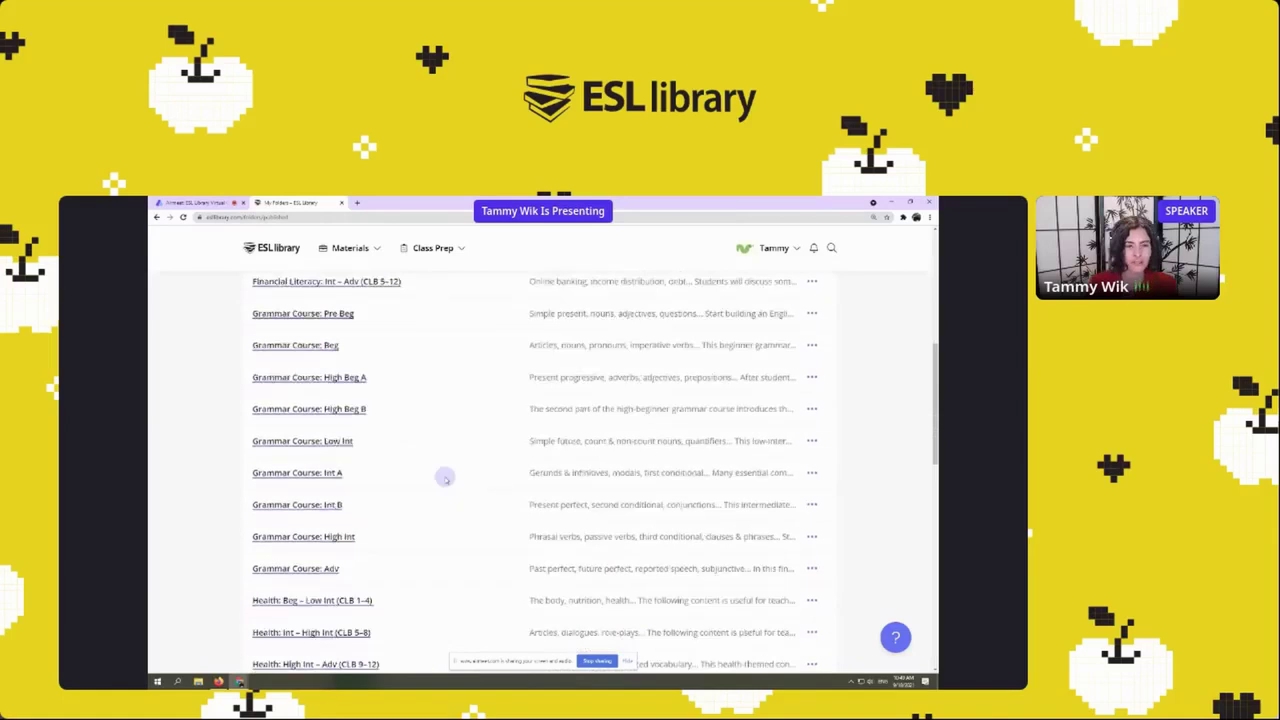
key("ctrl+plus")
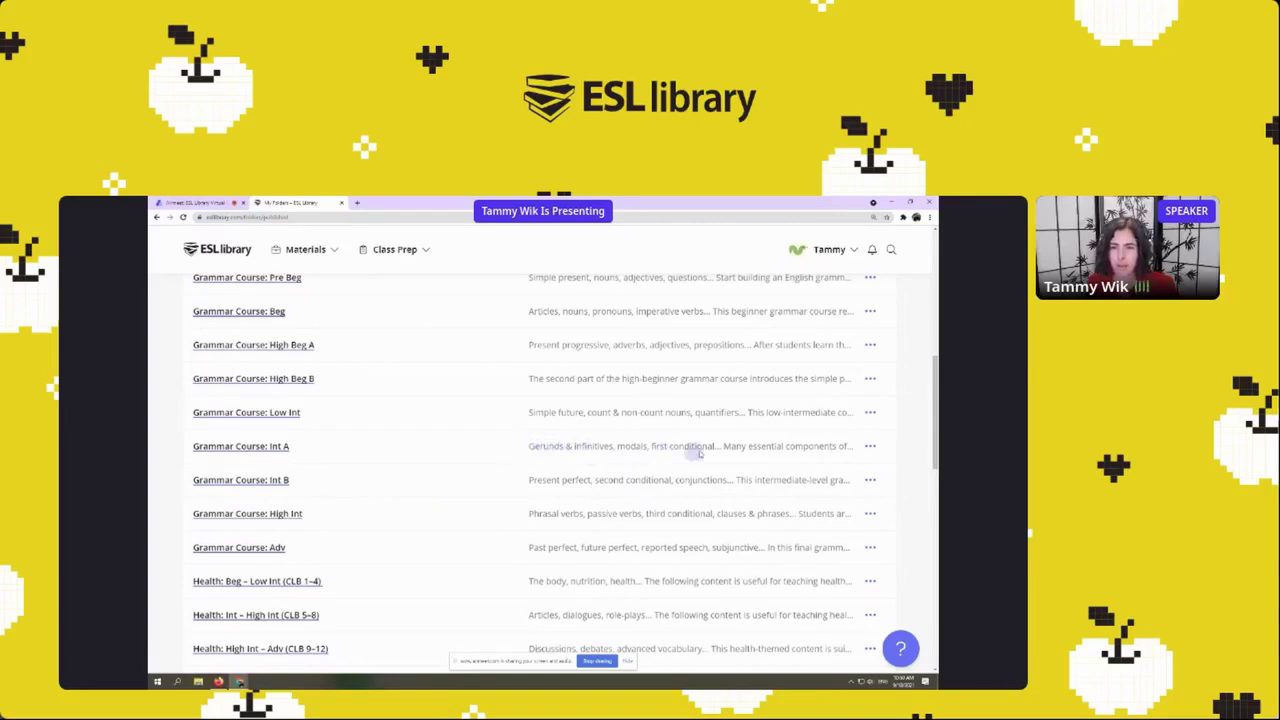
Highlight the grammar topics in the descriptions of Grammar Course: Int A and Grammar Course: Int B.
left_click_drag(624, 446, 716, 446)
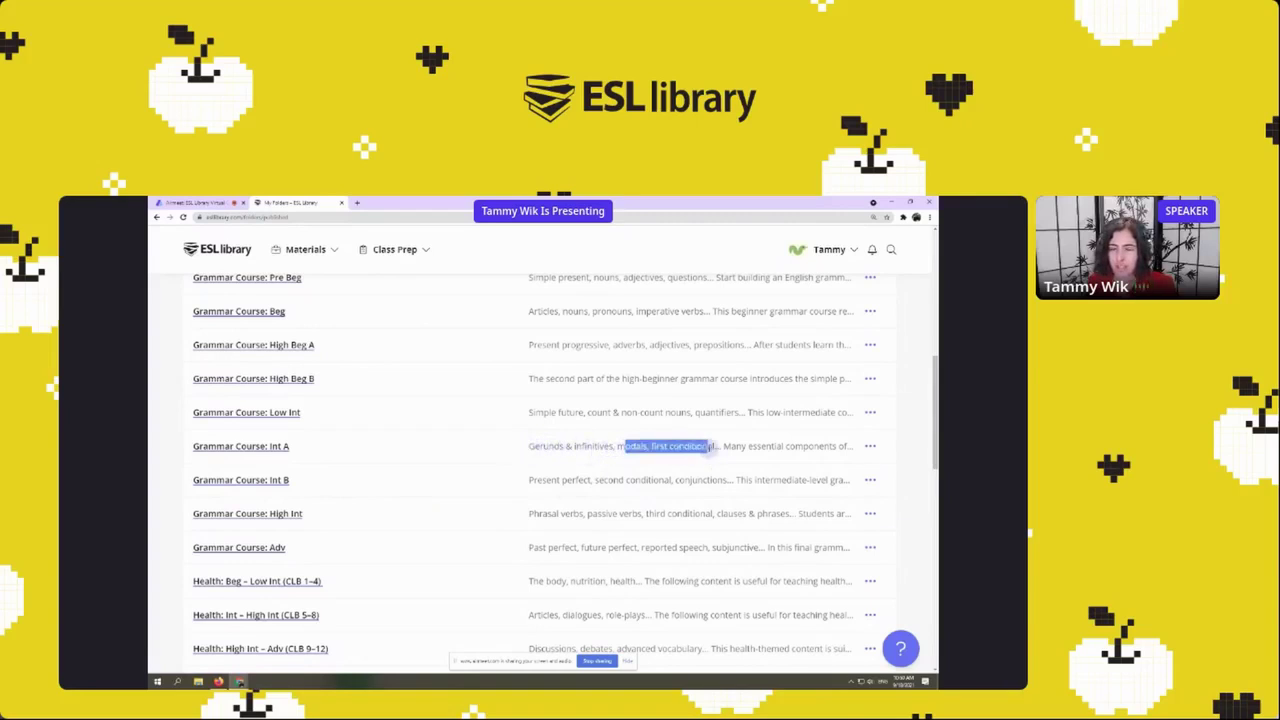
left_click_drag(538, 480, 714, 480)
left_click(714, 480)
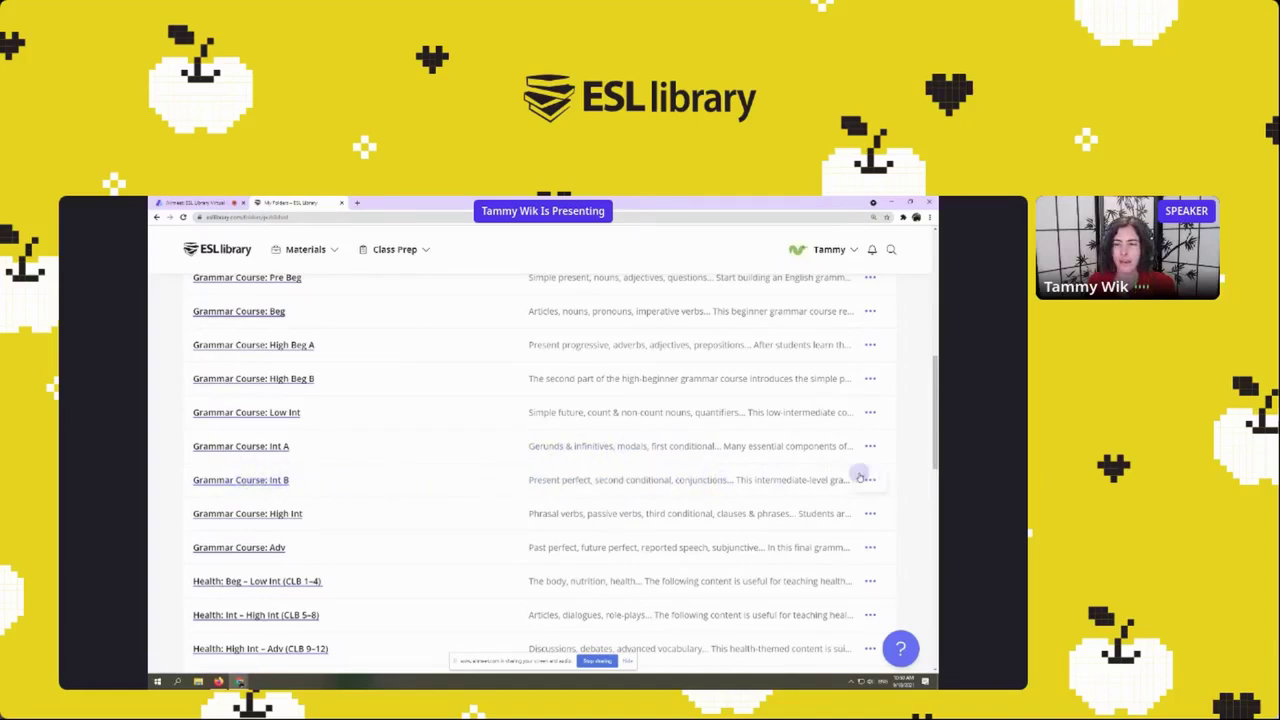
Open the Grammar Course: Int B folder and look over its materials down to the conditional, conjunction and tag question lessons.
left_click(243, 480)
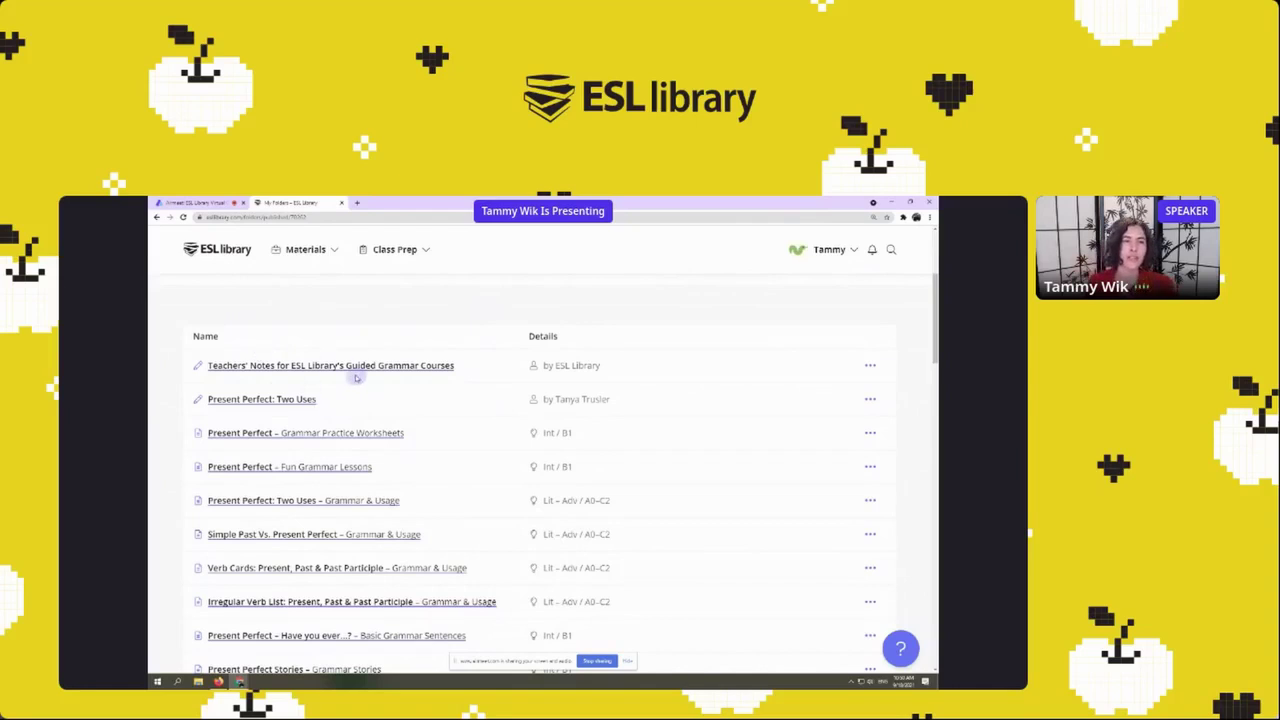
scroll(400, 330, "down", 2)
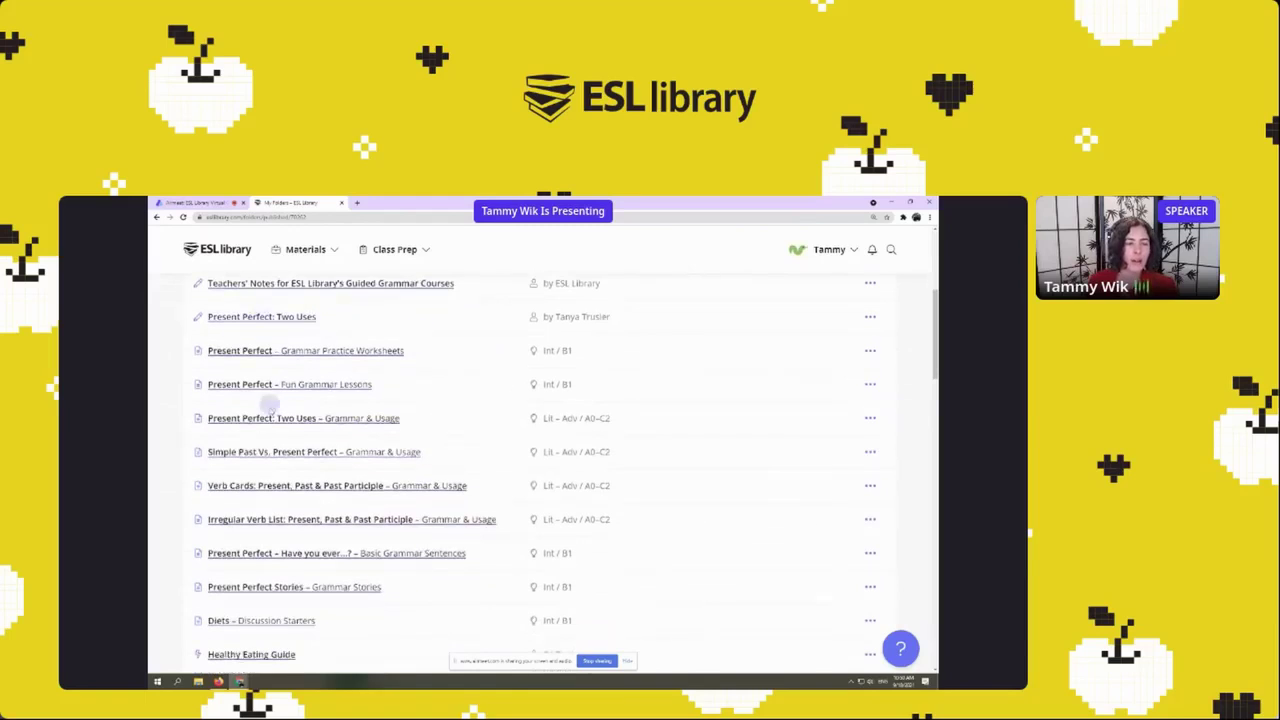
scroll(310, 350, "down", 5)
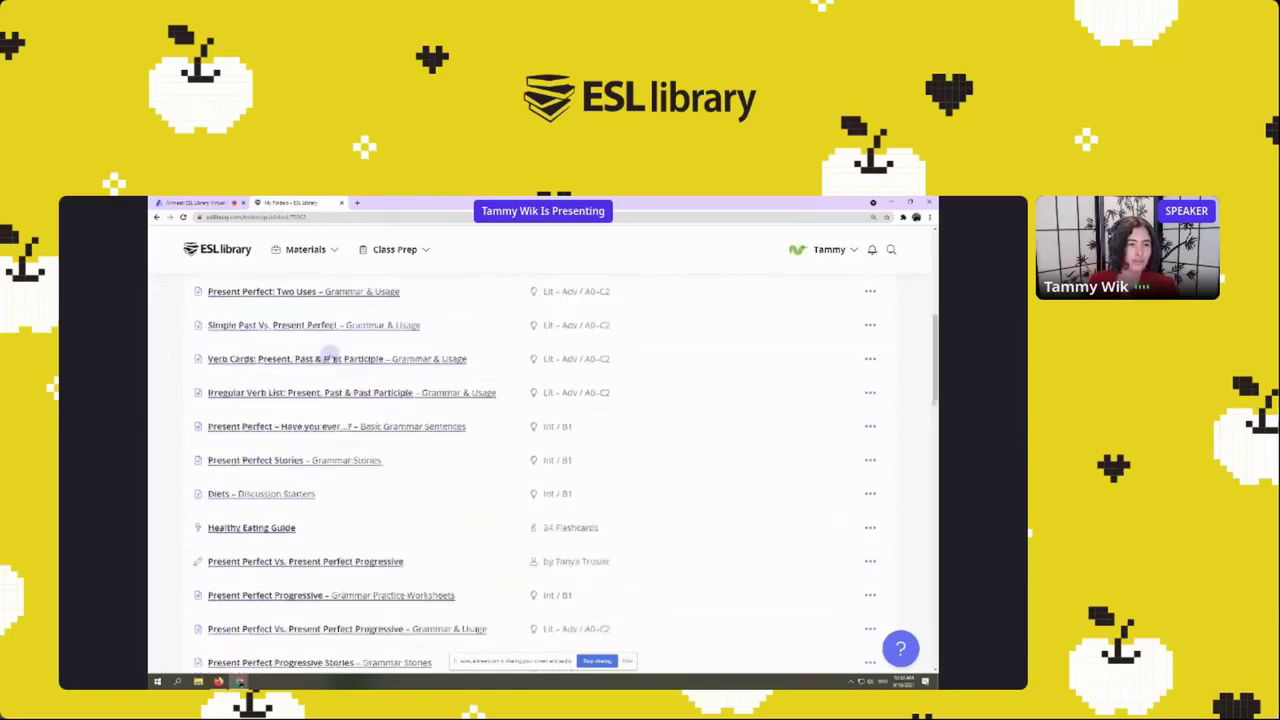
scroll(310, 346, "down", 3)
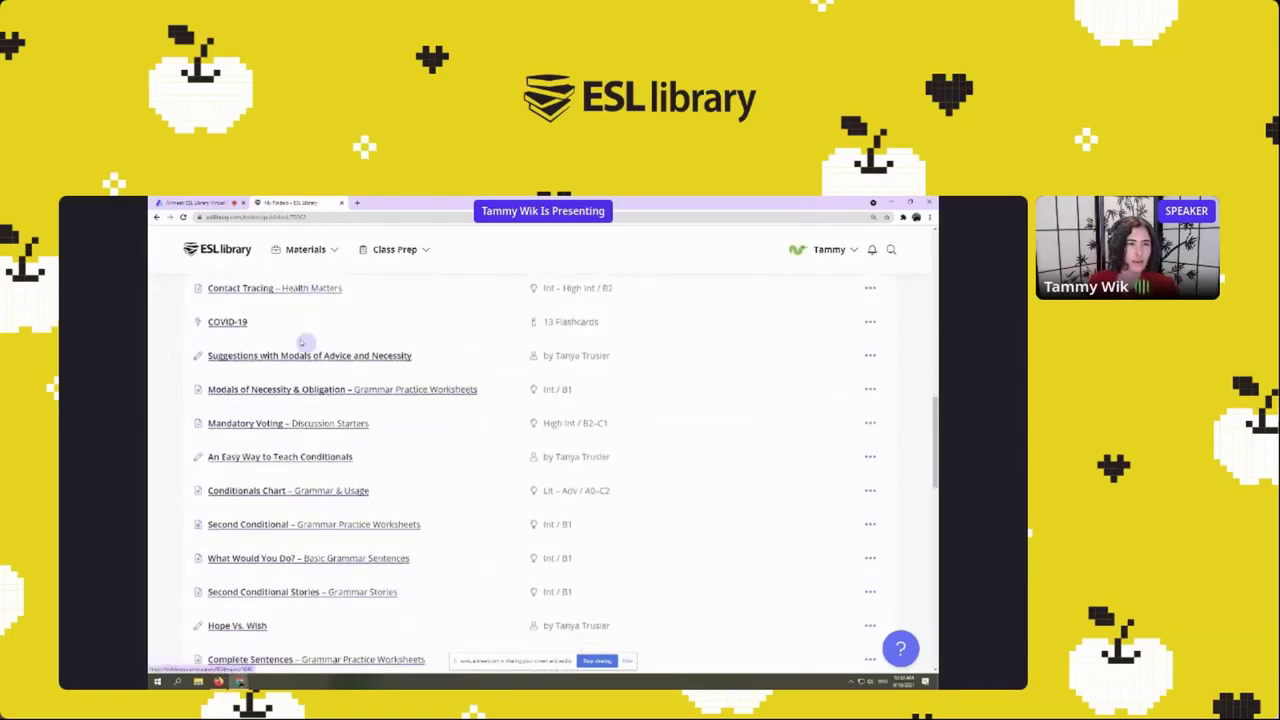
scroll(321, 322, "down", 1)
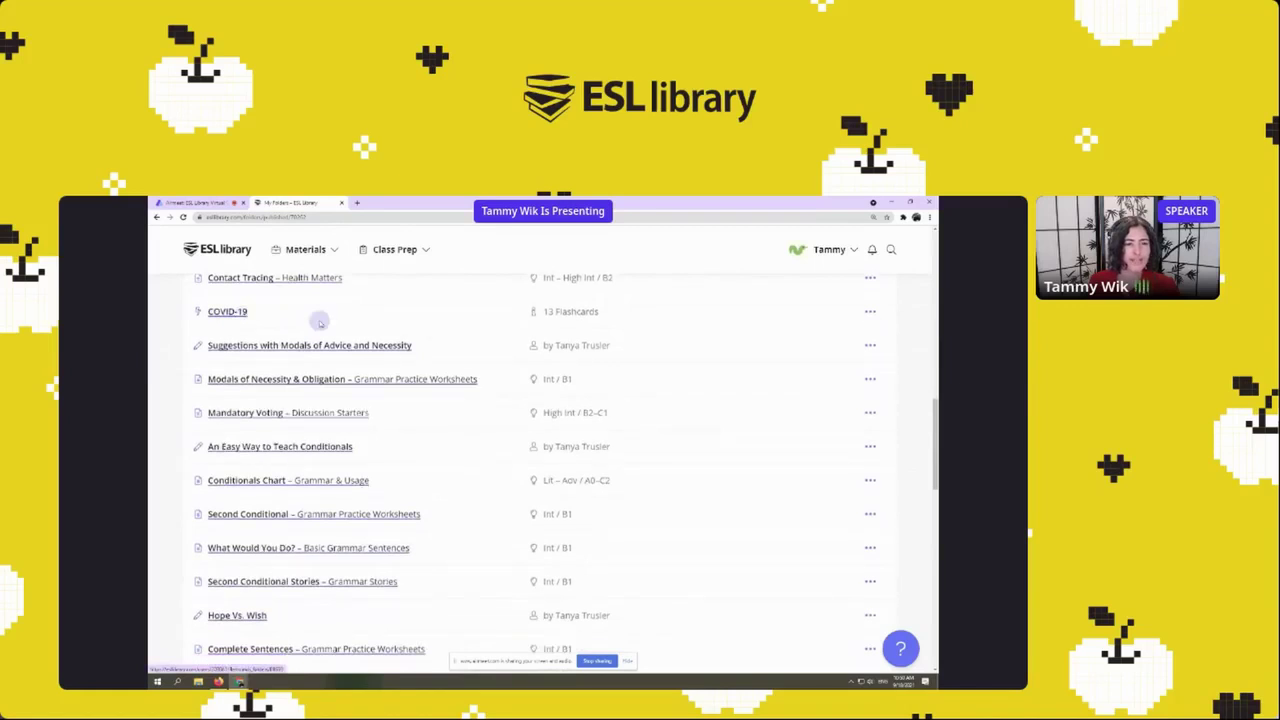
scroll(320, 322, "down", 3)
scroll(381, 551, "up", 1)
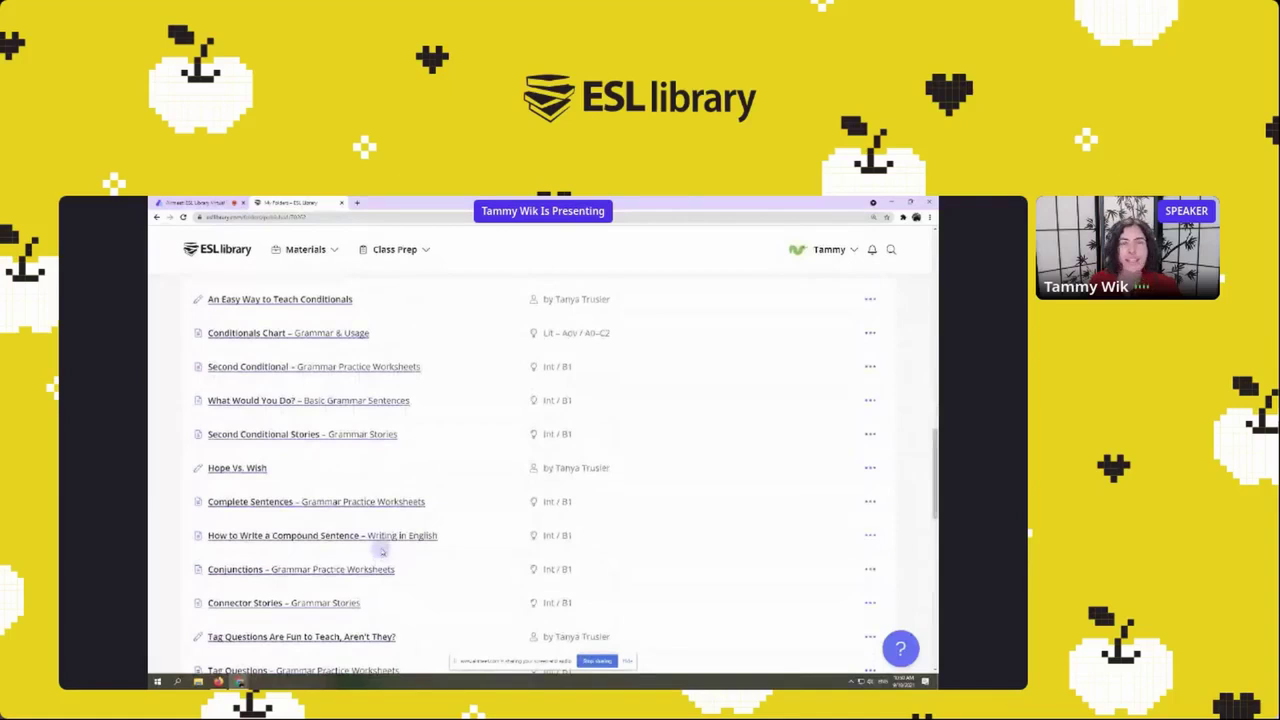
Return to the ESL Library Folders and view the available actions for Grammar Course: Int B without copying it.
left_click(157, 217)
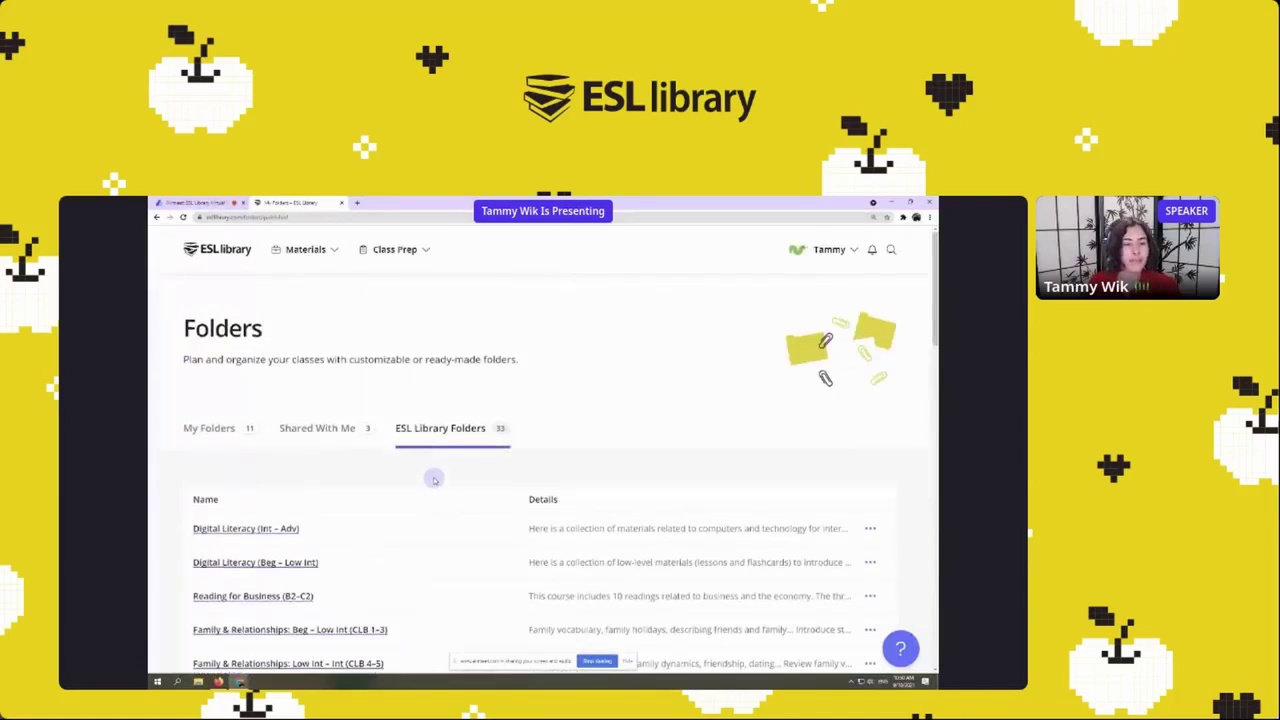
scroll(434, 477, "down", 5)
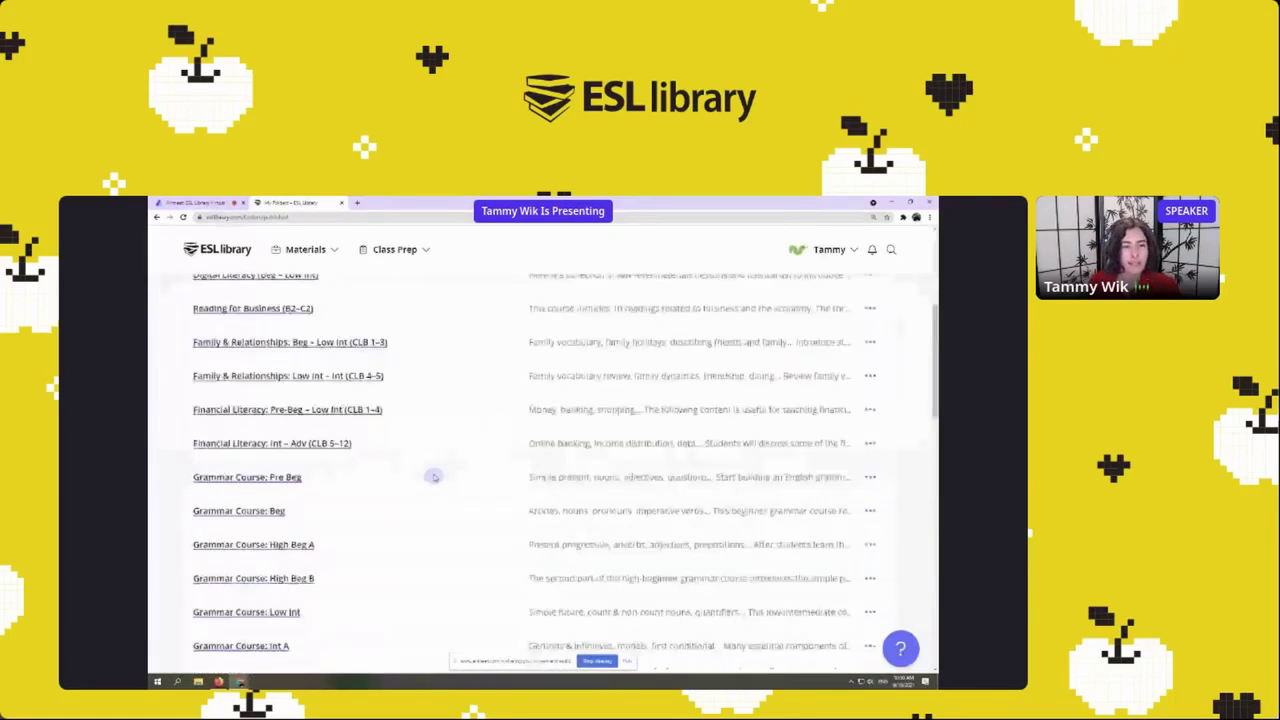
scroll(297, 449, "down", 3)
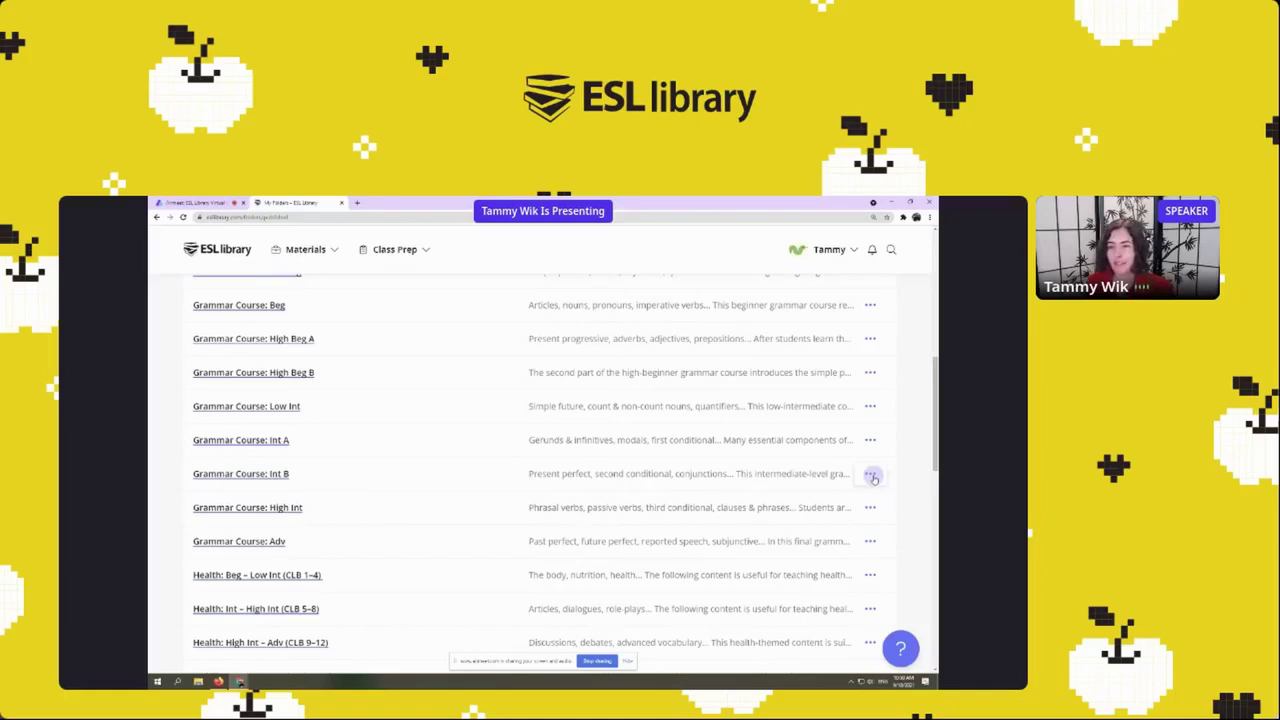
left_click(871, 476)
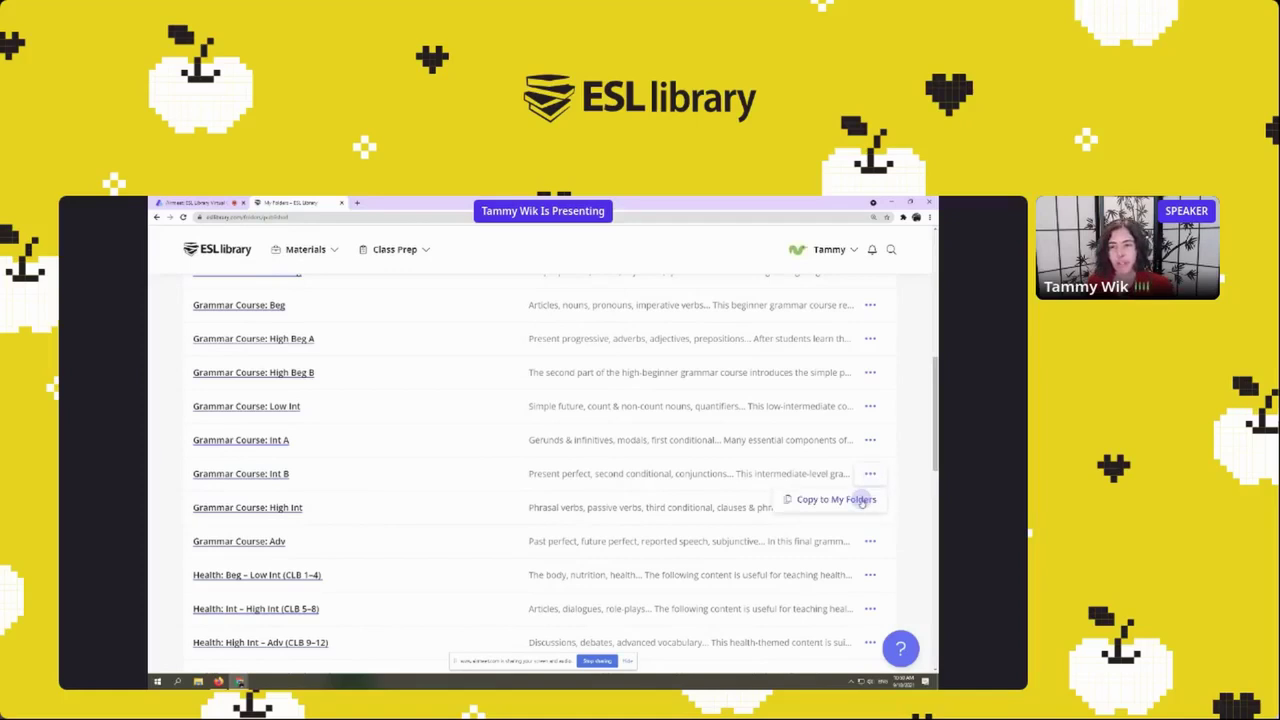
left_click(905, 472)
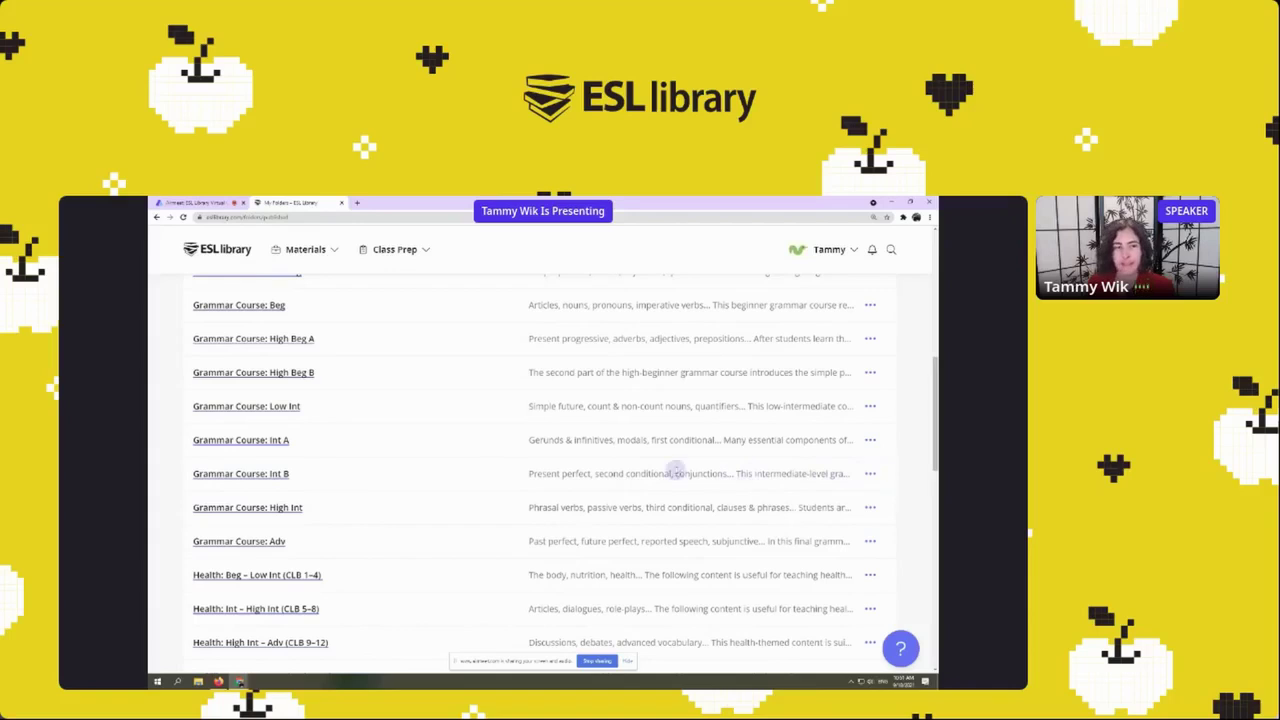
Switch from the ESL Library Folders to My Folders and look over the personal folders down to Conversation Lessons.
scroll(684, 491, "up", 5)
scroll(684, 491, "up", 3)
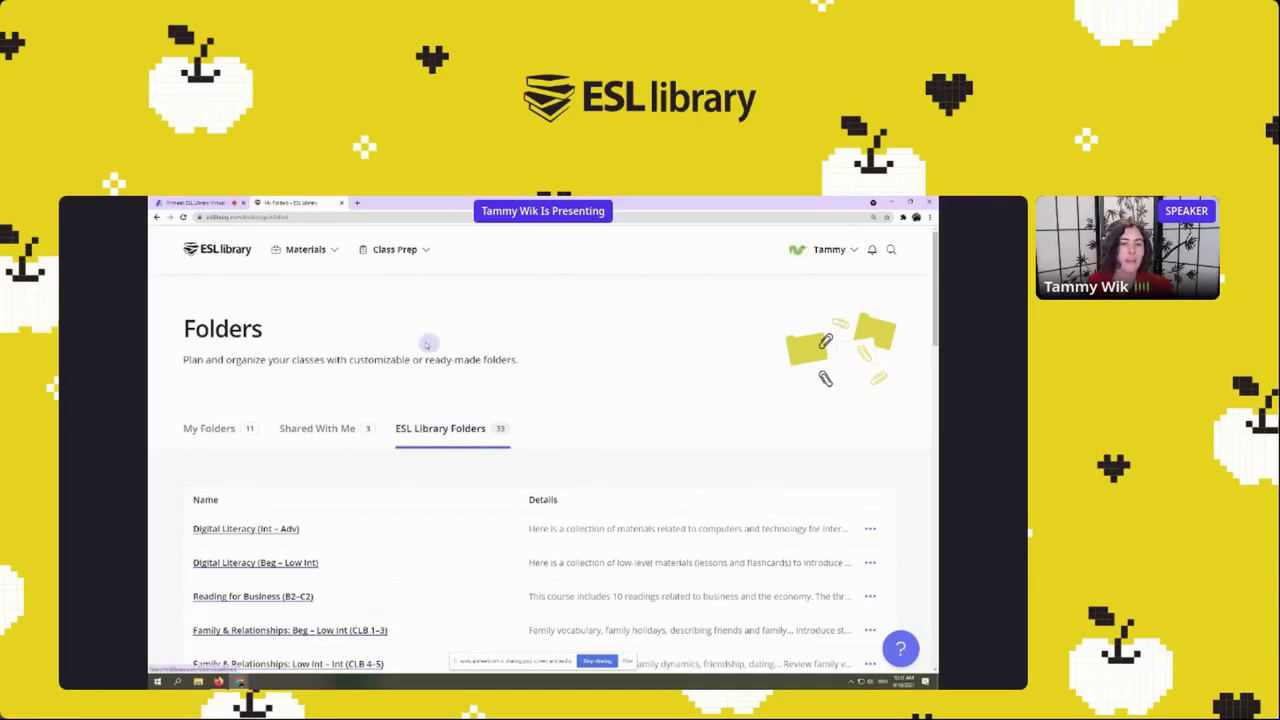
left_click(207, 427)
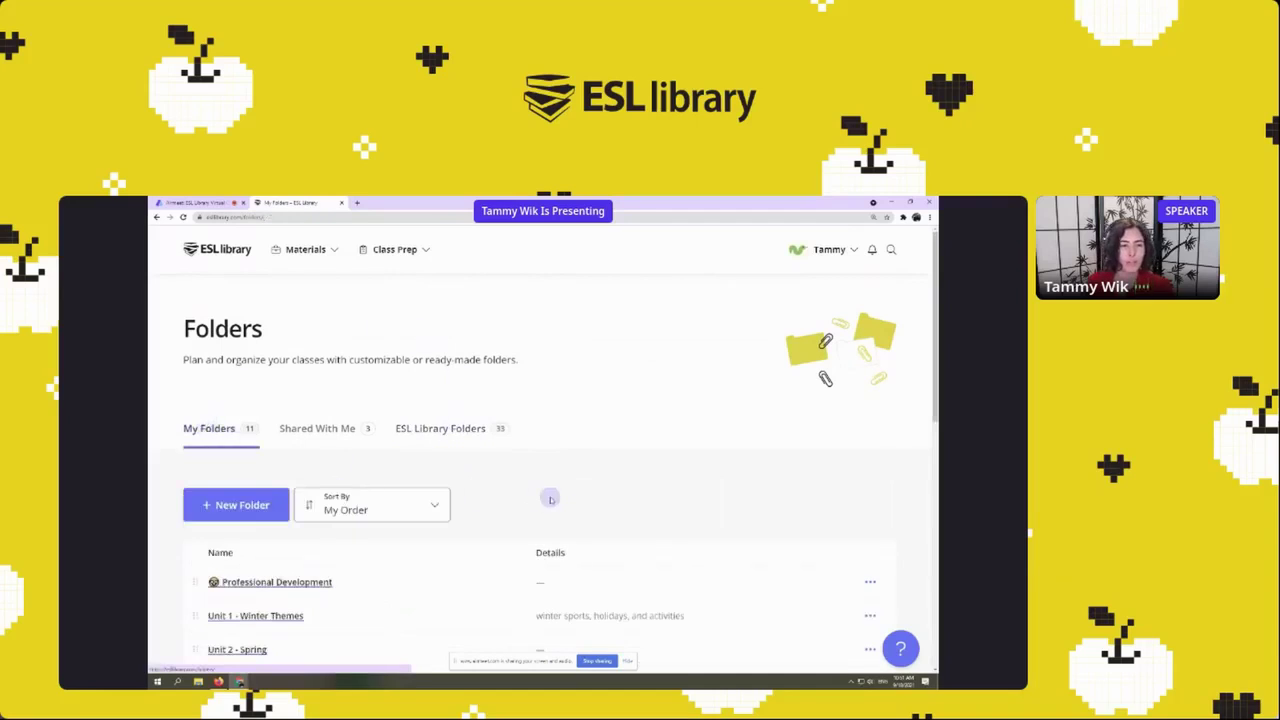
scroll(530, 490, "down", 3)
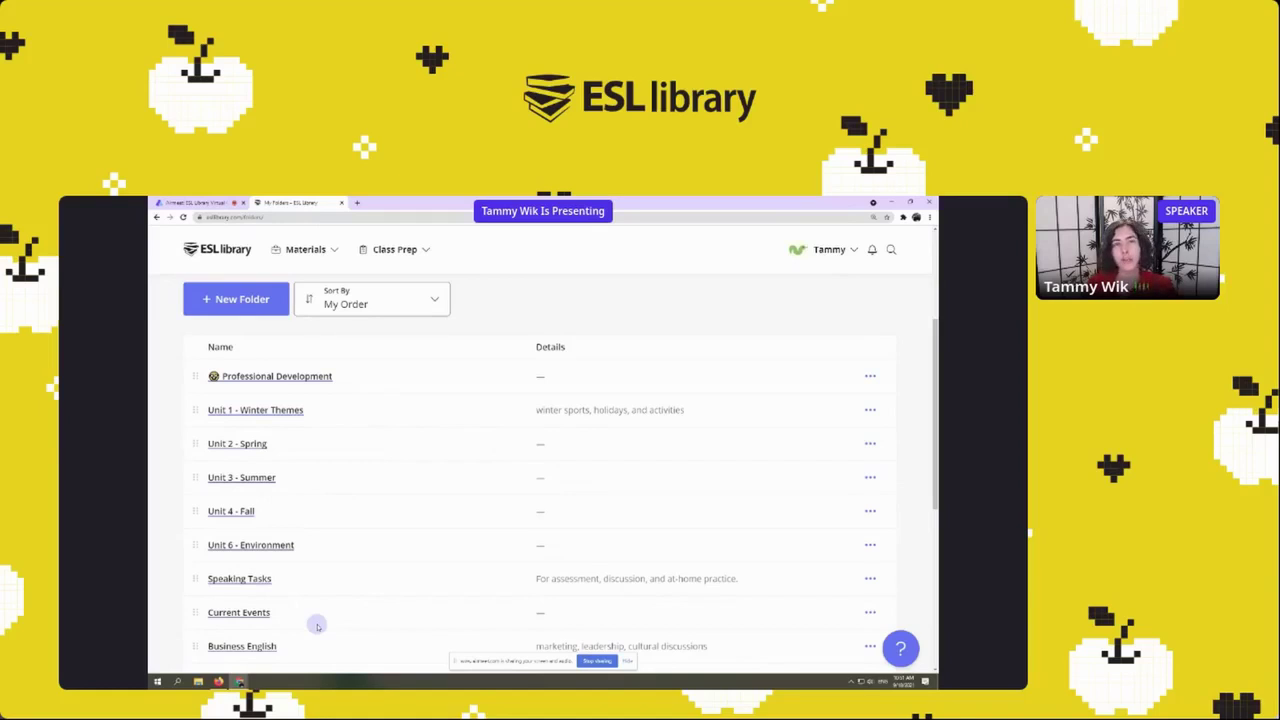
scroll(374, 483, "down", 1)
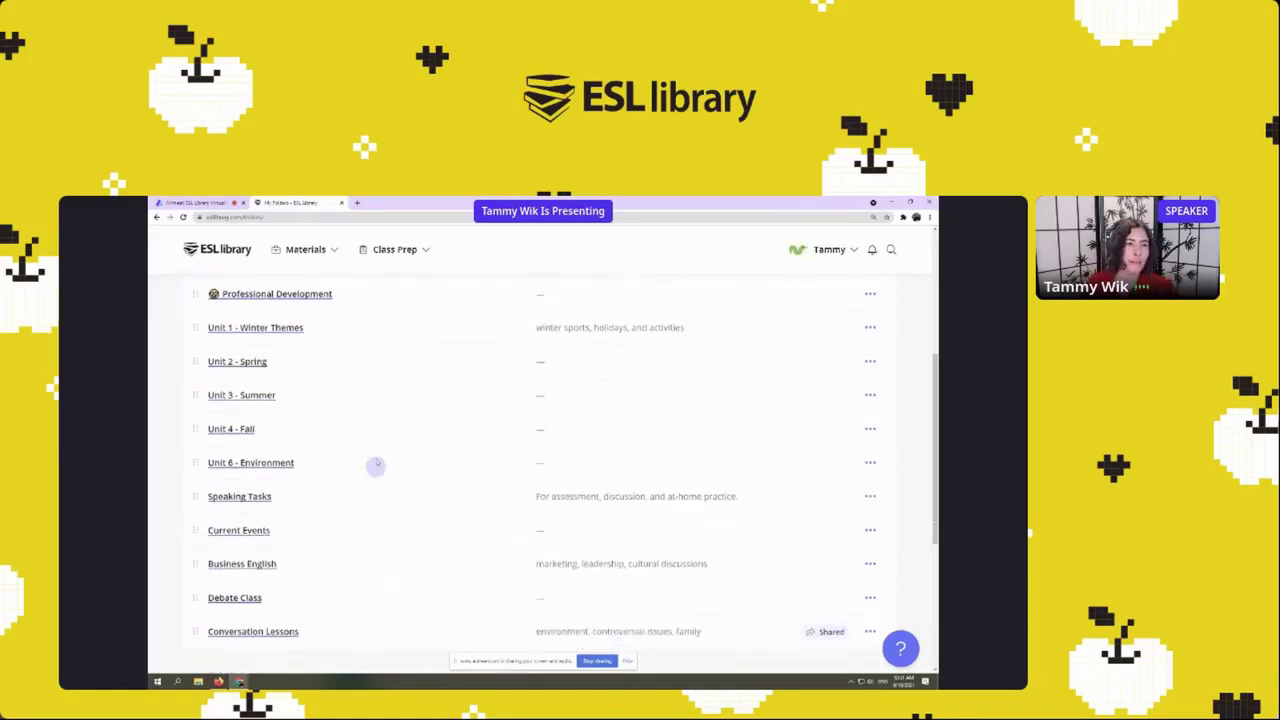
Open the Professional Development folder, move the Flipped Learning podcast takeaways post to first place, and view its save and remove options.
left_click(263, 294)
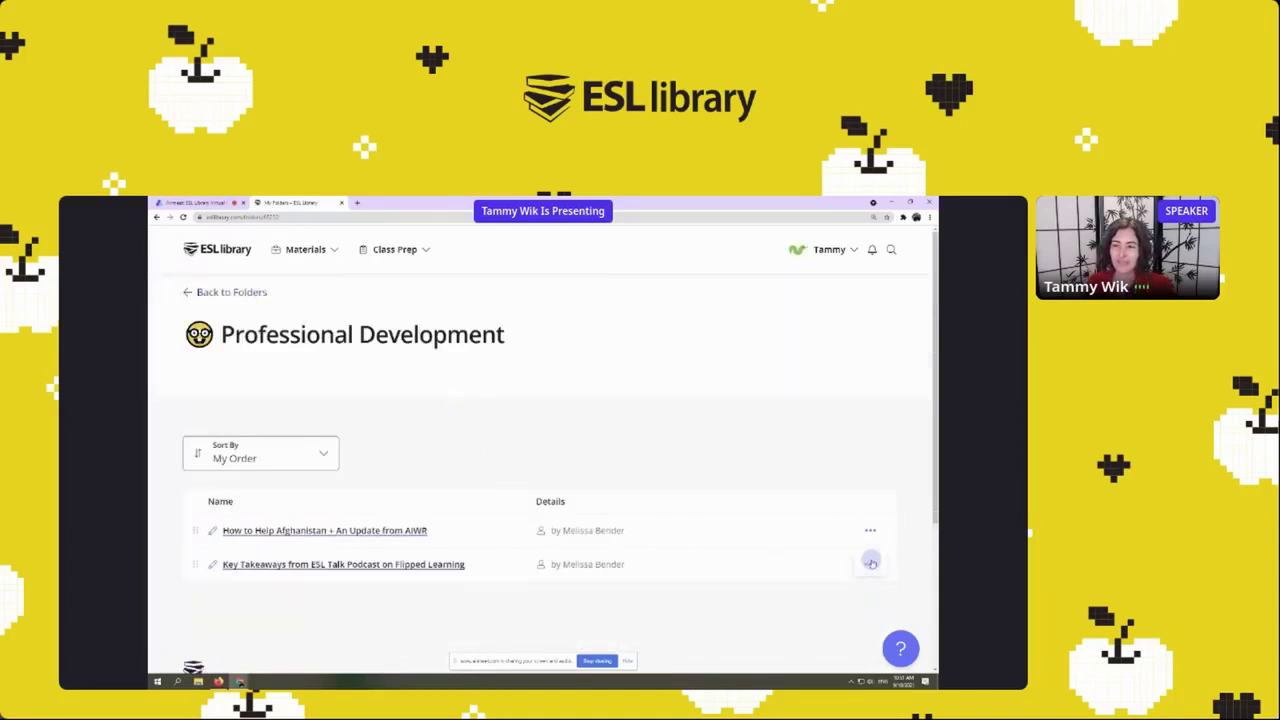
left_click(871, 564)
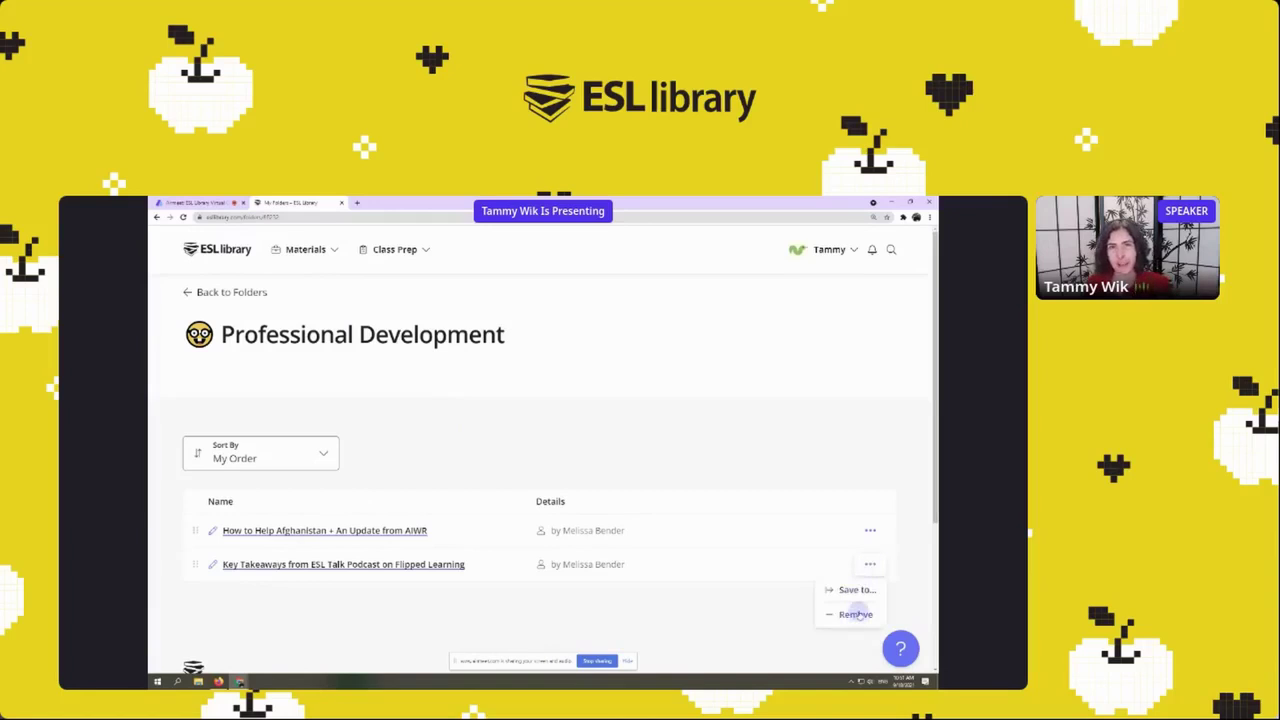
left_click(404, 615)
left_click_drag(195, 564, 195, 522)
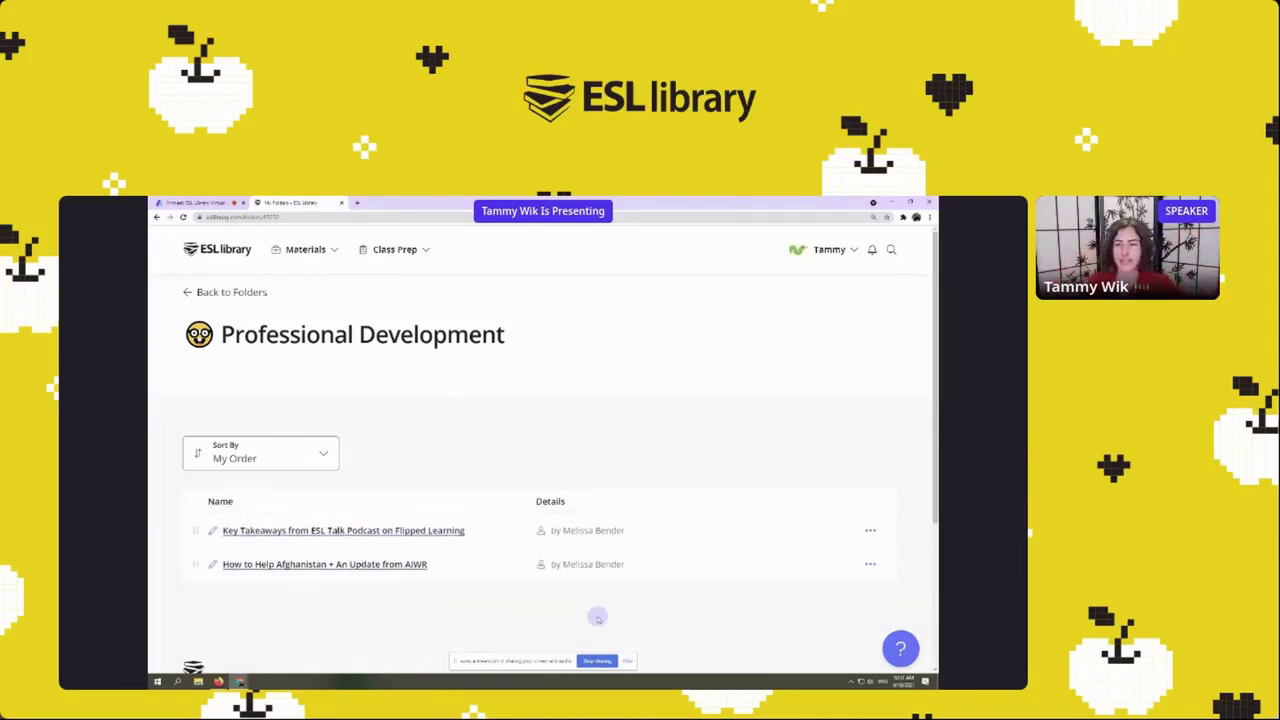
left_click(870, 530)
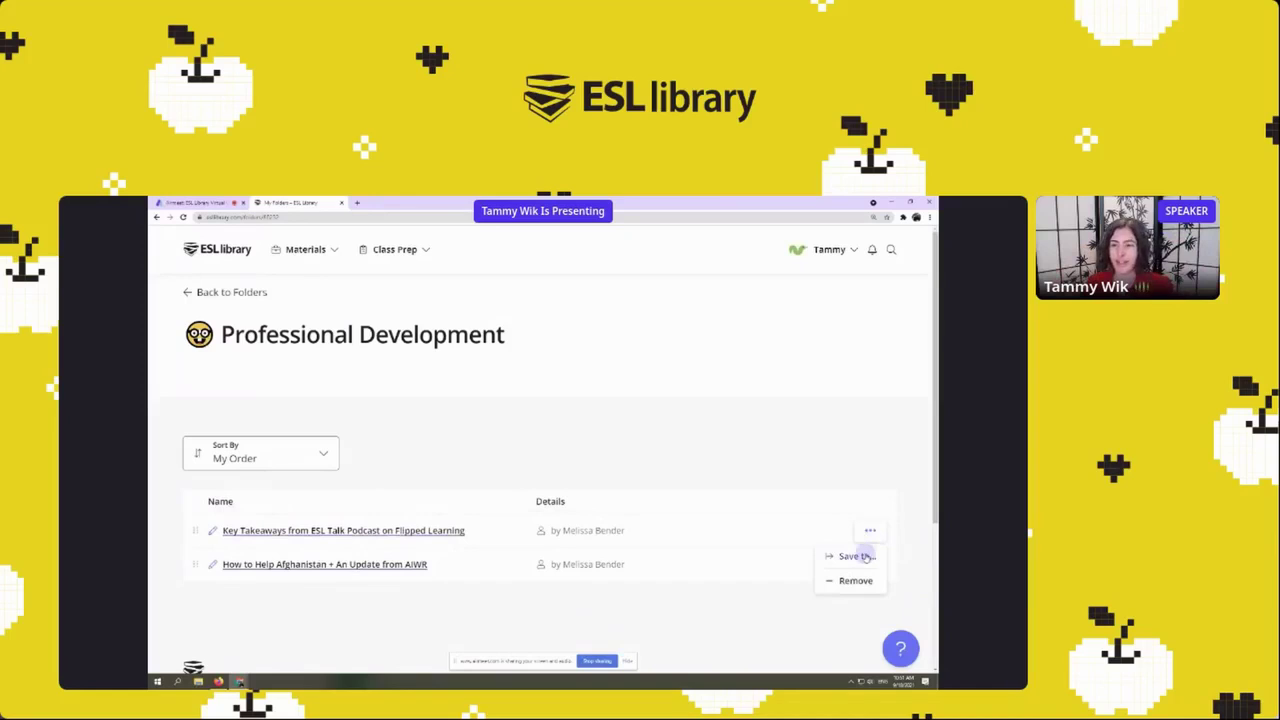
left_click(675, 472)
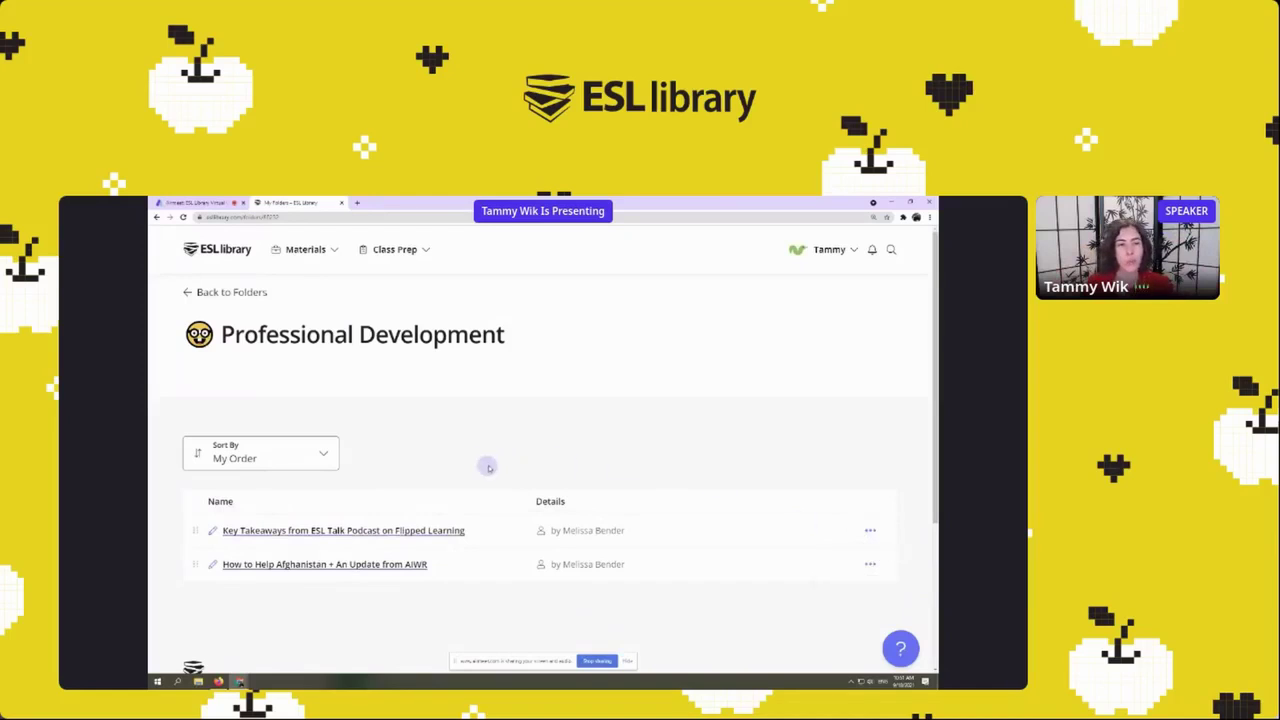
Go back from the Professional Development folder to My Folders and look over the unit and topic folders.
left_click(186, 293)
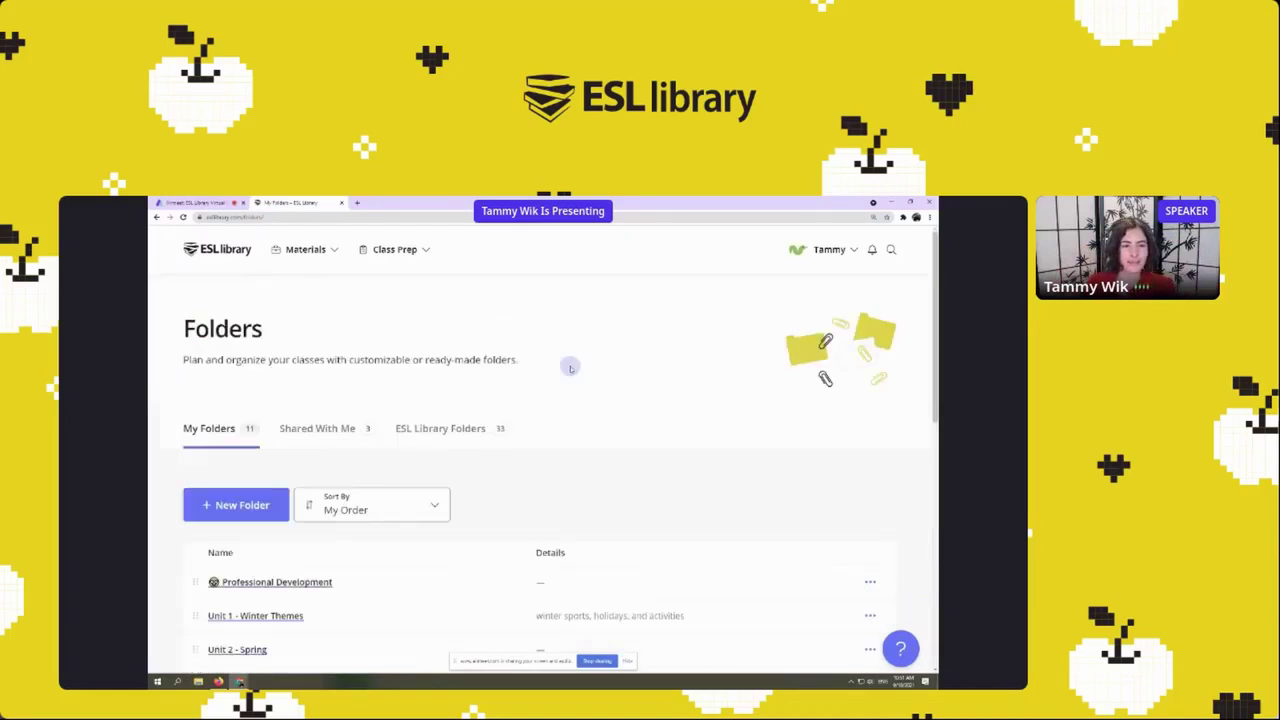
scroll(566, 363, "down", 2)
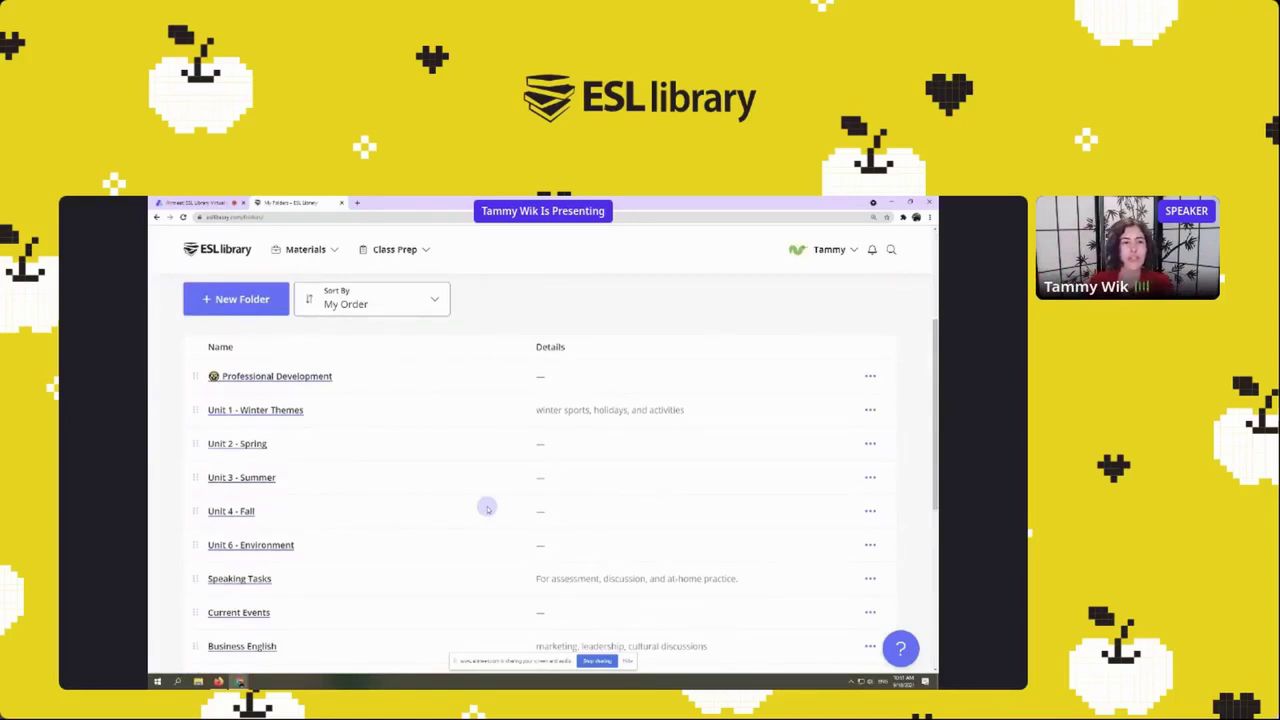
scroll(409, 531, "up", 2)
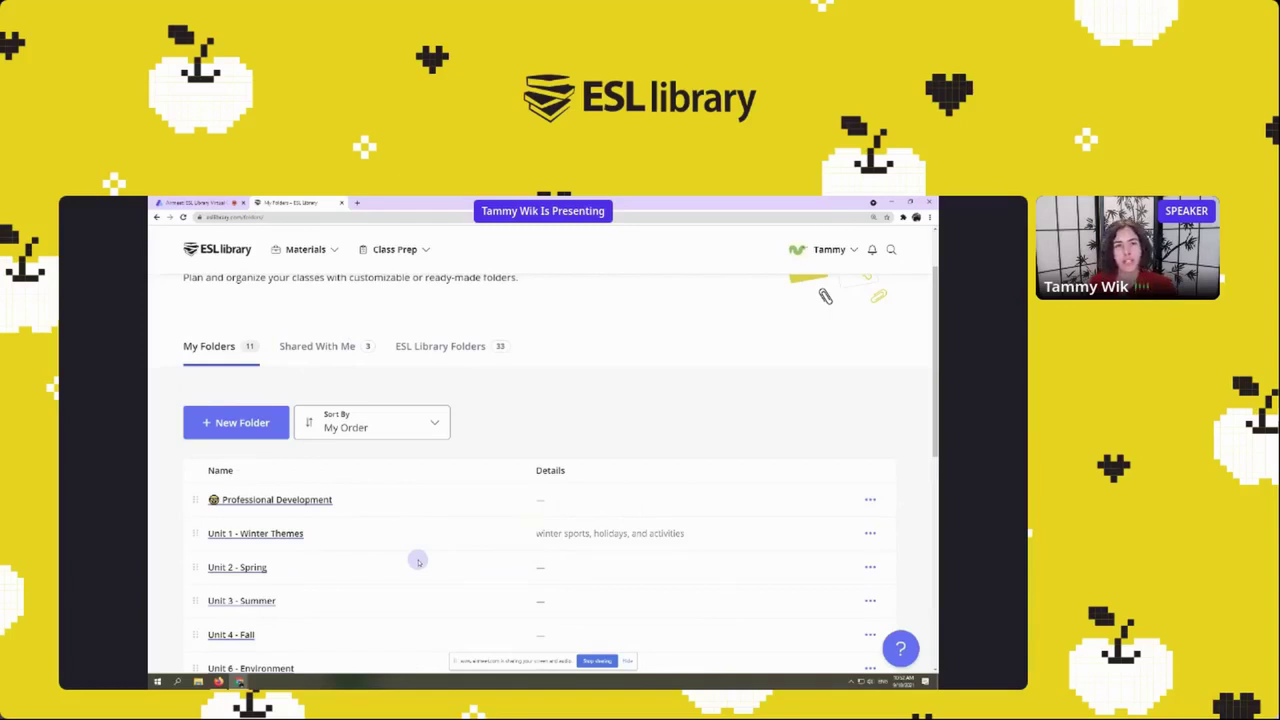
scroll(422, 518, "down", 3)
scroll(422, 518, "up", 1)
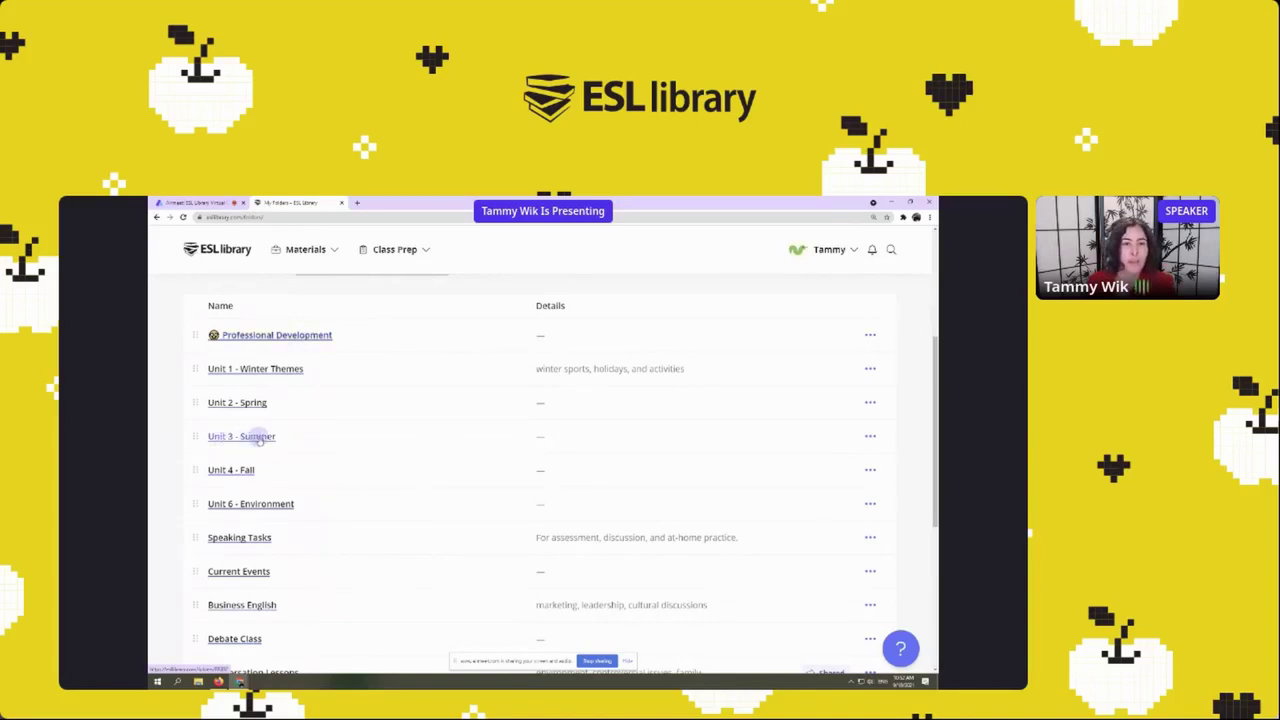
Try the sharing options of the Unit 3 - Summer folder, for all teachers and for an individual teacher, and cancel without sharing.
left_click(870, 436)
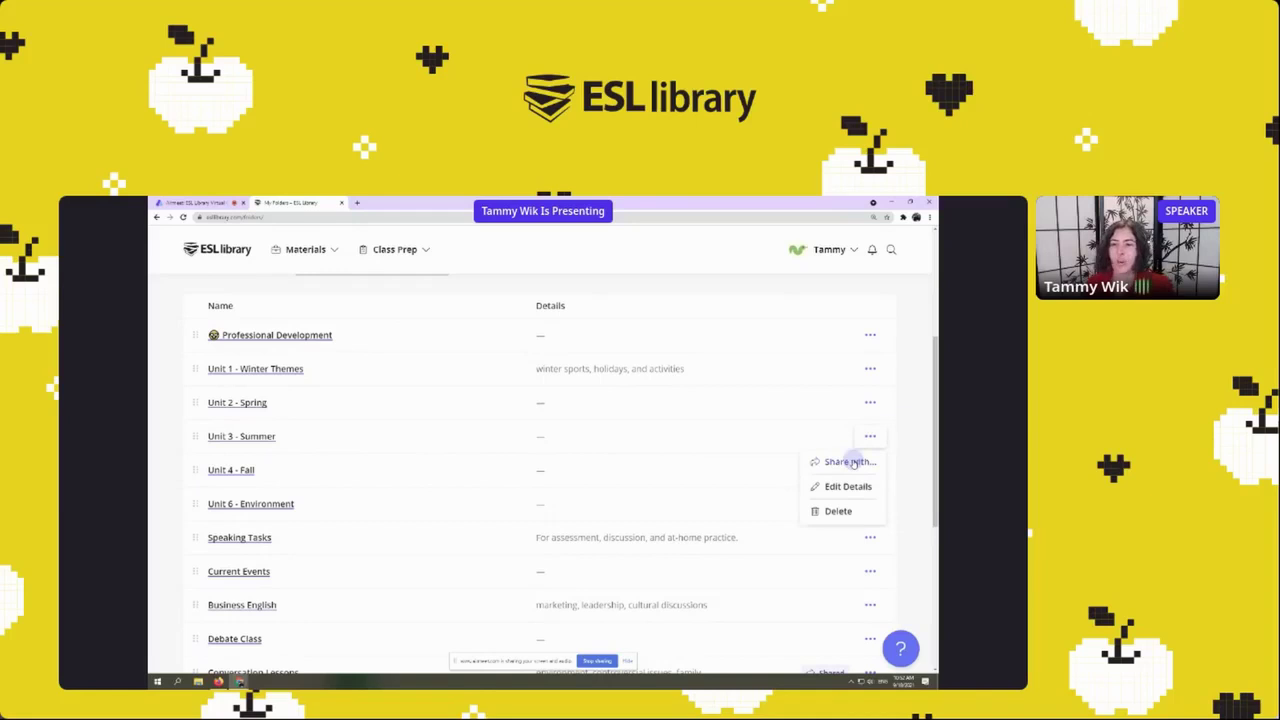
left_click(850, 462)
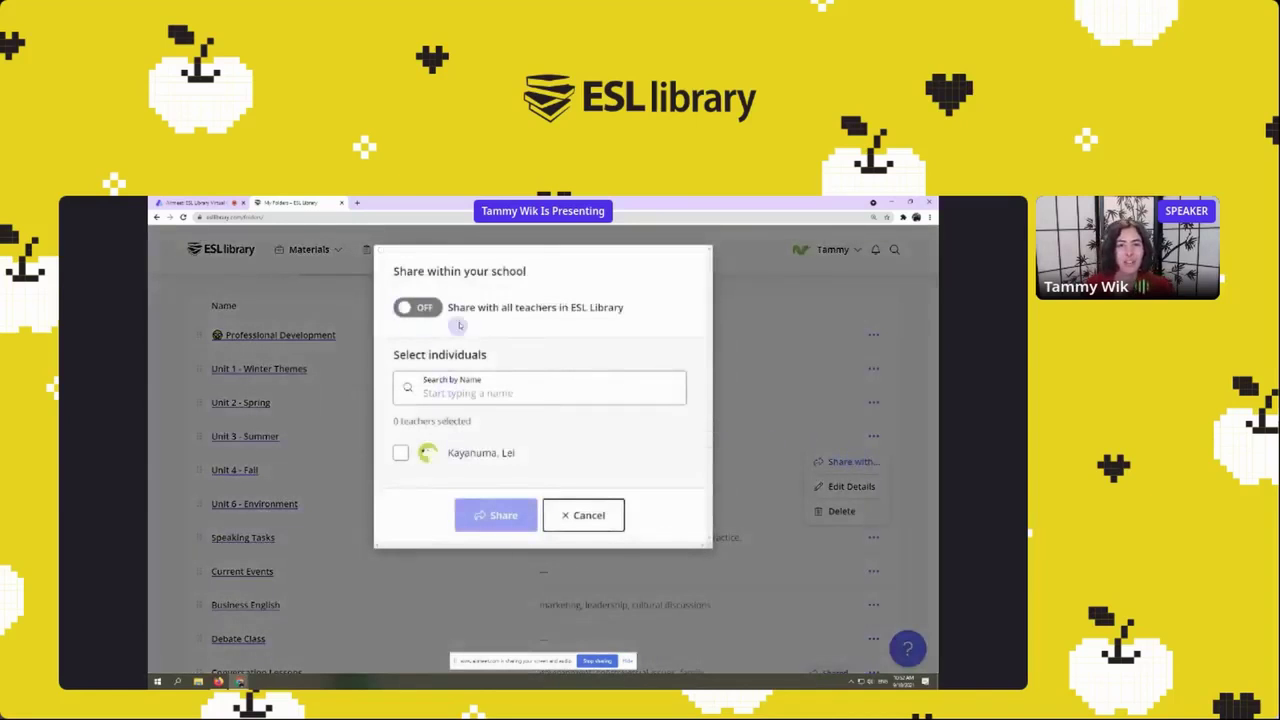
left_click(409, 312)
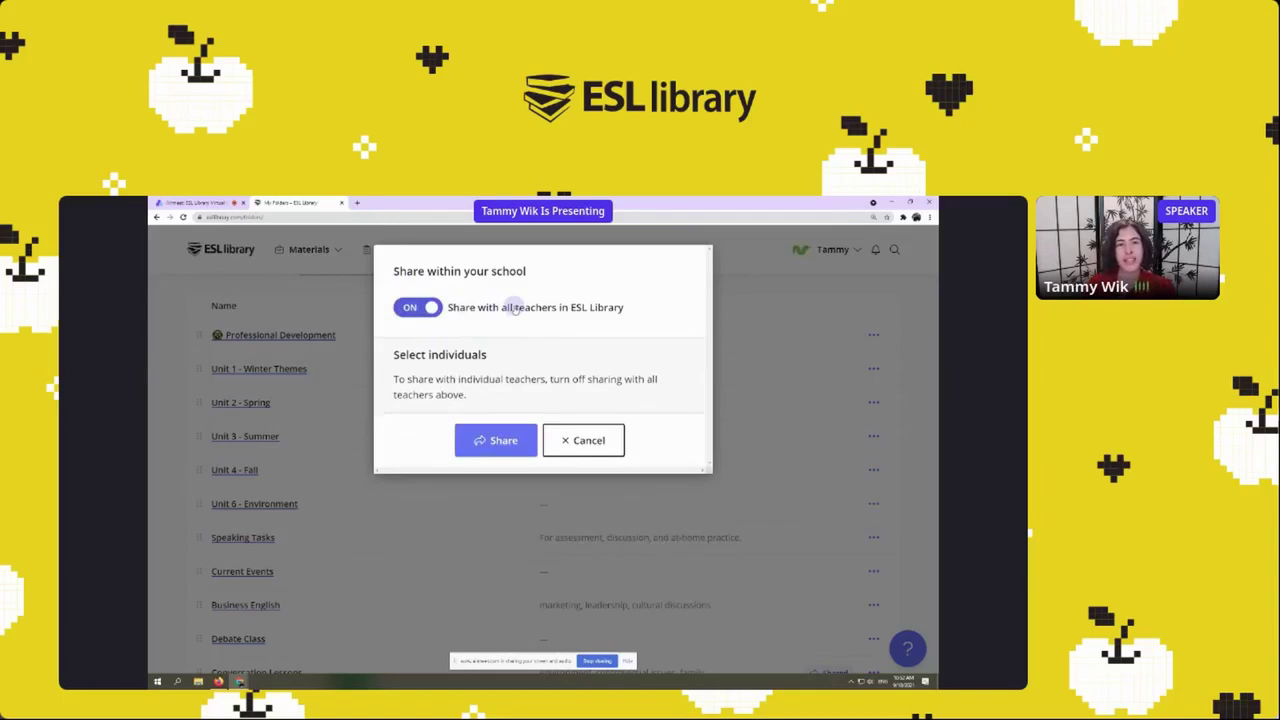
left_click(418, 308)
left_click(400, 455)
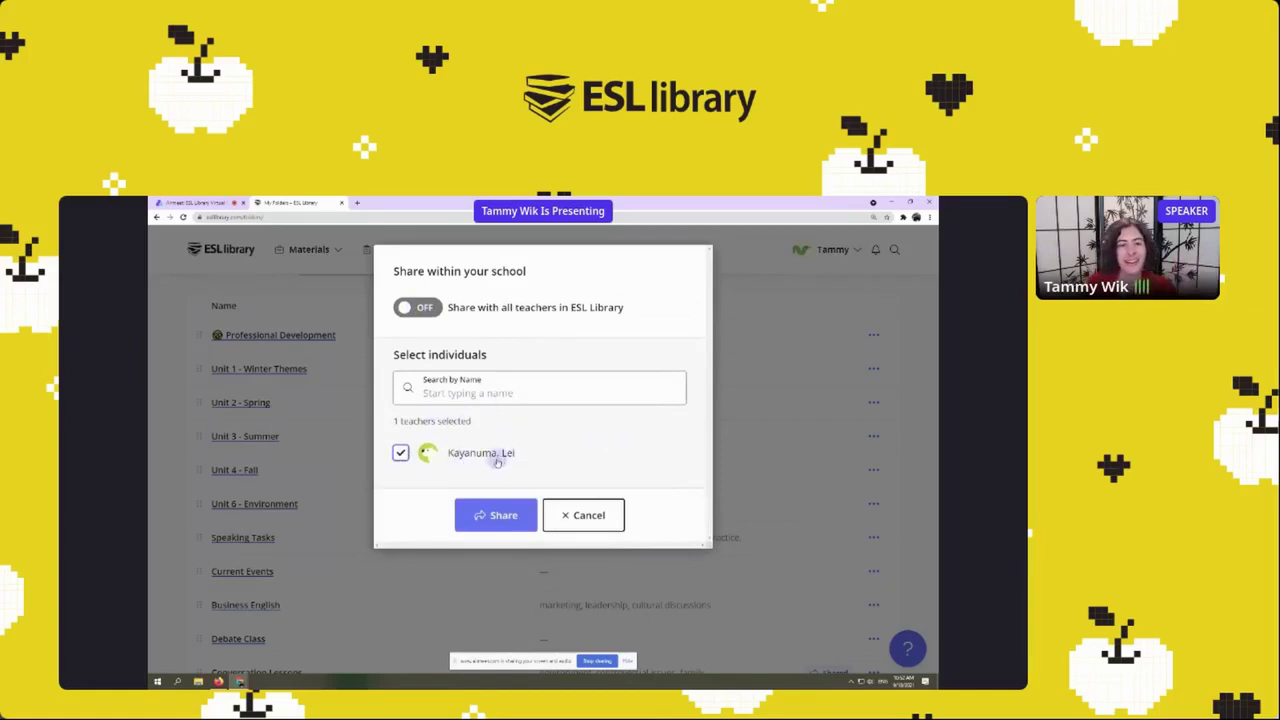
left_click(400, 453)
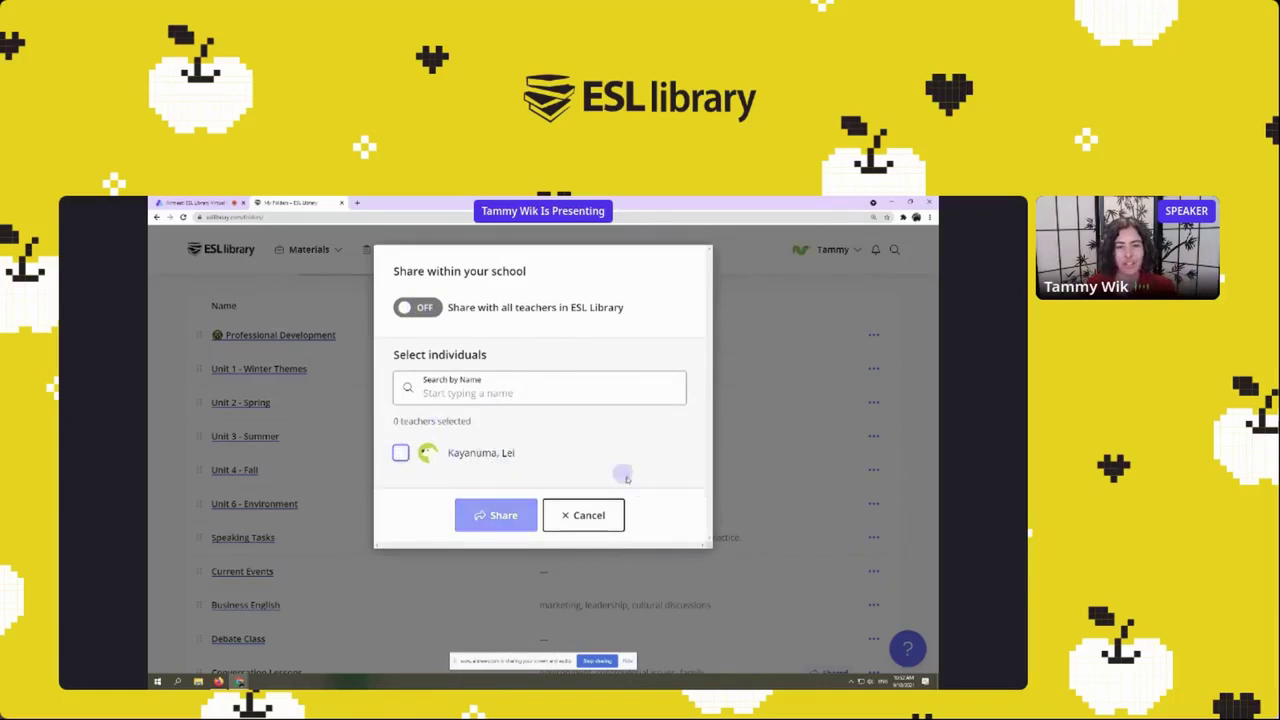
left_click(589, 515)
Show the folders under Shared With Me and look over their details, authors and sharing dates.
scroll(420, 453, "up", 3)
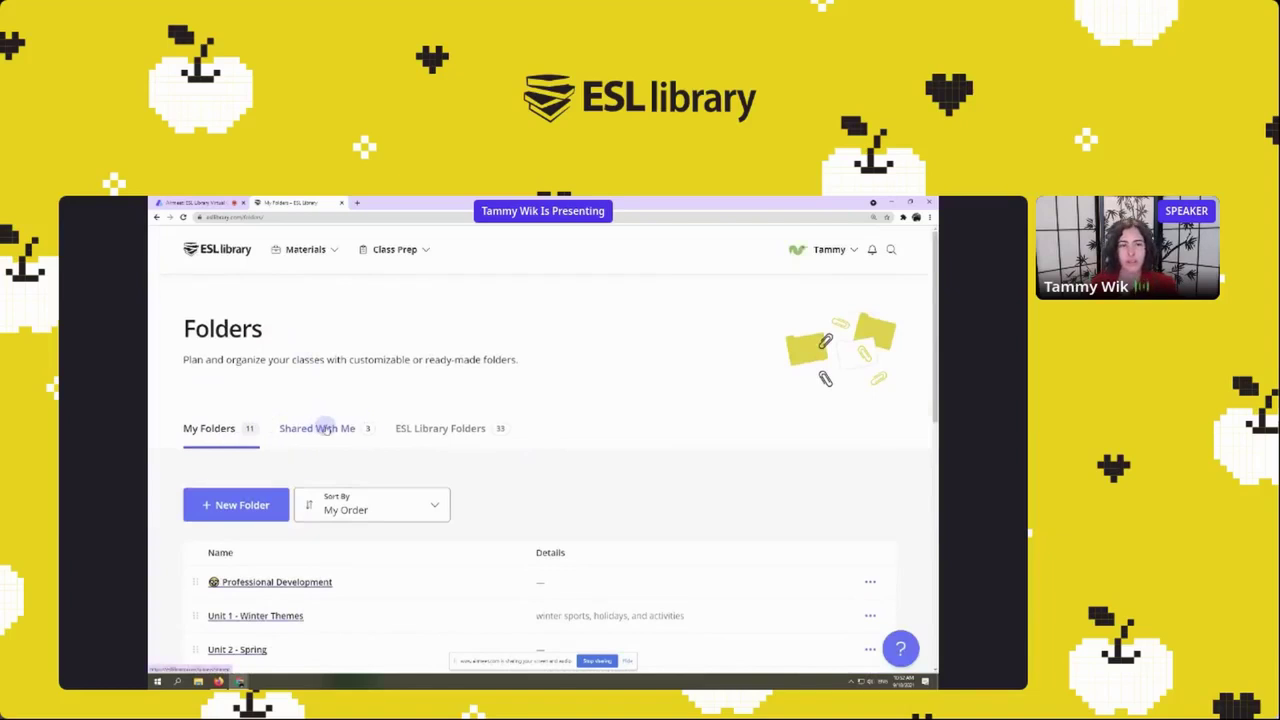
left_click(325, 428)
scroll(430, 377, "down", 2)
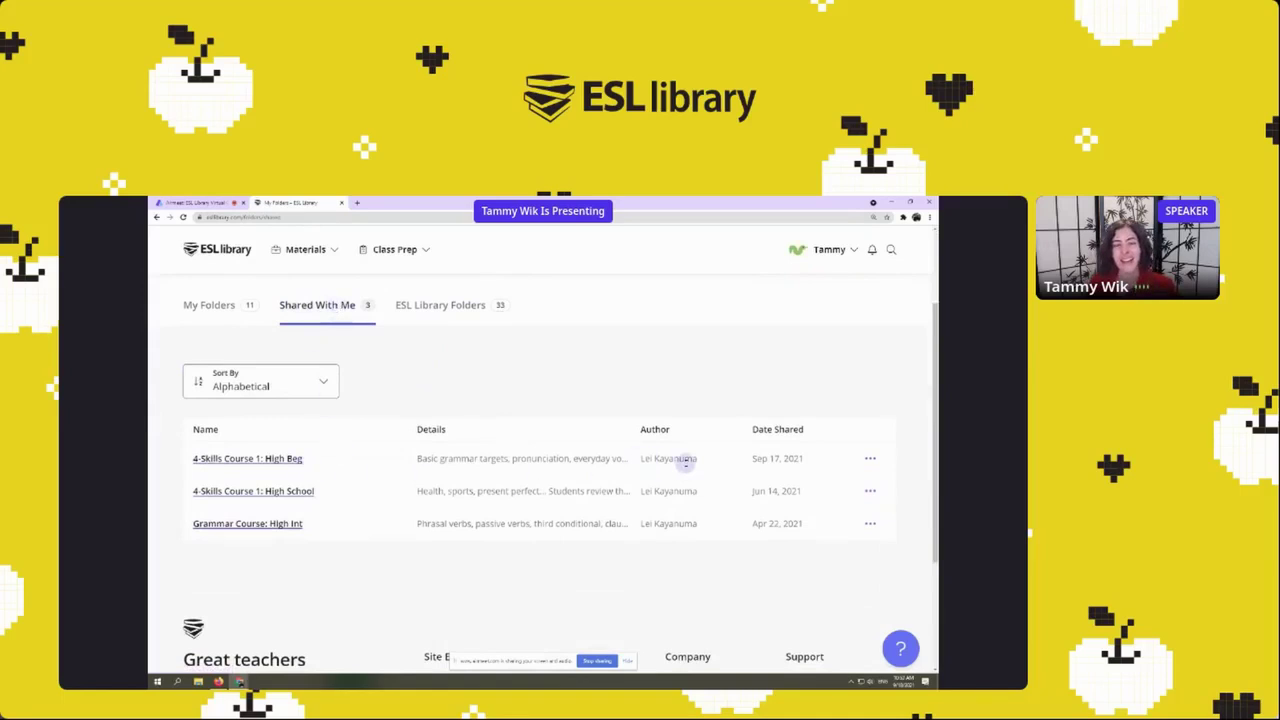
left_click(870, 458)
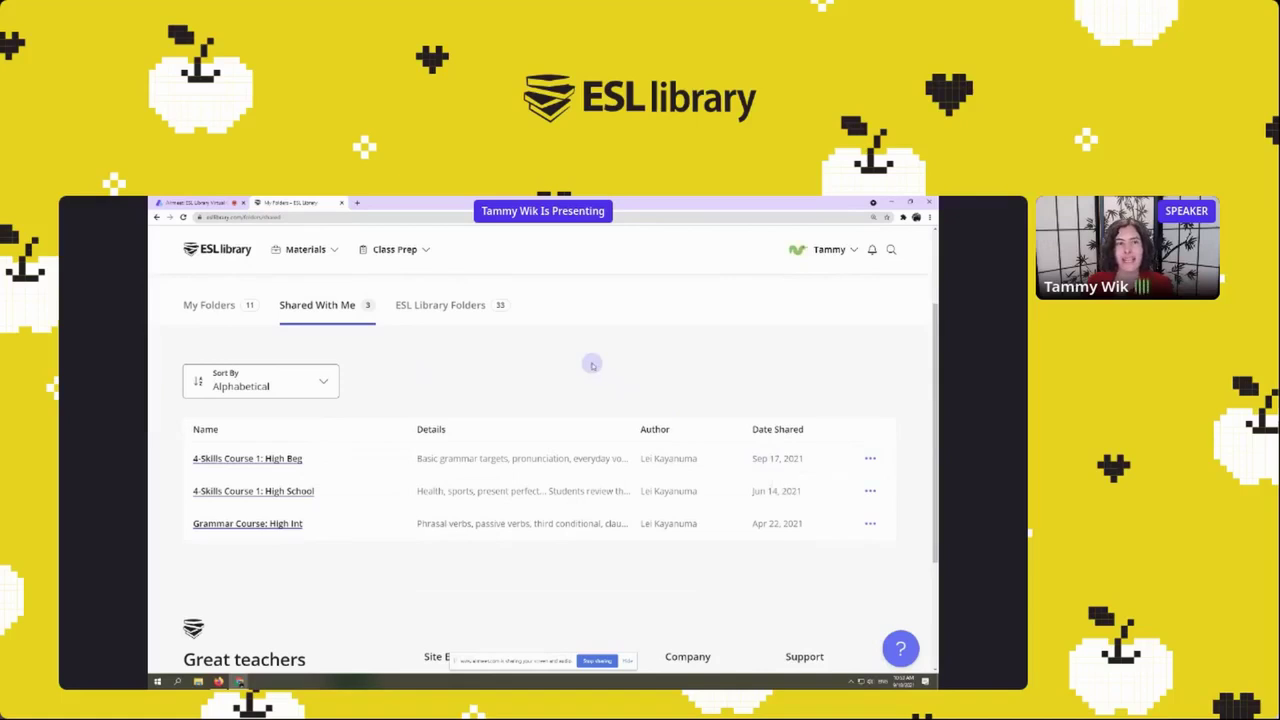
scroll(420, 375, "up", 2)
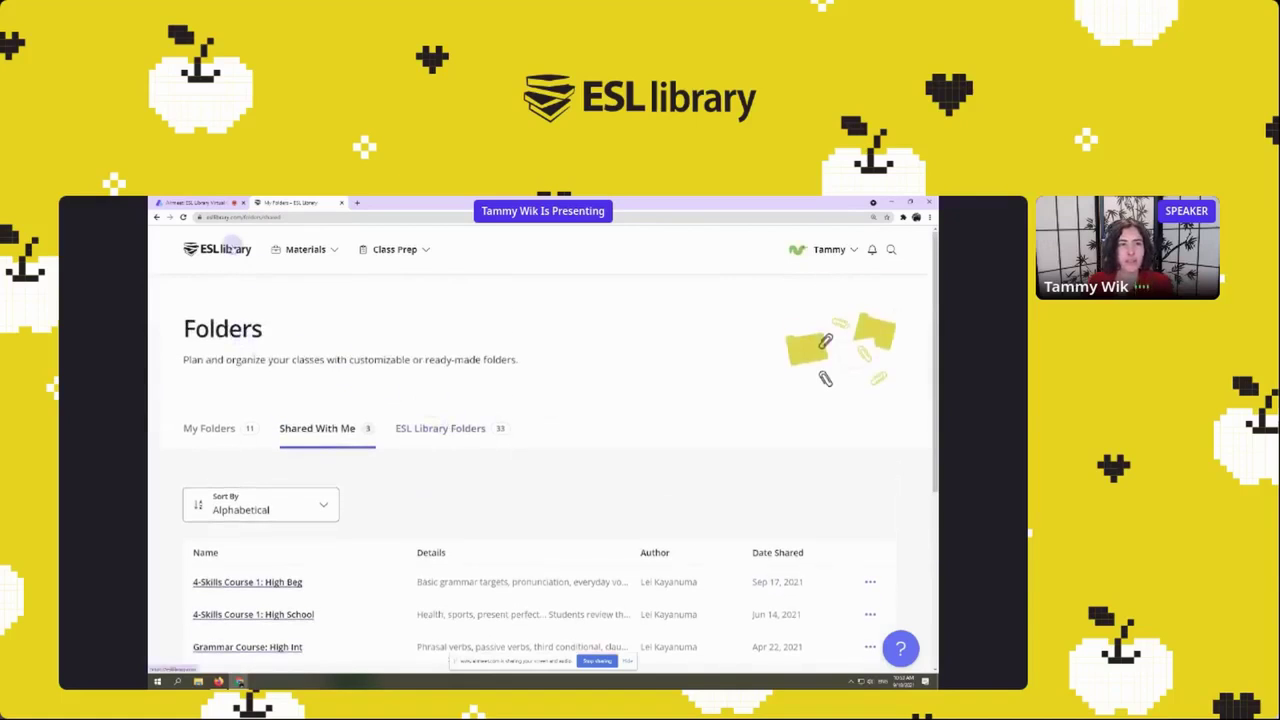
Return to the site's home page and reduce the page zoom by one level.
left_click(233, 249)
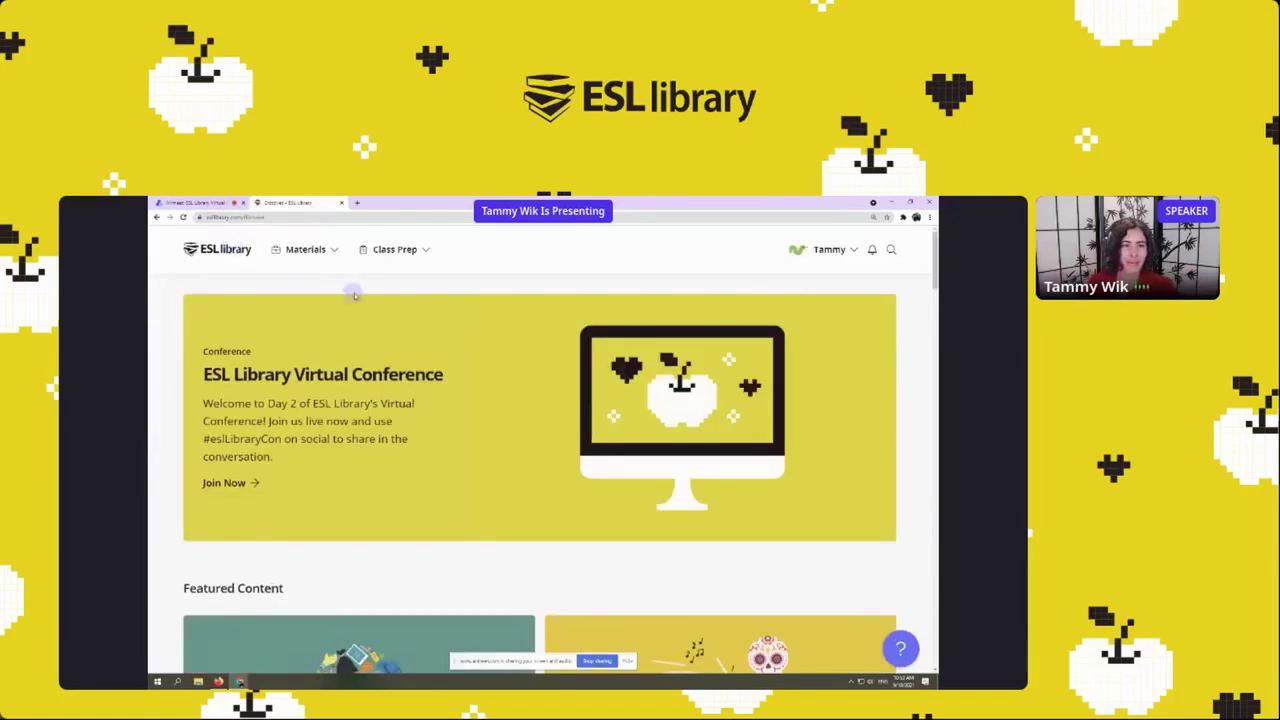
key("ctrl+minus")
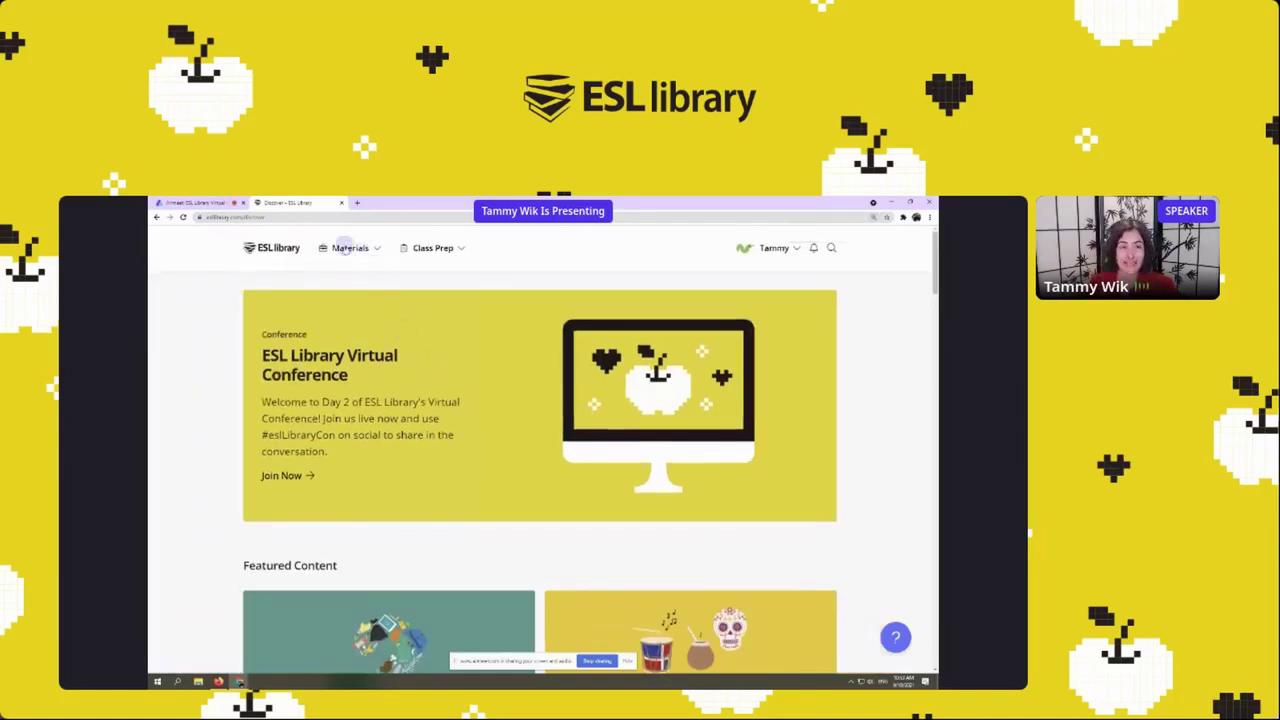
Open the Lessons section of the materials and go to the Discussion Starters lessons under Discussions & Debates.
left_click(347, 248)
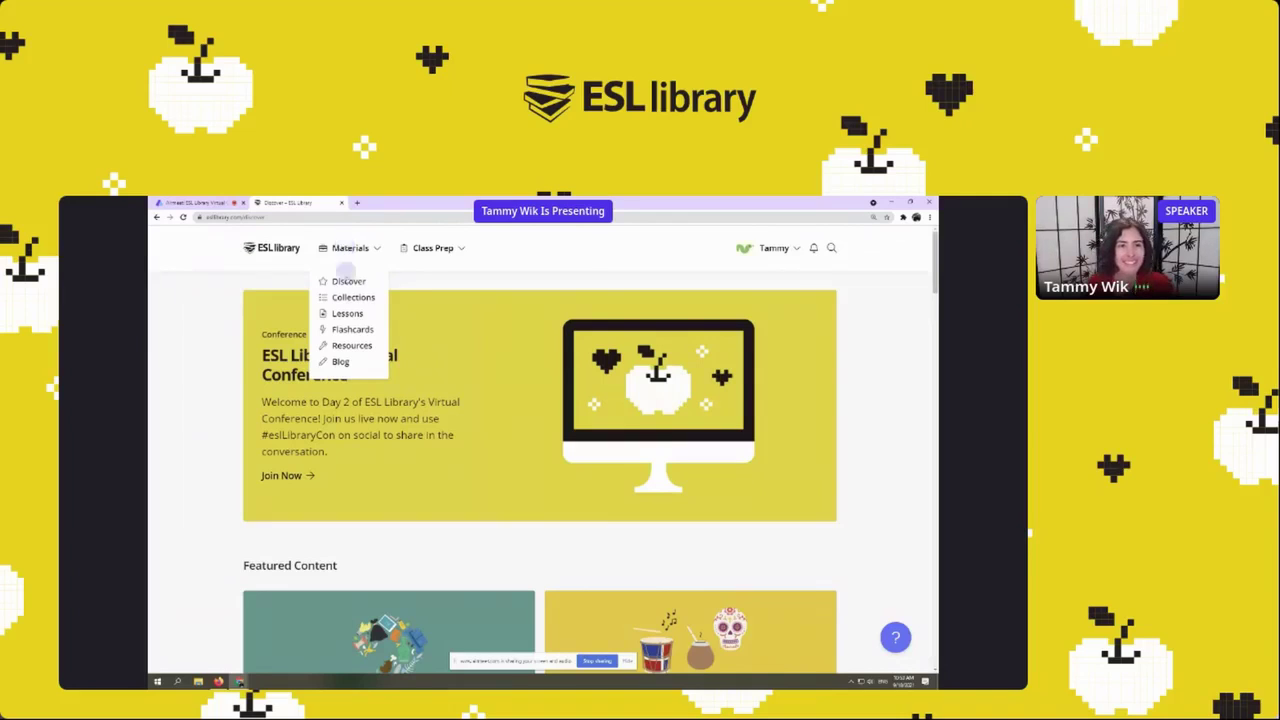
left_click(346, 314)
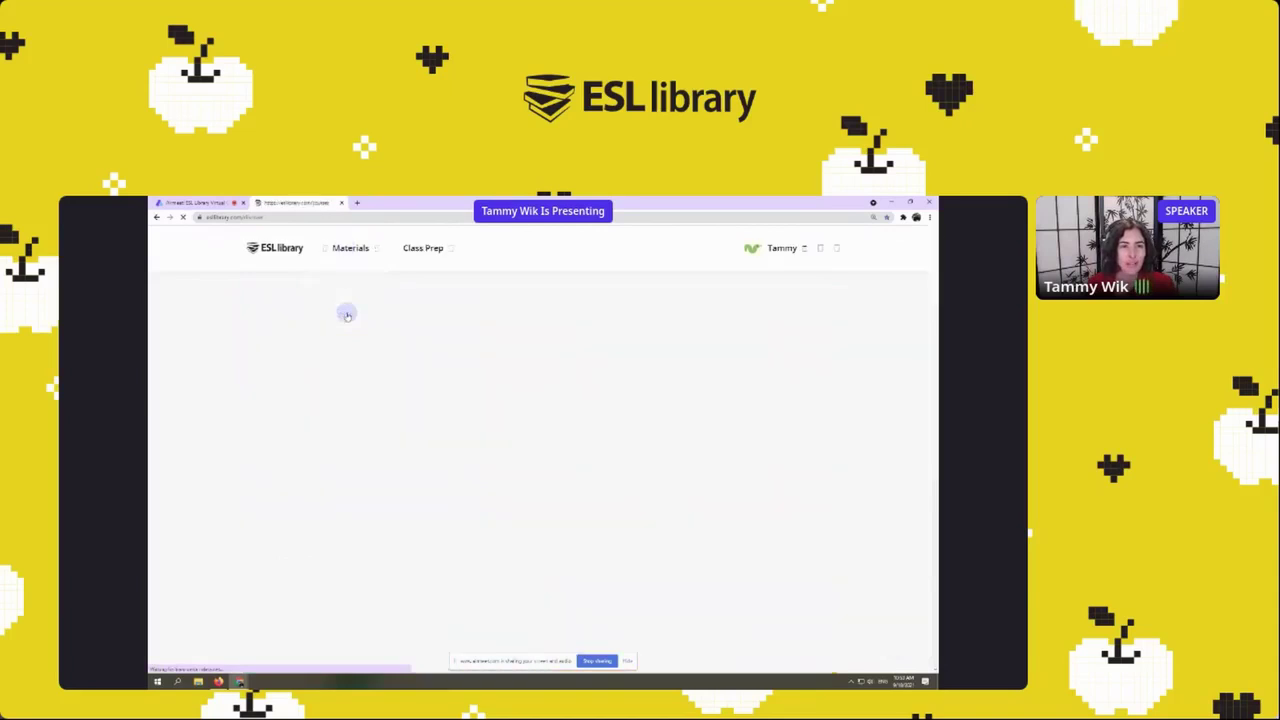
scroll(637, 395, "down", 1)
scroll(637, 395, "down", 5)
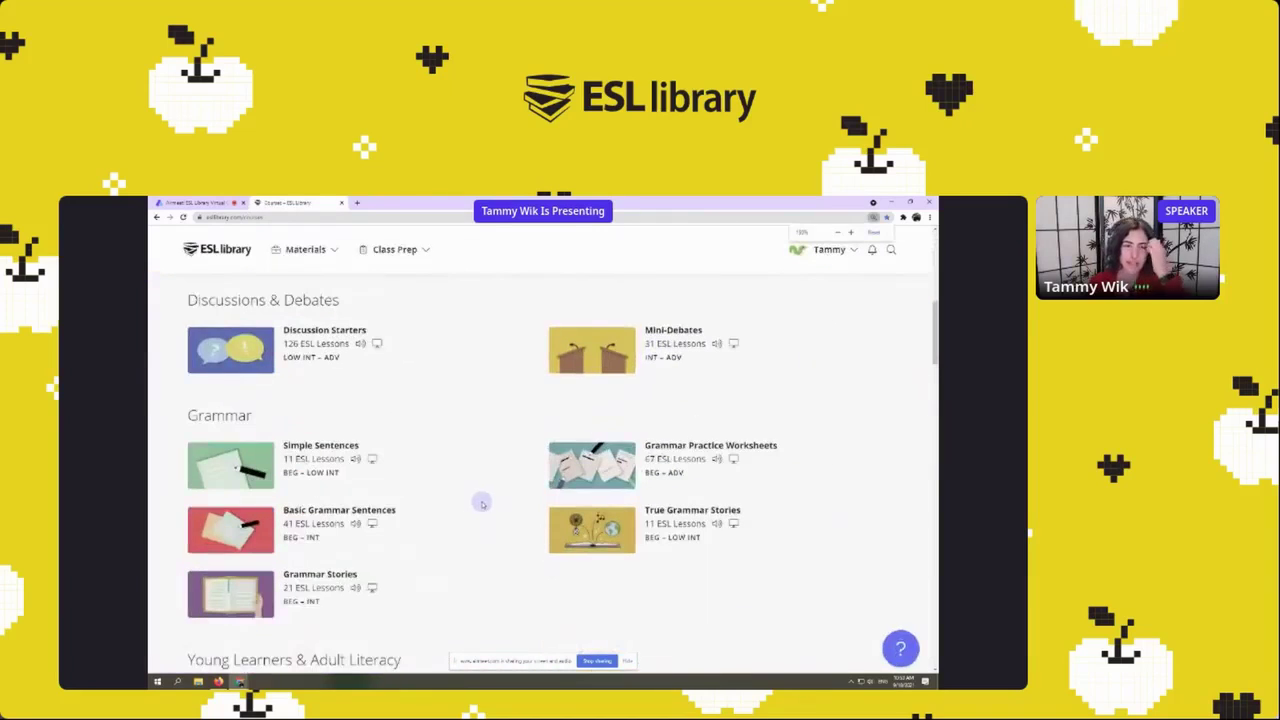
left_click(318, 342)
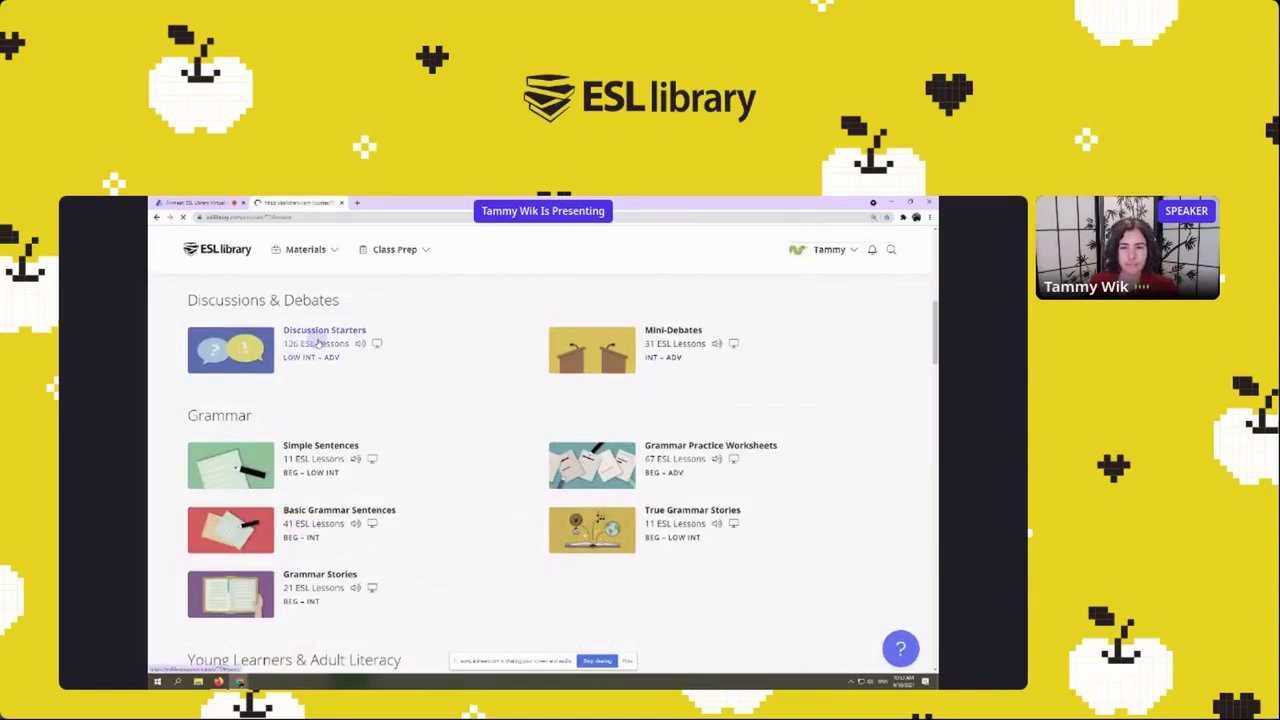
Reduce the page zoom by one level and open the Vanishing Honeybees lesson from the Environment category.
scroll(595, 410, "down", 5)
scroll(595, 410, "down", 1)
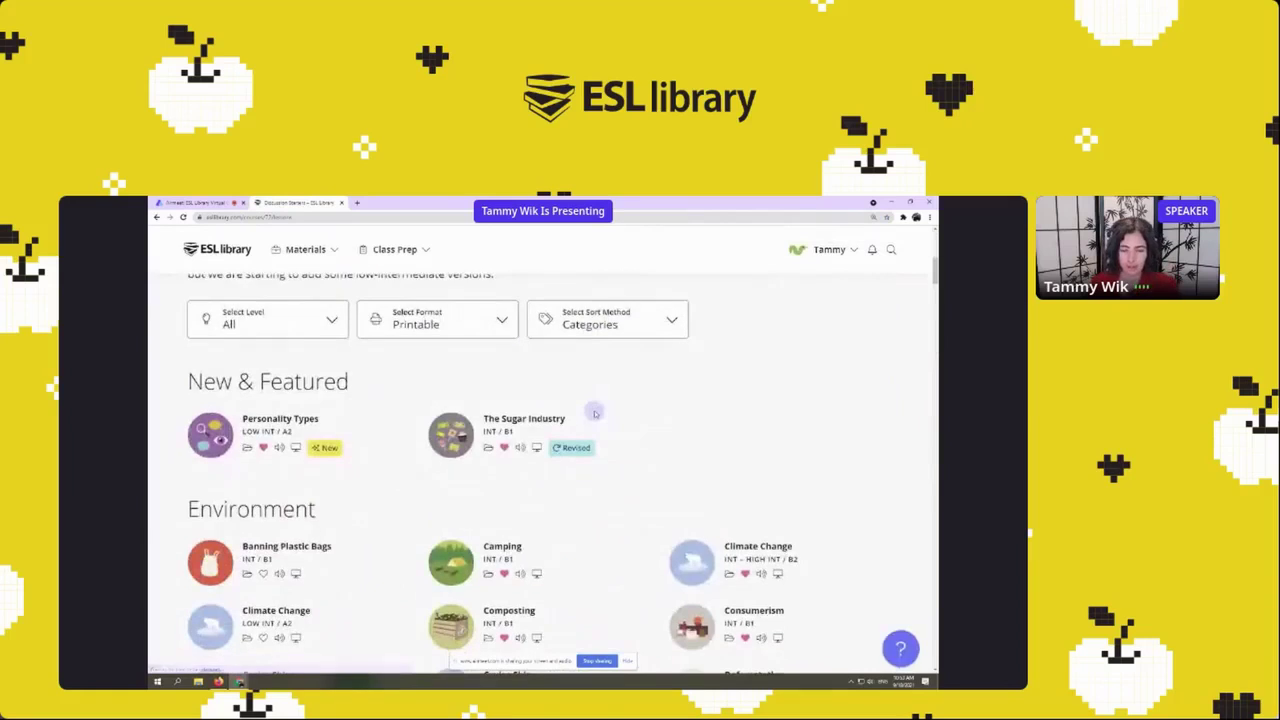
key("ctrl+minus")
scroll(620, 418, "down", 5)
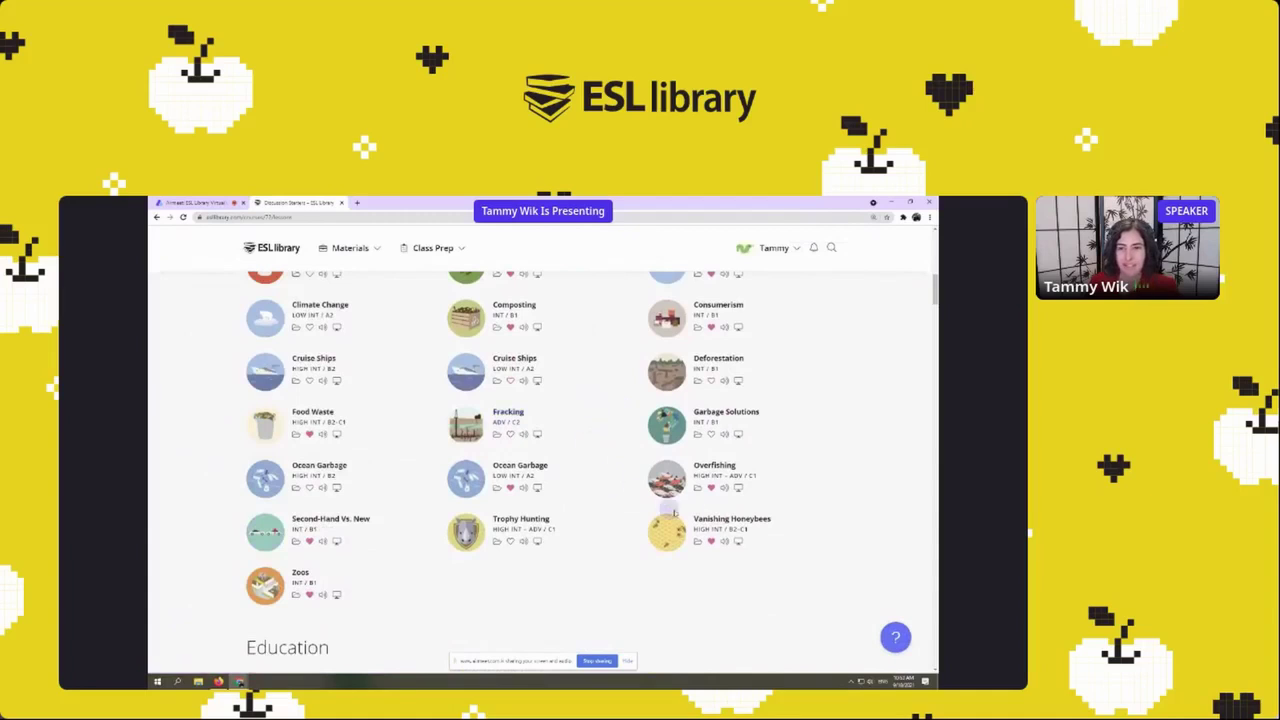
left_click(718, 521)
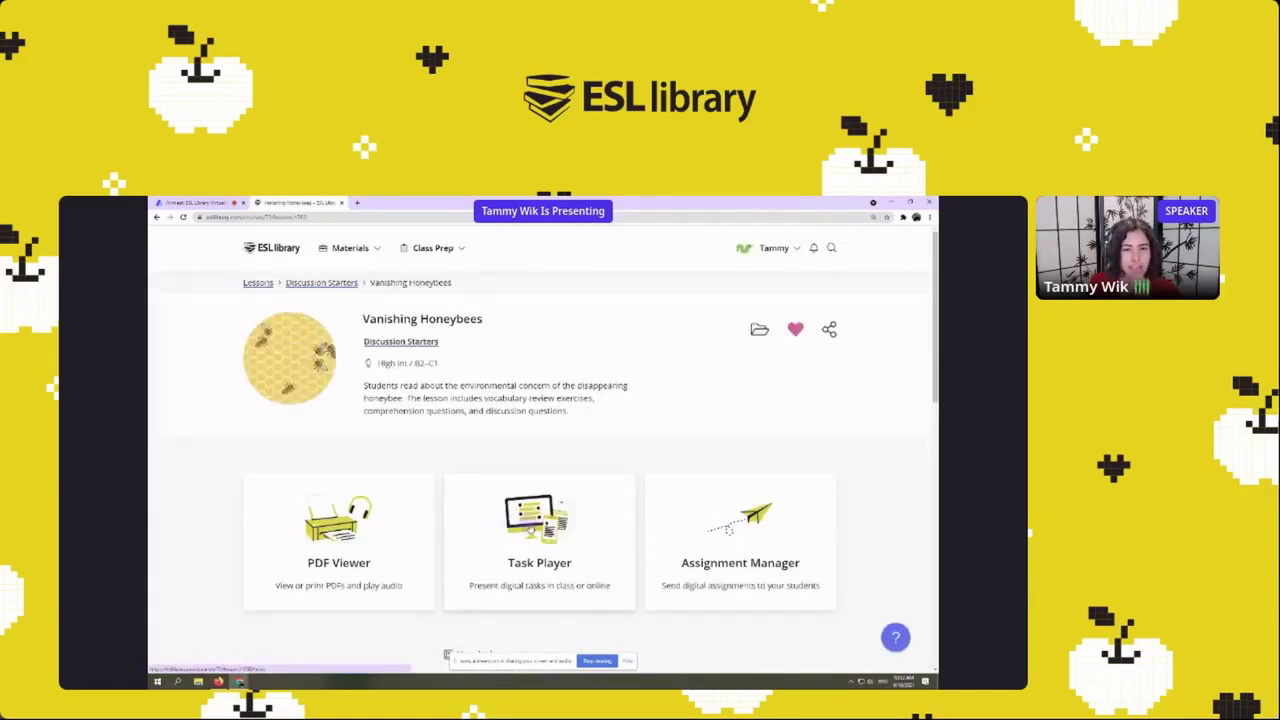
Preview the lesson's Task Player and PDF Viewer, closing each one to return to the Vanishing Honeybees page.
left_click(530, 527)
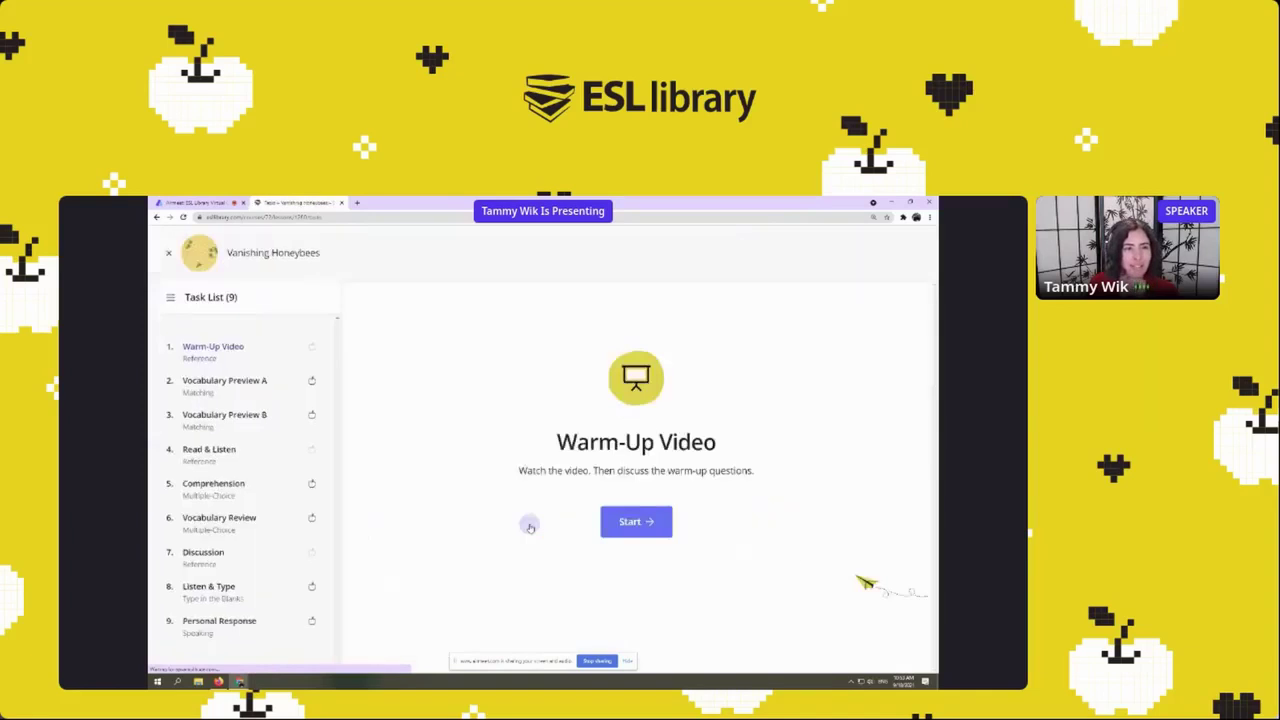
left_click(168, 253)
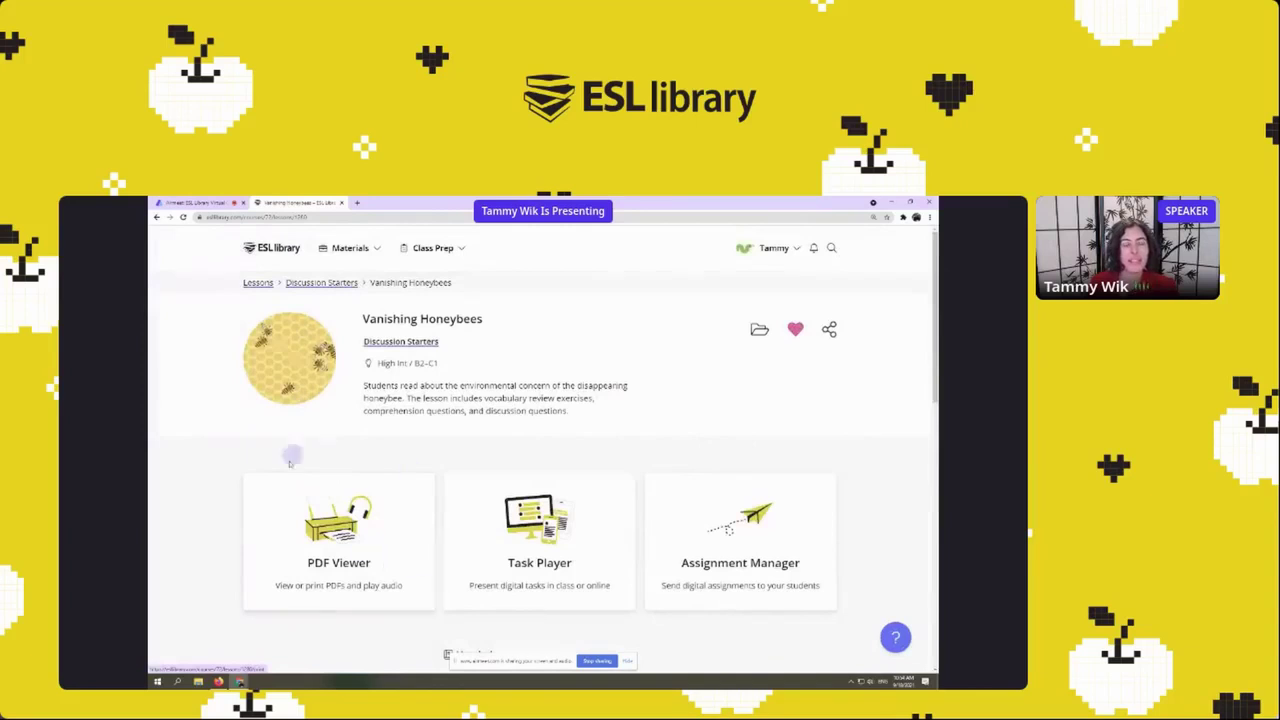
left_click(330, 551)
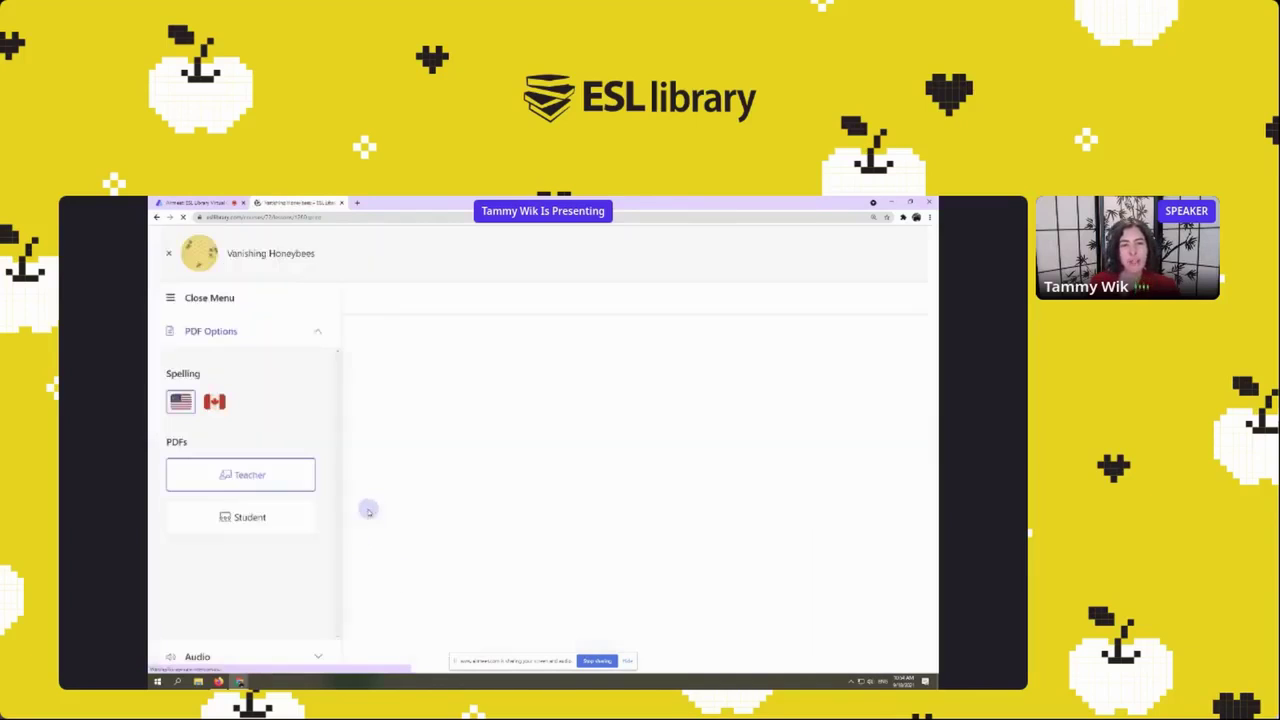
left_click(167, 248)
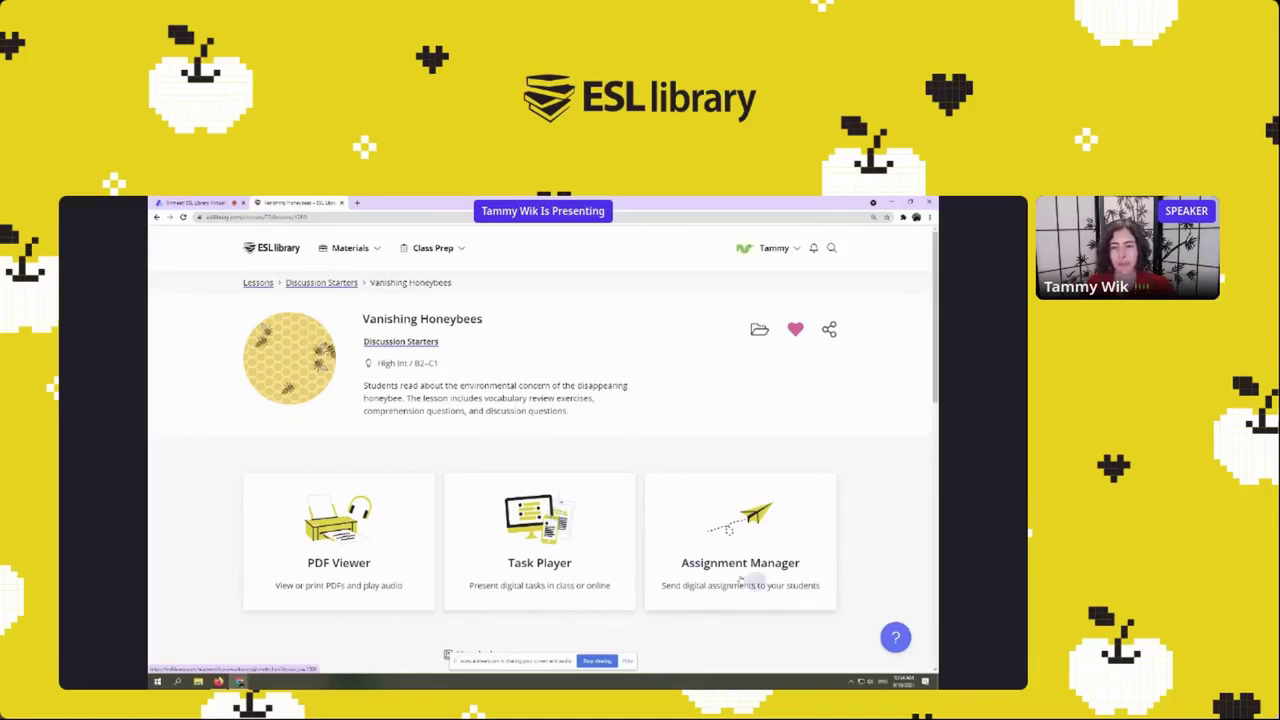
Open the Vanishing Honeybees PDF in the viewer and look over its audio section and PDF options.
left_click(339, 540)
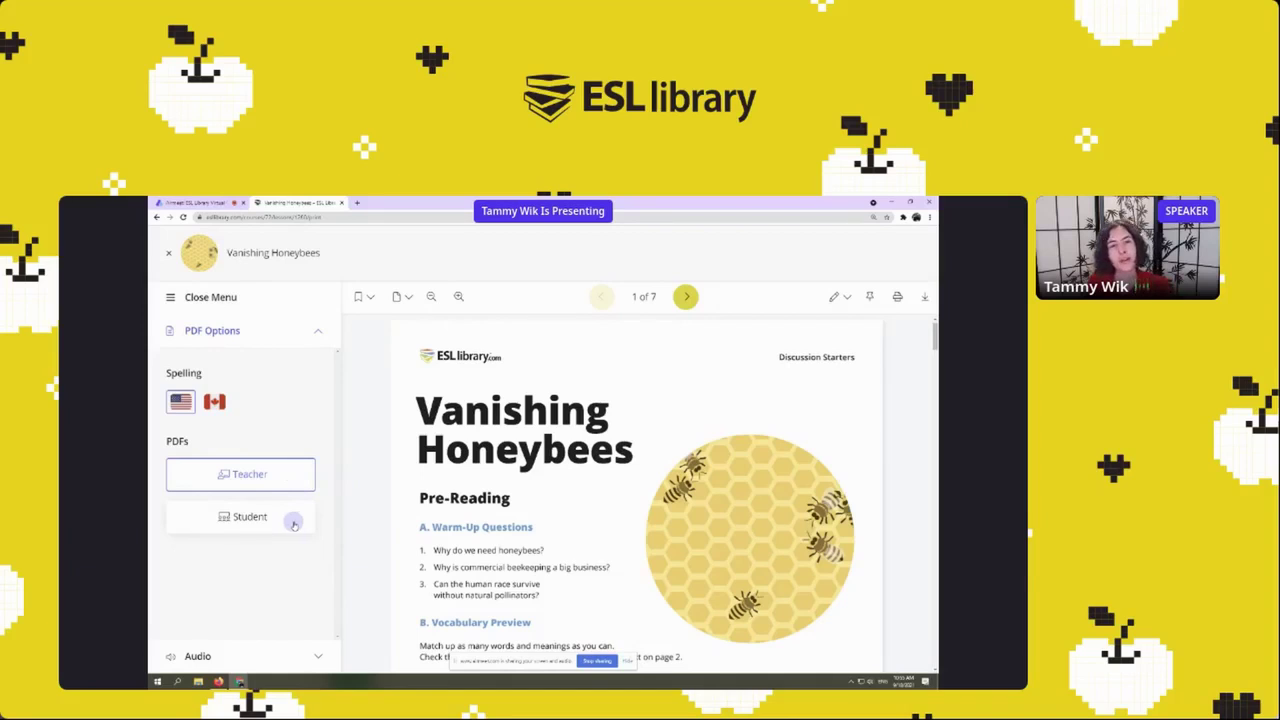
left_click(236, 653)
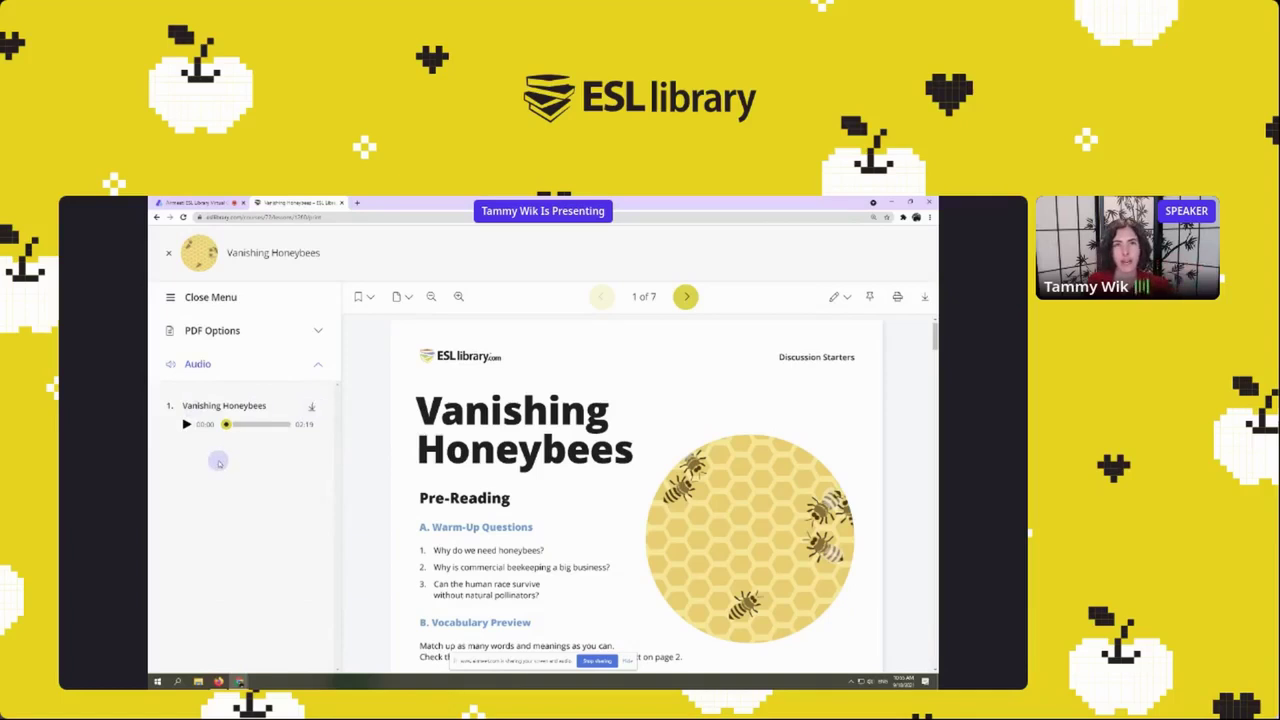
left_click(206, 365)
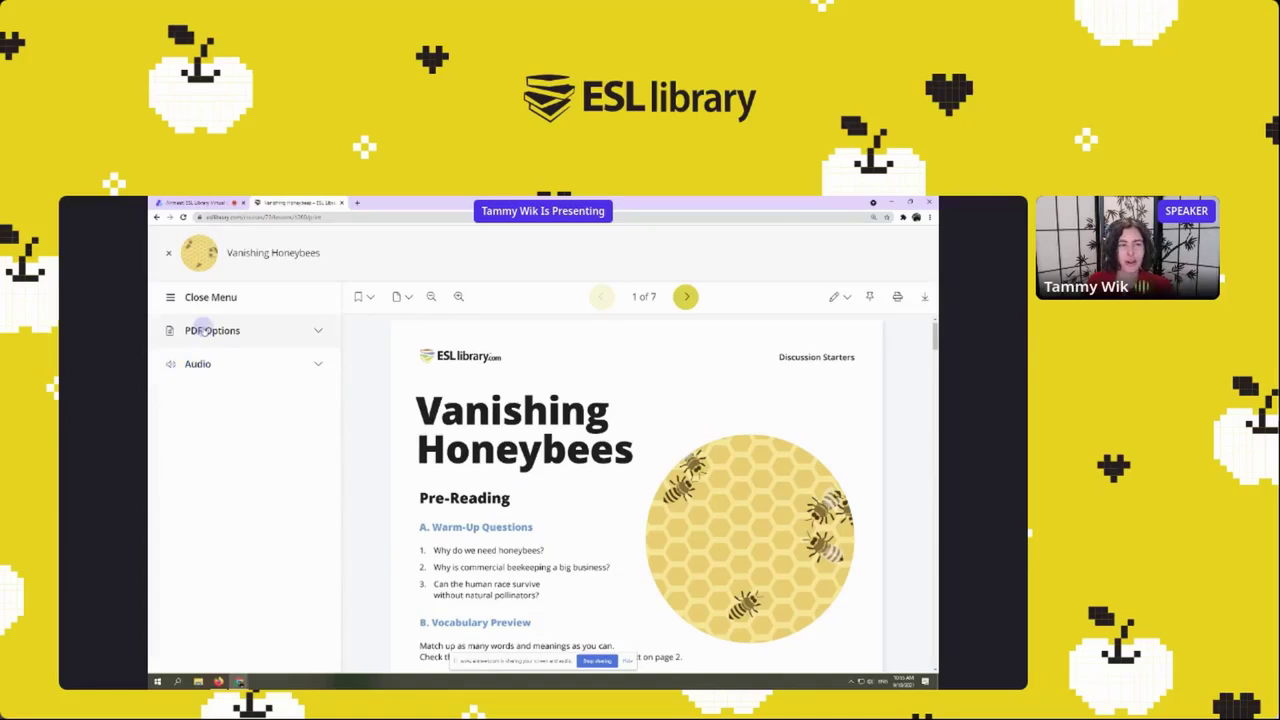
left_click(203, 330)
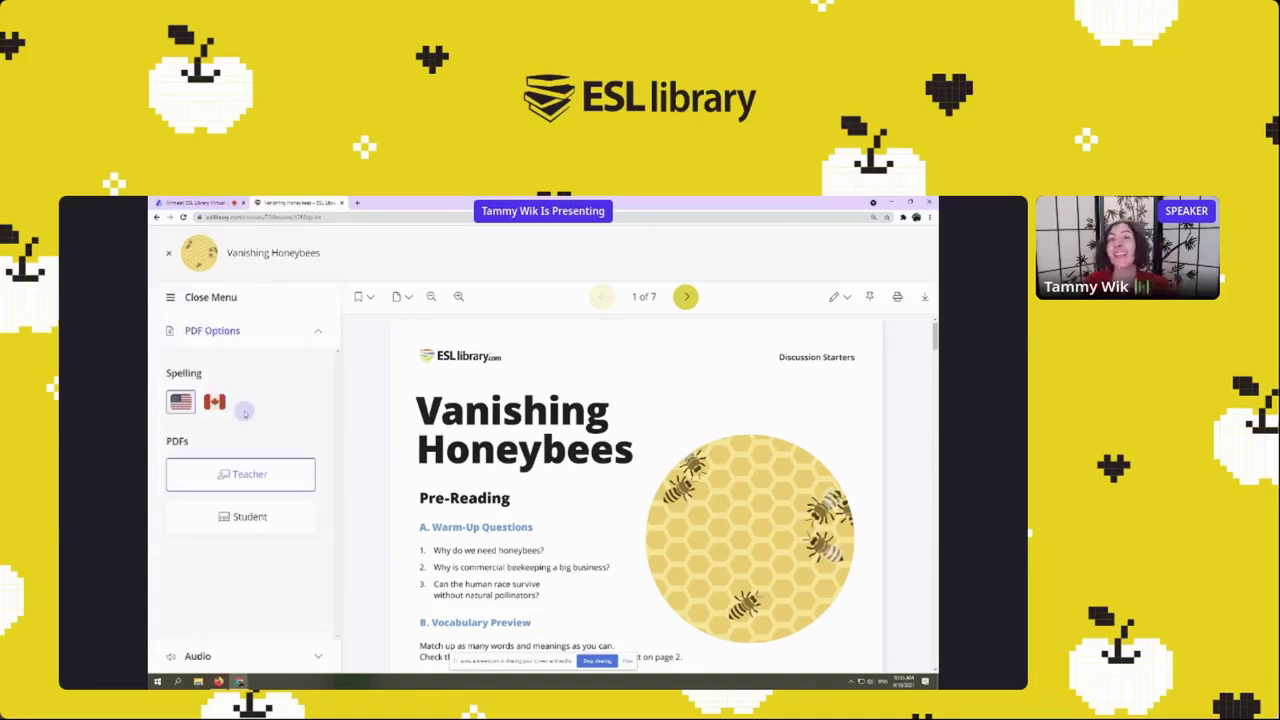
Collapse the PDF viewer's side menu and try enlarging the worksheet by one level and back.
left_click(171, 297)
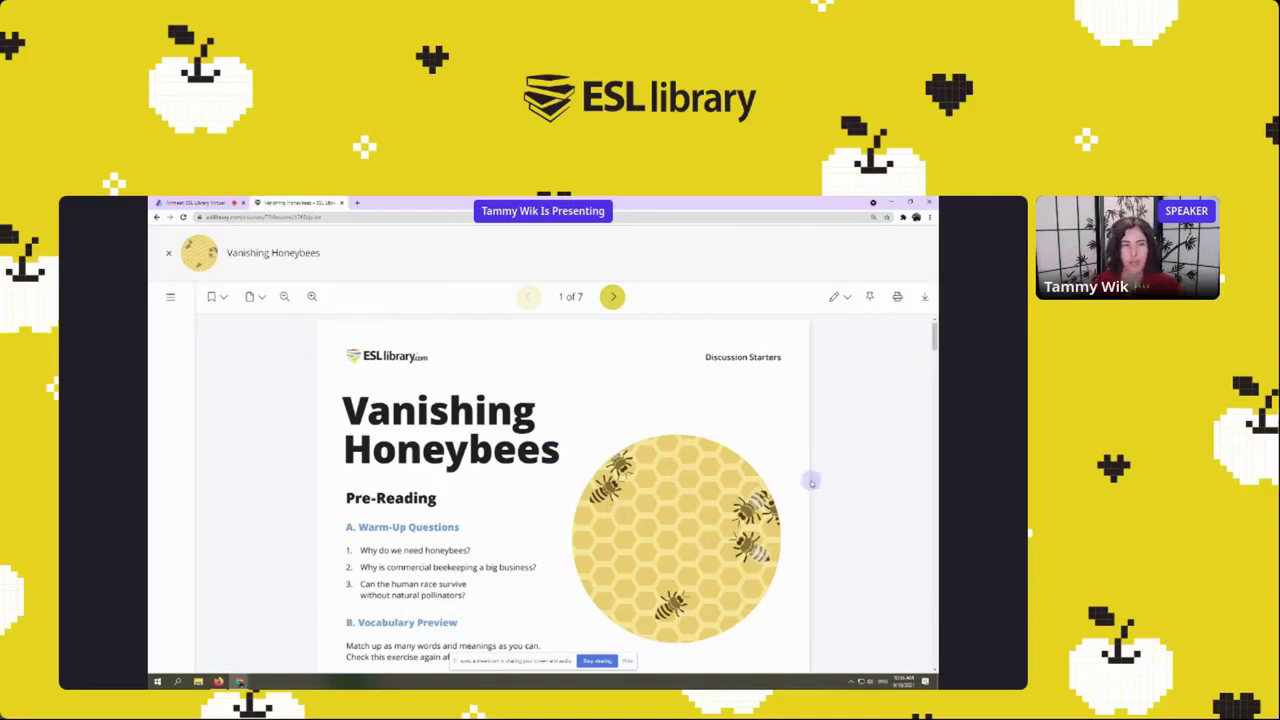
left_click(312, 297)
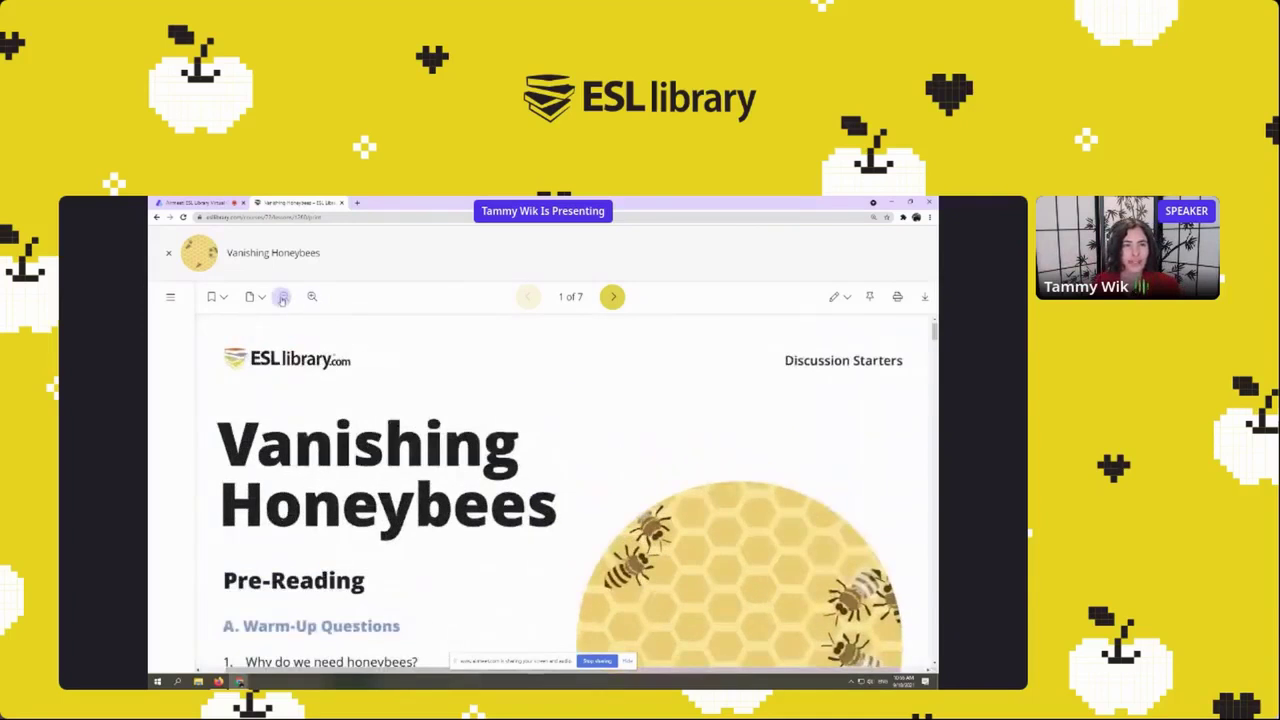
left_click(282, 297)
Draw on the worksheet in purple, underlining "honeybees?" in the first warm-up question and circling the two bees nearest the title.
left_click(842, 297)
left_click(866, 330)
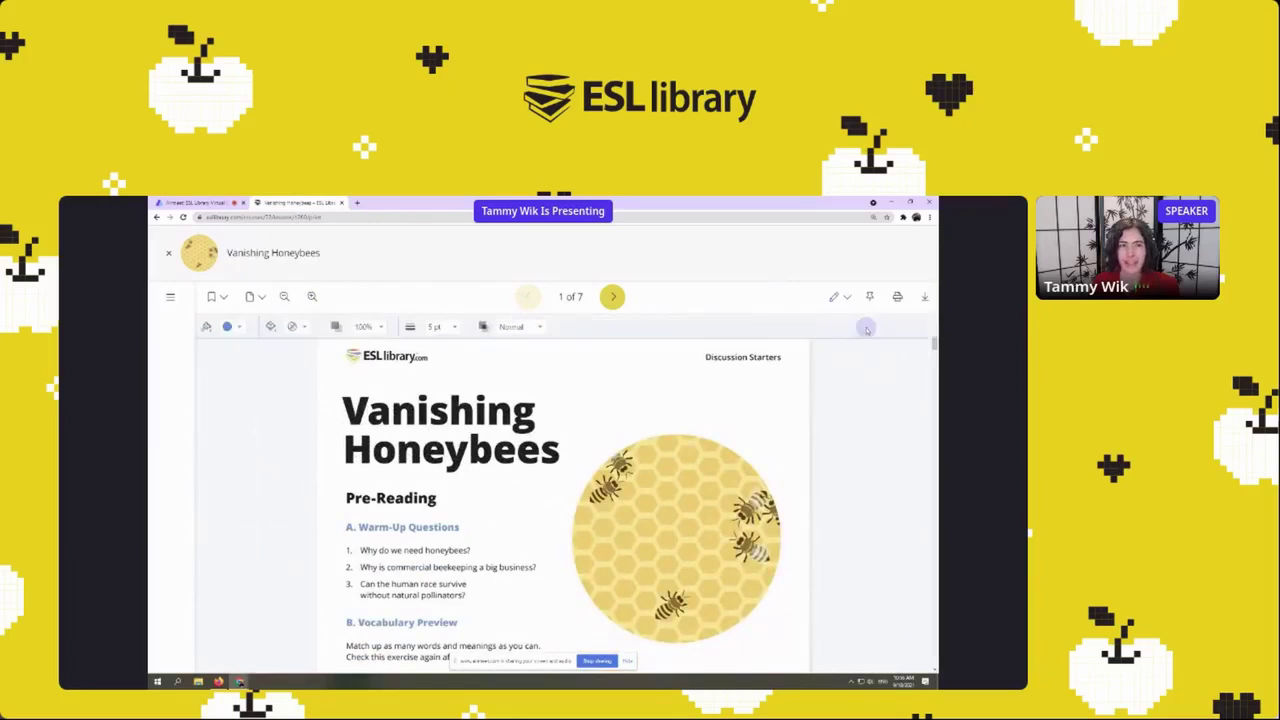
left_click(238, 327)
left_click(308, 346)
scroll(594, 399, "down", 1)
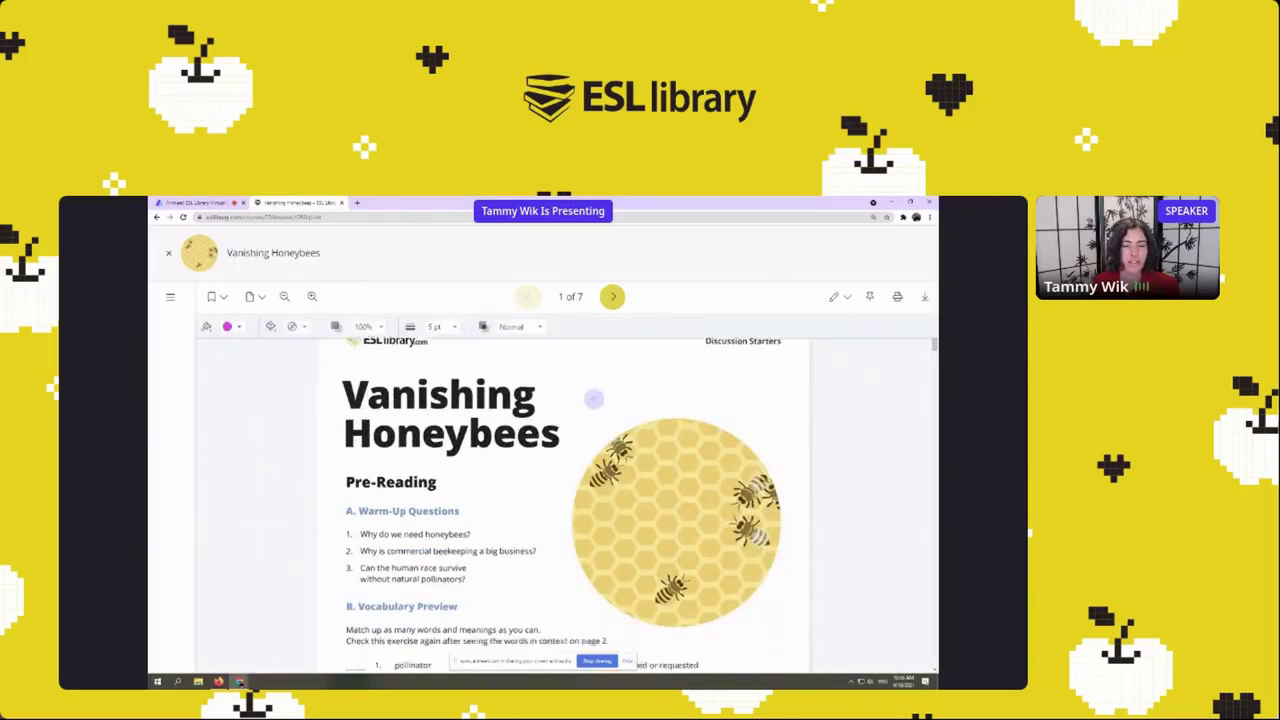
scroll(594, 399, "down", 5)
scroll(594, 399, "up", 2)
left_click_drag(426, 433, 487, 431)
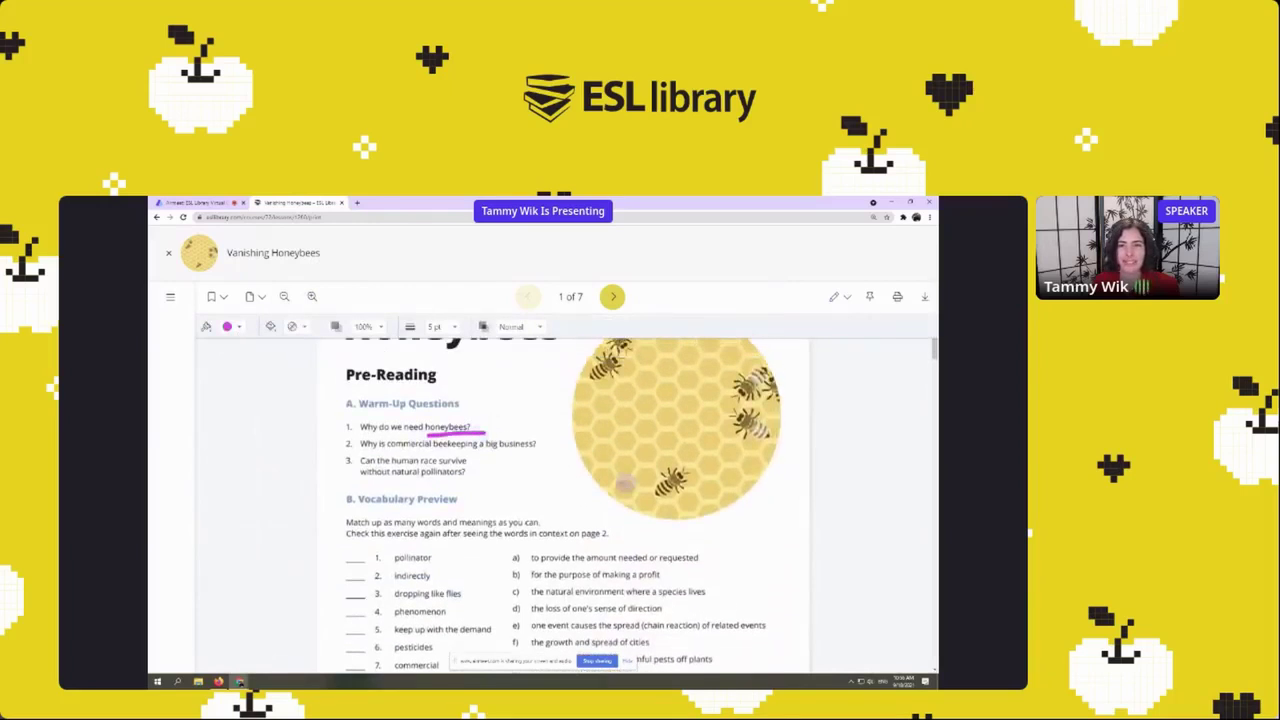
scroll(625, 483, "up", 3)
mouse_move(662, 495)
left_mouse_down()
mouse_move(630, 432)
mouse_move(665, 500)
left_mouse_up()
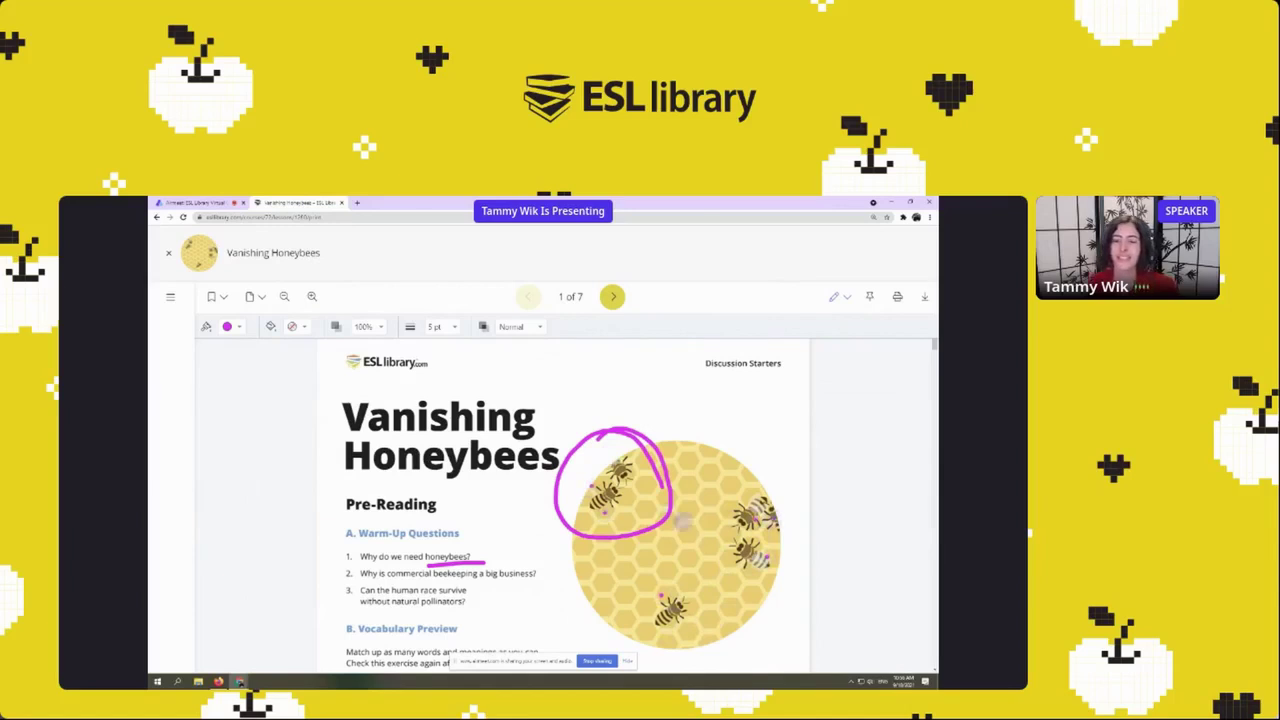
Erase parts of the purple circle around the two bees with the eraser tool.
left_click(847, 297)
left_click(846, 347)
mouse_move(578, 444)
left_mouse_down()
mouse_move(683, 489)
mouse_move(640, 528)
mouse_move(672, 500)
mouse_move(660, 482)
left_mouse_up()
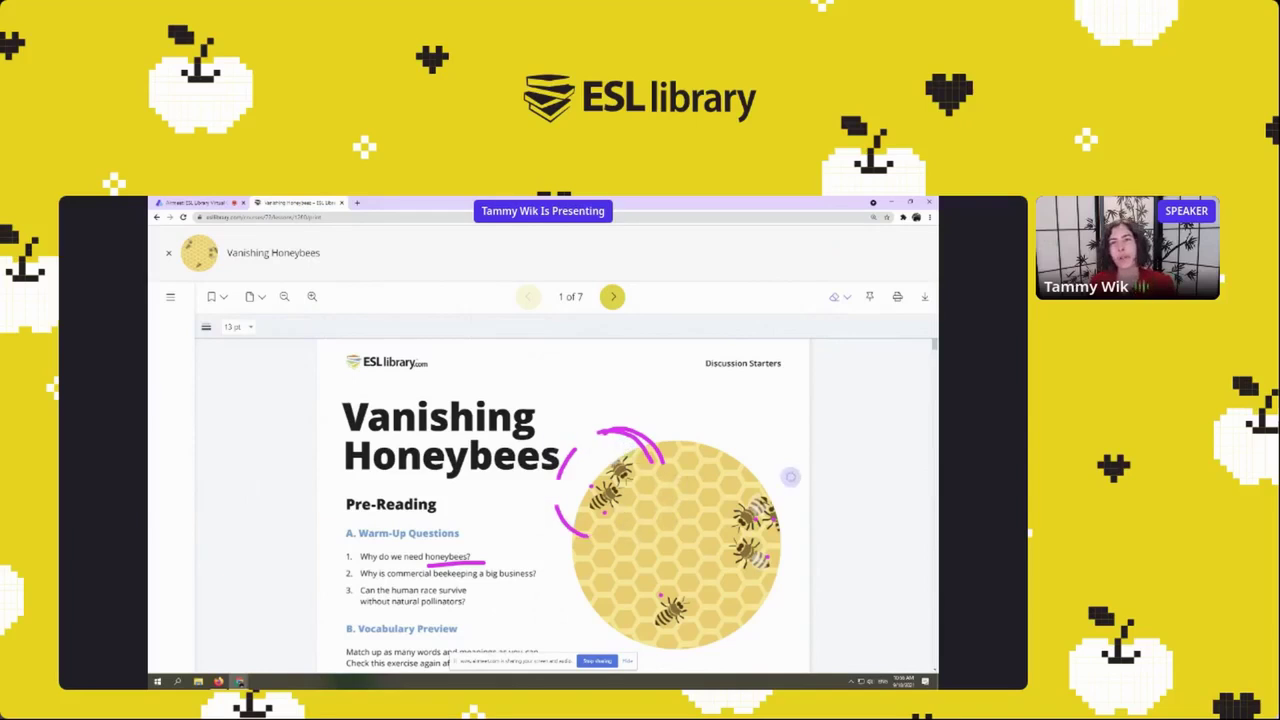
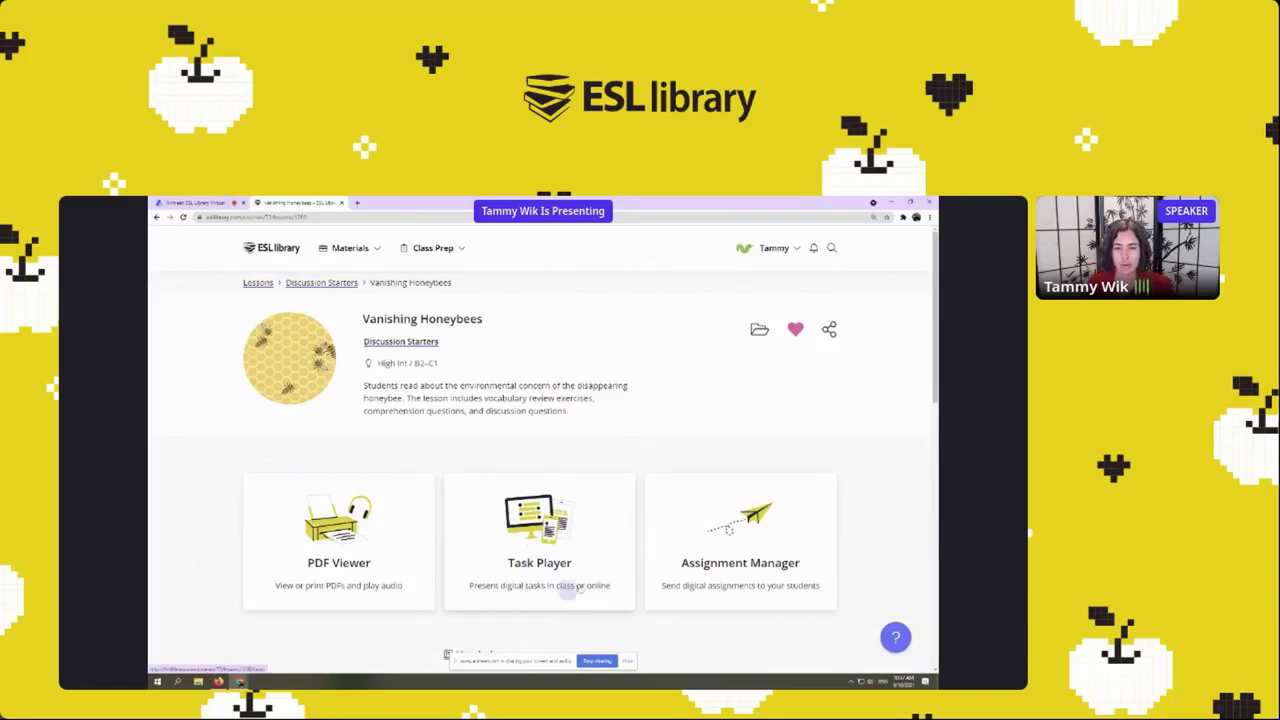
Open the lesson's Task Player, look over the task list from Warm-Up Video to Personal Response, and collapse the list.
left_click(533, 552)
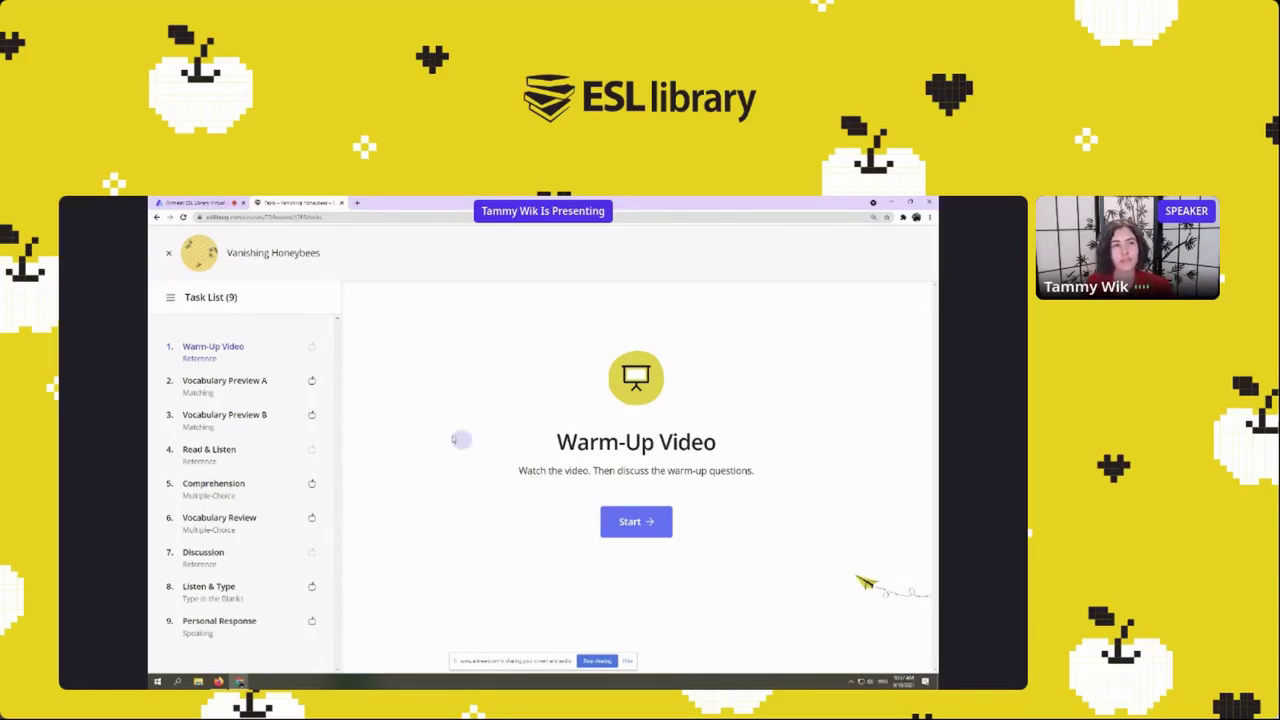
left_click(221, 343)
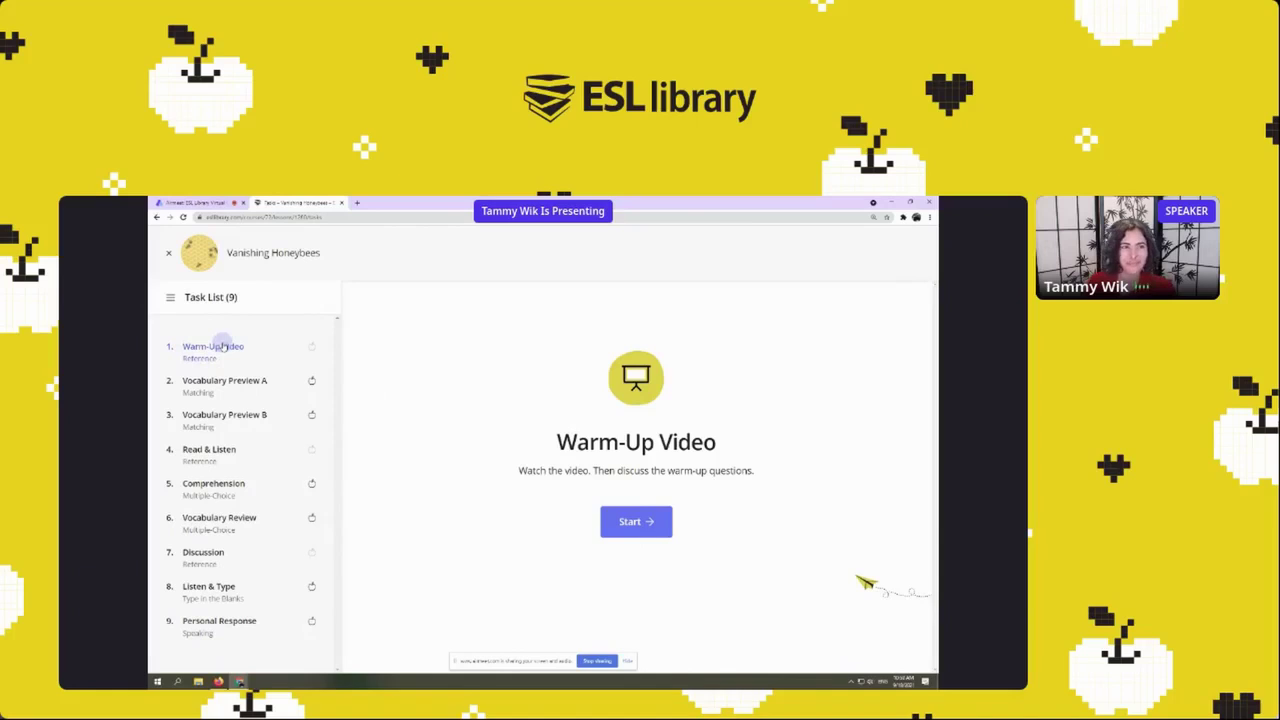
left_click(169, 299)
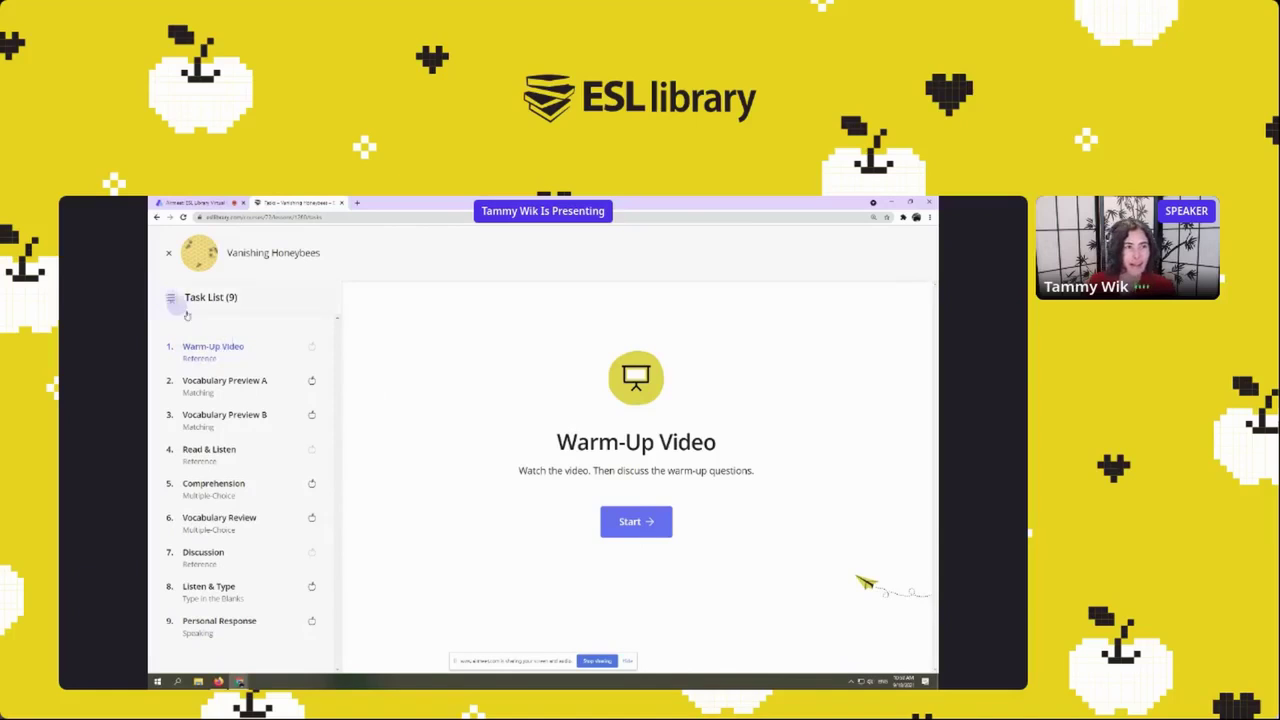
left_click(249, 312)
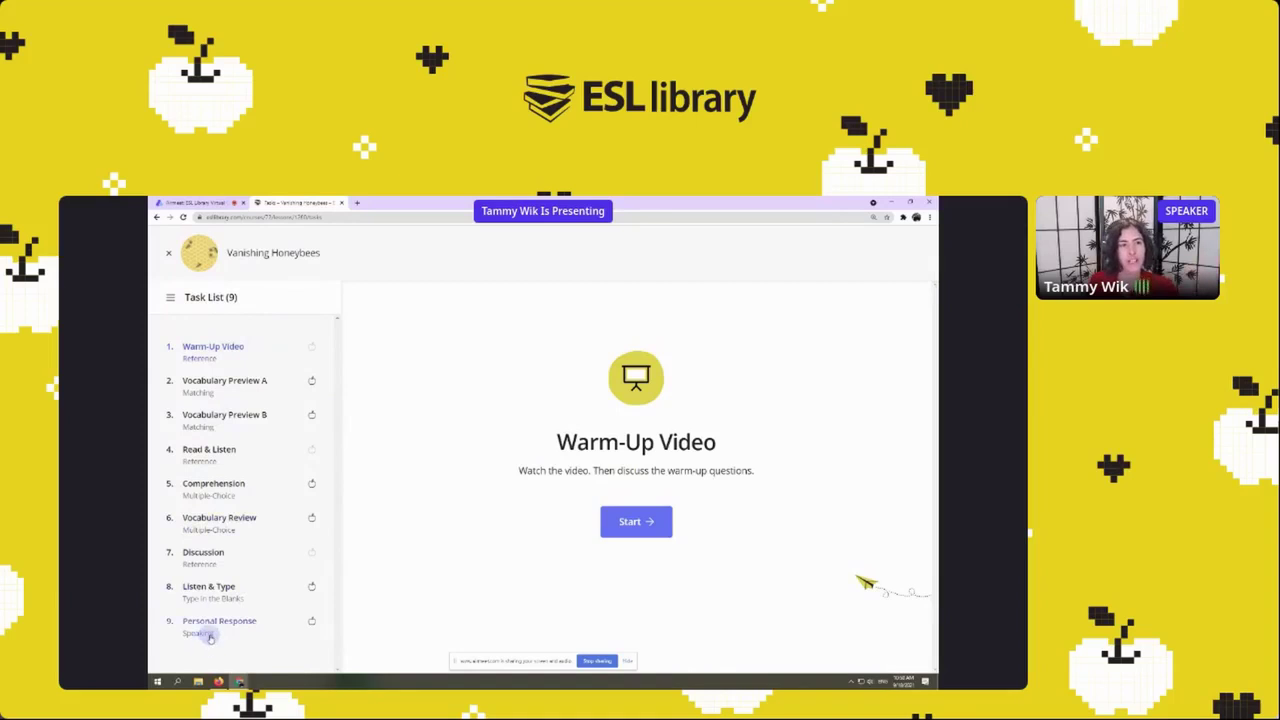
left_click(170, 299)
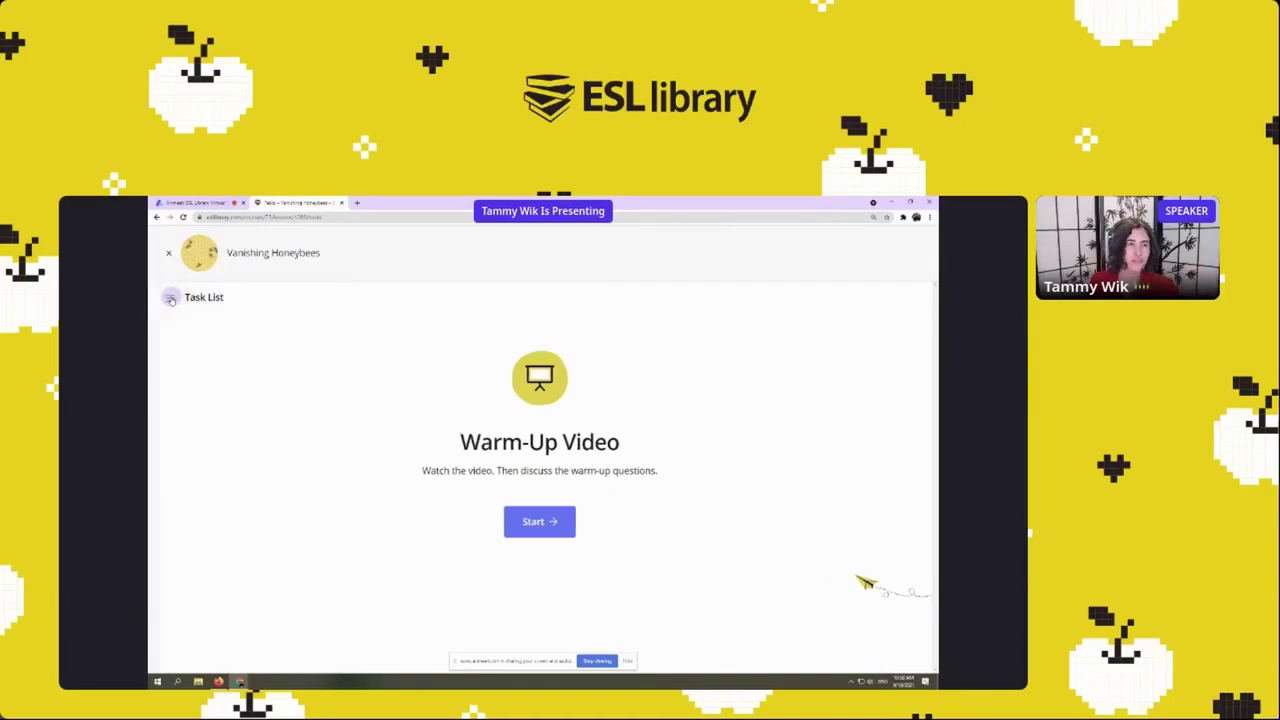
Start the Warm-Up Video task and look over its video and the "Let's think..." questions.
left_click(557, 528)
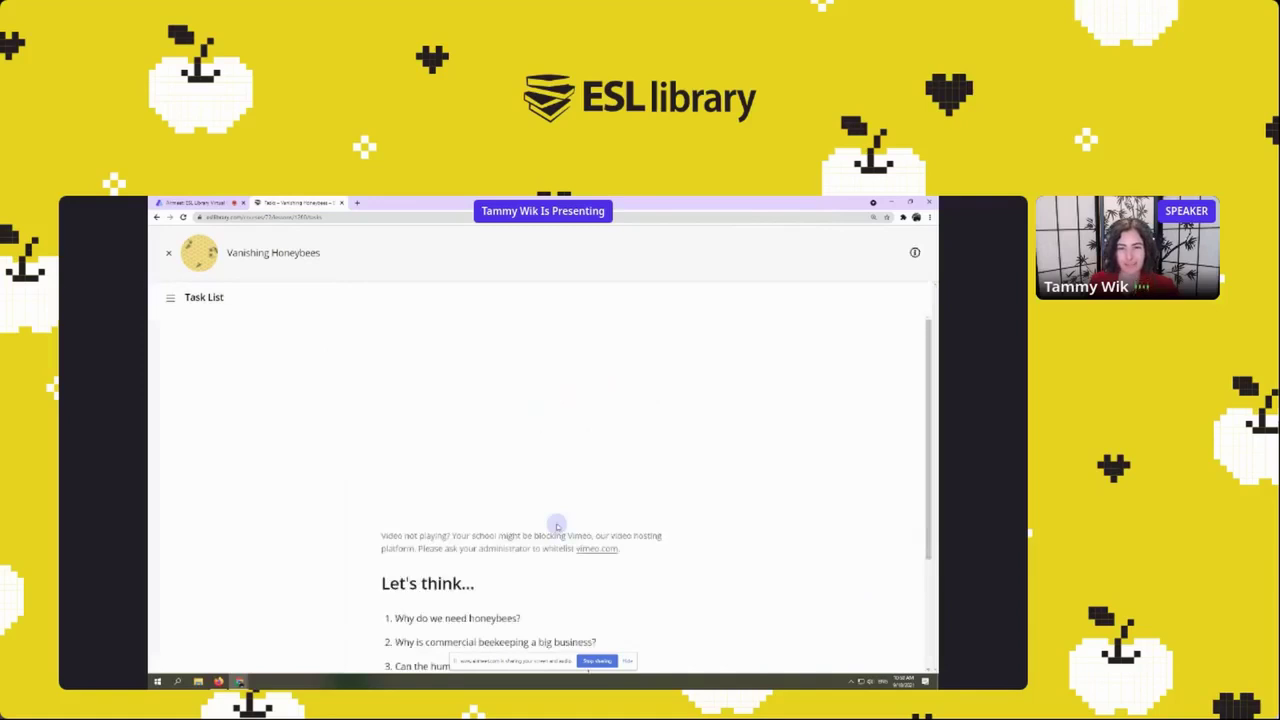
scroll(783, 494, "down", 1)
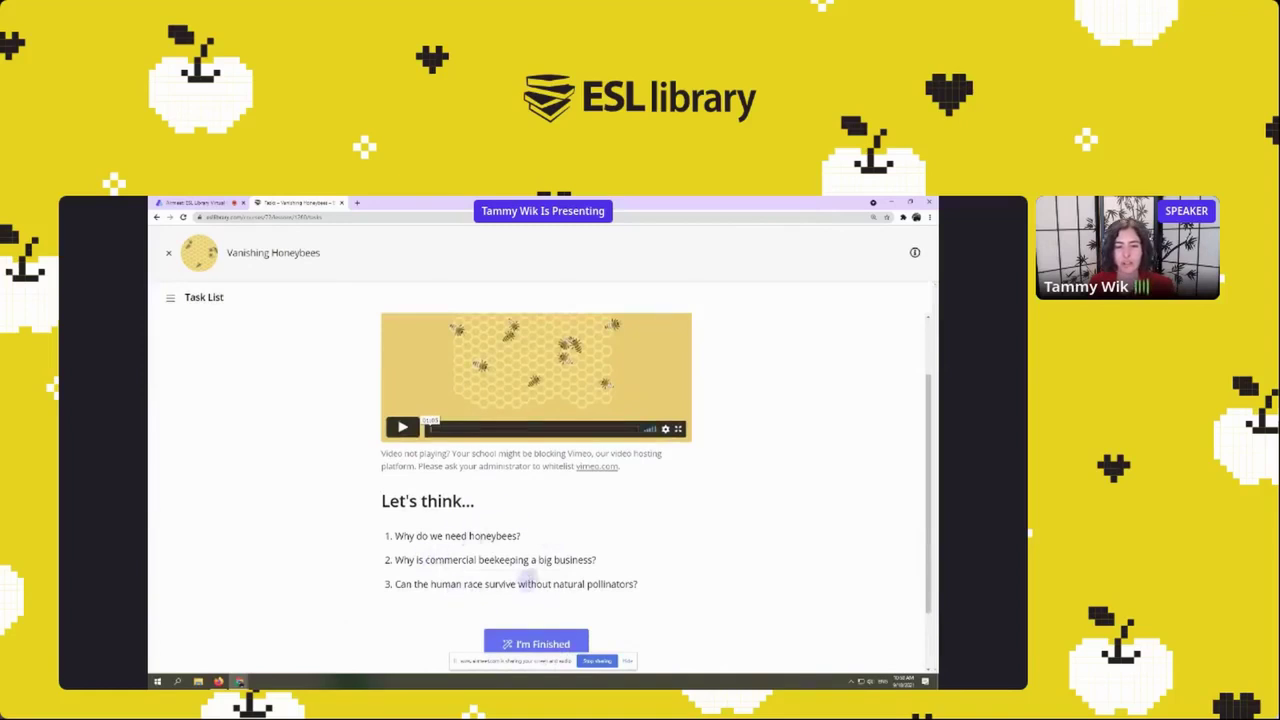
scroll(698, 572, "up", 1)
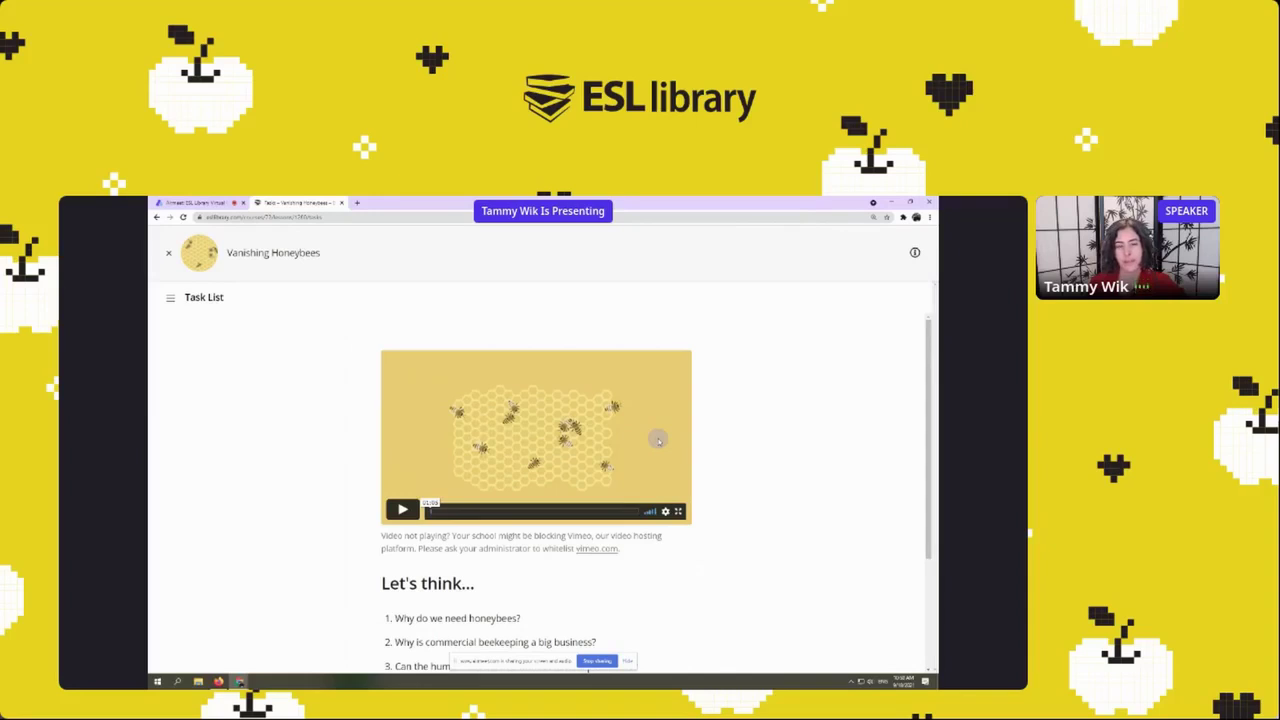
Play the warm-up video in full screen, pause it at the title, and skip ahead to the three discussion questions.
left_click(678, 512)
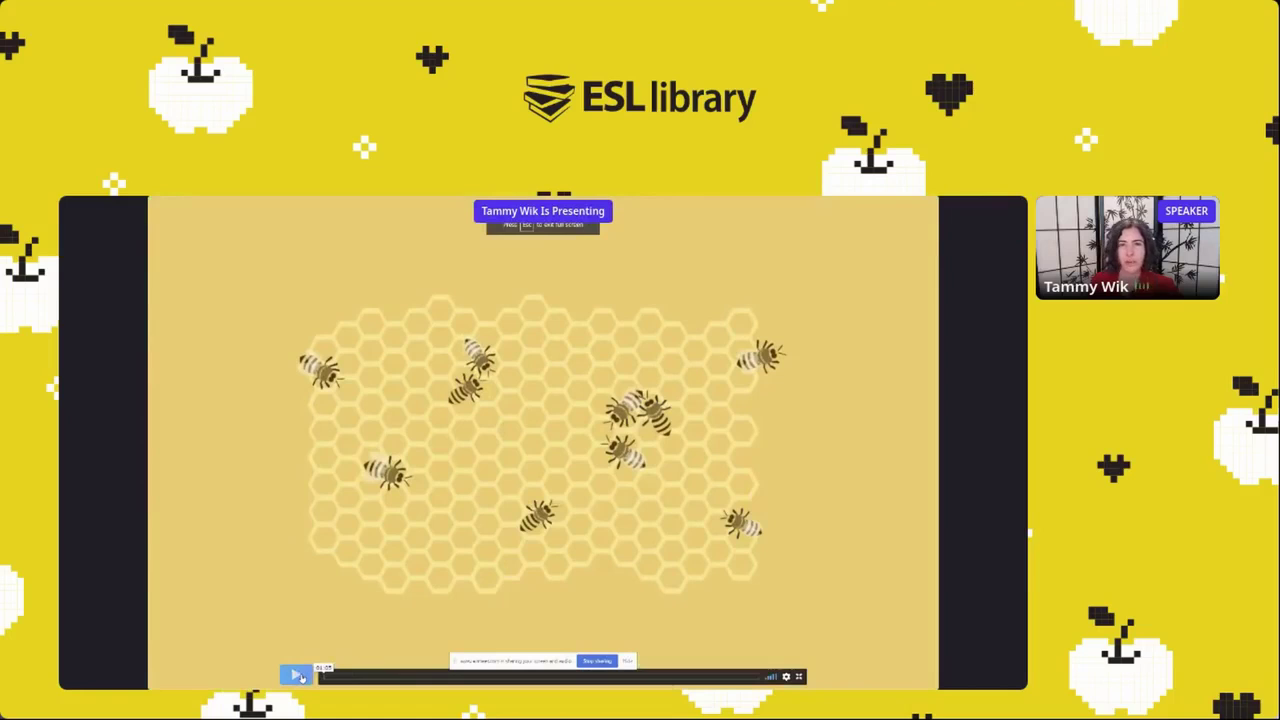
left_click(299, 677)
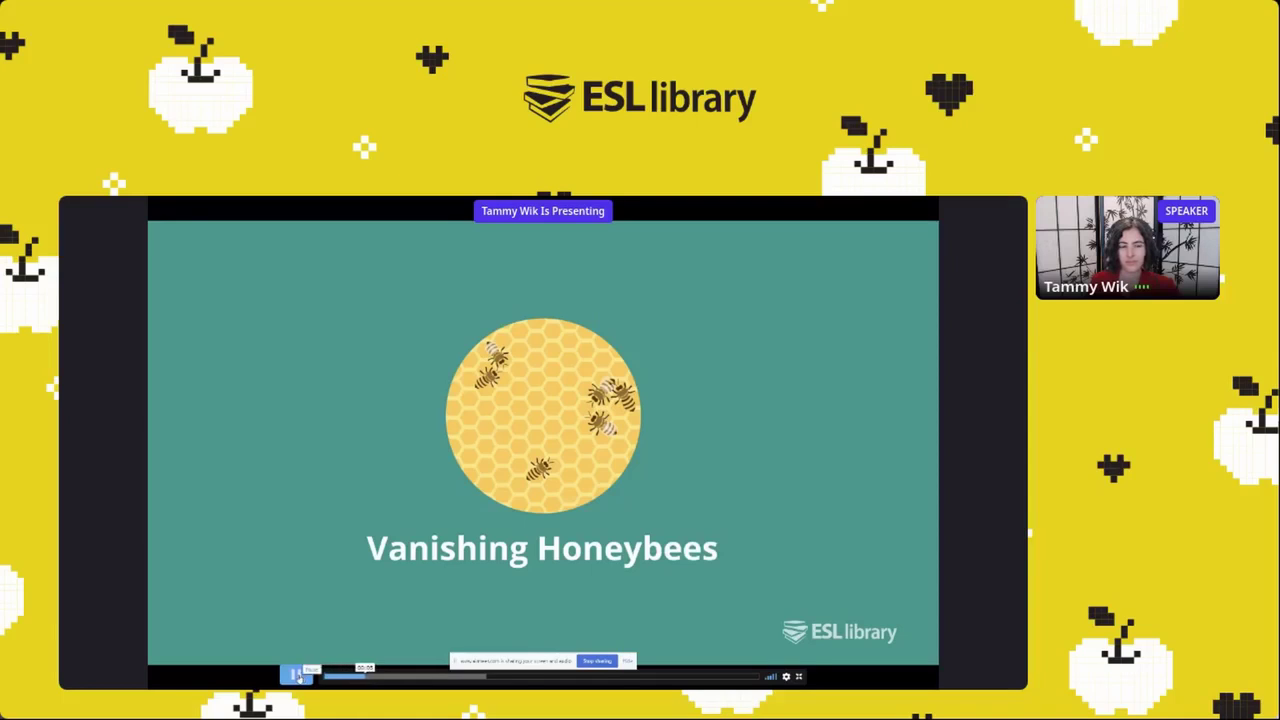
left_click(296, 675)
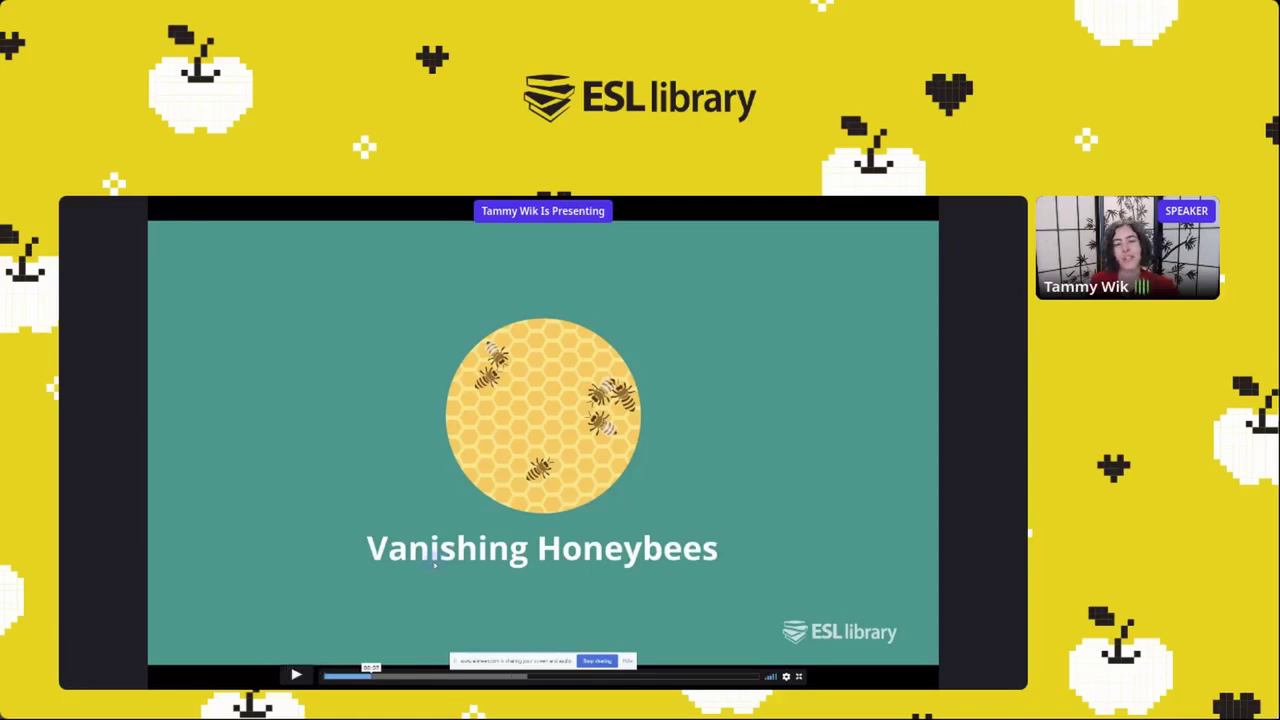
left_click(706, 677)
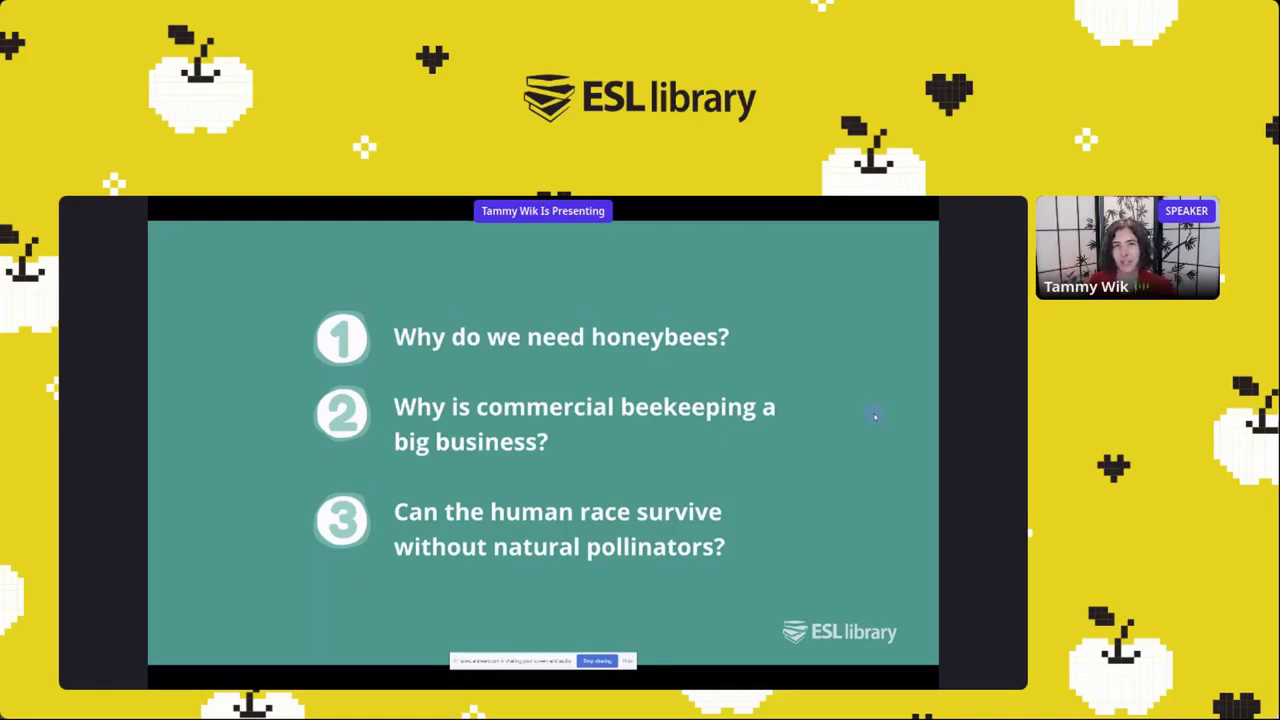
Look over the playback speed options of the warm-up video, from 0.5x to 2x, and leave full screen.
mouse_move(866, 383)
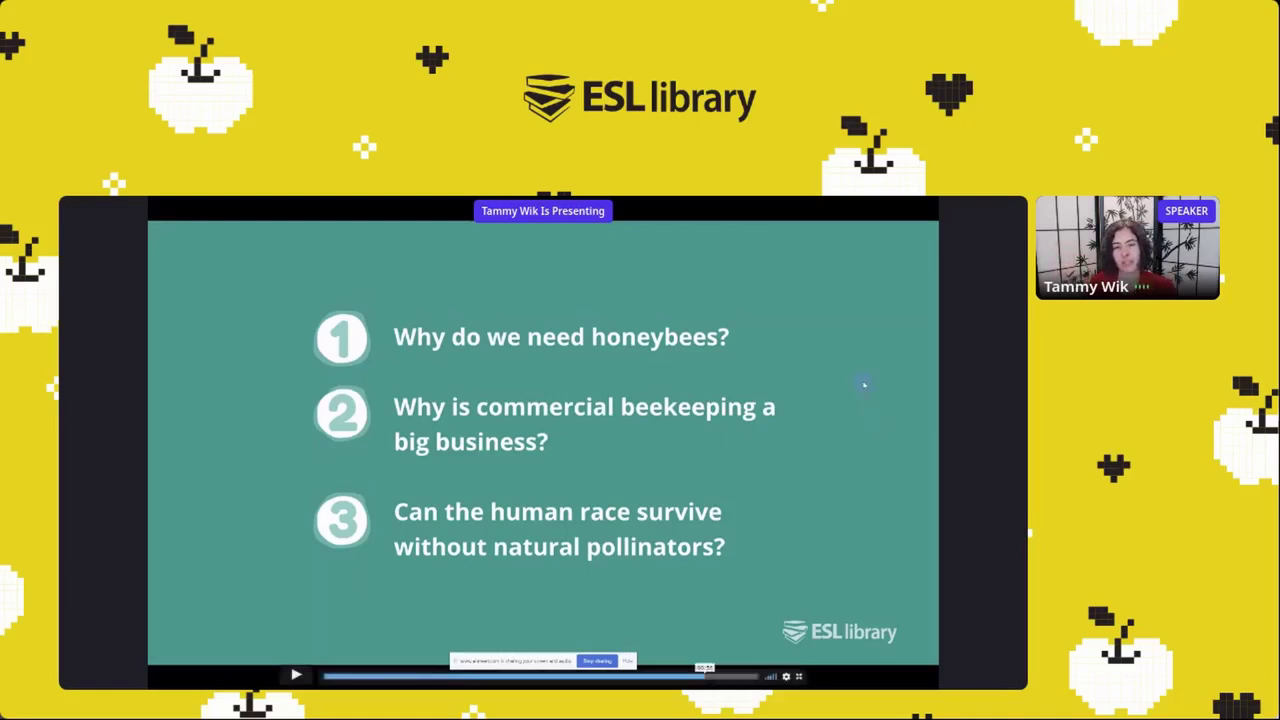
left_click(787, 676)
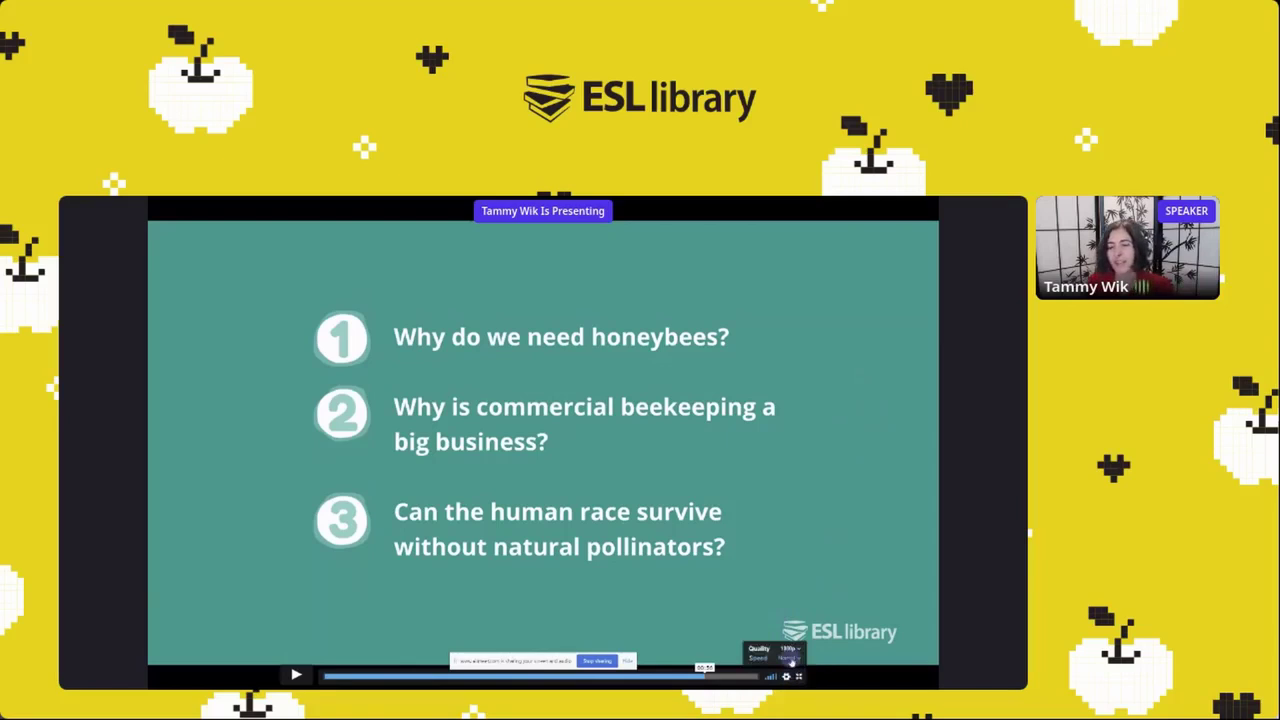
left_click(790, 658)
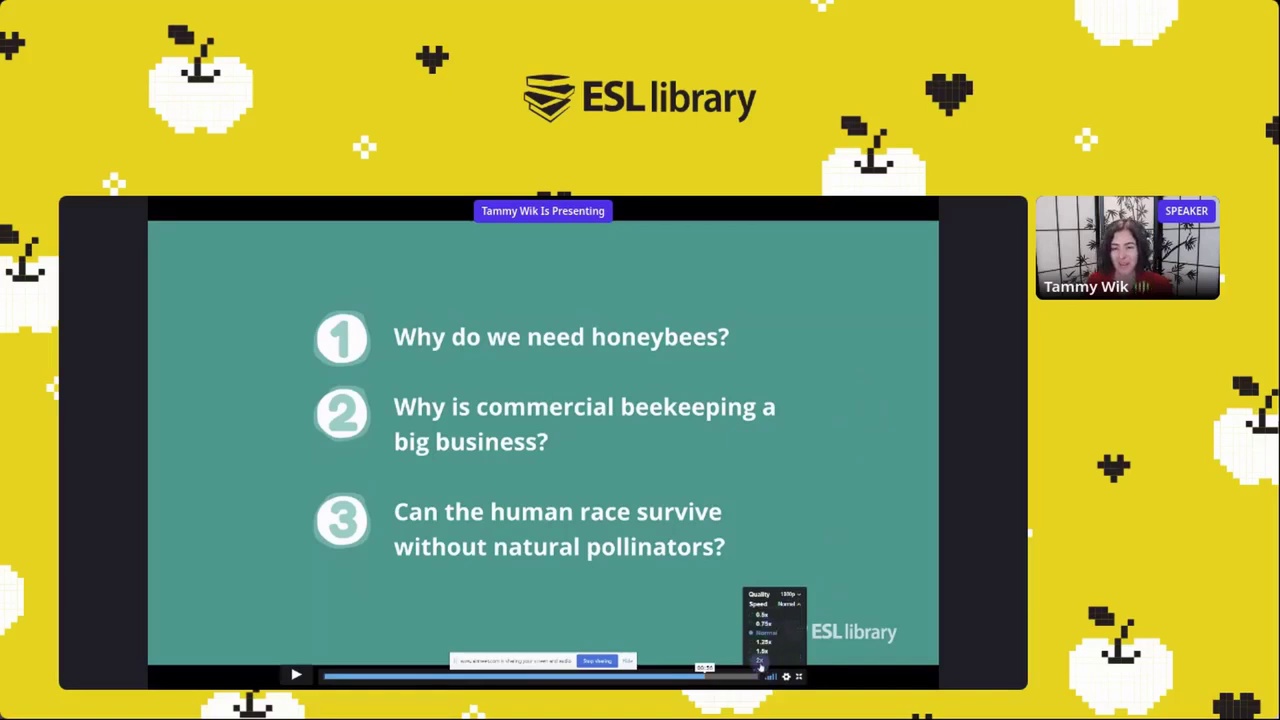
left_click(786, 676)
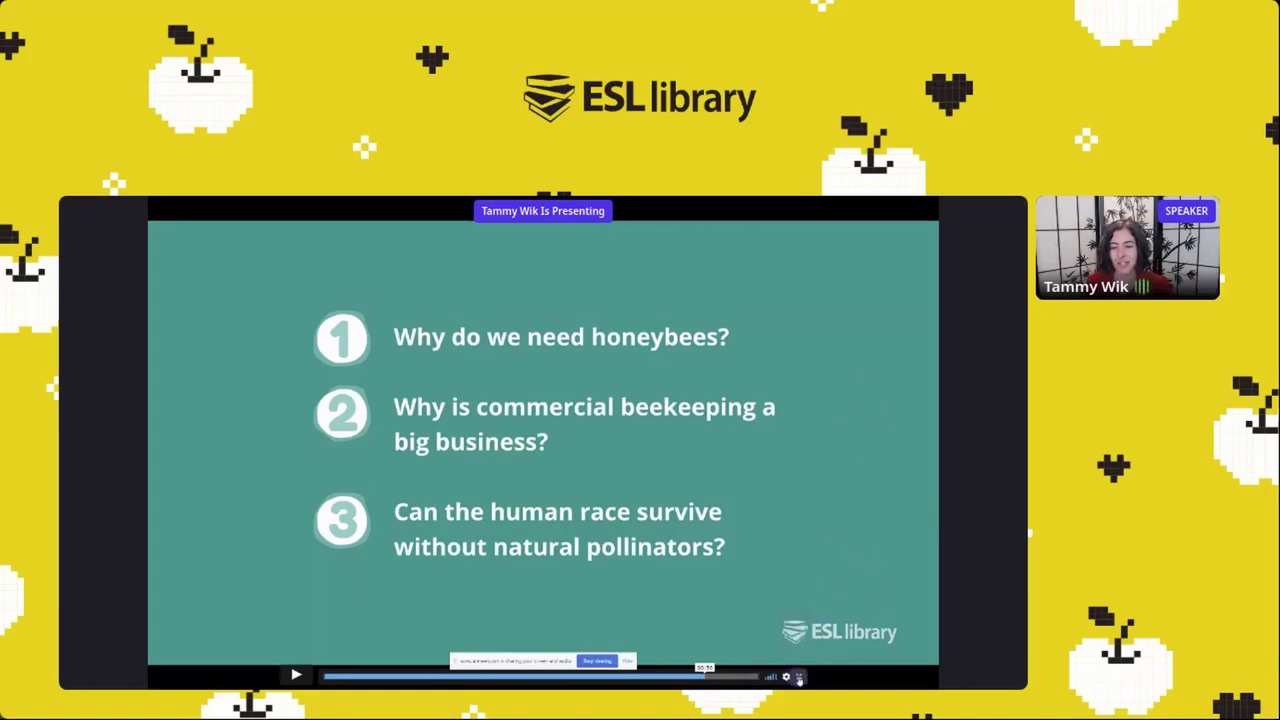
left_click(798, 676)
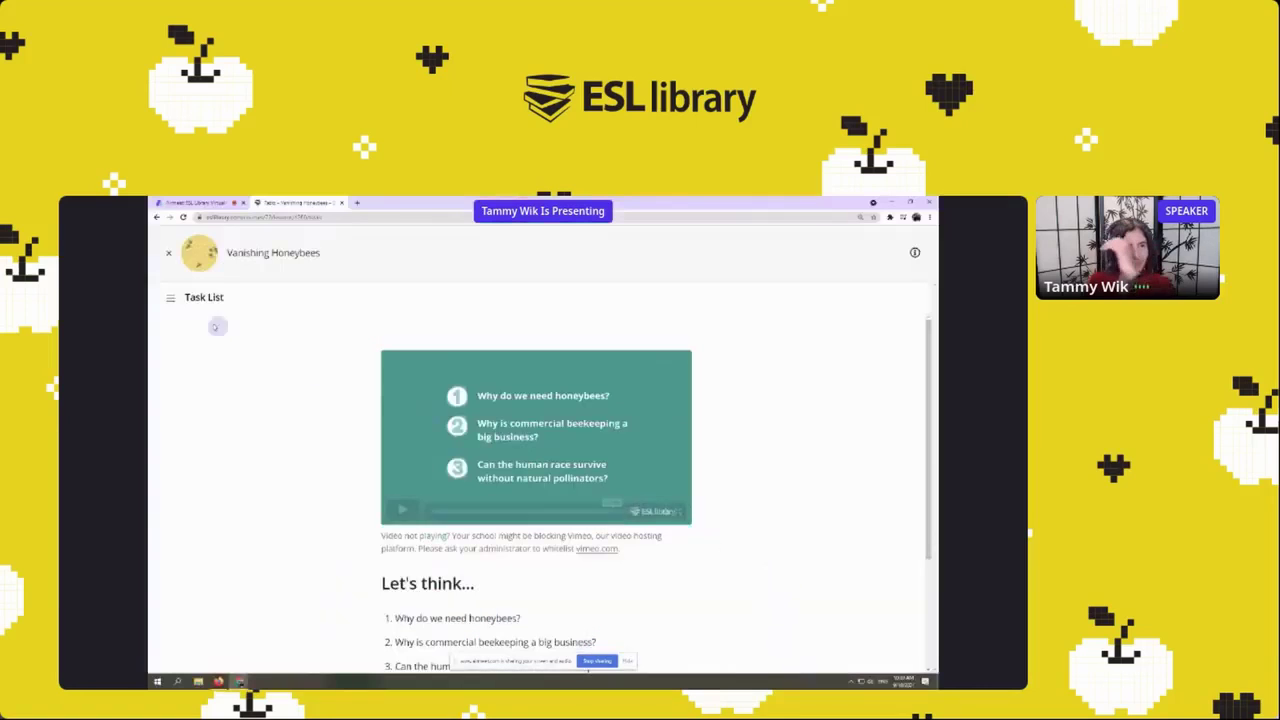
Start the Vocabulary Preview A matching task and look over its word bank and definitions.
left_click(172, 298)
left_click(208, 378)
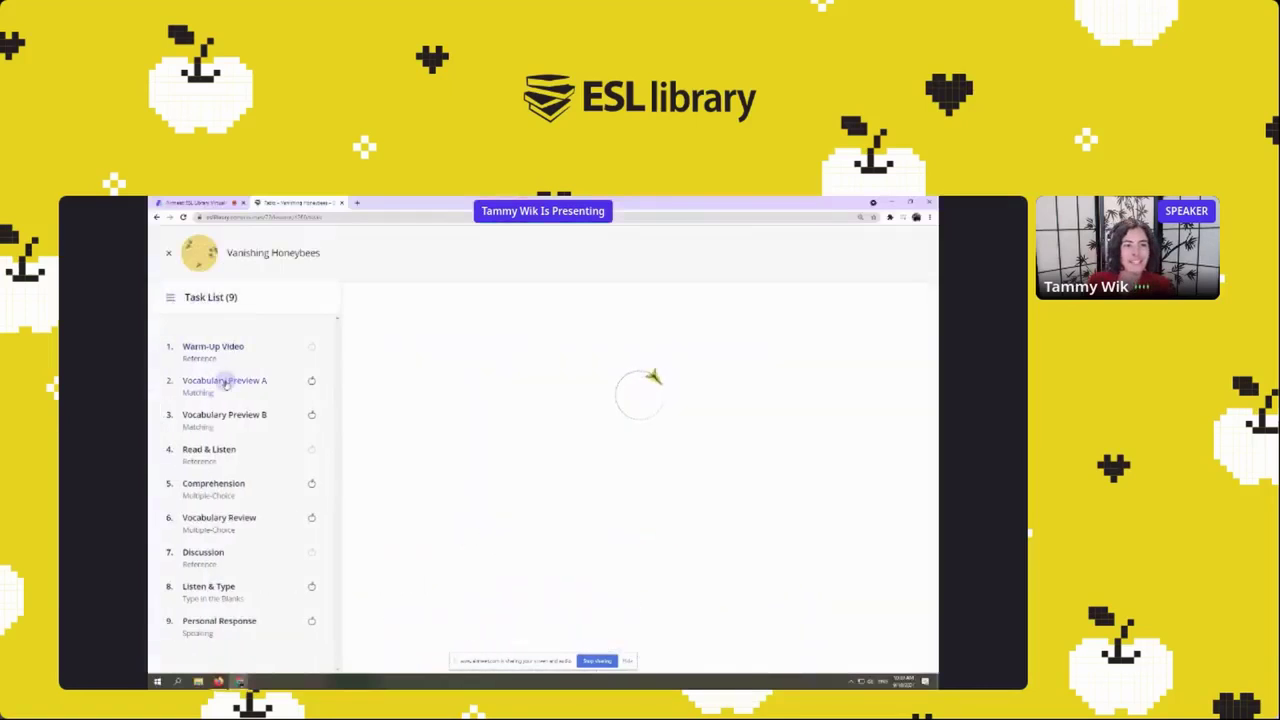
left_click(537, 521)
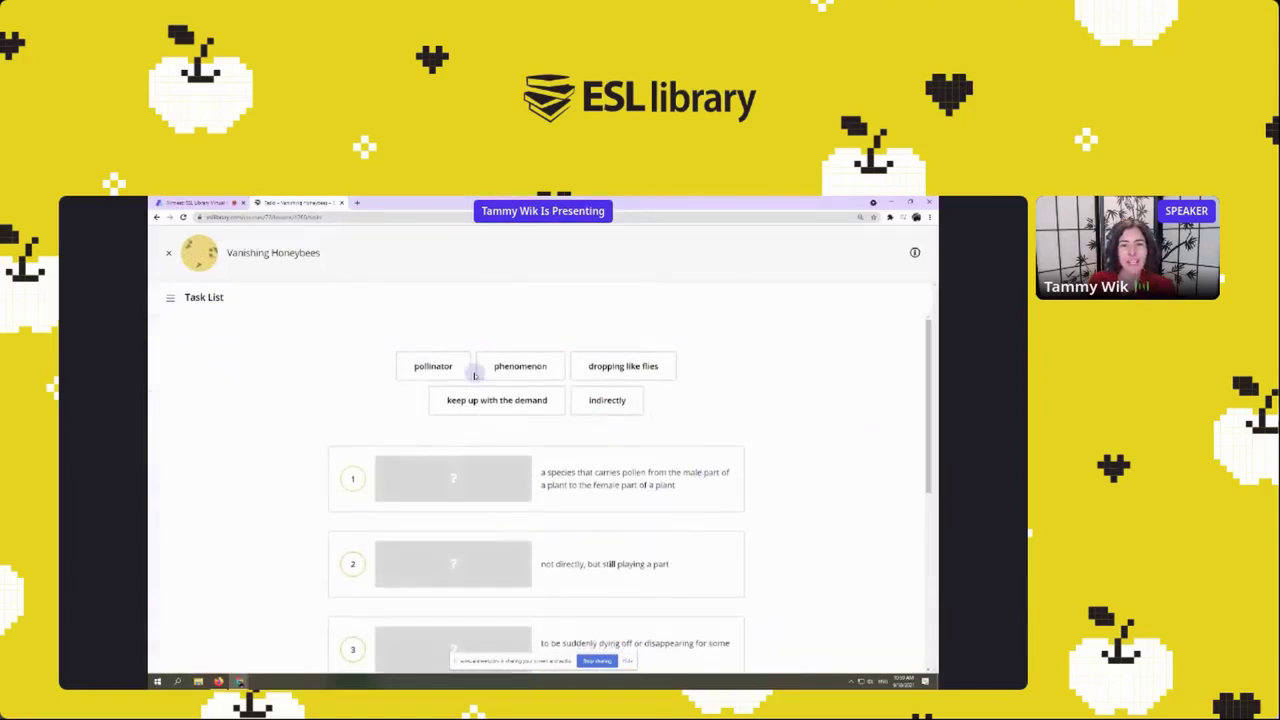
scroll(925, 365, "down", 3)
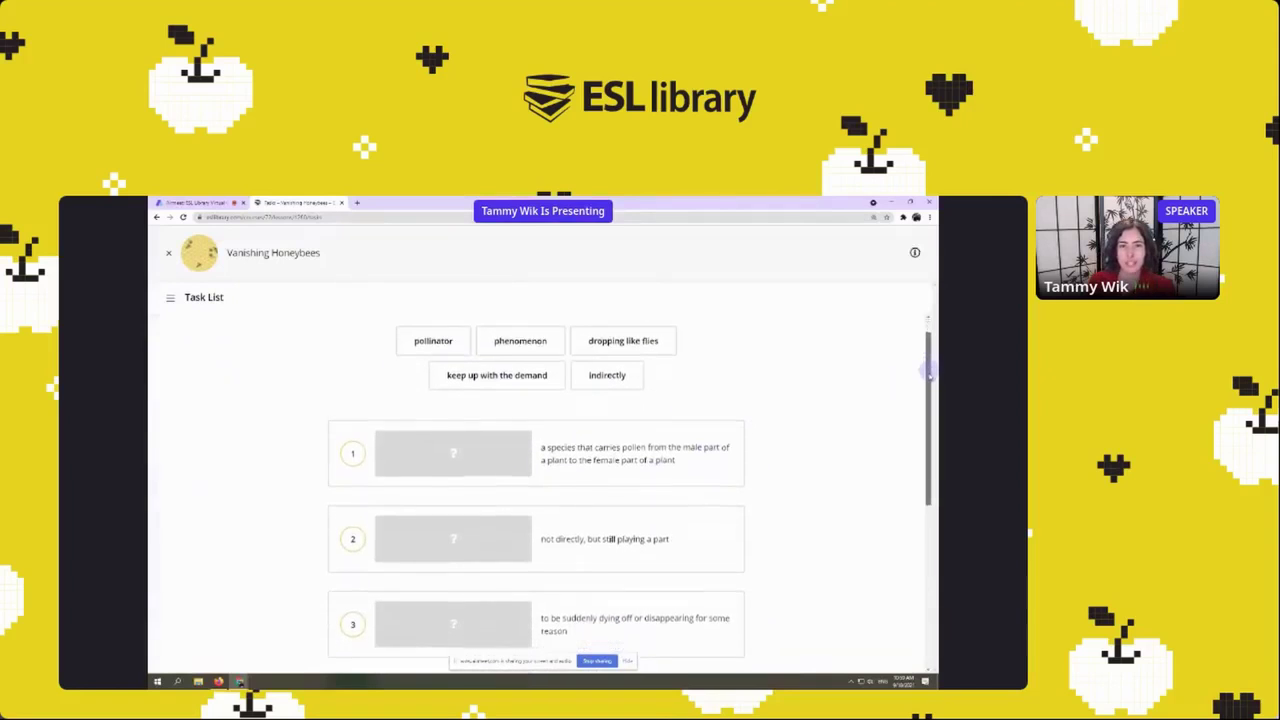
scroll(925, 400, "up", 3)
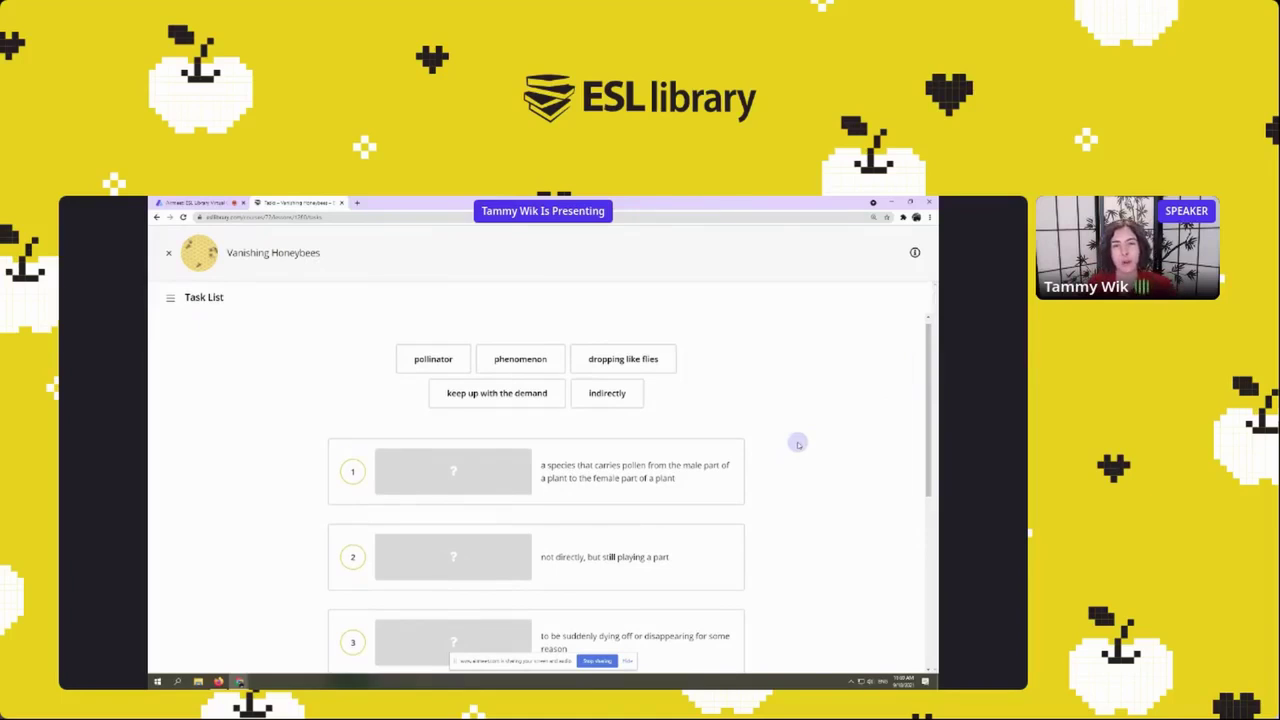
Start the Listen & Type task and enlarge the page to look over its fill-in-the-blank text.
left_click(170, 297)
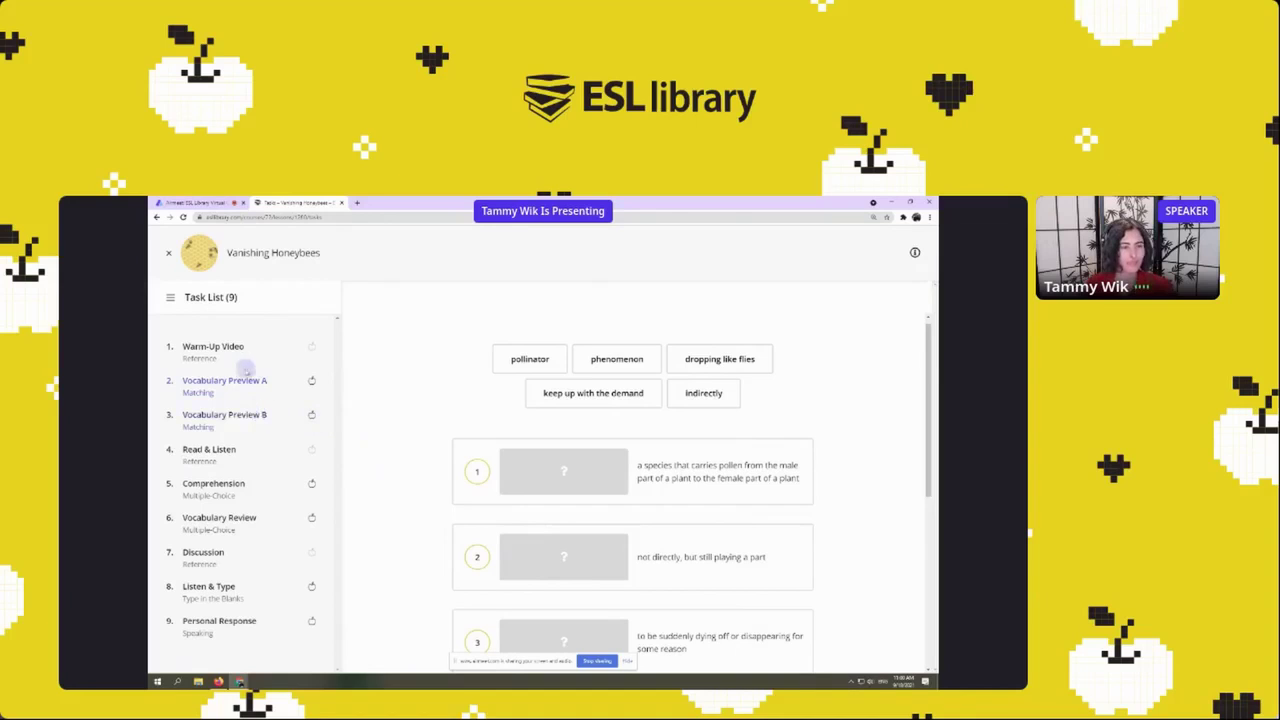
left_click(207, 590)
left_click(598, 376)
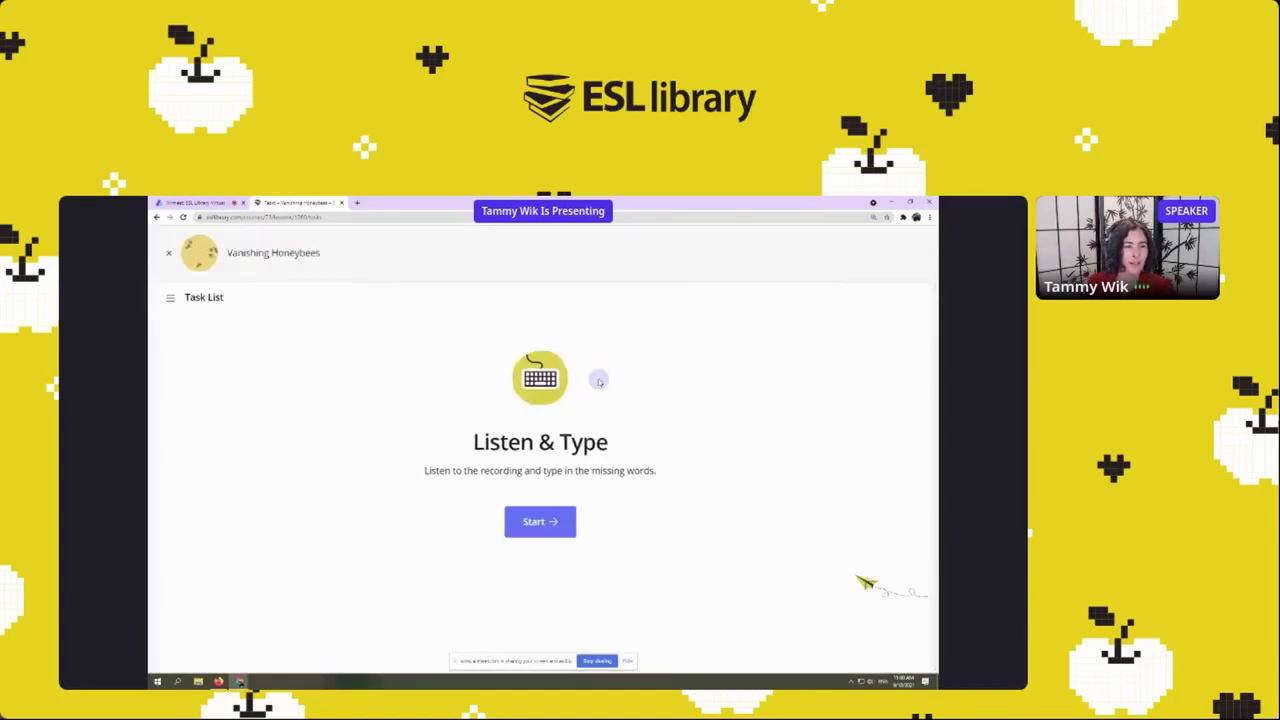
left_click(536, 523)
scroll(778, 502, "down", 2)
key("ctrl+plus")
key("ctrl+plus")
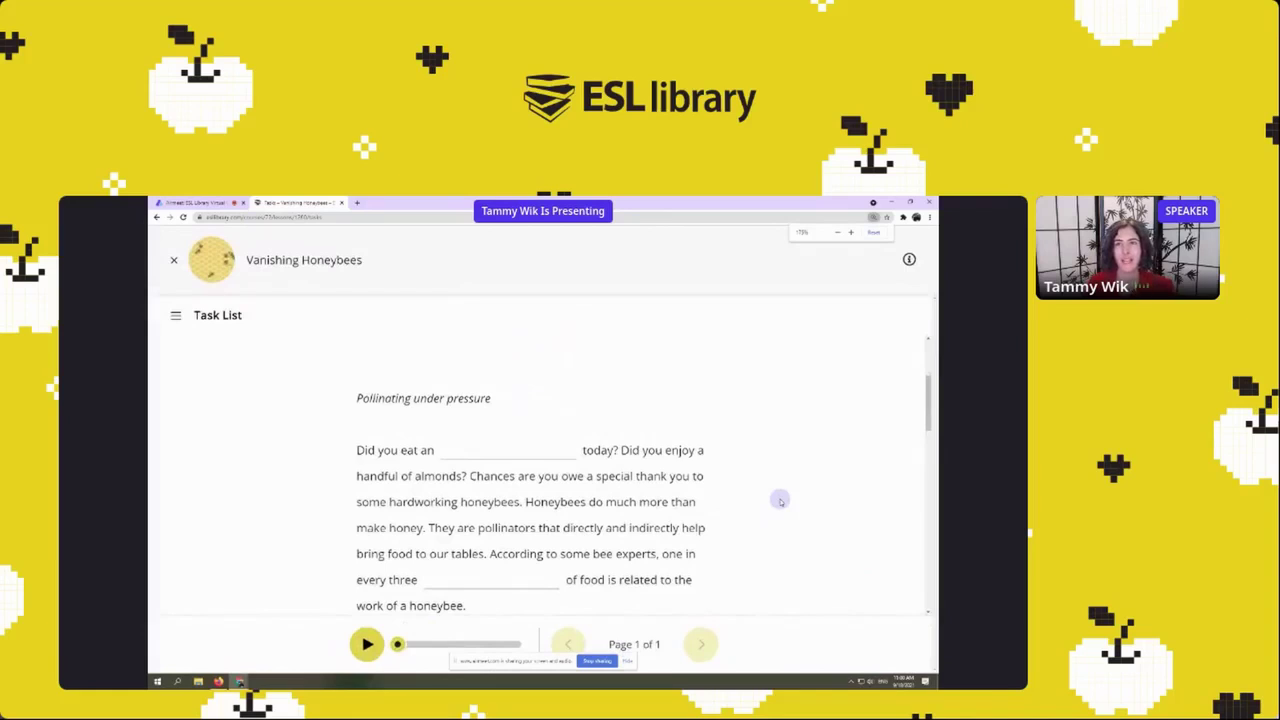
scroll(767, 421, "down", 2)
scroll(767, 421, "up", 1)
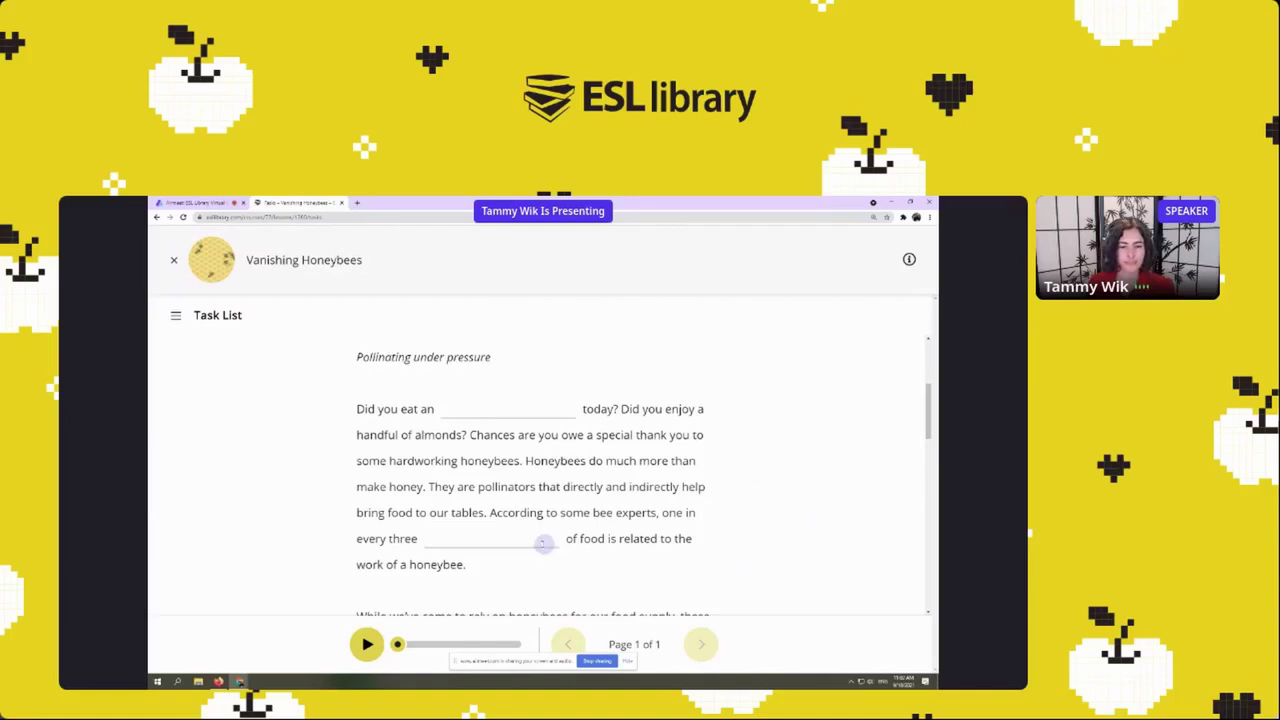
scroll(540, 543, "down", 3)
scroll(530, 542, "up", 4)
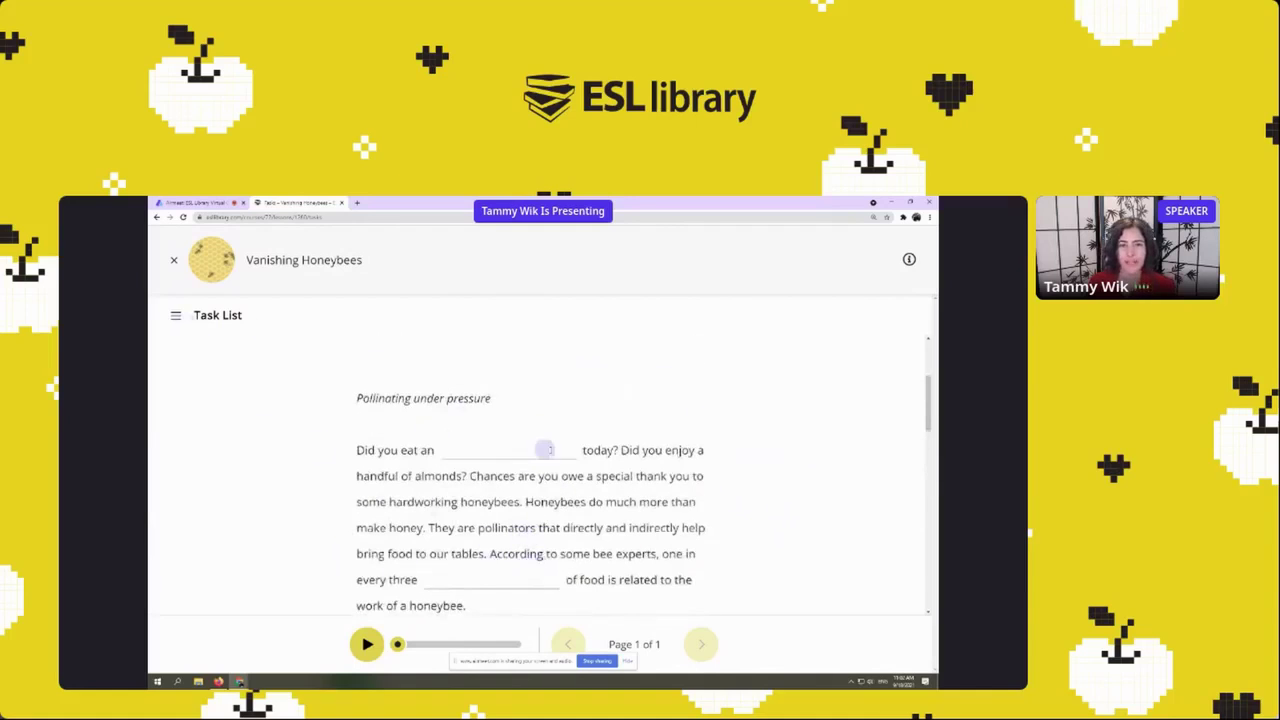
Check the answer key for the Listen & Type task, close it, and collapse the task list.
left_click(171, 315)
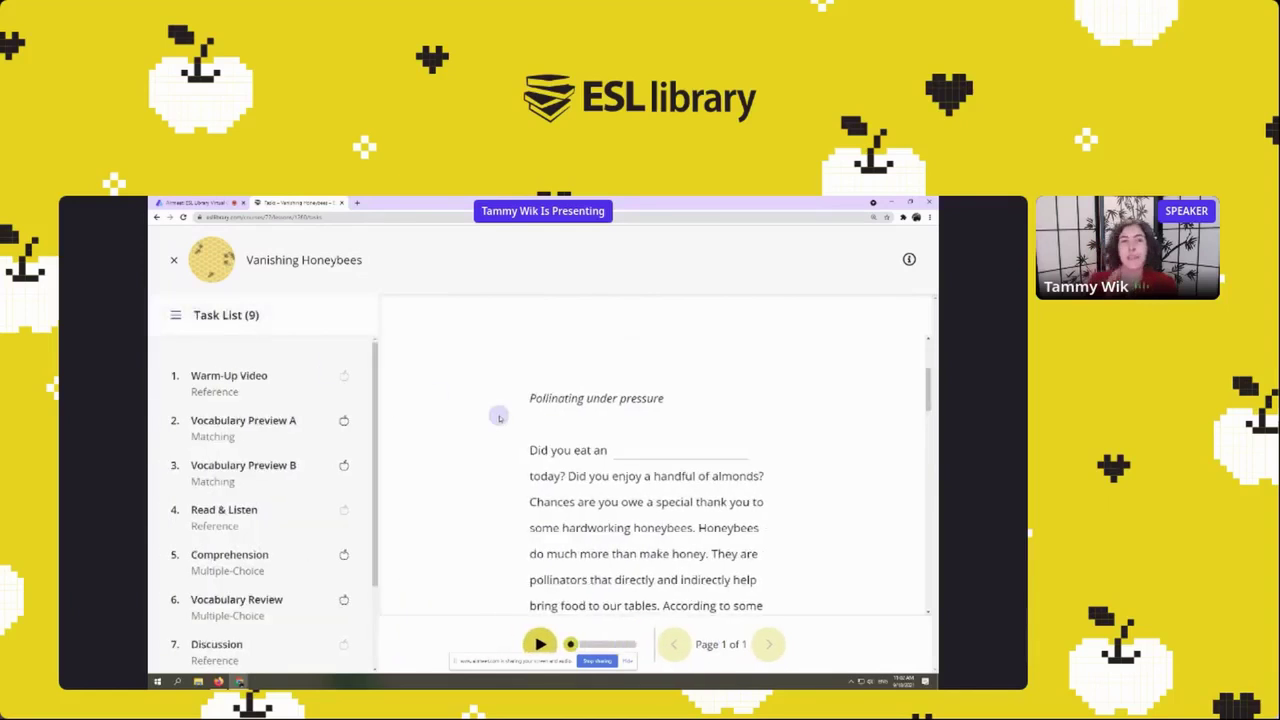
scroll(319, 443, "down", 2)
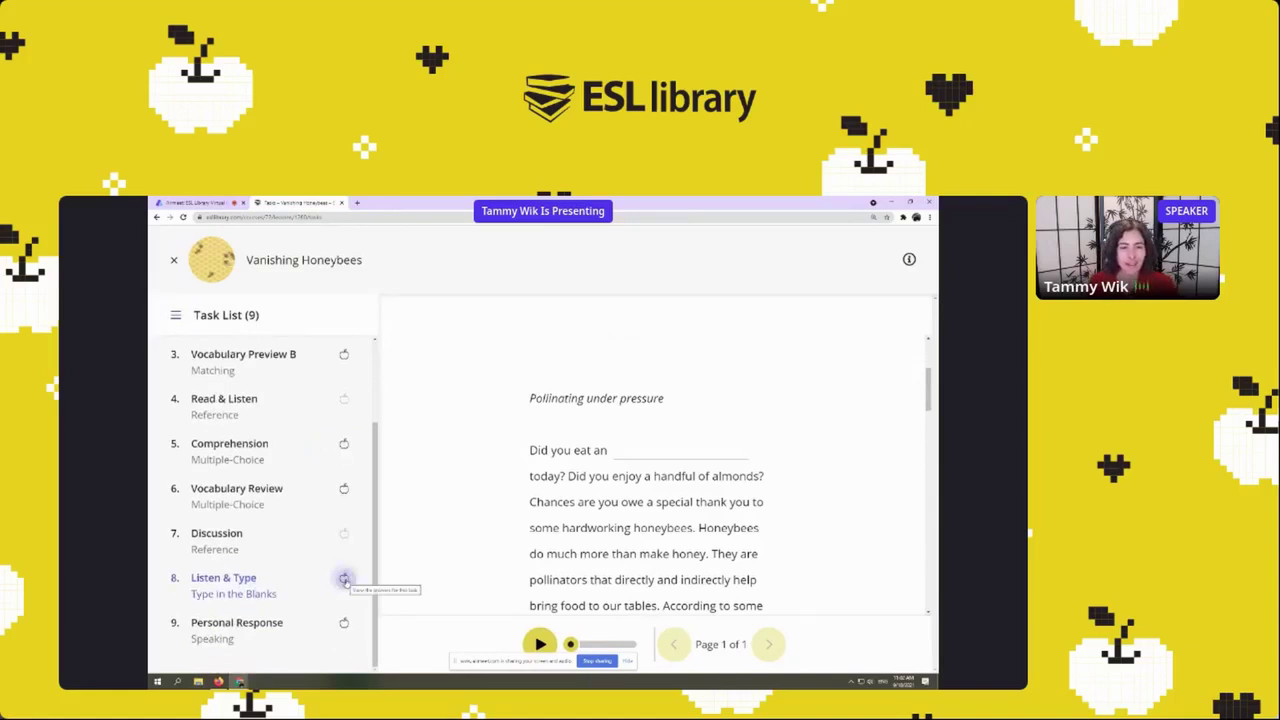
left_click(176, 316)
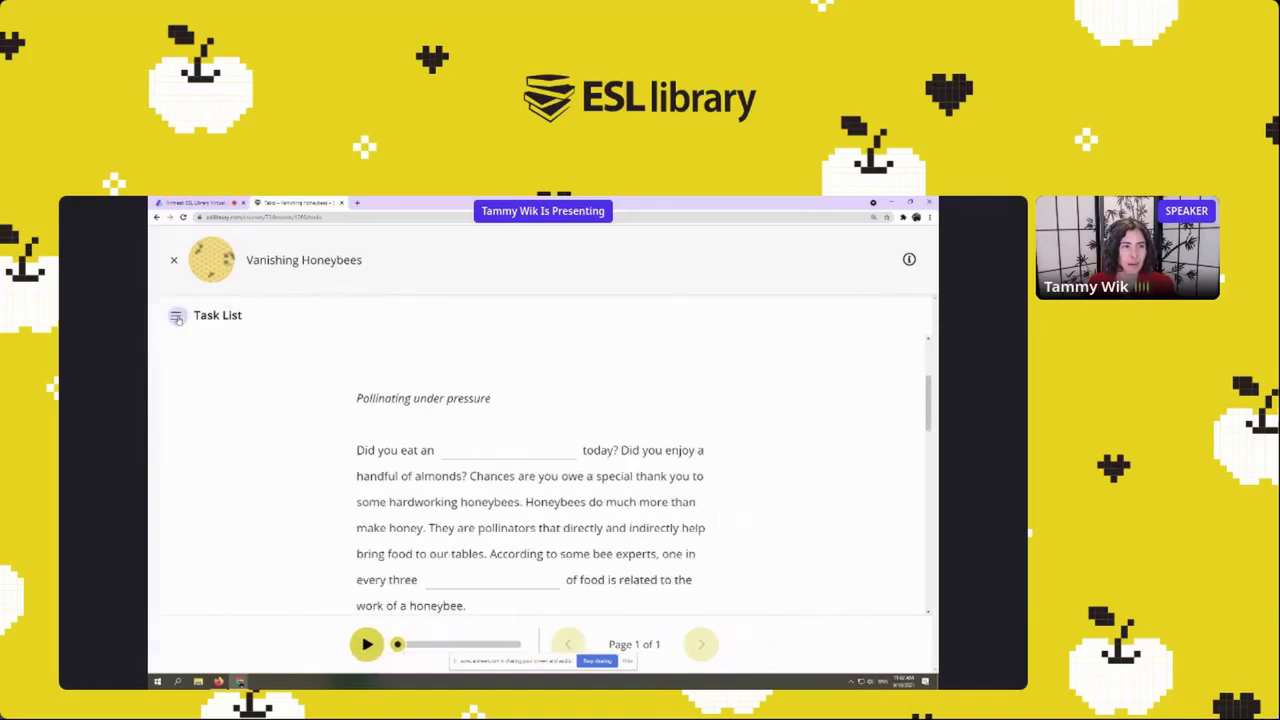
left_click(176, 316)
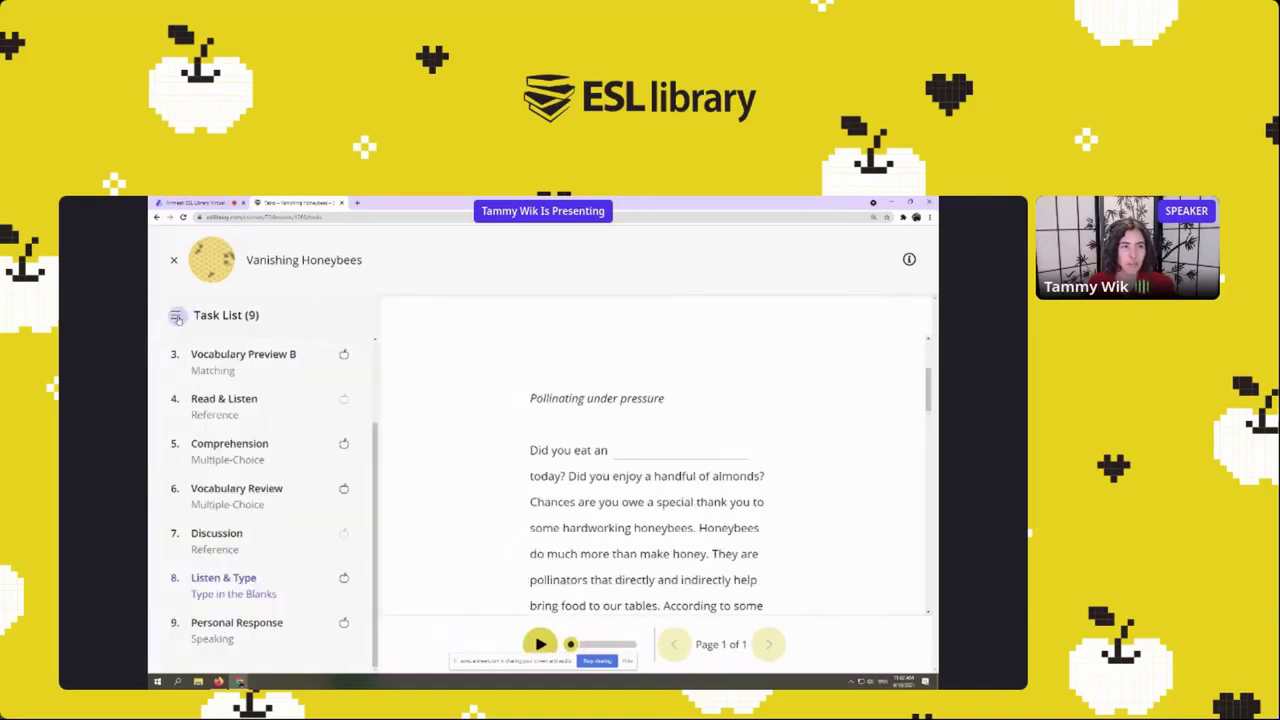
left_click(345, 580)
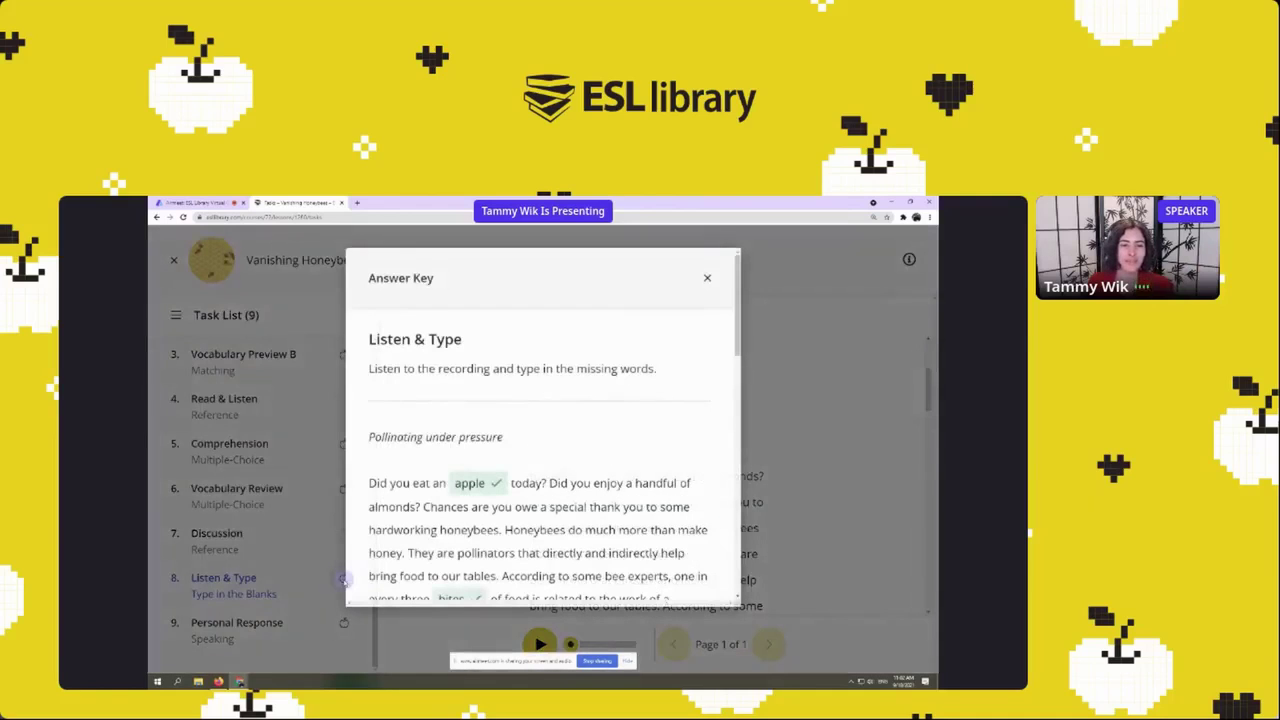
scroll(528, 470, "down", 2)
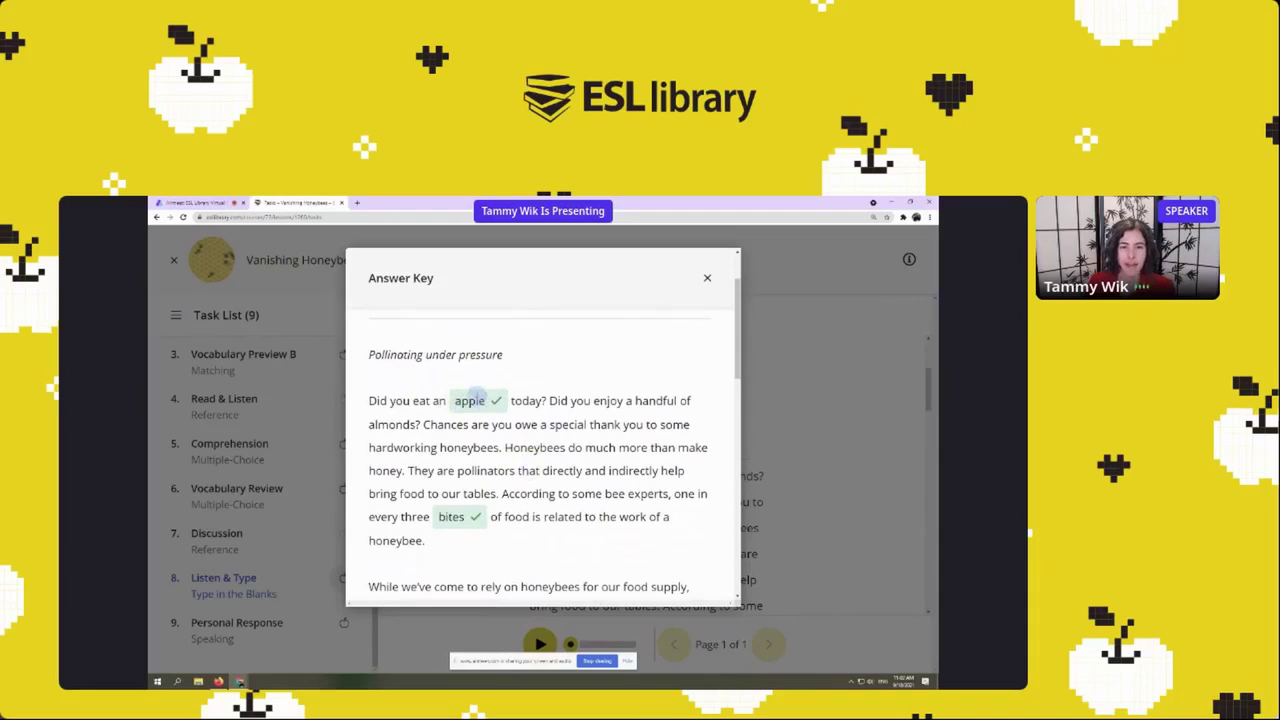
left_click(707, 277)
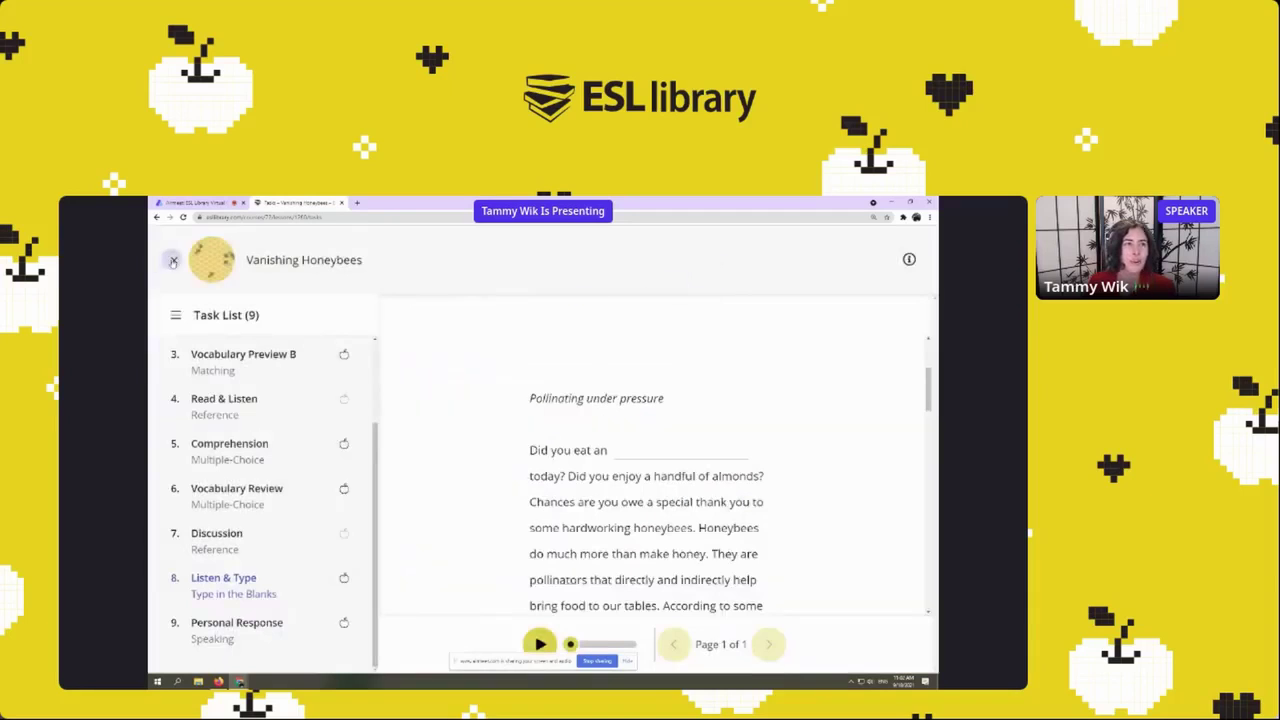
left_click(176, 316)
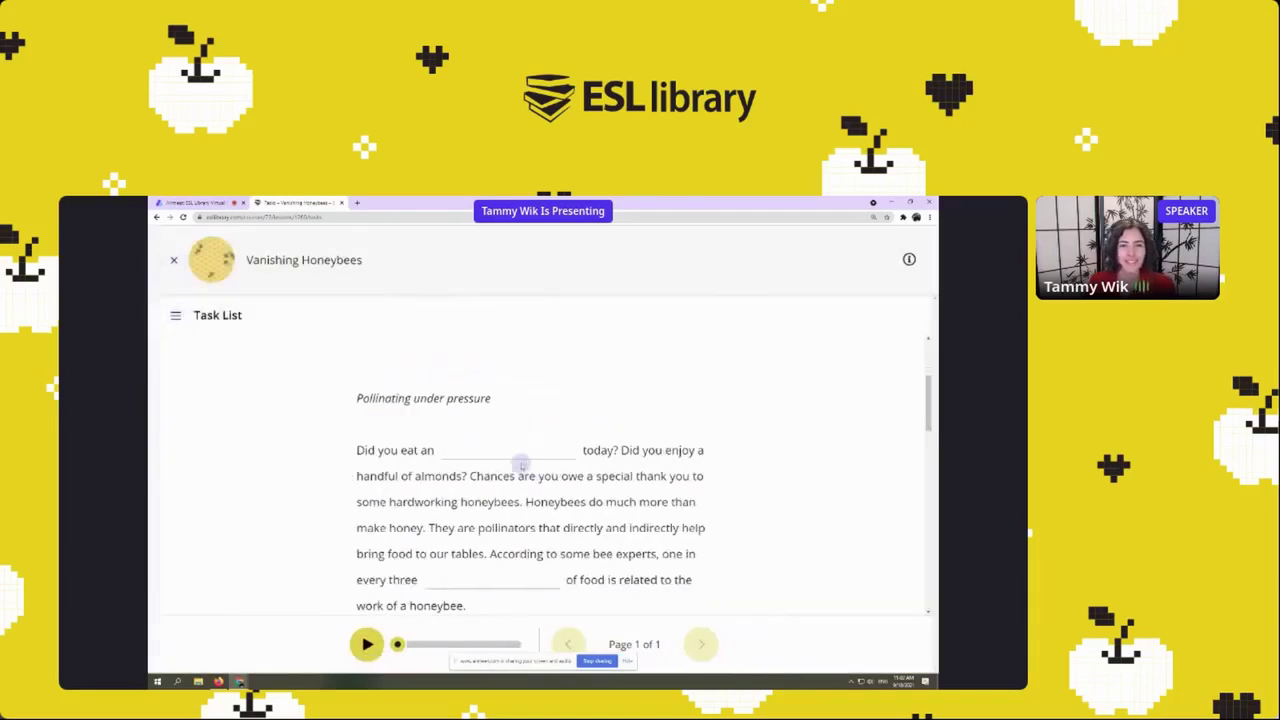
Fill the first blank with "apple" and the second and third blanks with "asdf".
type("apple")
scroll(706, 462, "down", 3)
scroll(581, 485, "up", 2)
left_click(494, 503)
type("asdf")
scroll(500, 494, "down", 3)
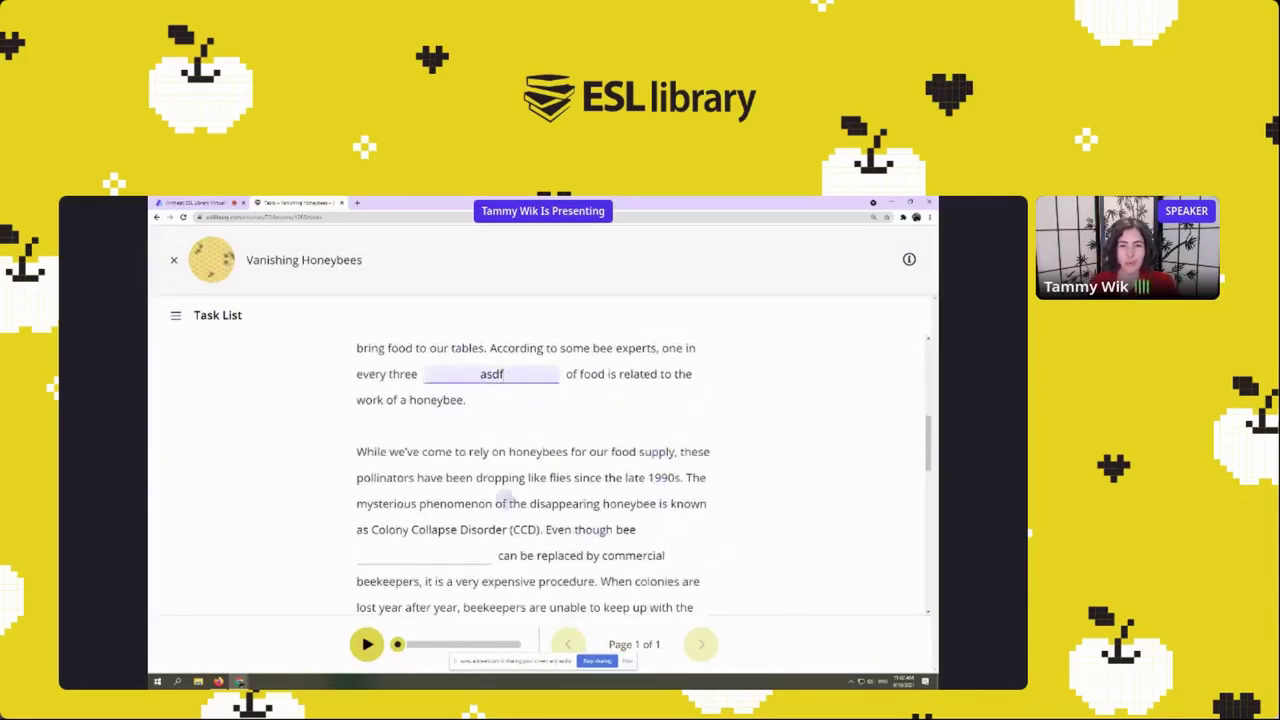
left_click(417, 555)
type("asdf")
Submit the Listen & Type answers with the remaining blanks left empty.
scroll(600, 520, "down", 10)
left_click(544, 506)
left_click(610, 390)
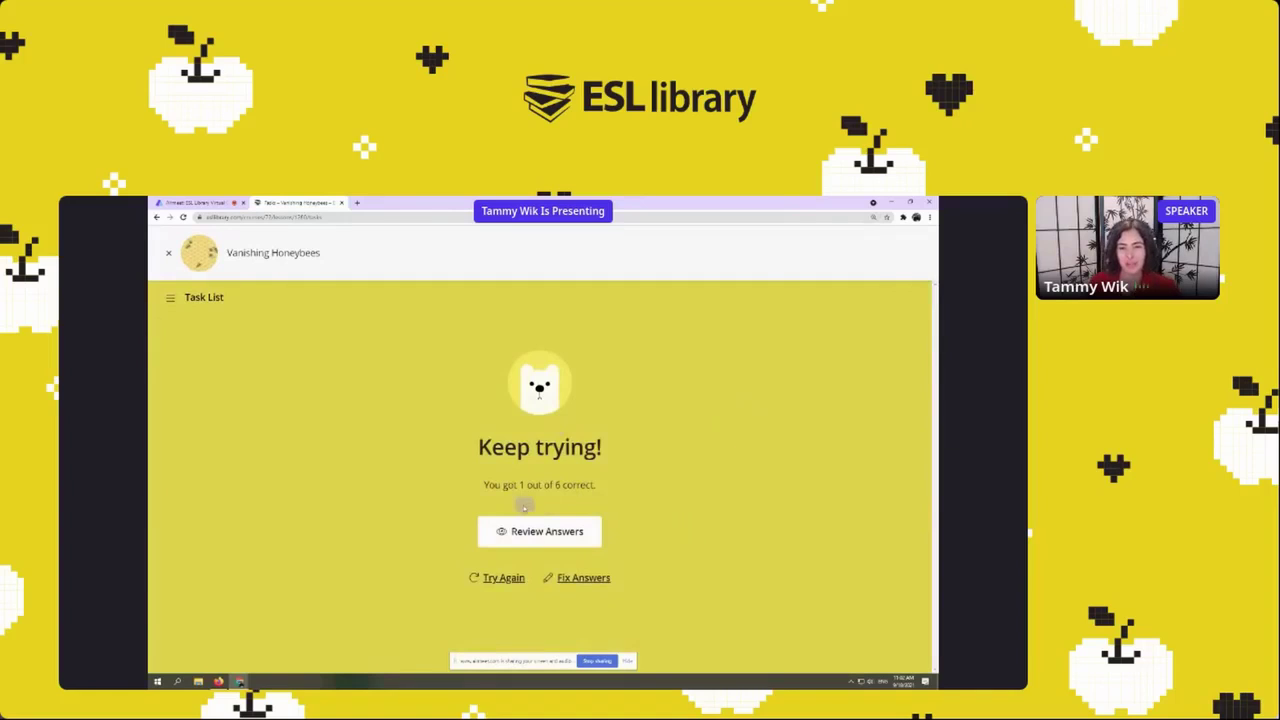
Review the marked answers to the end of the text, move the audio to about three quarters, and close the results.
left_click(551, 531)
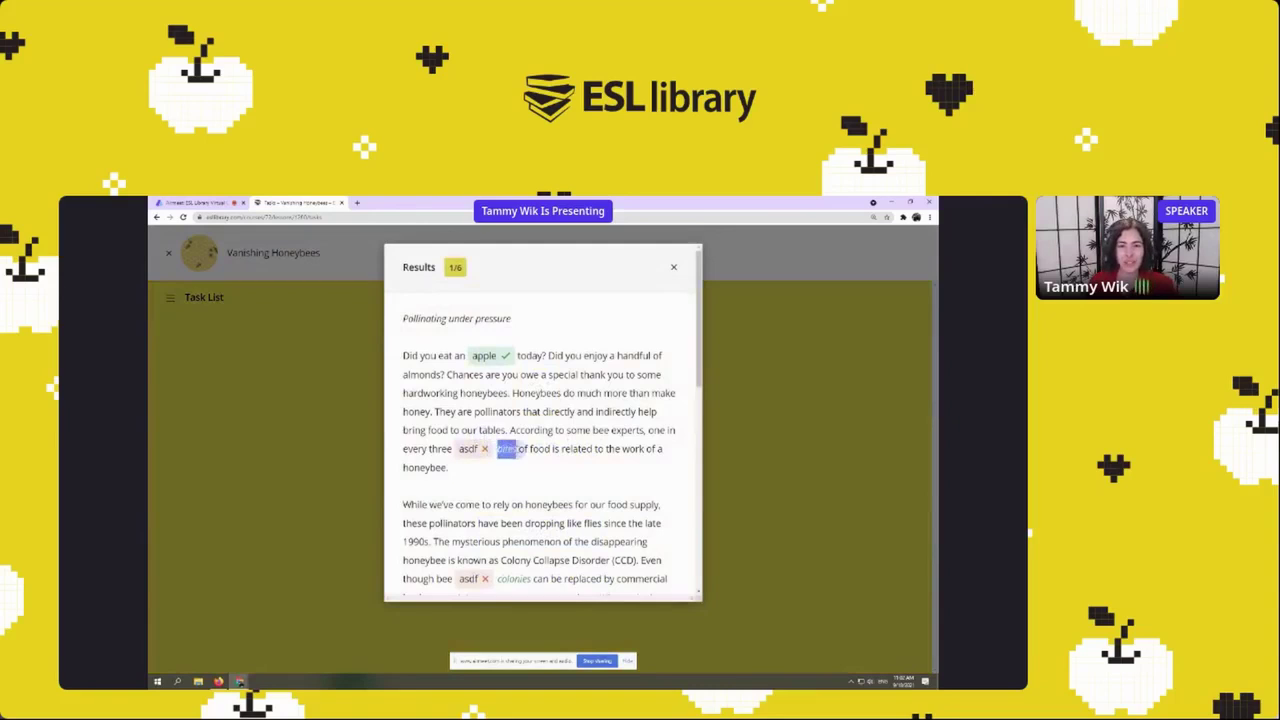
scroll(633, 345, "down", 3)
scroll(633, 345, "down", 4)
scroll(620, 360, "up", 2)
scroll(578, 377, "down", 2)
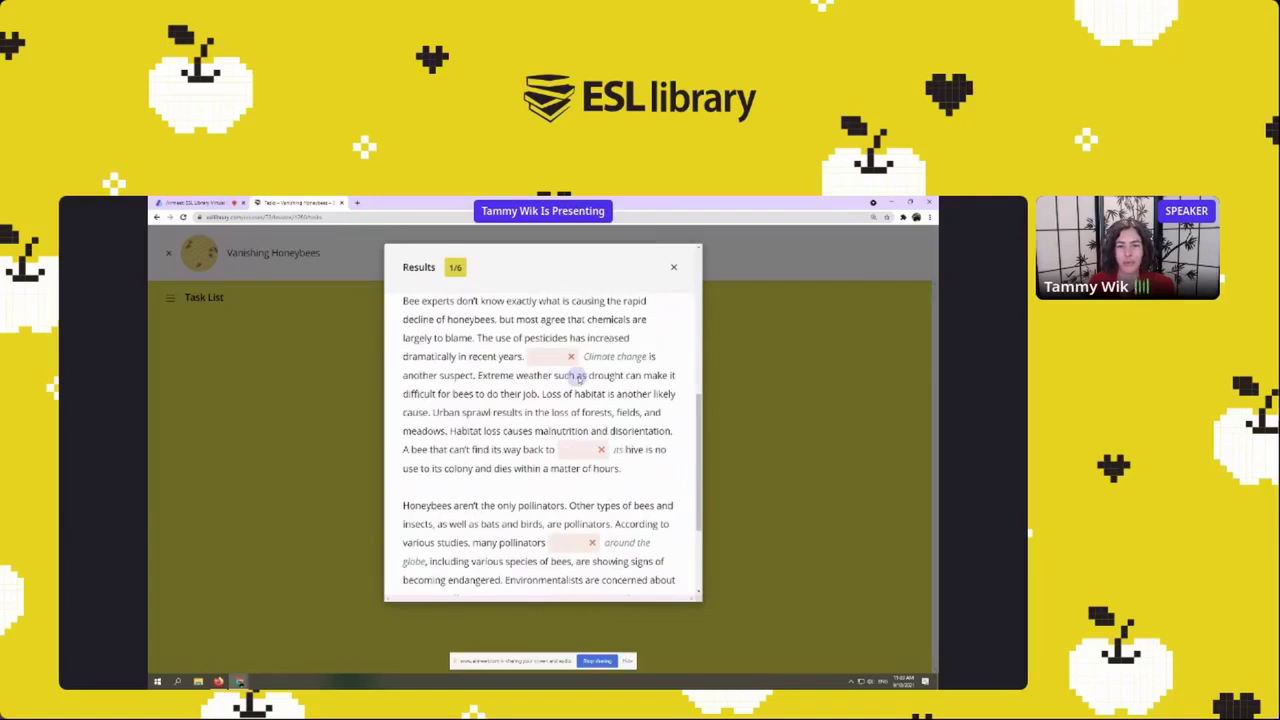
scroll(590, 377, "down", 1)
scroll(610, 430, "down", 2)
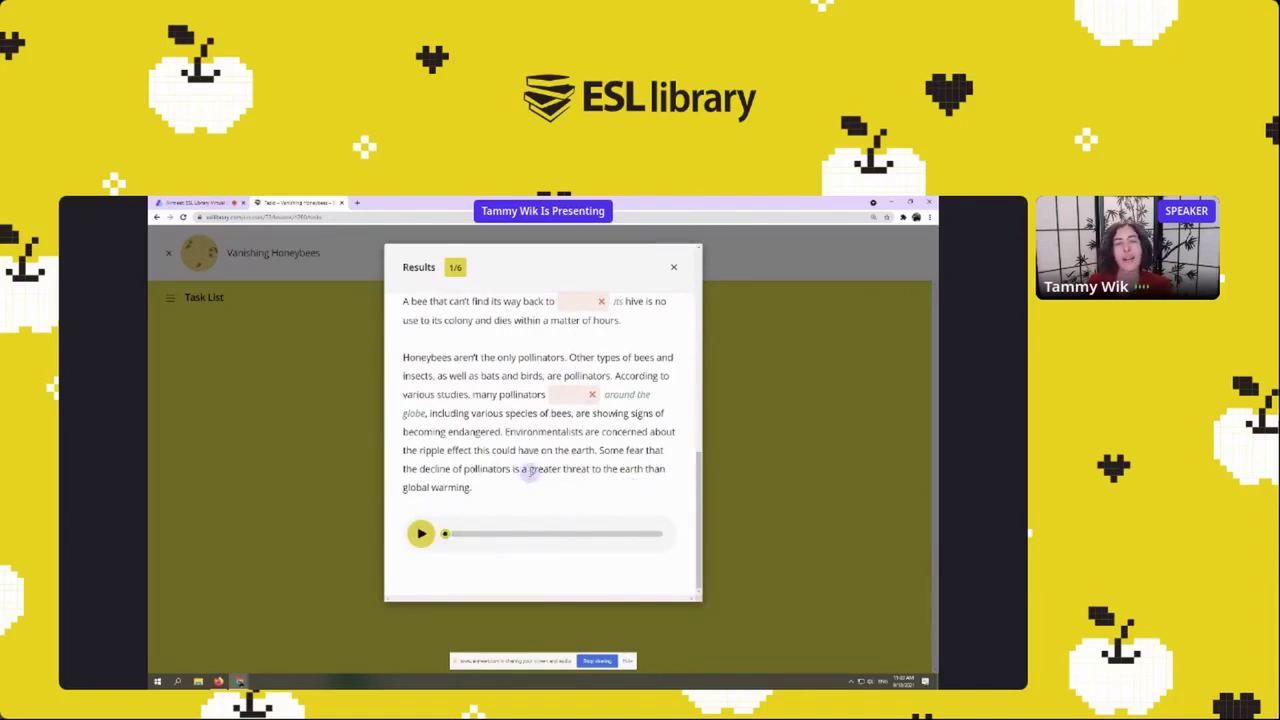
left_click_drag(444, 533, 613, 533)
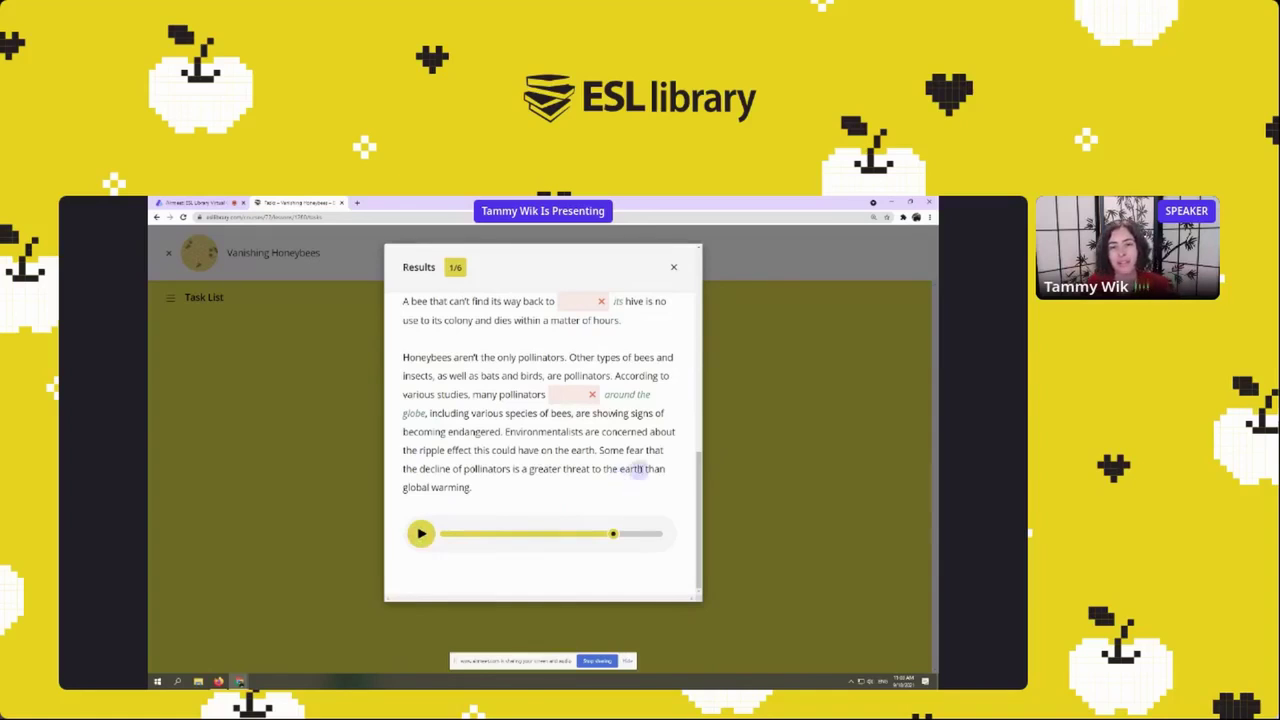
left_click(671, 265)
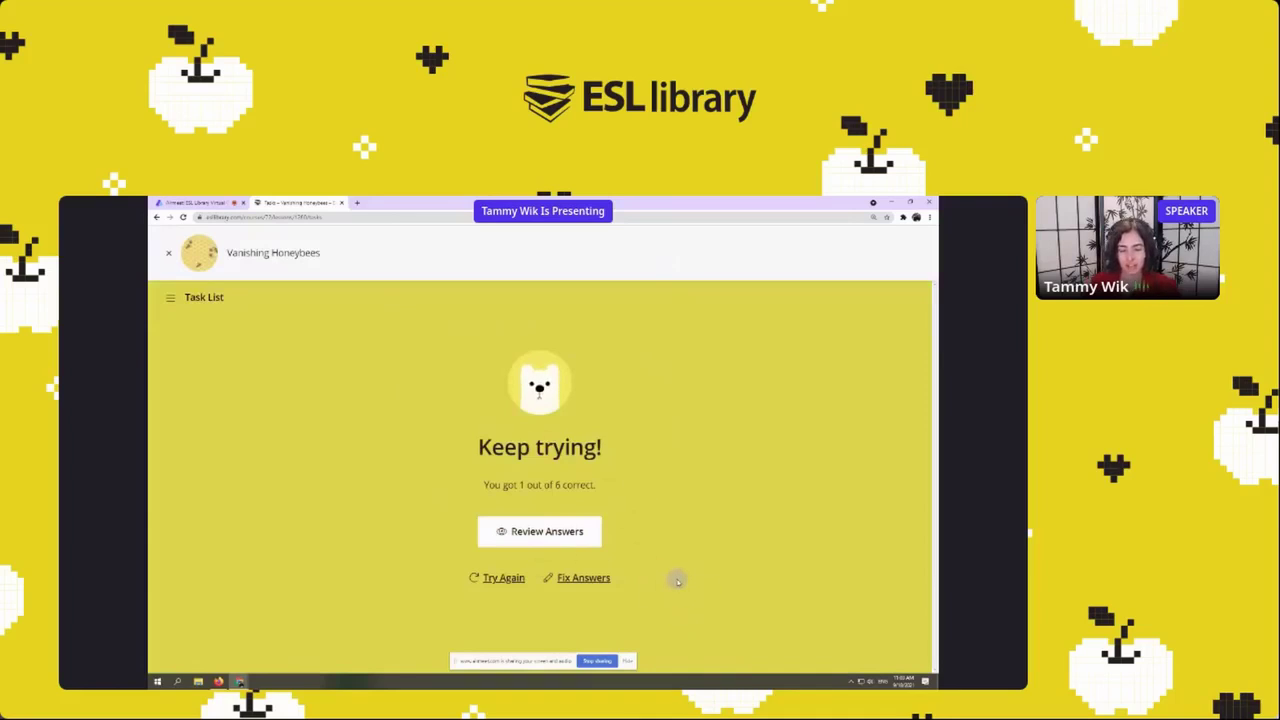
Choose to fix the answers and replace "asdf" in the second blank with "bites".
key("ctrl+plus")
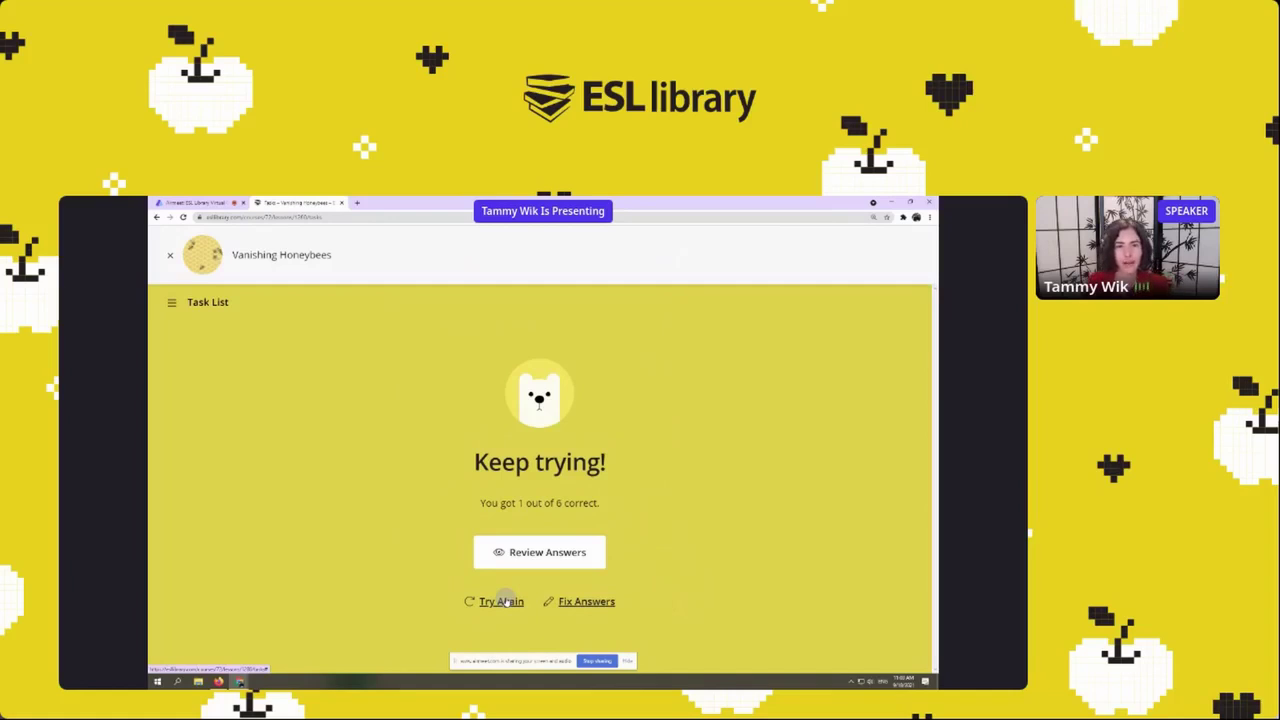
left_click(582, 601)
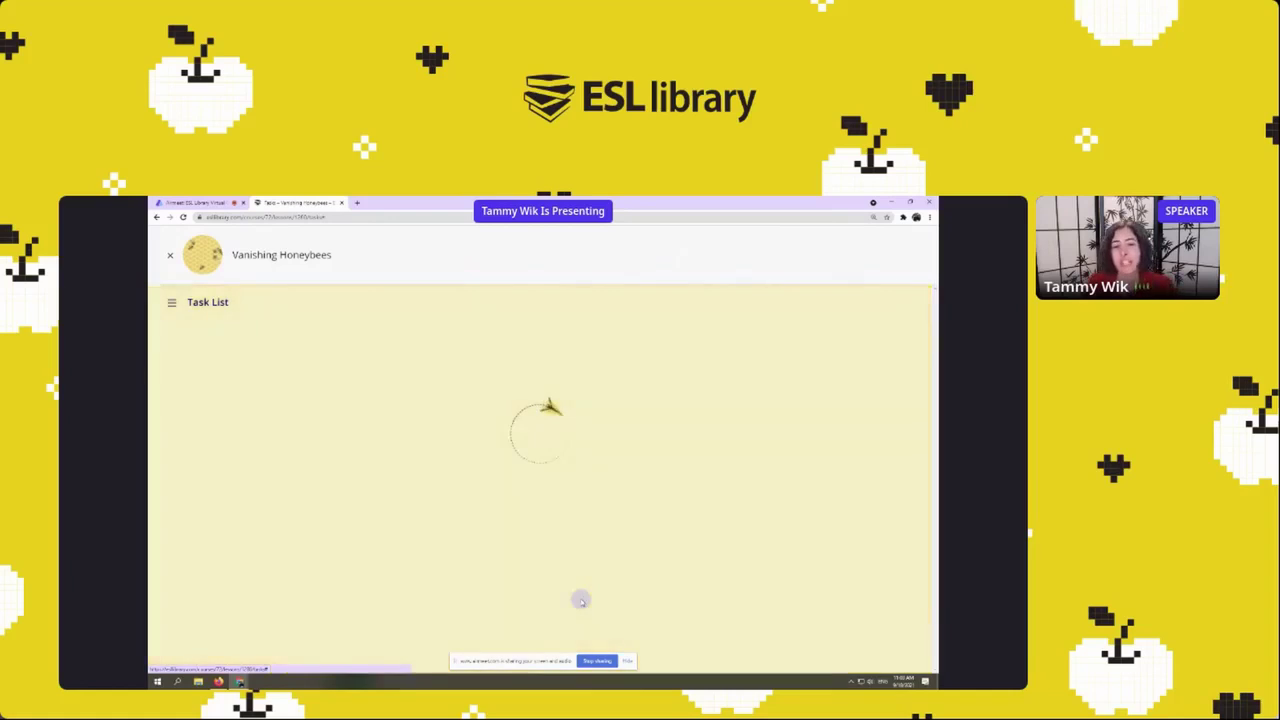
scroll(600, 450, "down", 4)
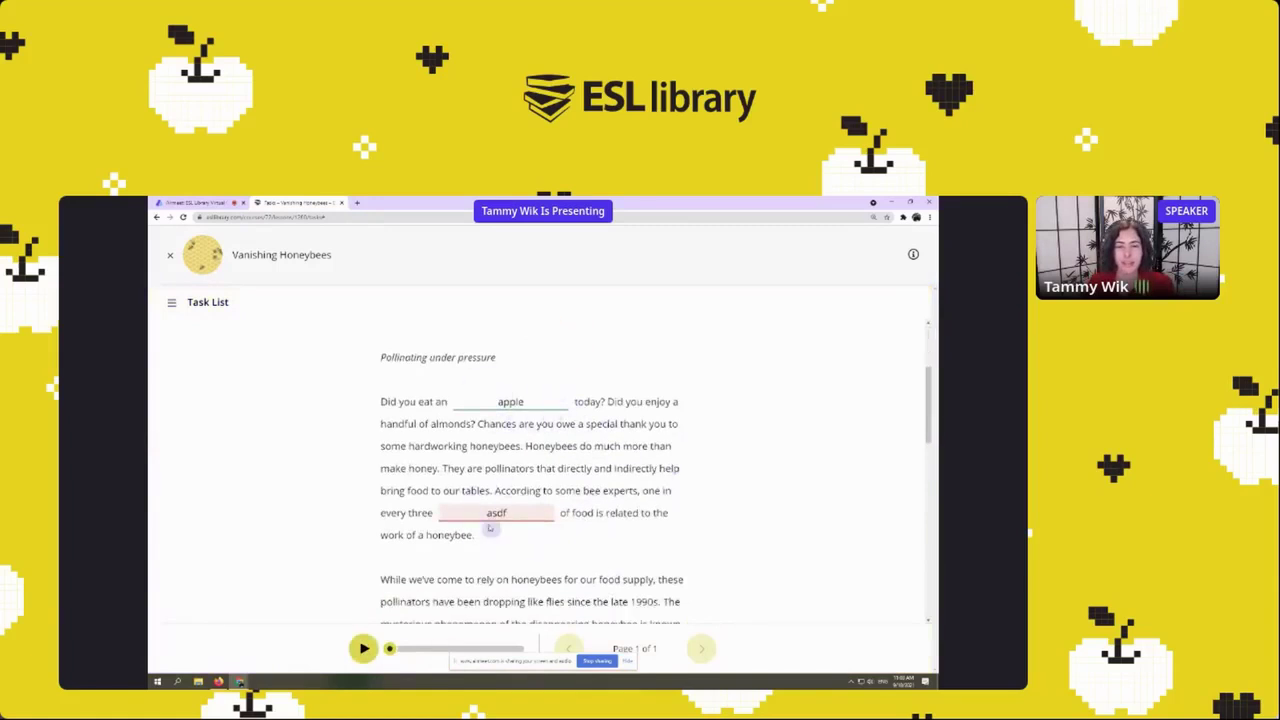
left_click(519, 512)
key("BackSpace")
key("BackSpace")
key("BackSpace")
key("BackSpace")
type("bites")
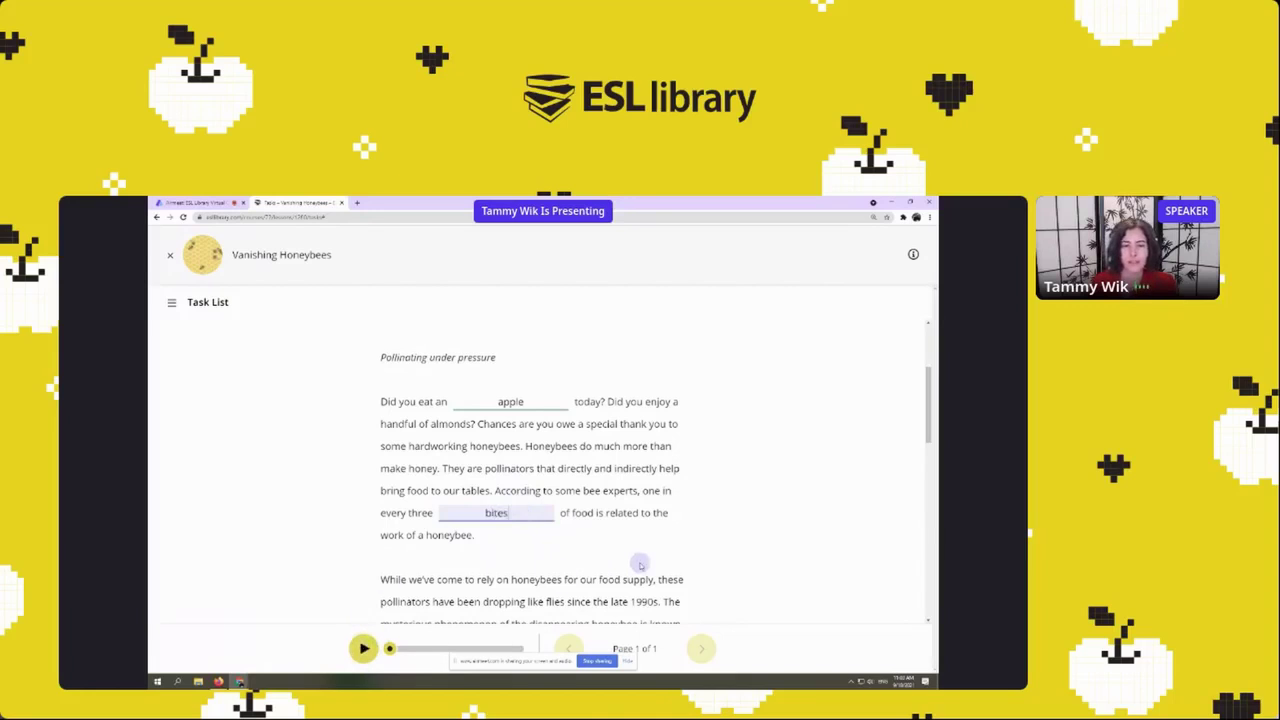
Resubmit the corrected Listen & Type answers despite the unanswered blanks.
scroll(645, 550, "down", 10)
left_click(540, 544)
left_click(607, 366)
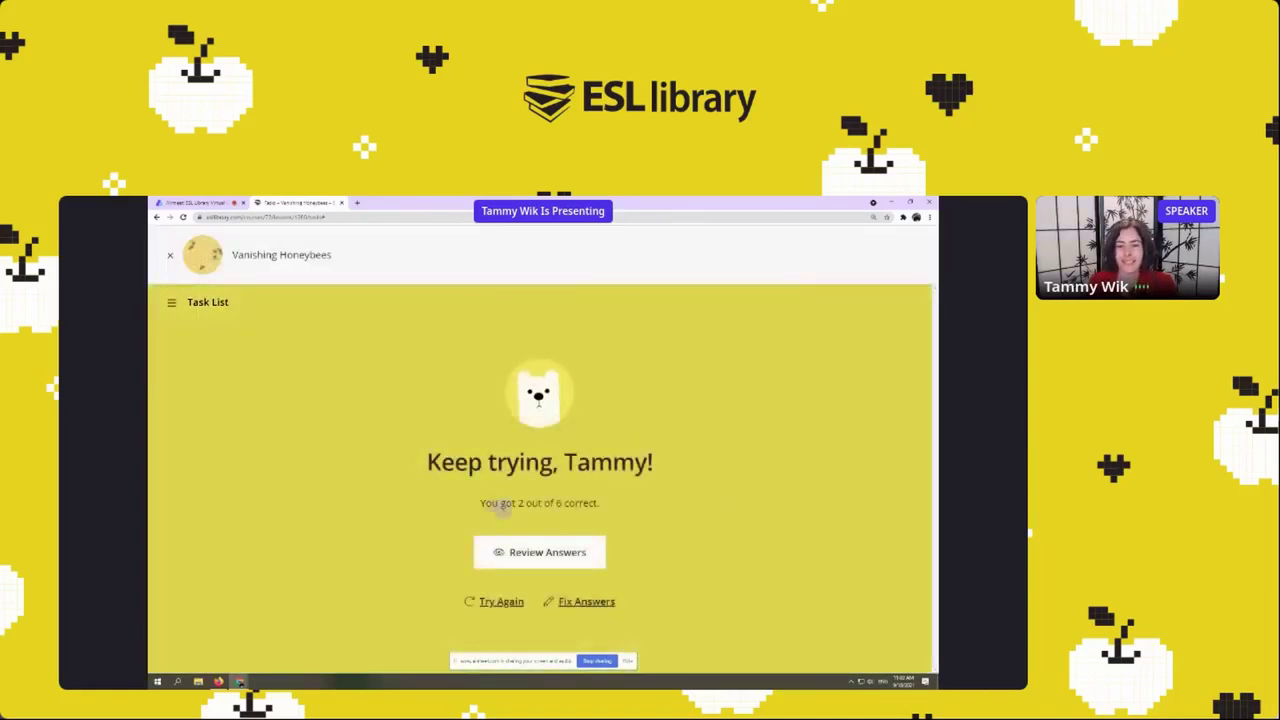
Open the Personal Response speaking task from the Vanishing Honeybees task list and start it.
left_click(171, 302)
scroll(322, 438, "down", 1)
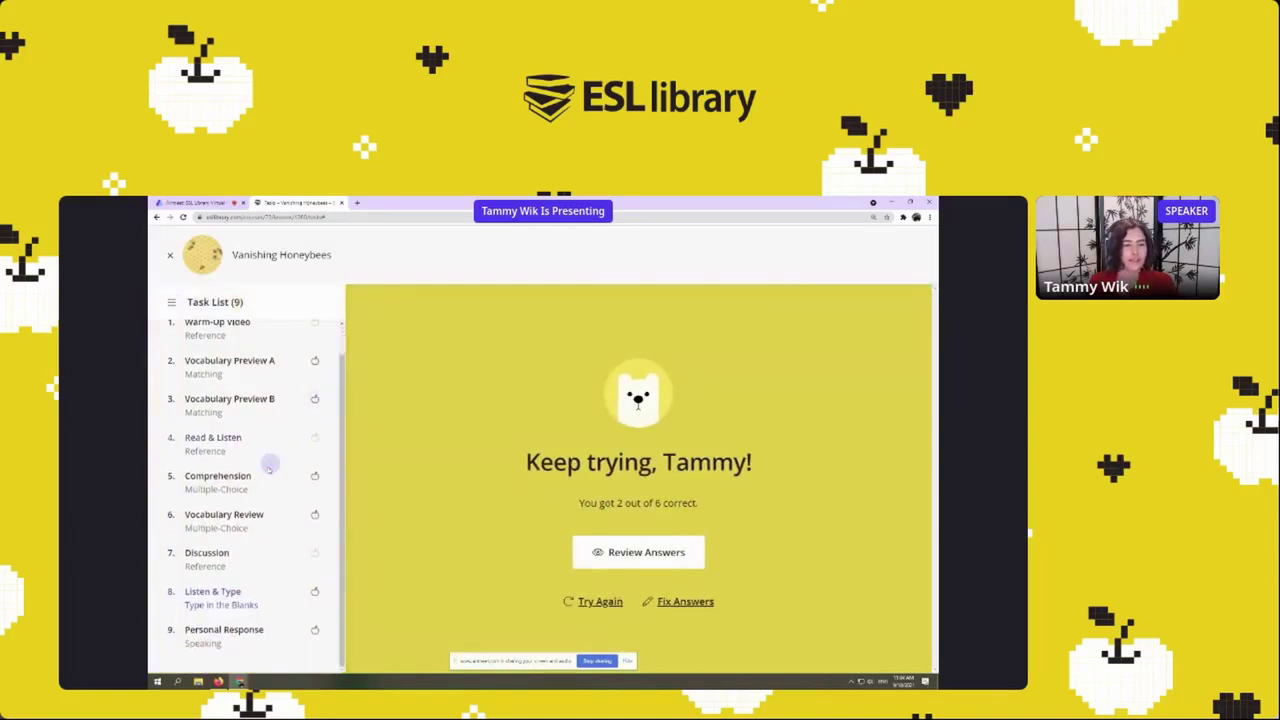
left_click(213, 637)
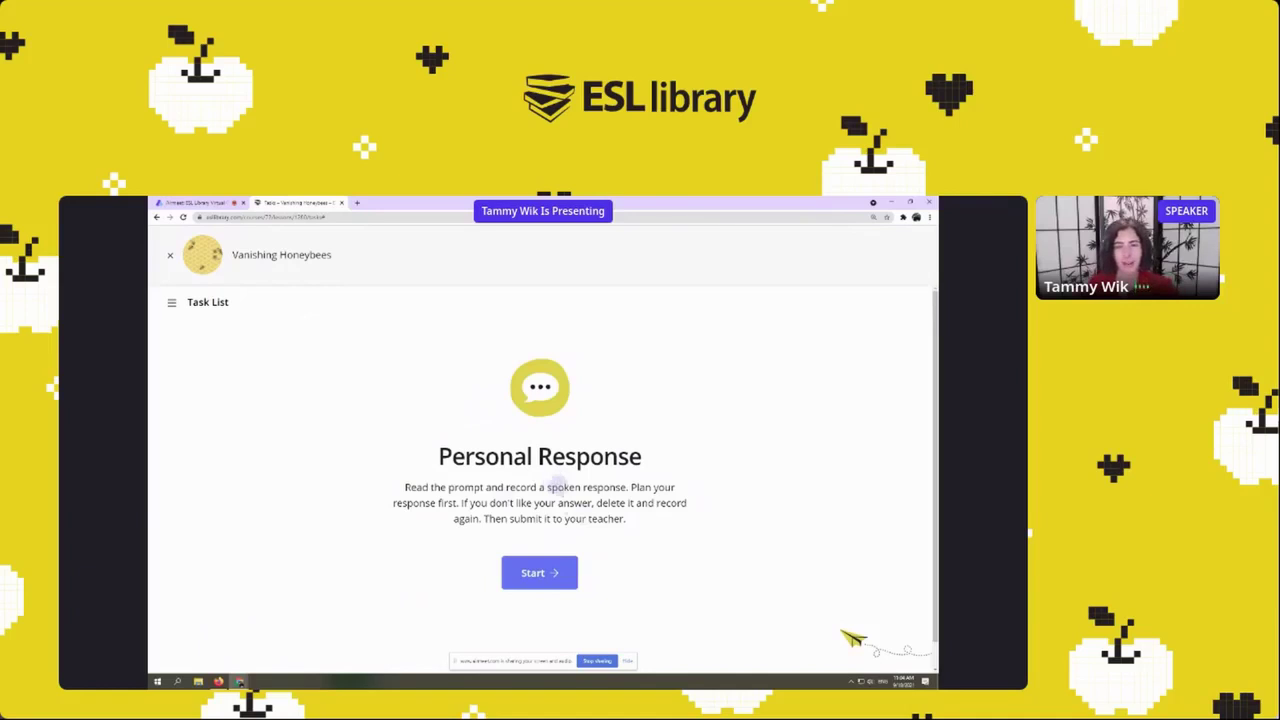
left_click(537, 578)
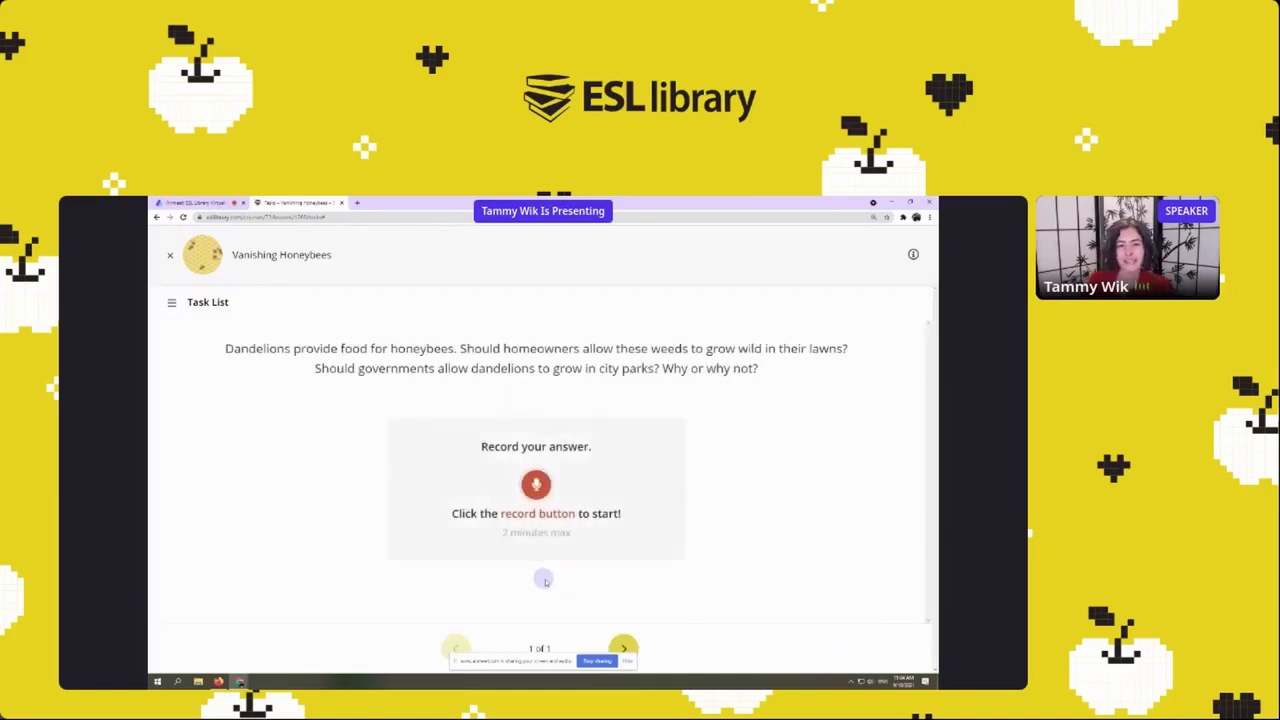
Record a short spoken answer to the dandelion prompt and stop the recording.
key("ctrl+minus")
key("ctrl+minus")
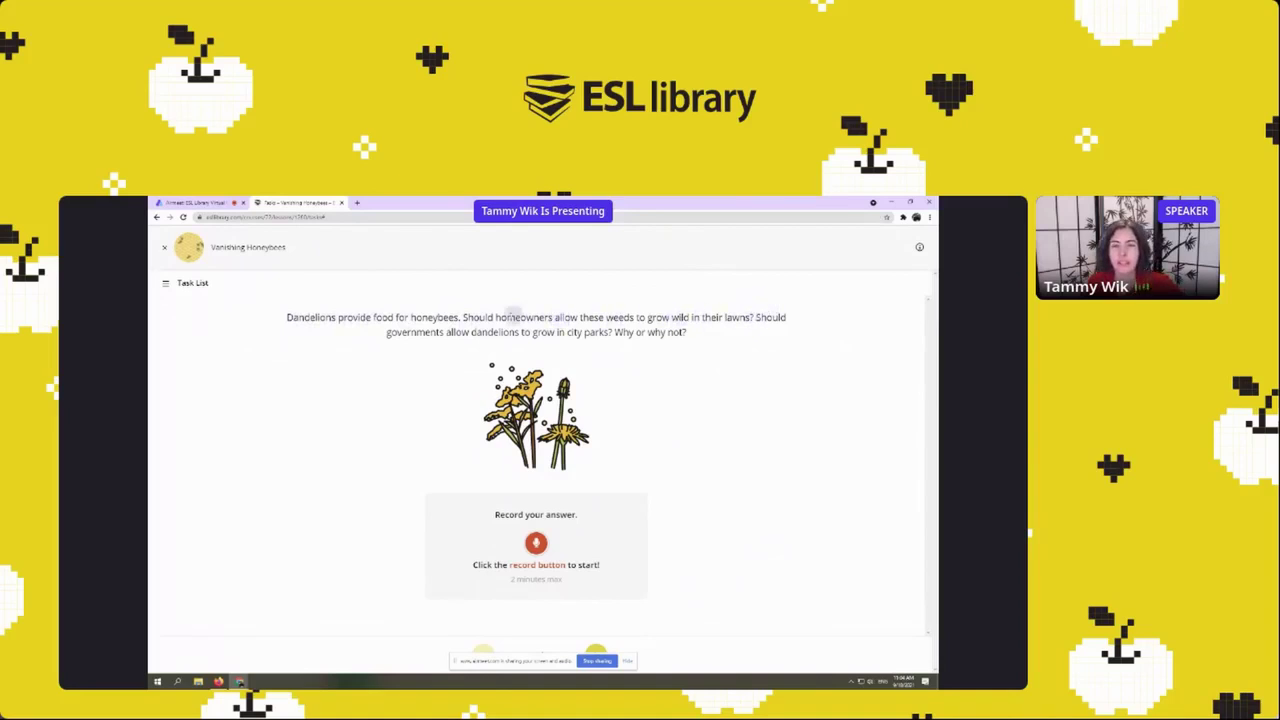
left_click(537, 545)
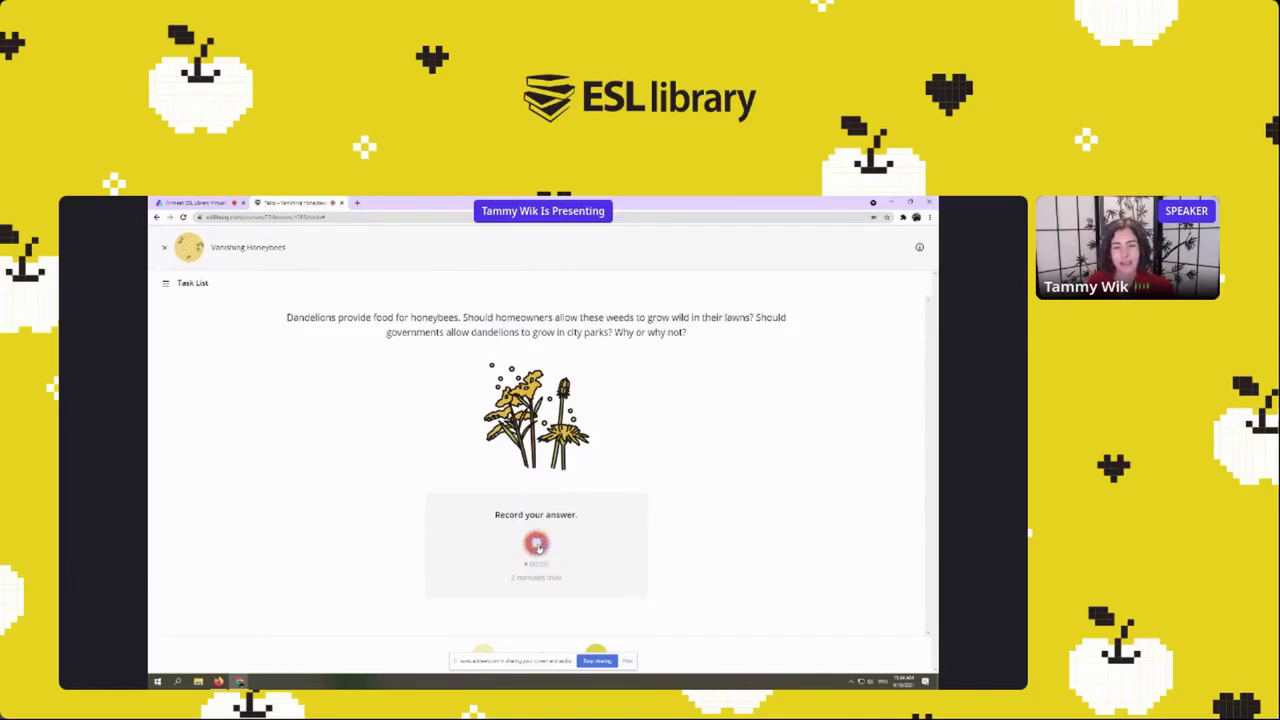
key("ctrl+plus")
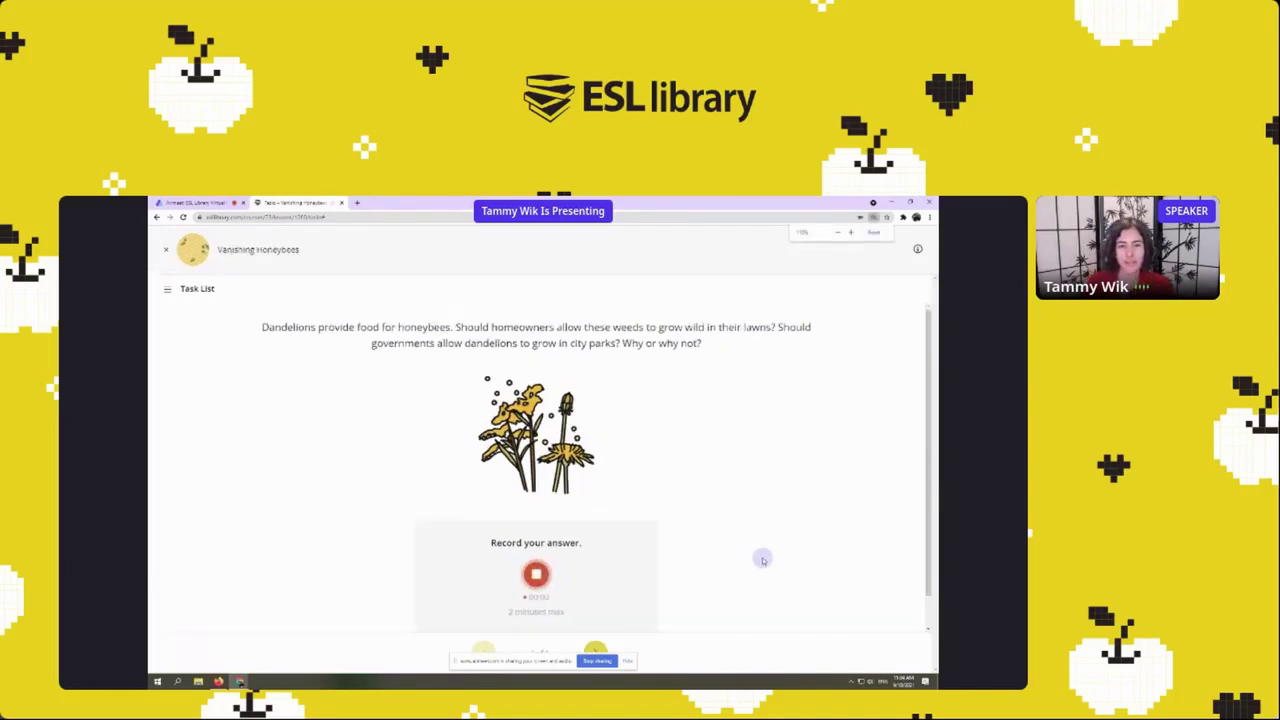
scroll(663, 450, "down", 1)
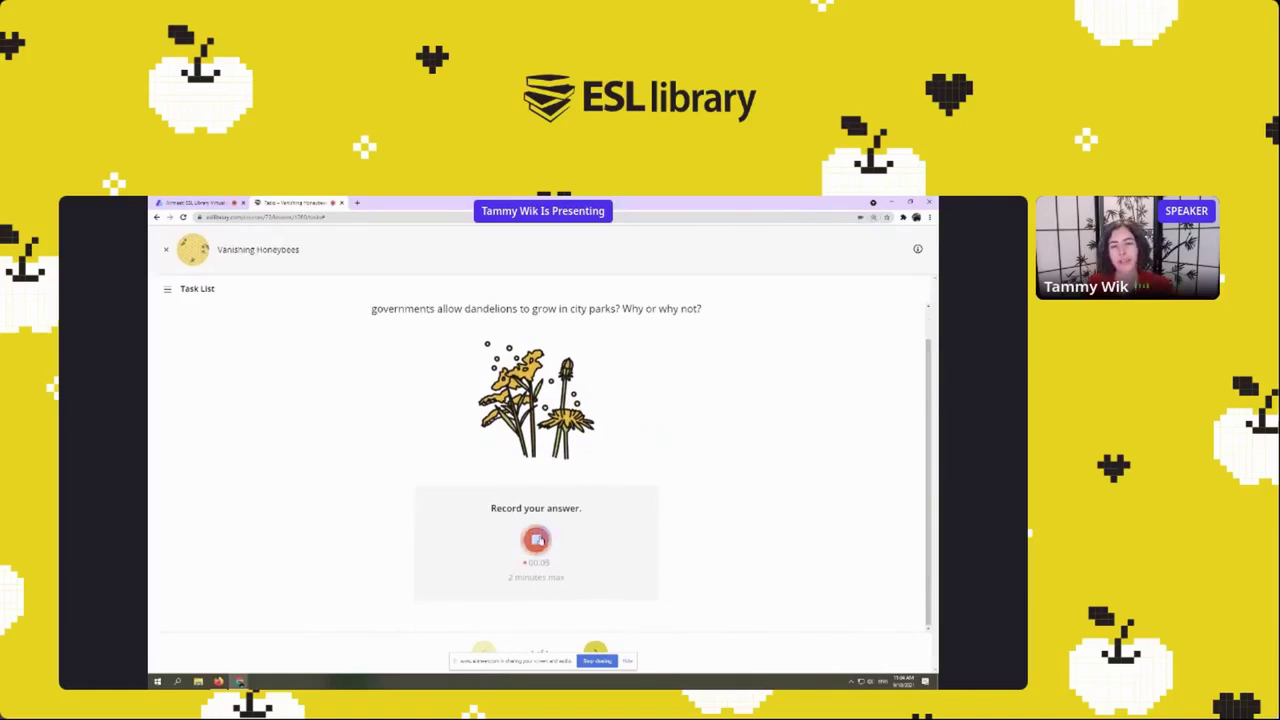
left_click(536, 540)
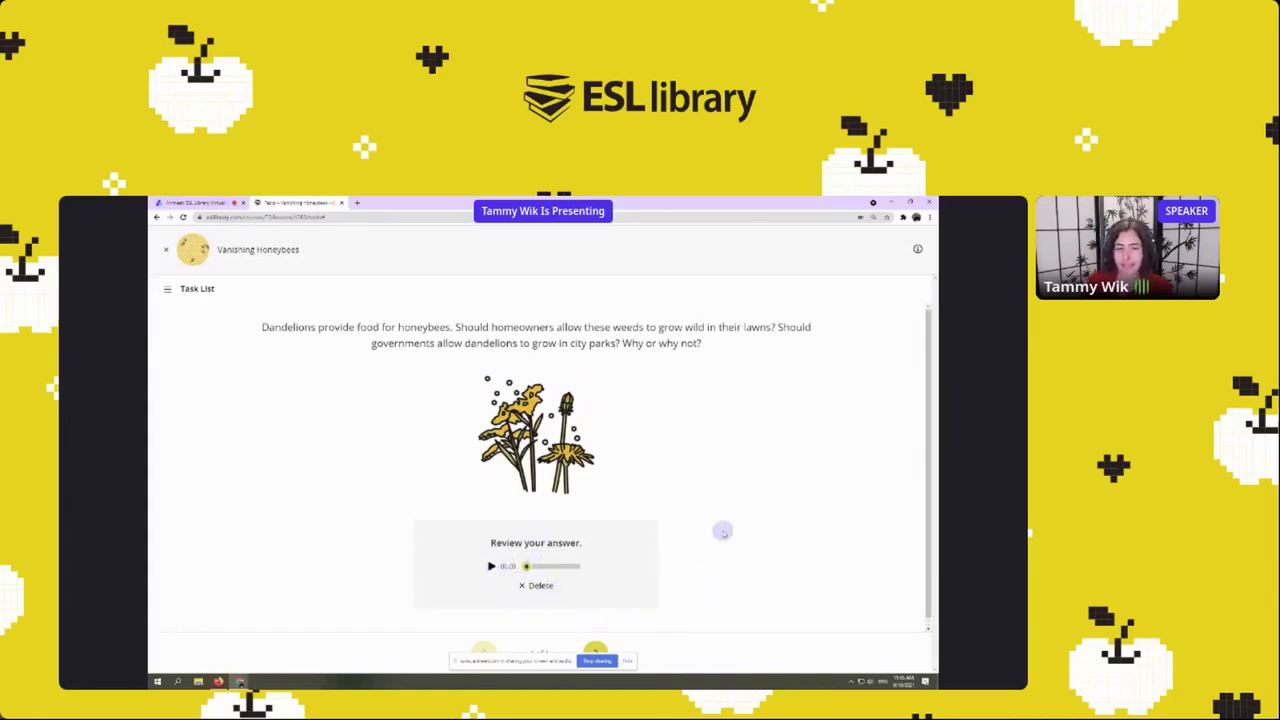
Submit the recorded Personal Response answer and exit the Task Player to the Vanishing Honeybees lesson page.
left_click(596, 648)
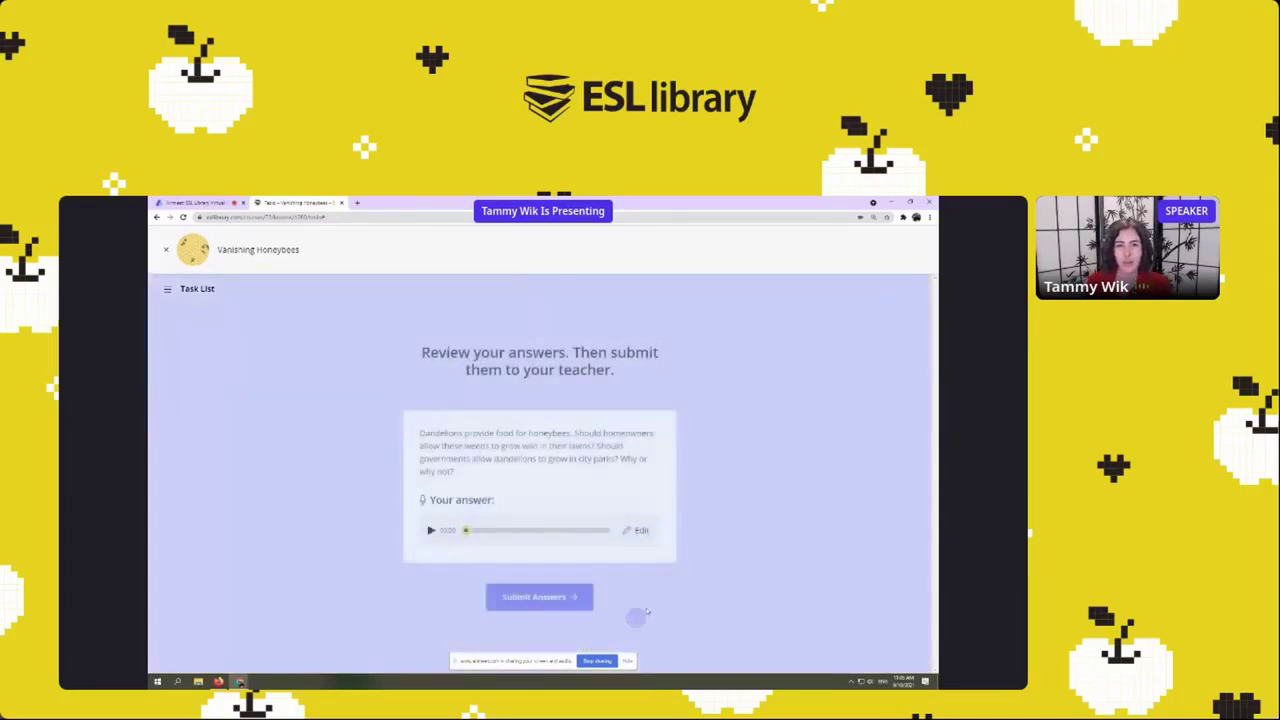
left_click(536, 597)
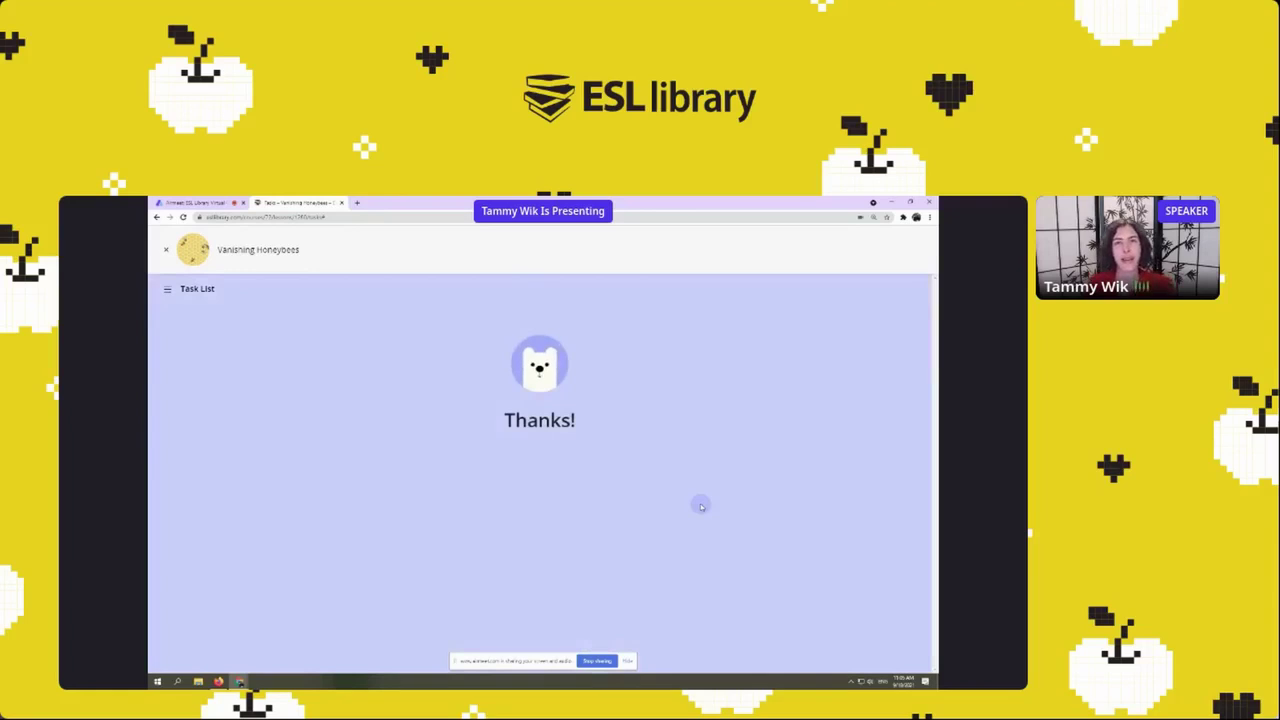
left_click(166, 249)
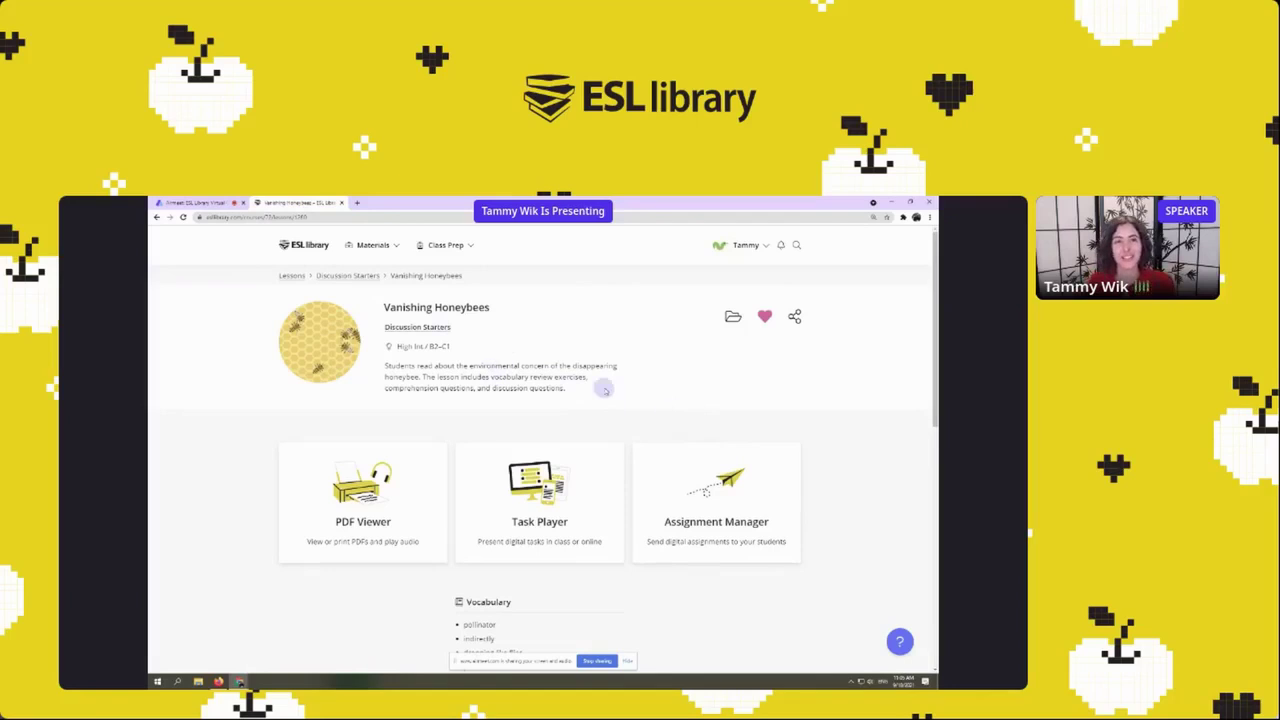
Go to the Lessons library and open the Word Bank course under Young Learners & Adult Literacy.
left_click(308, 244)
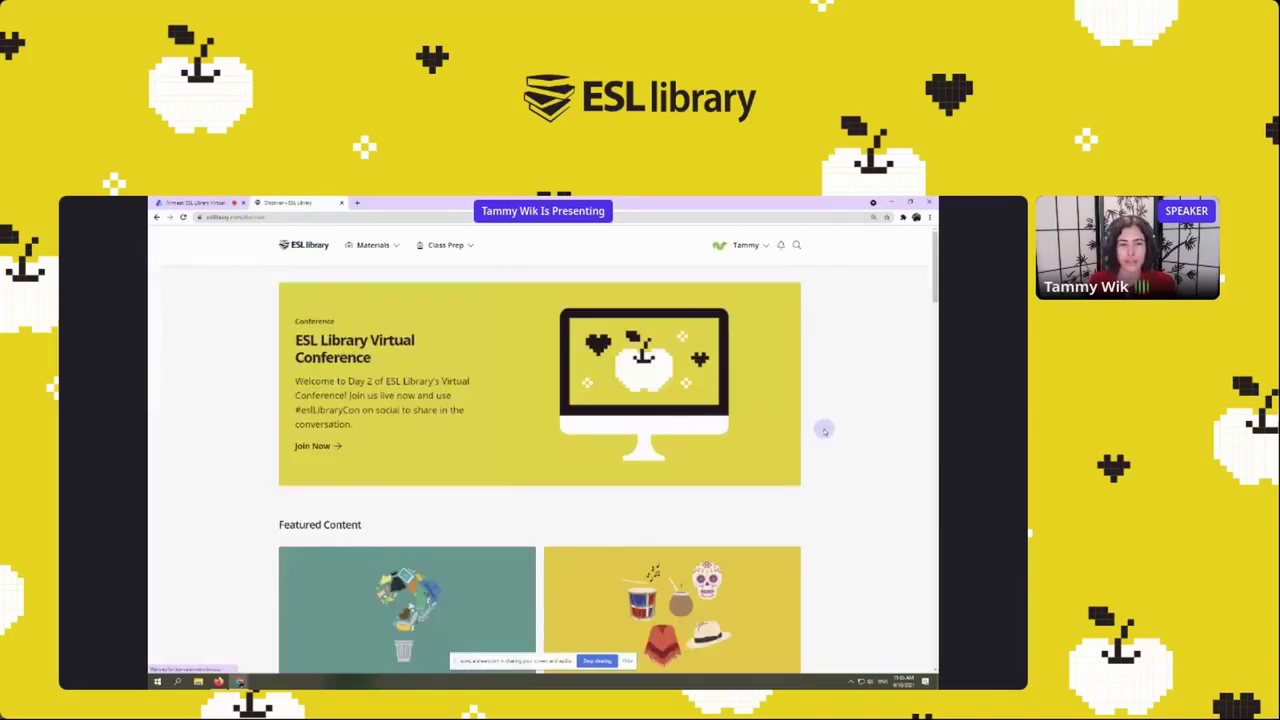
left_click(368, 250)
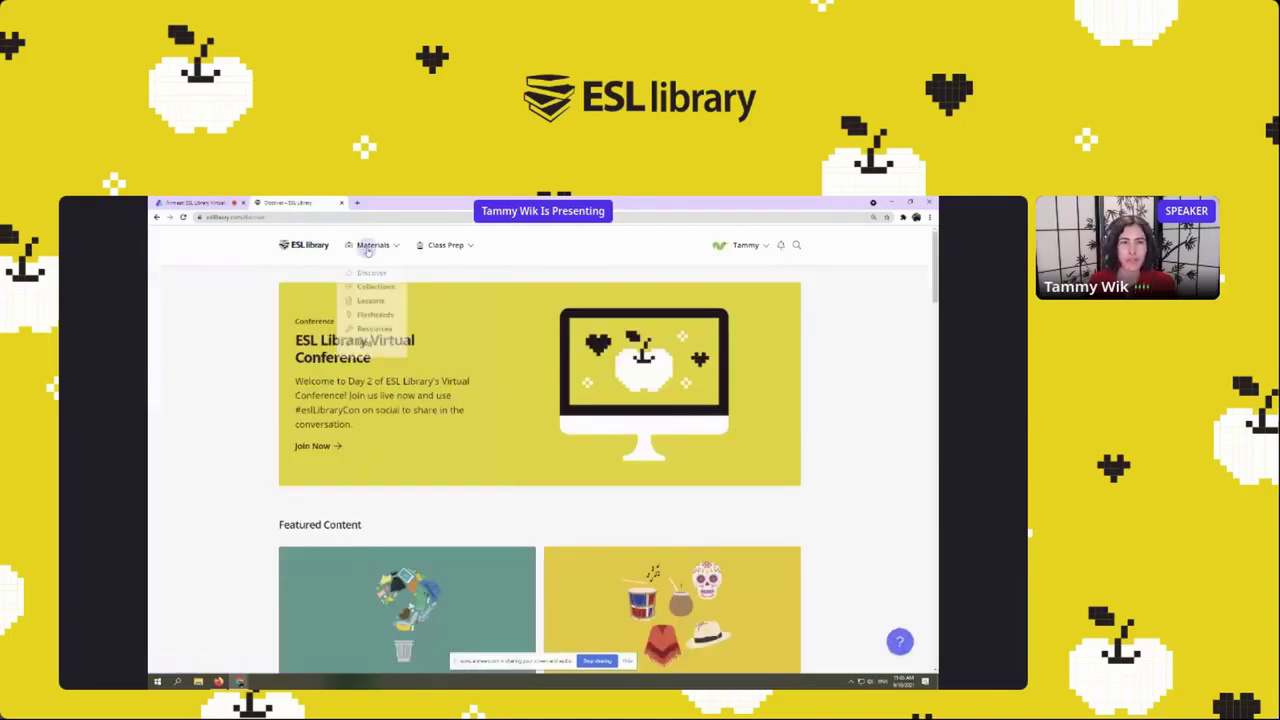
left_click(371, 303)
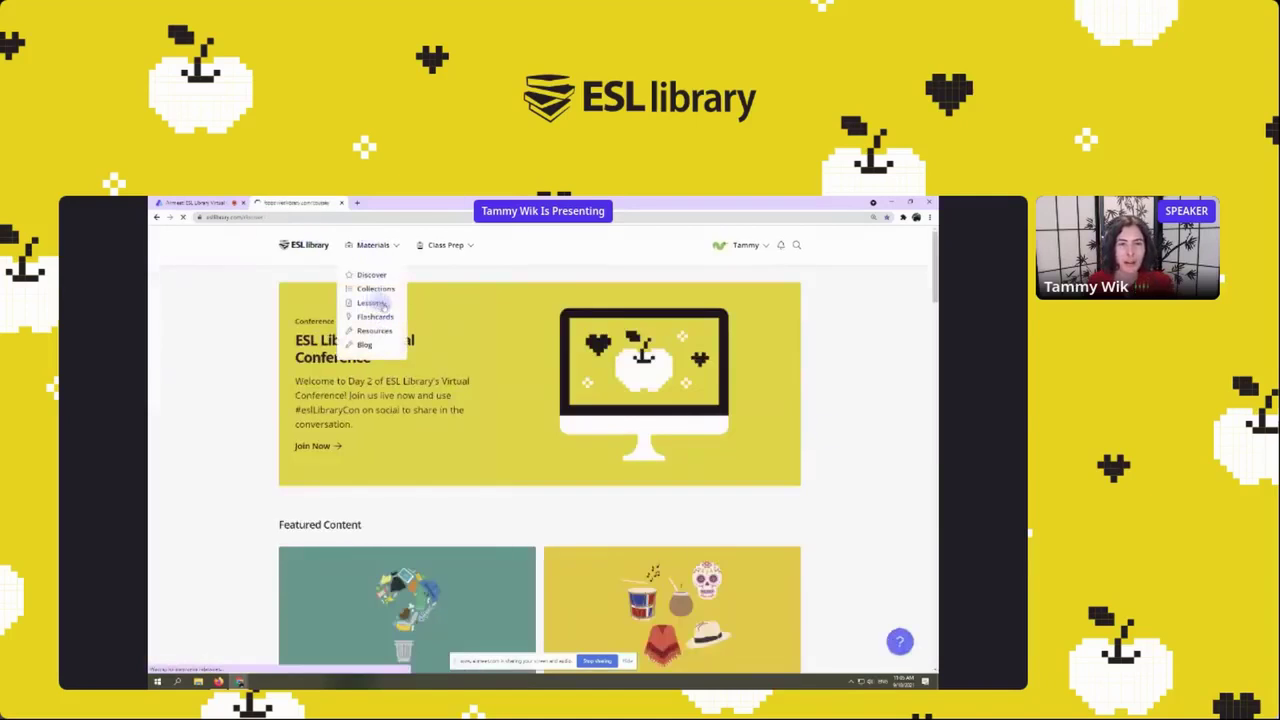
scroll(420, 360, "down", 4)
scroll(440, 365, "down", 3)
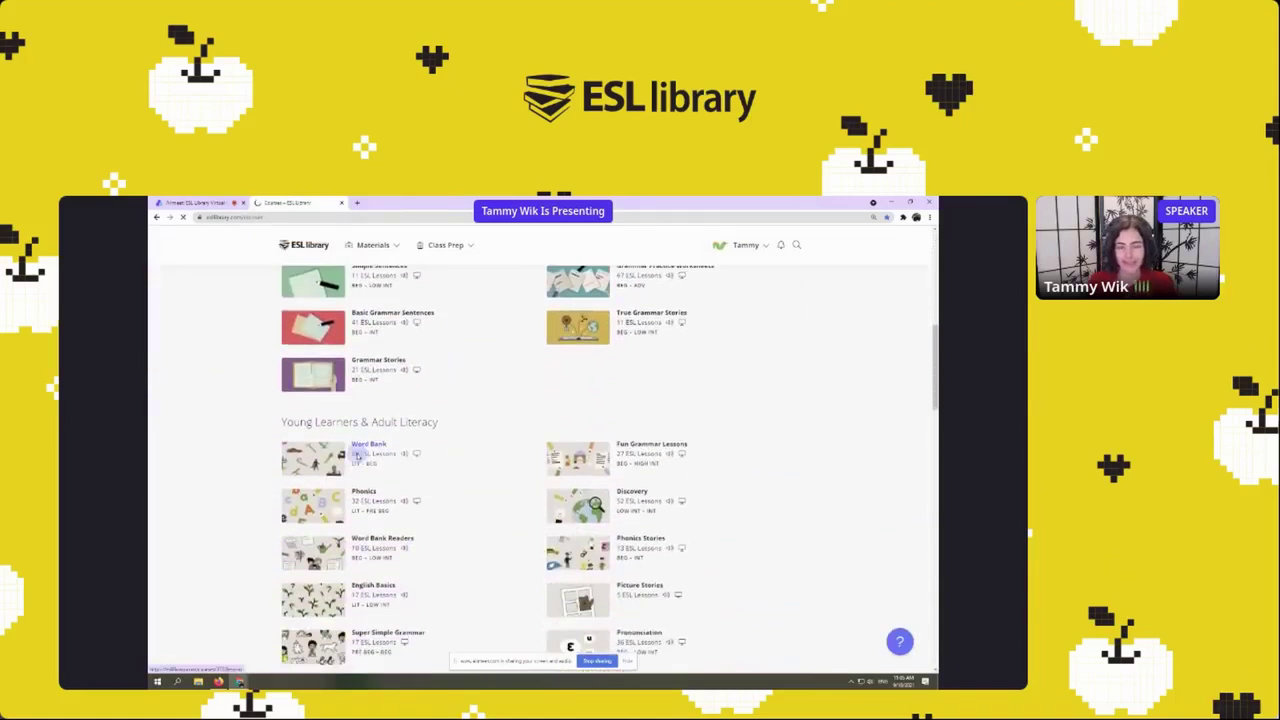
left_click(357, 455)
Open the Community Helpers lesson from Word Bank and view its task list in the Task Player before exiting it.
scroll(550, 370, "down", 4)
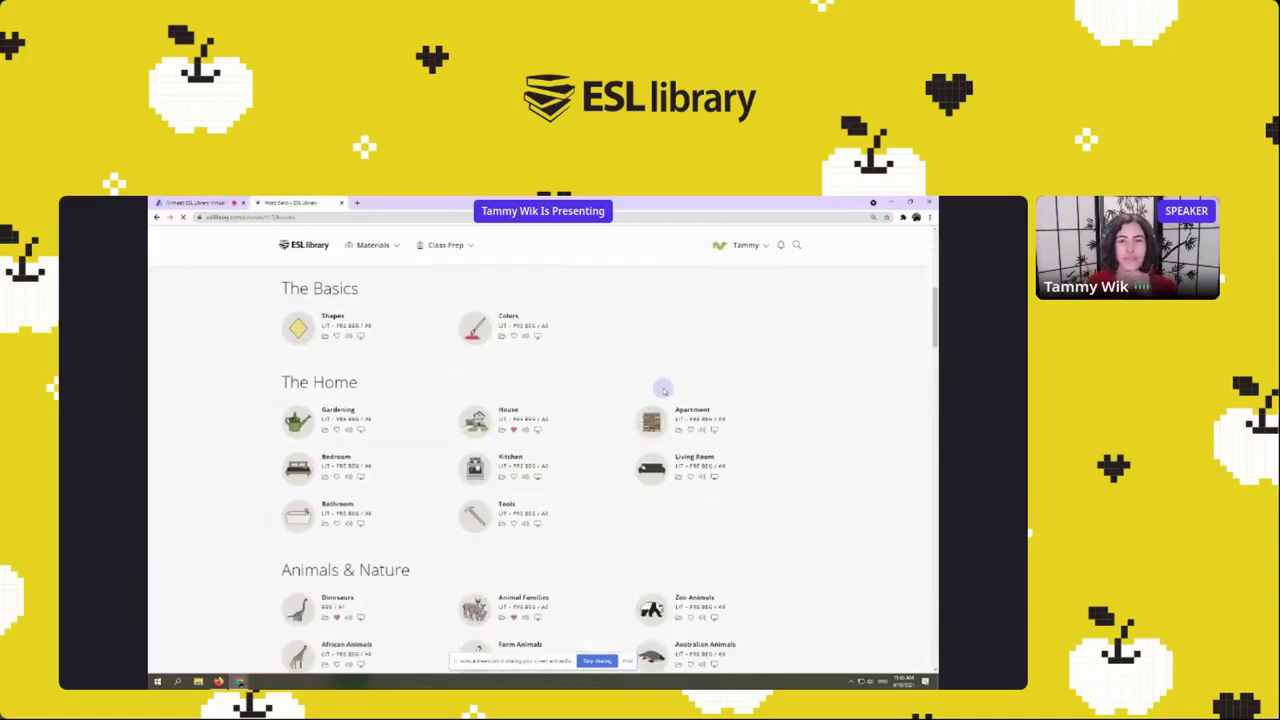
scroll(640, 387, "down", 2)
scroll(600, 385, "down", 3)
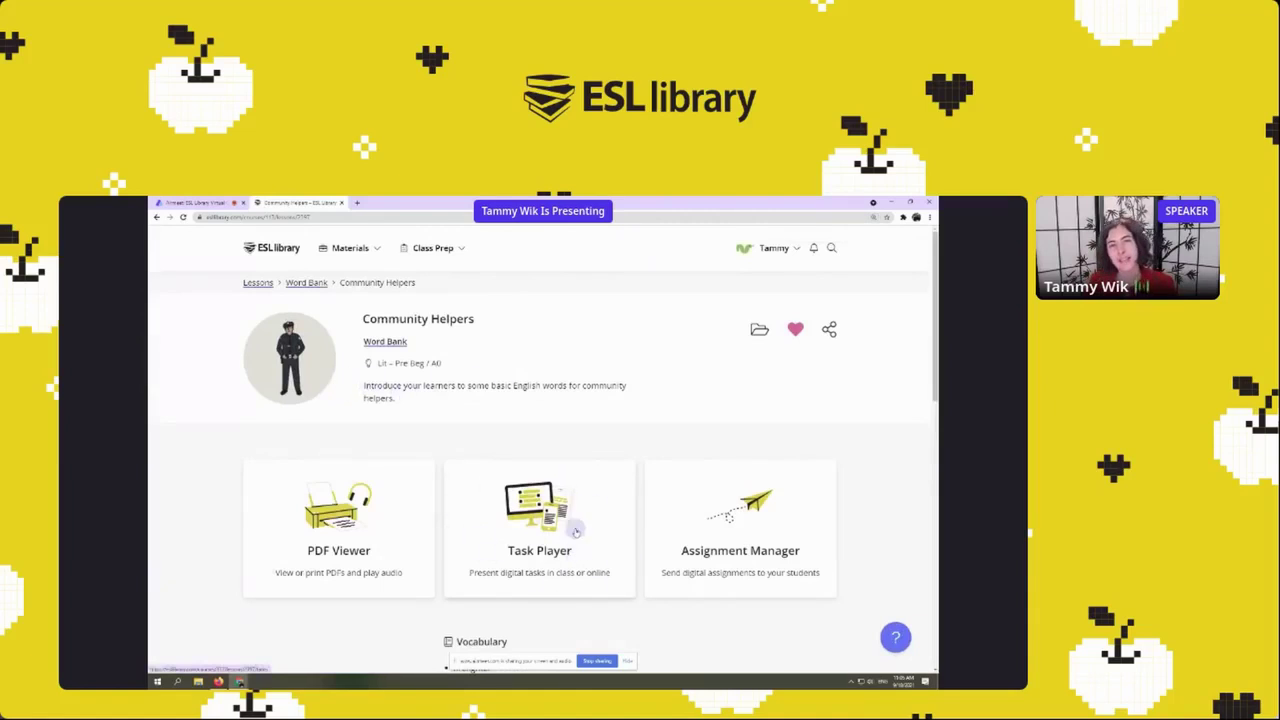
left_click(543, 536)
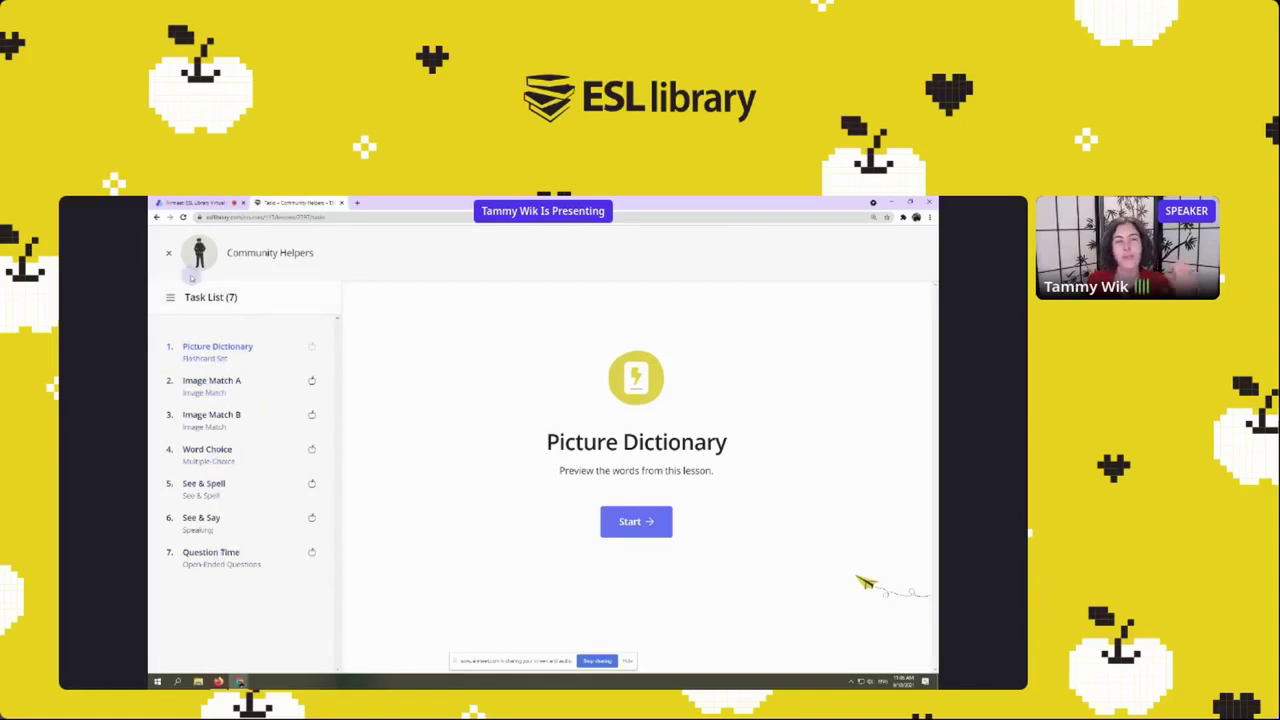
left_click(168, 253)
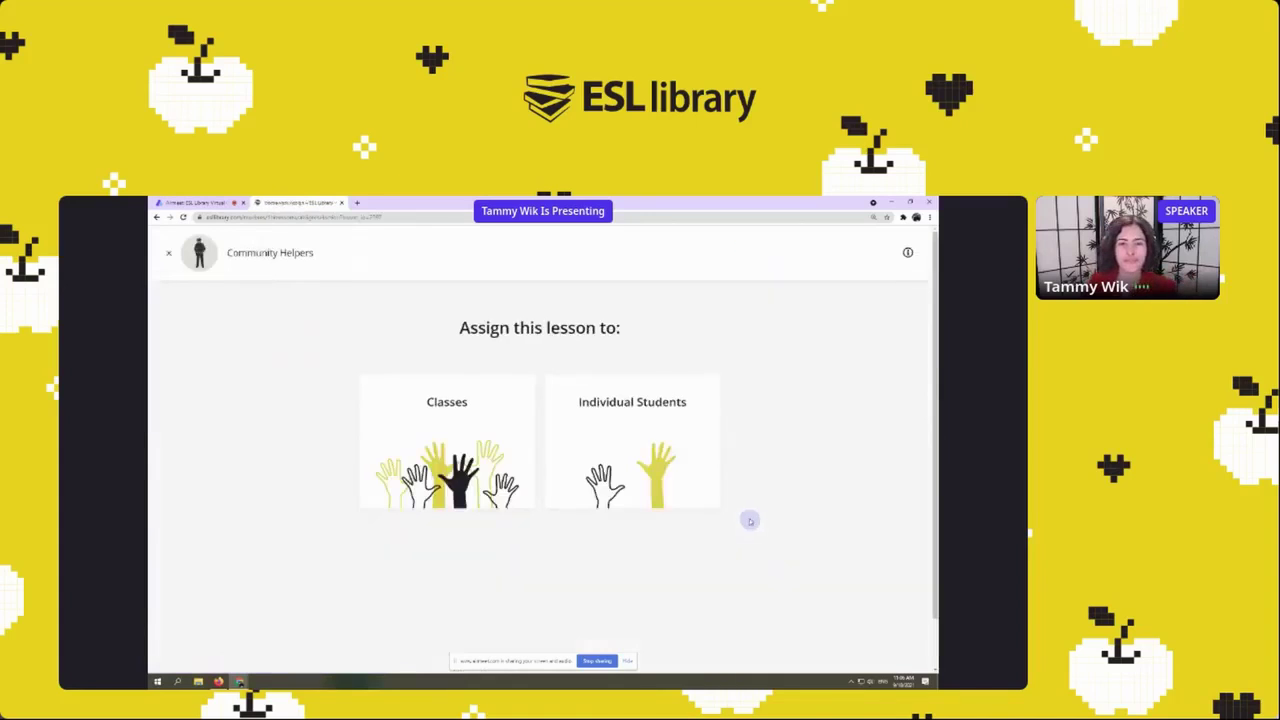
In the Assignment Manager, assign Community Helpers to the Conversation Class, excluding the last listed student, and proceed to task selection.
left_click(447, 434)
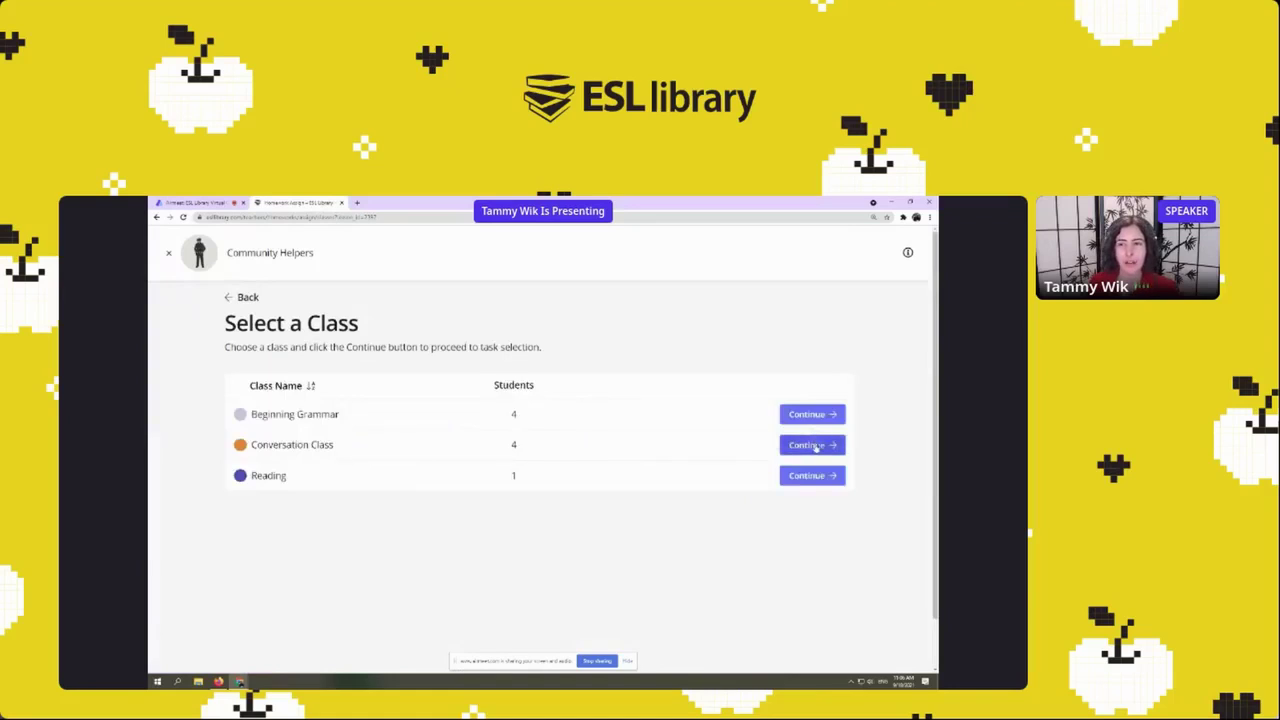
left_click(815, 447)
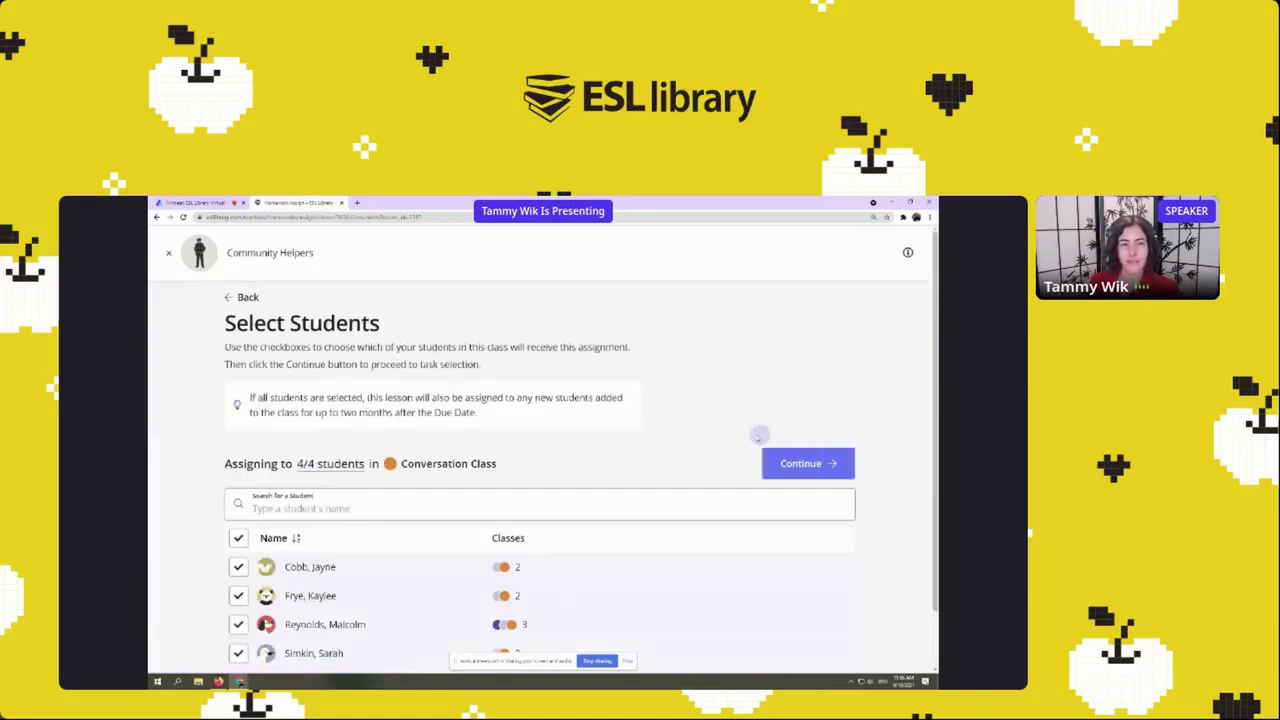
scroll(450, 500, "down", 1)
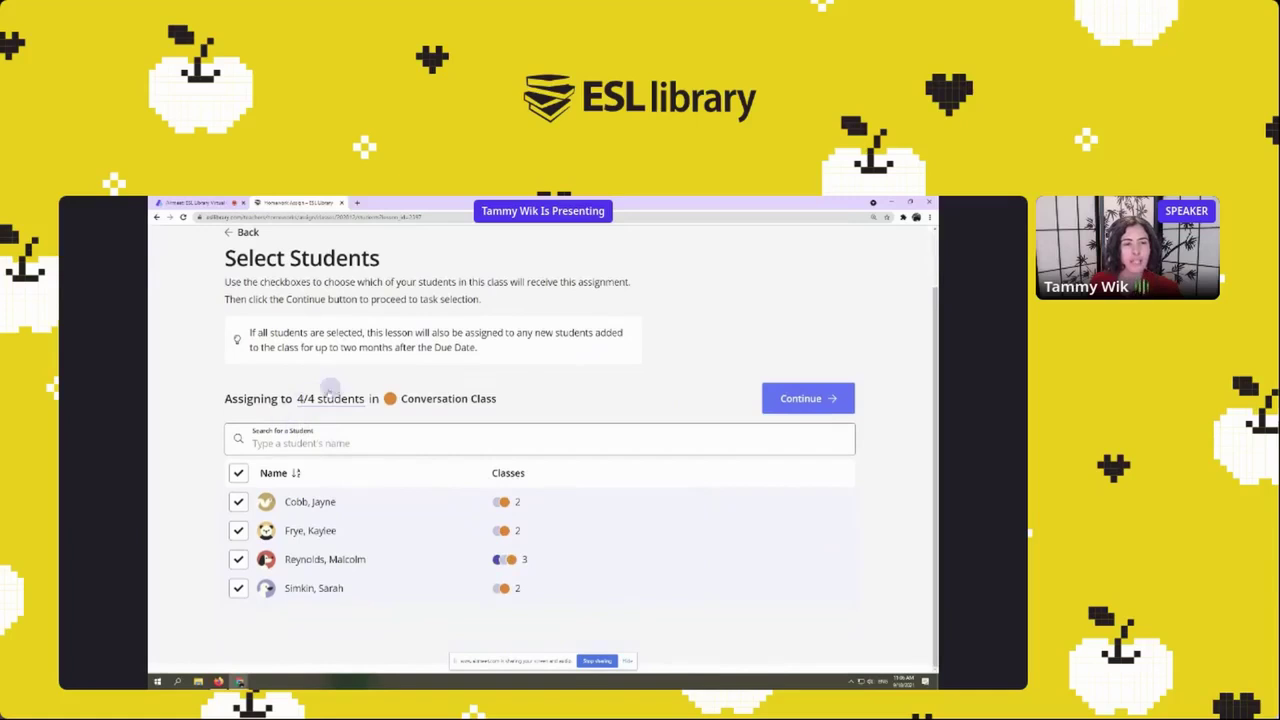
left_click(239, 589)
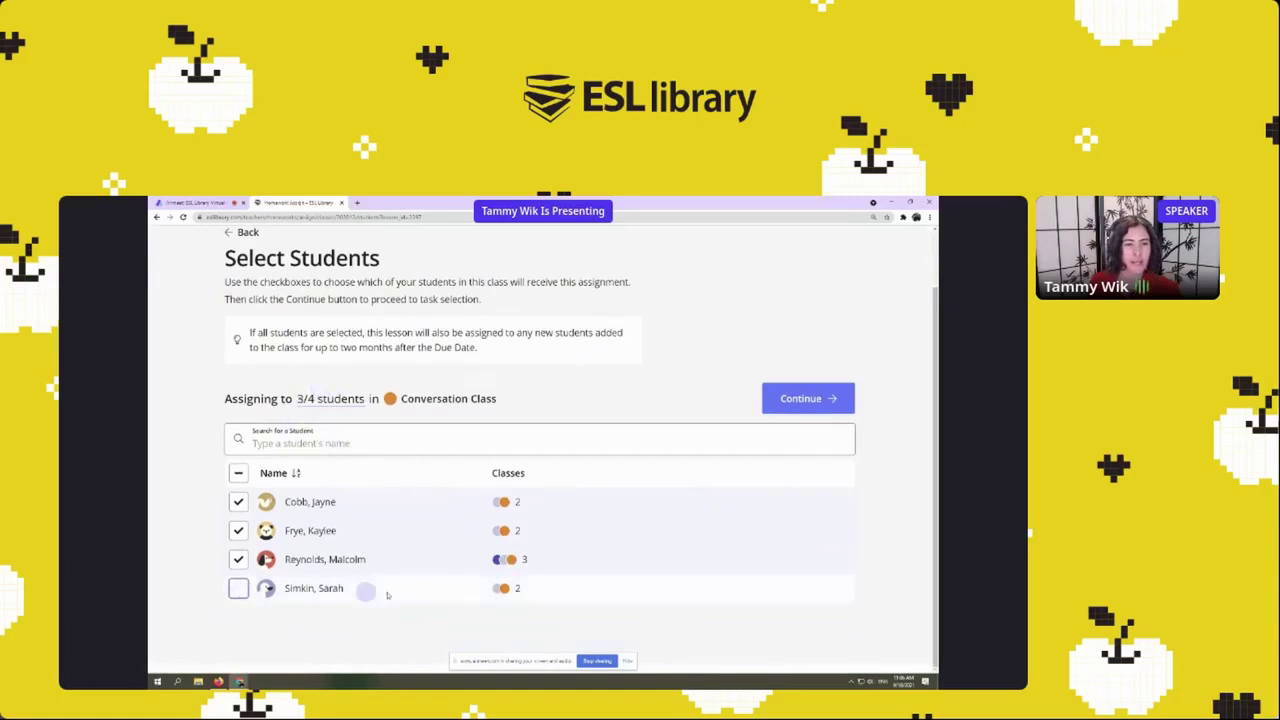
left_click(806, 399)
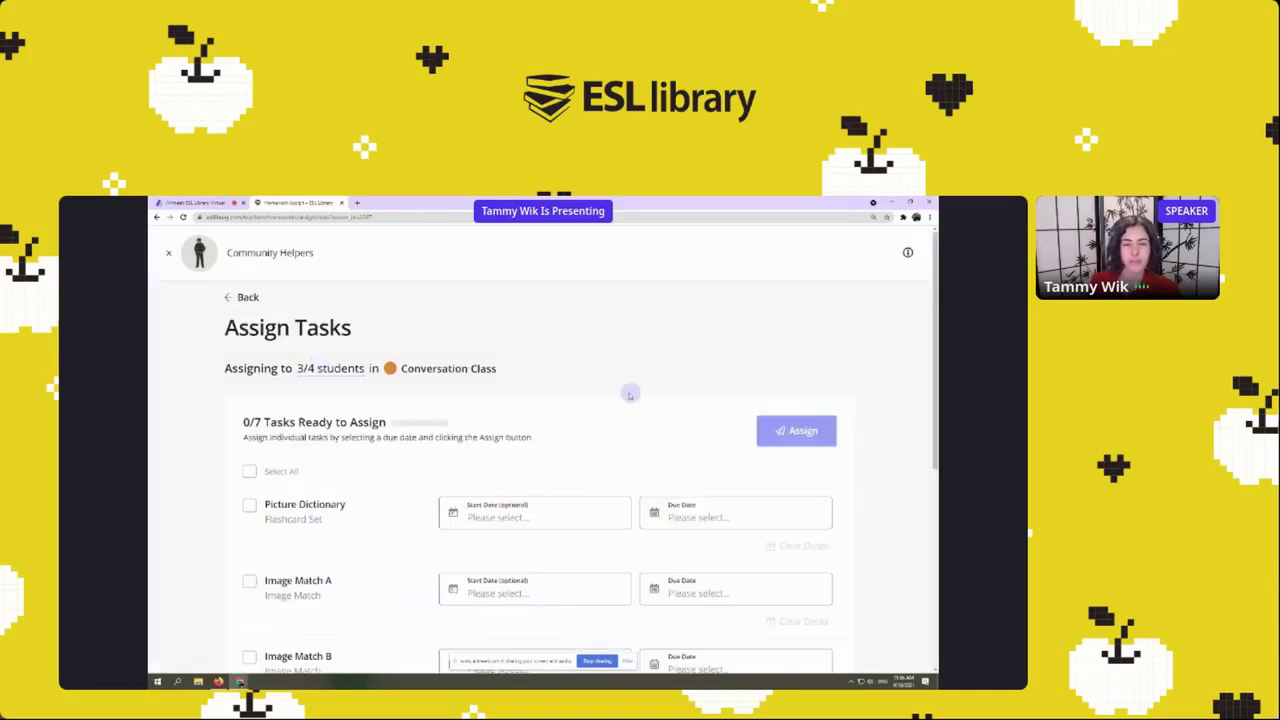
Select all the lesson's tasks and deselect several, including Image Match B, Word Choice and See & Spell, keeping Picture Dictionary and Image Match A.
scroll(249, 473, "down", 1)
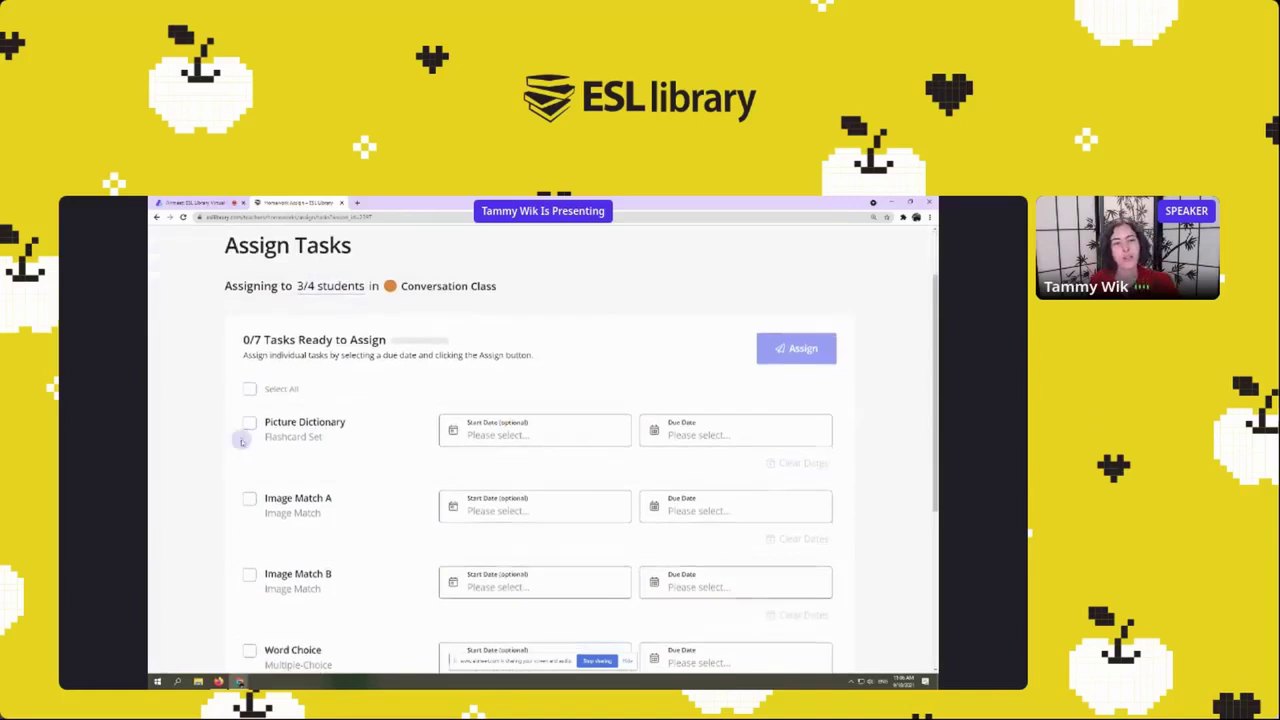
left_click(249, 389)
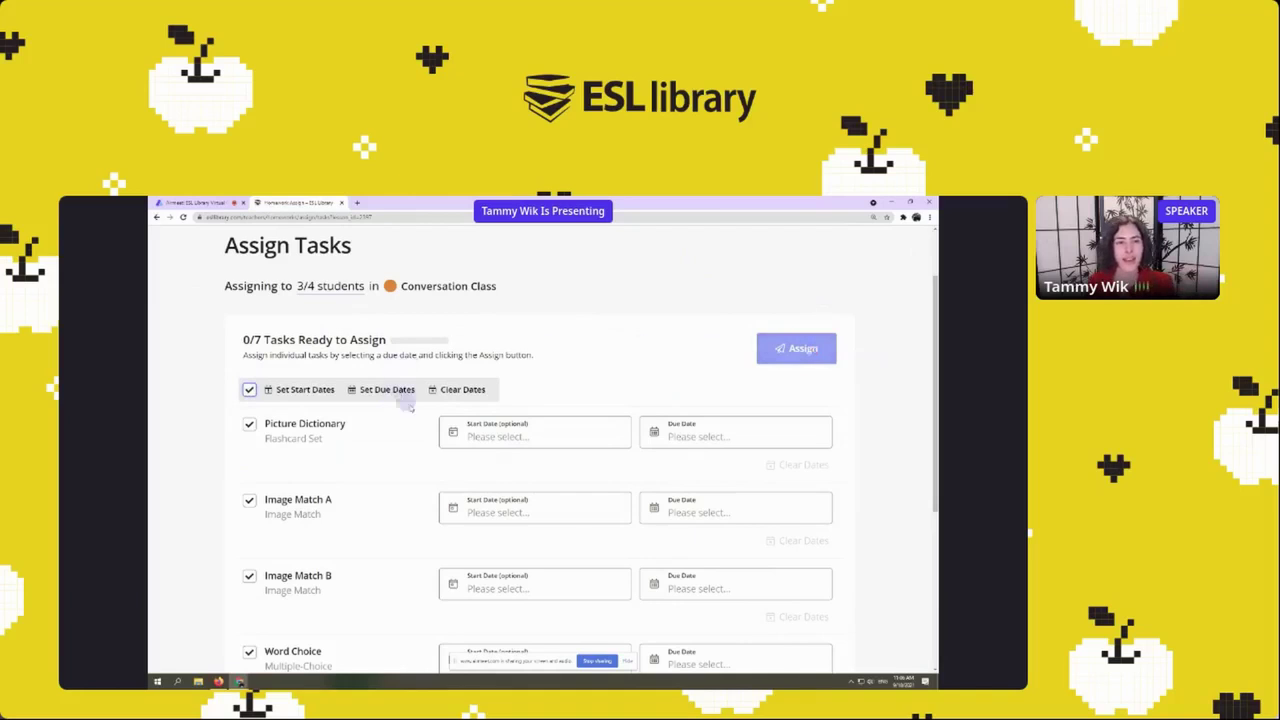
scroll(386, 405, "down", 2)
left_click(249, 452)
scroll(386, 417, "down", 2)
left_click(249, 405)
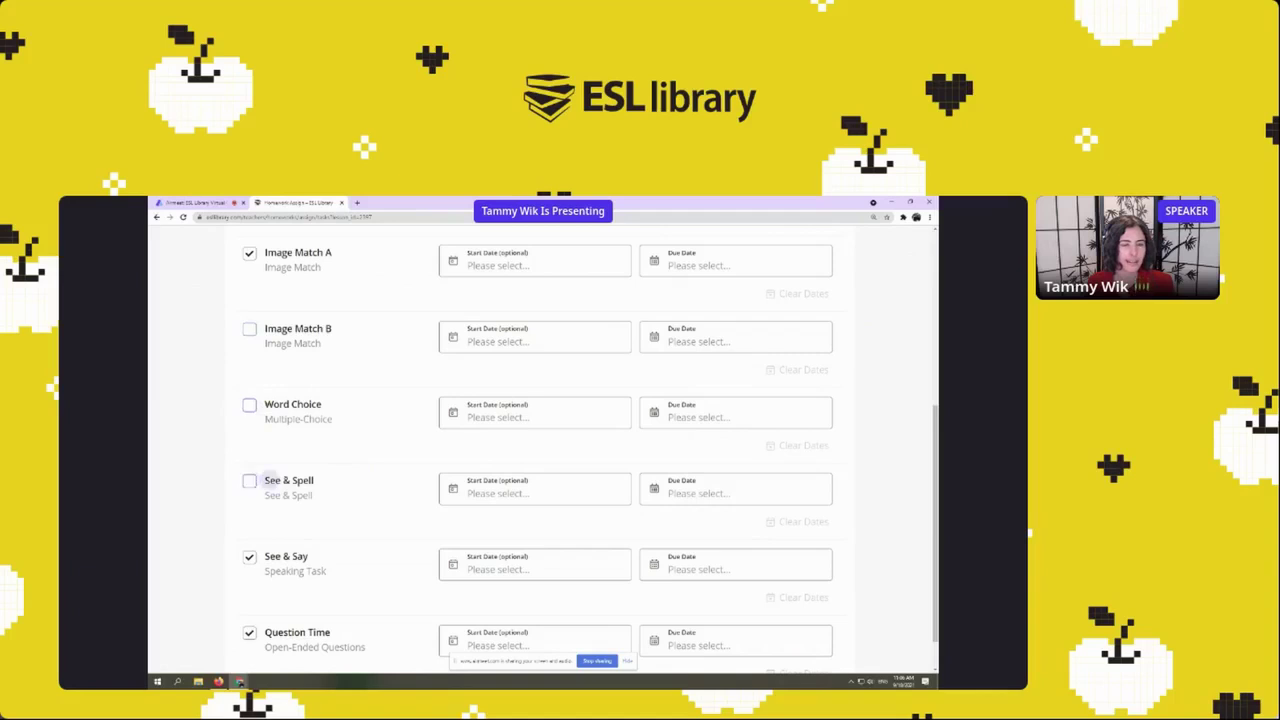
scroll(374, 434, "down", 1)
left_click(250, 515)
left_click(249, 587)
scroll(399, 546, "up", 6)
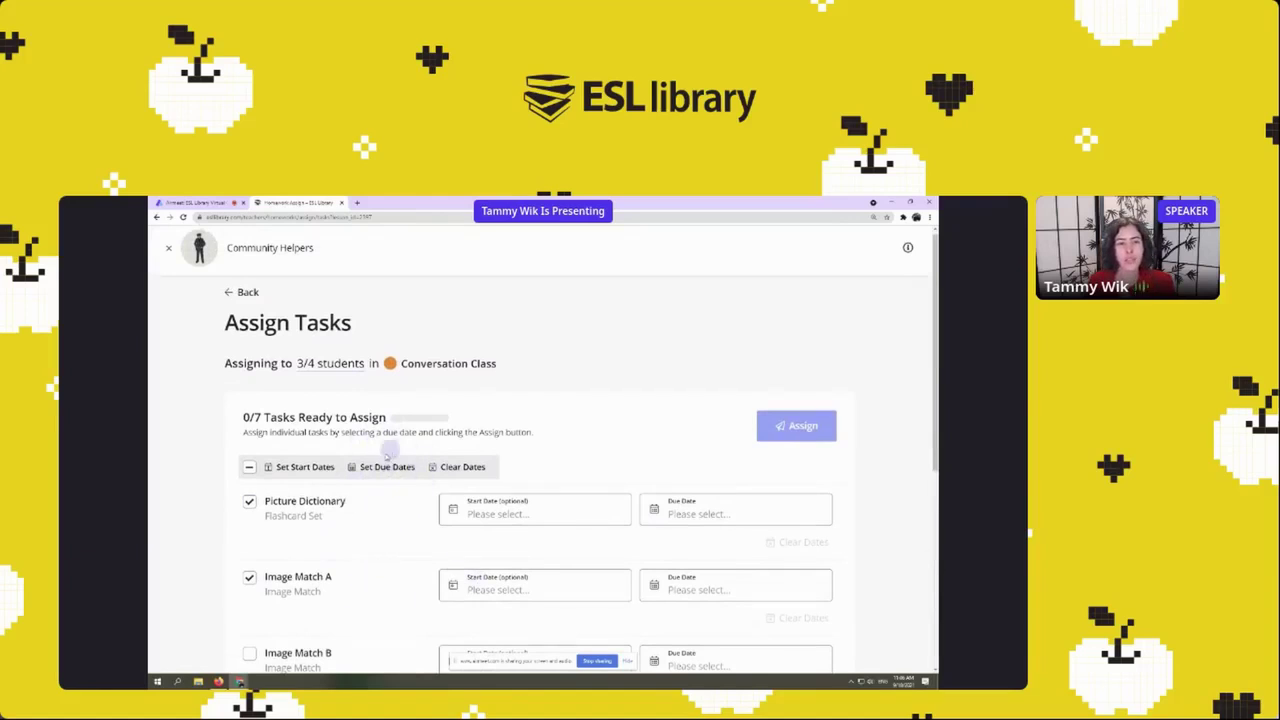
Choose September 23, 2021 as the shared due date for the selected tasks.
left_click(386, 467)
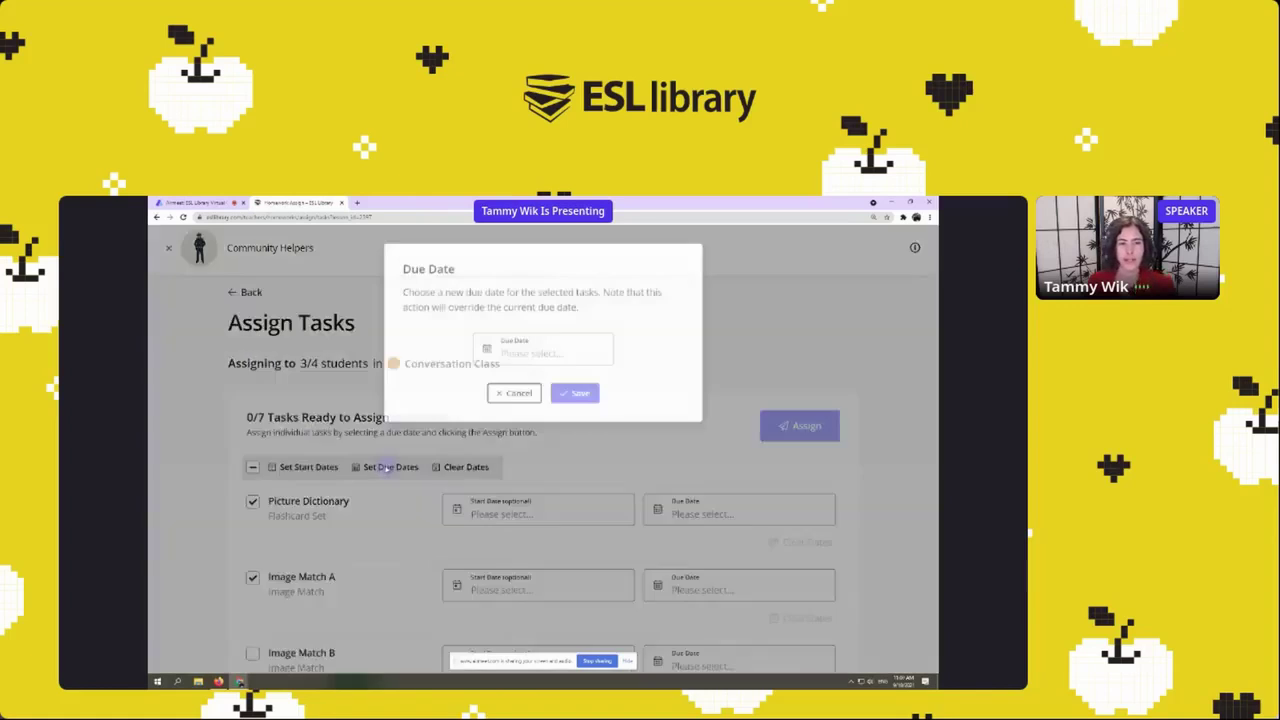
left_click(535, 352)
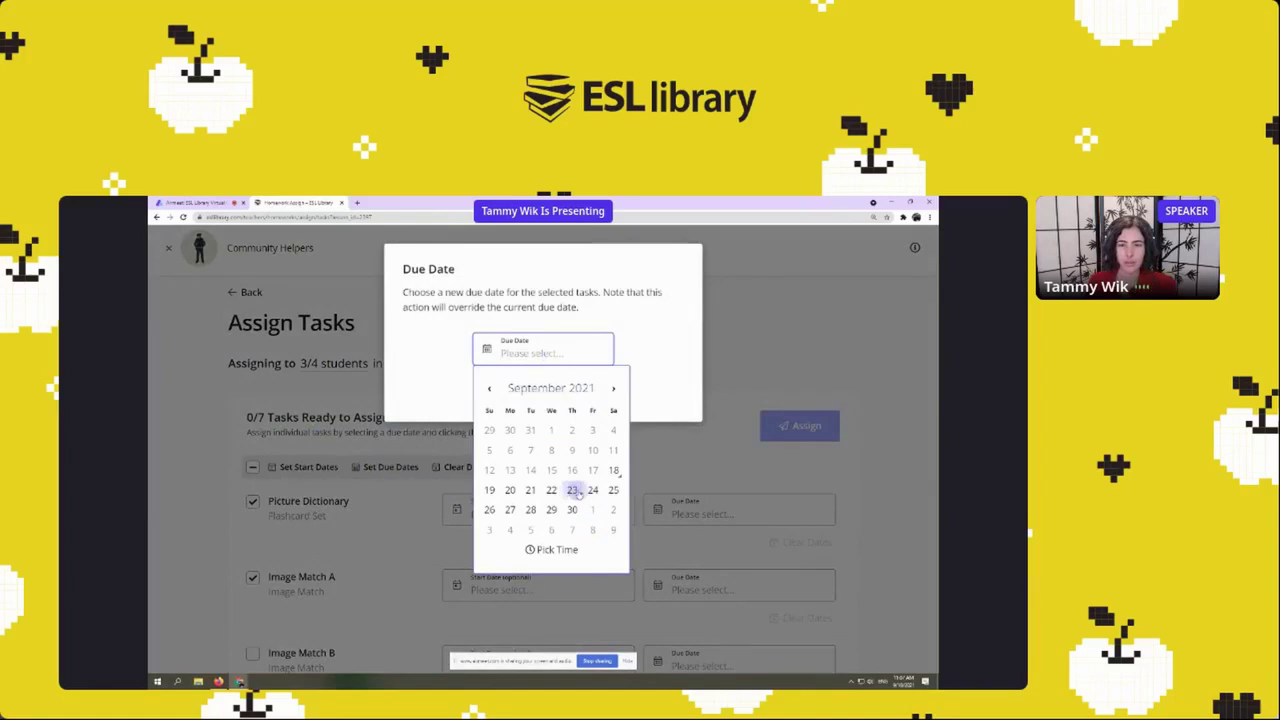
left_click(573, 490)
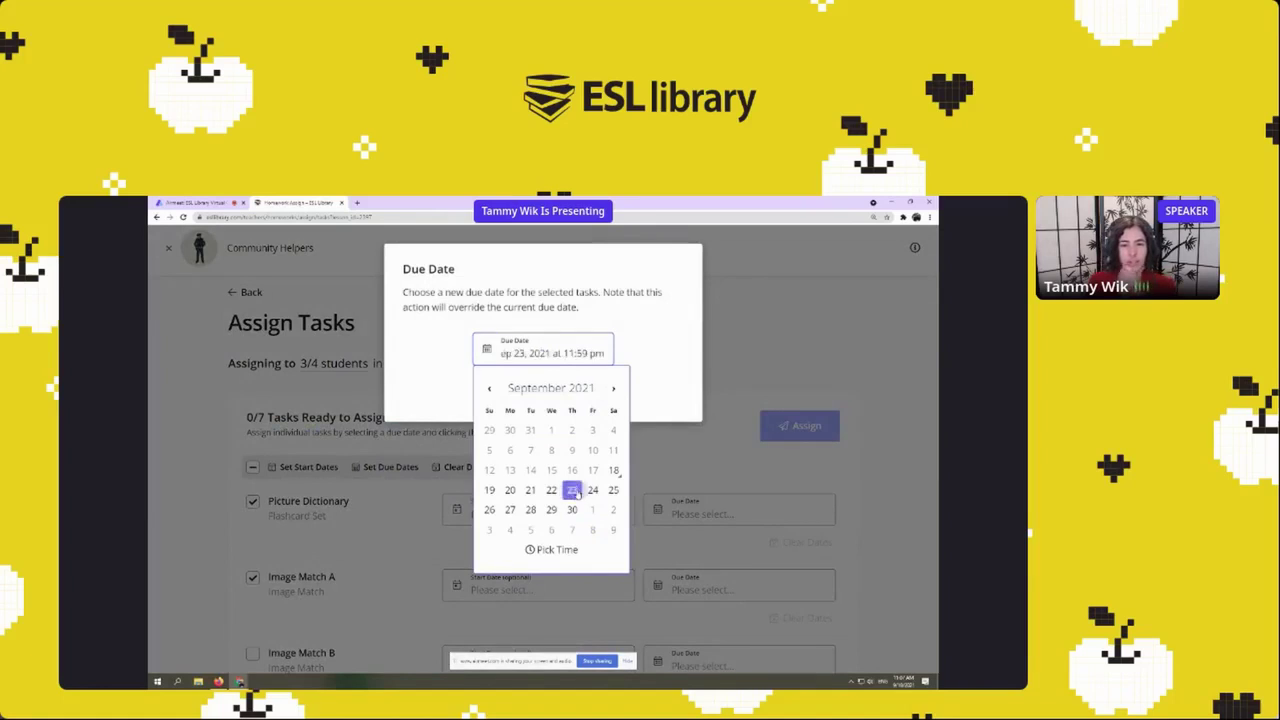
Set the shared due time to 11:59 am and save the due date for the selected tasks.
left_click(557, 549)
left_click(514, 503)
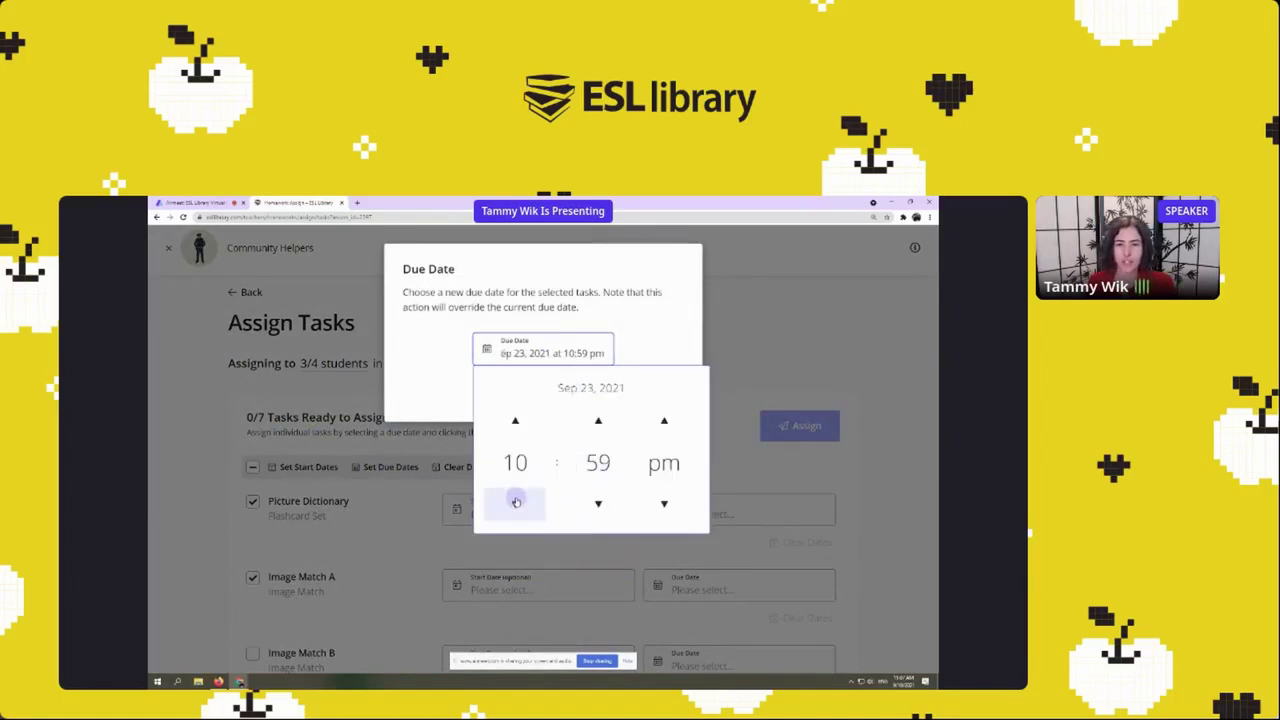
left_click(514, 503)
left_click(514, 503)
left_click(514, 503)
left_click(514, 503)
left_click(514, 503)
left_click(514, 503)
left_click(514, 503)
left_click(514, 503)
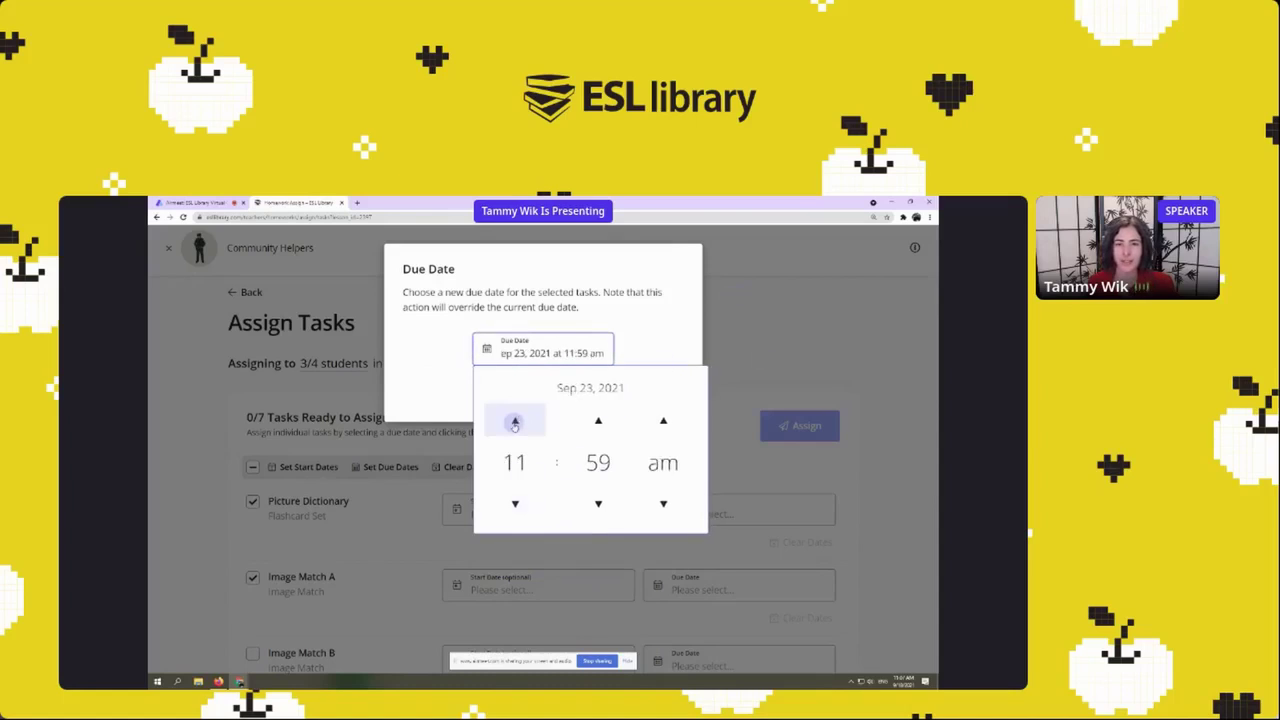
left_click(780, 311)
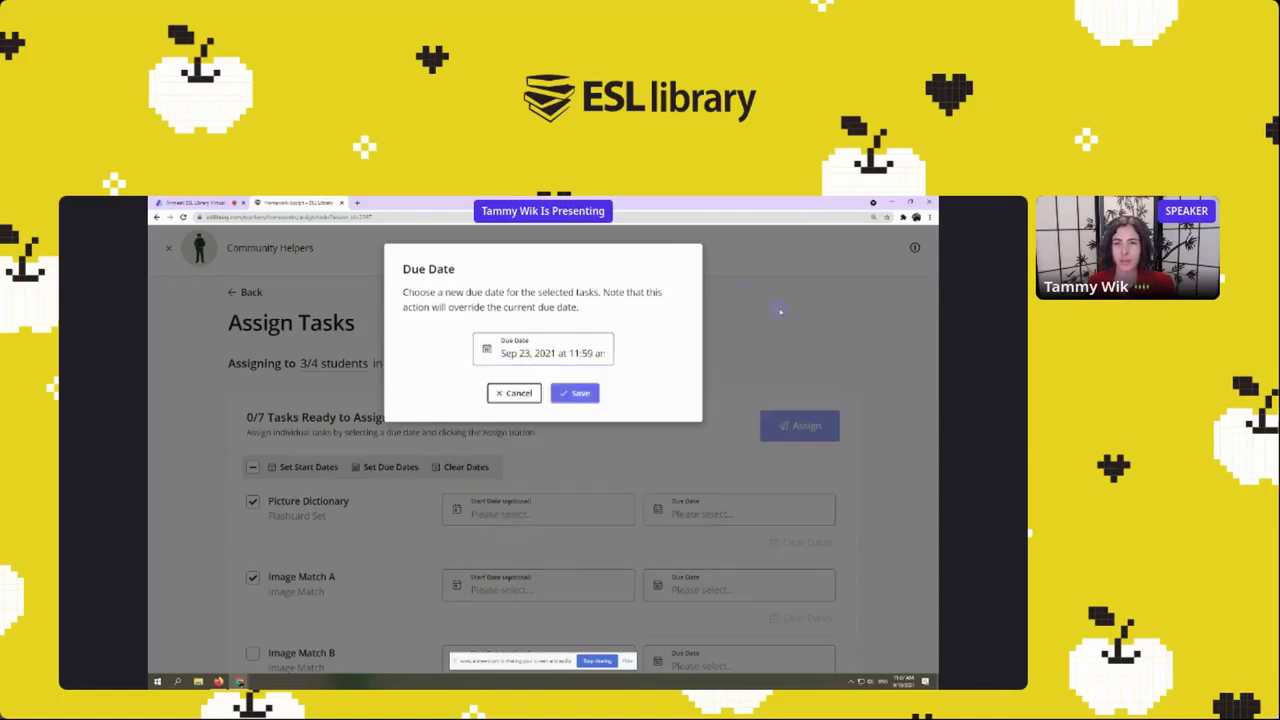
left_click(573, 394)
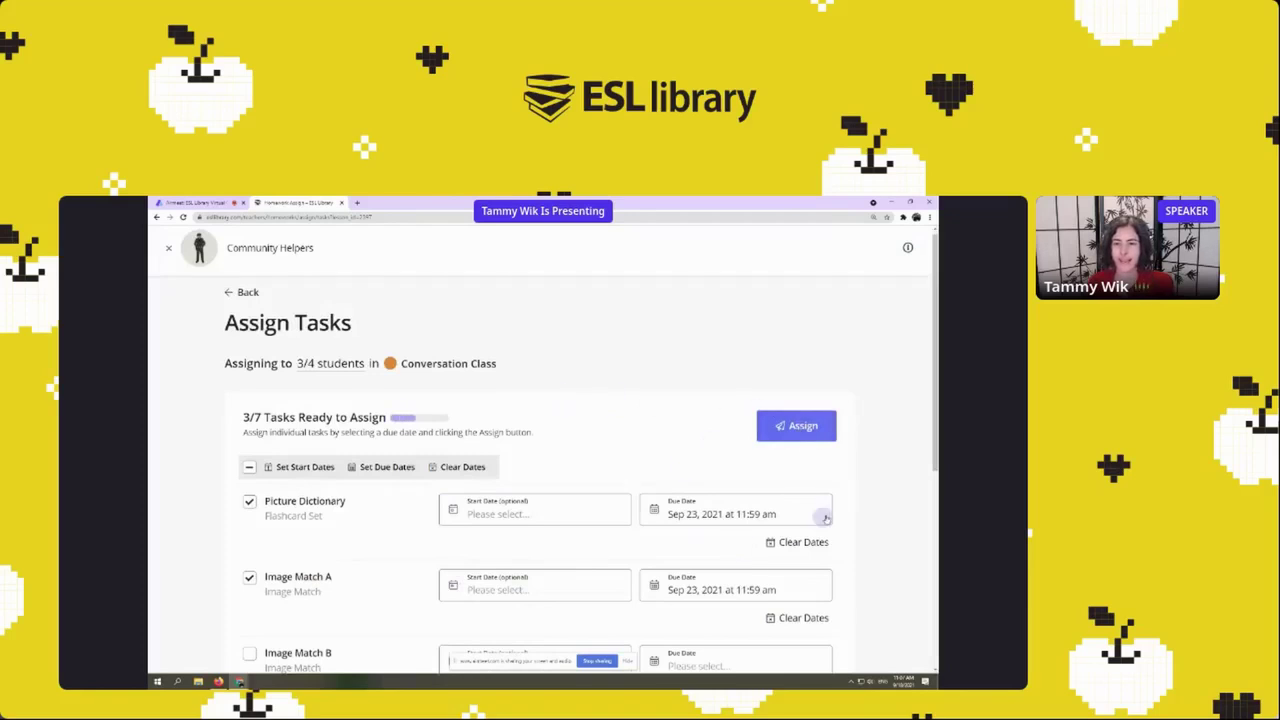
Assign the dated Community Helpers tasks to the Conversation Class, dismiss the confirmation and return to the lesson page.
scroll(788, 414, "down", 3)
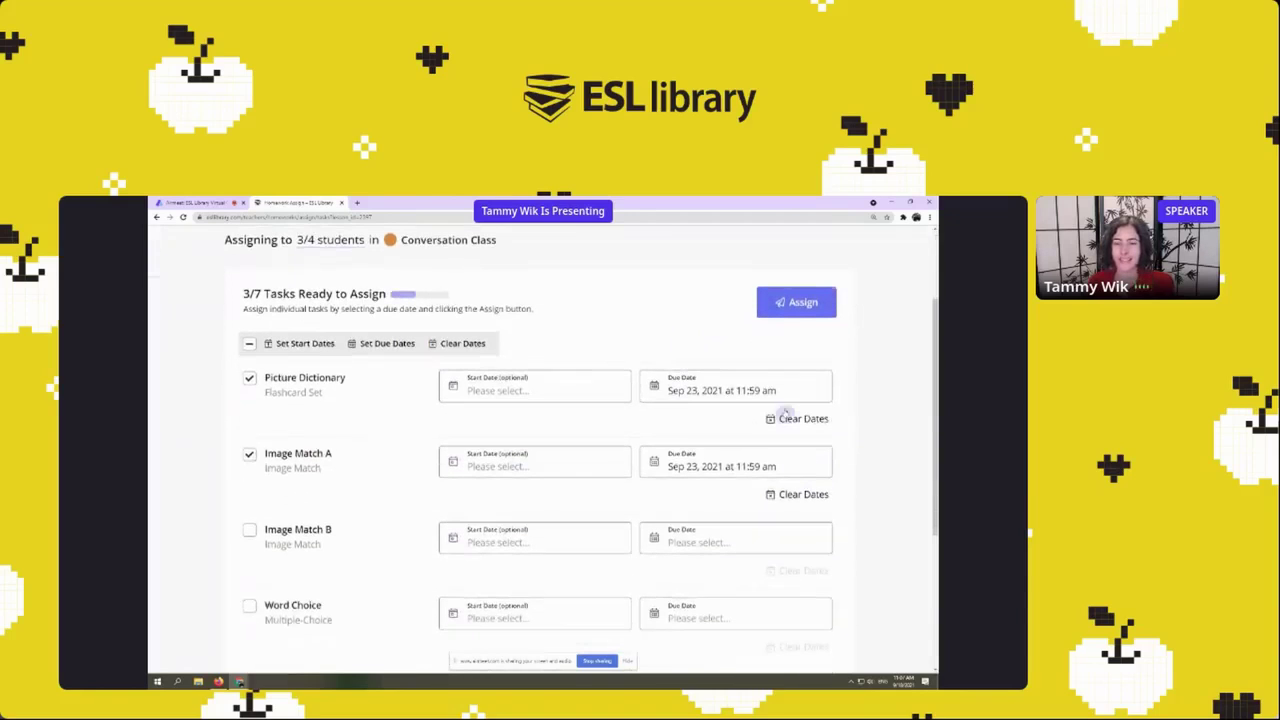
left_click(790, 303)
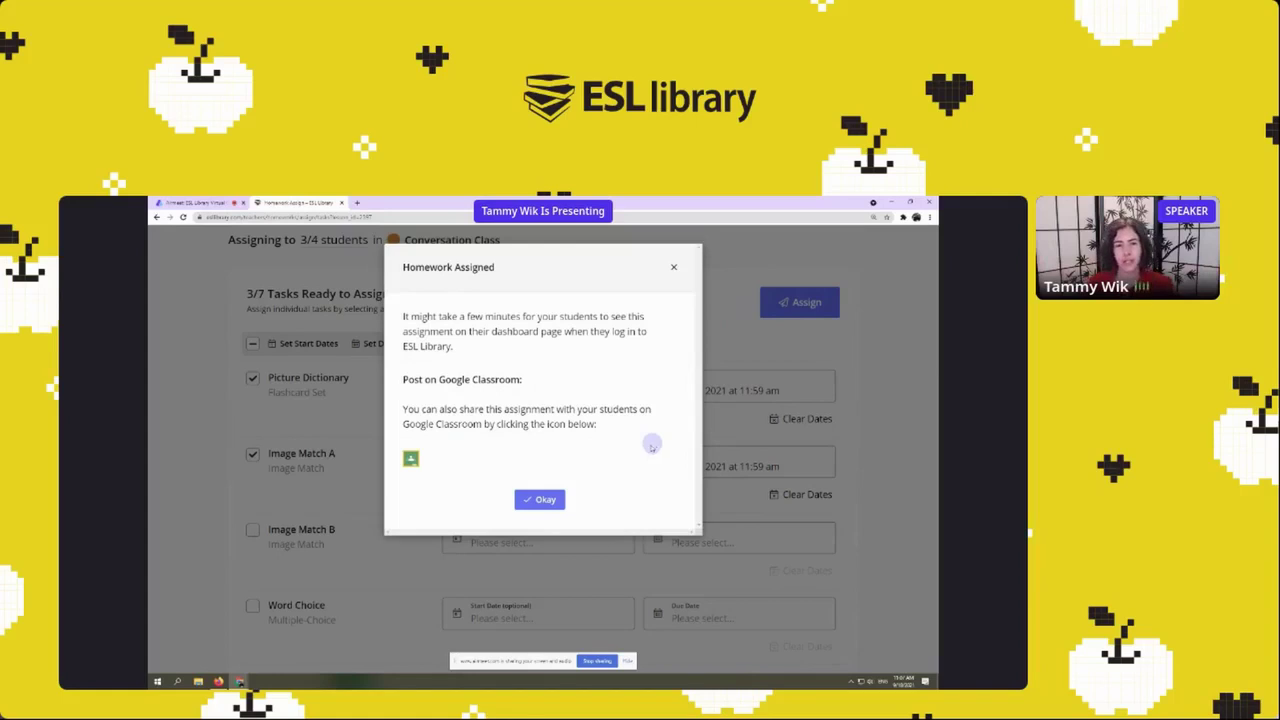
left_click(553, 502)
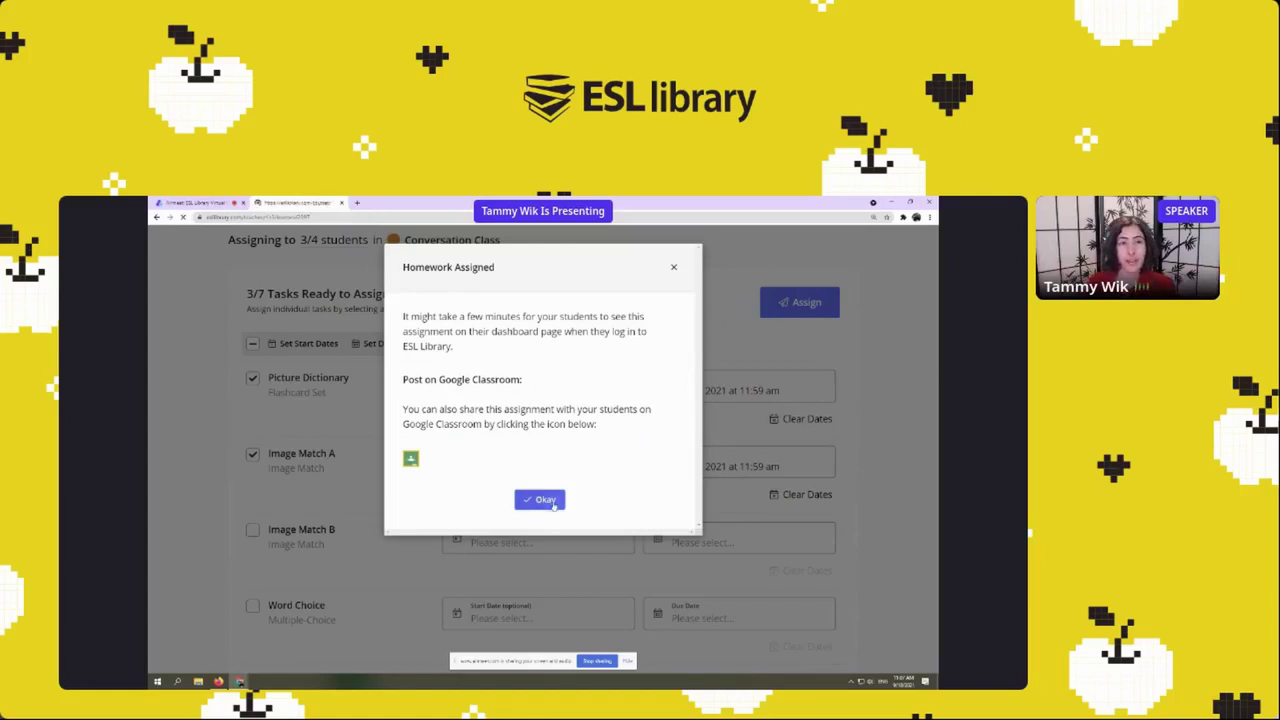
left_click(283, 250)
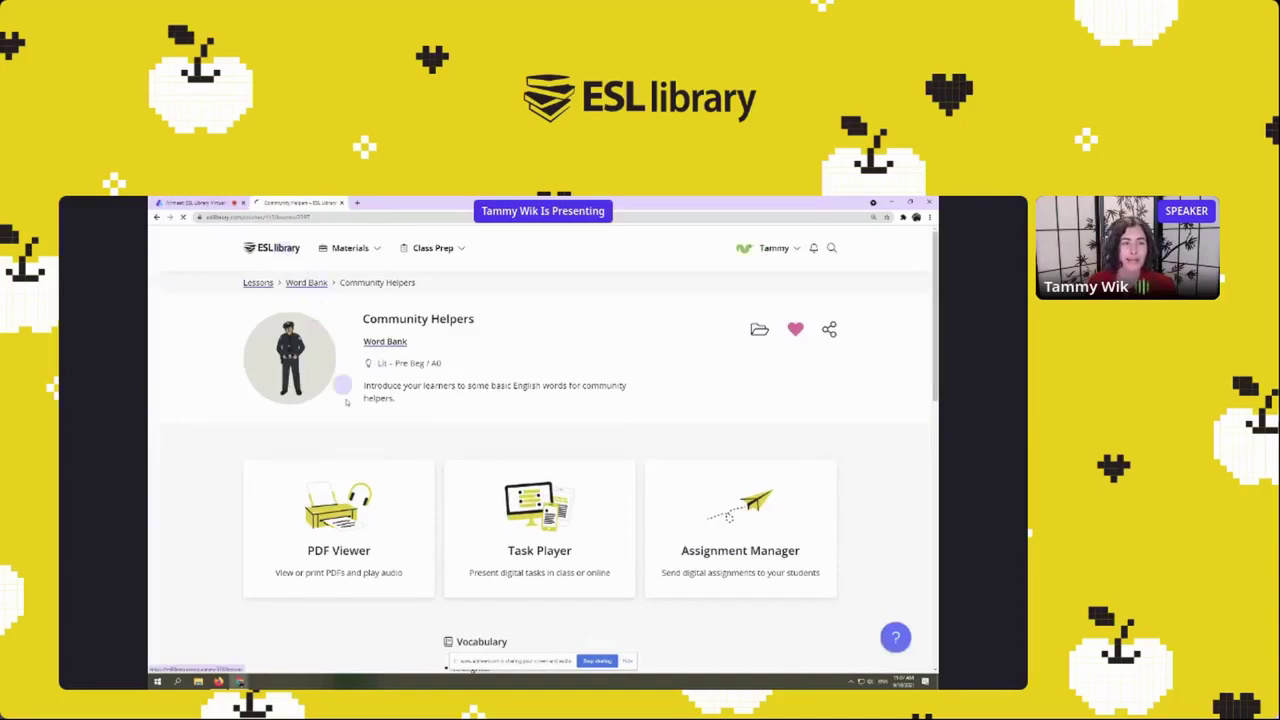
Switch to Firefox, log in to the student site and check the student's late, completed and to-do assignments.
key("alt+Tab")
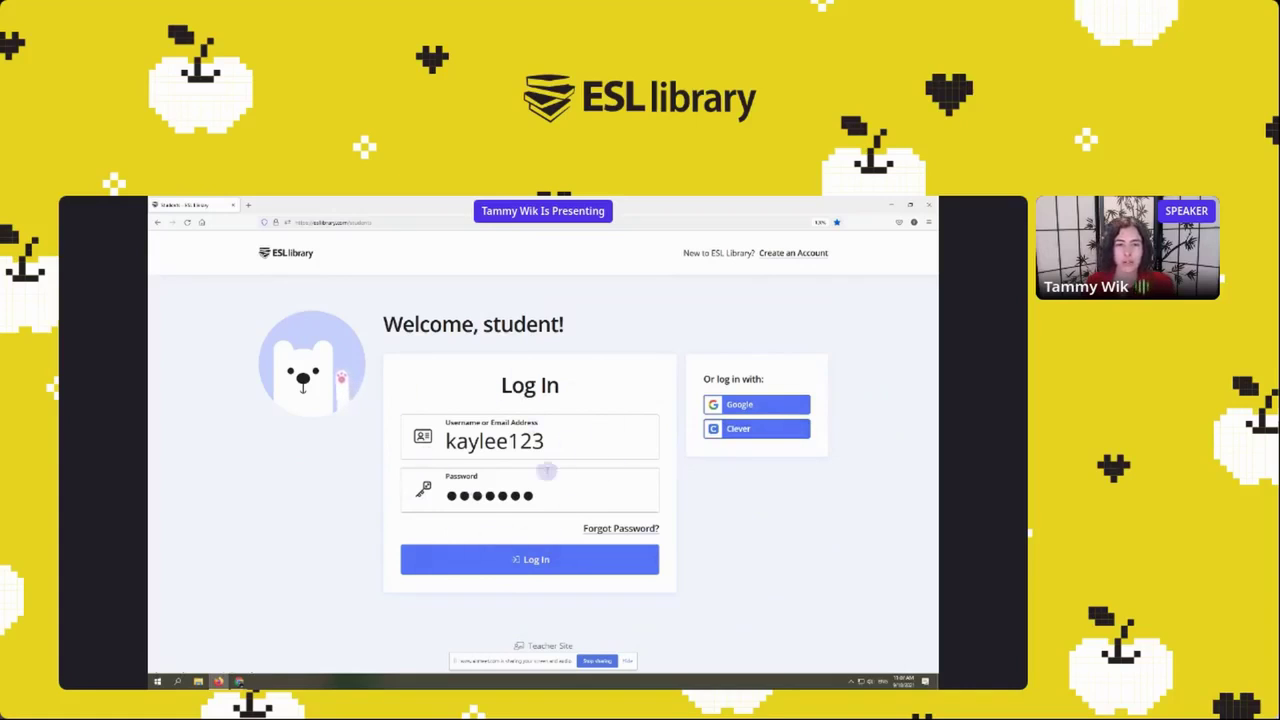
left_click(534, 561)
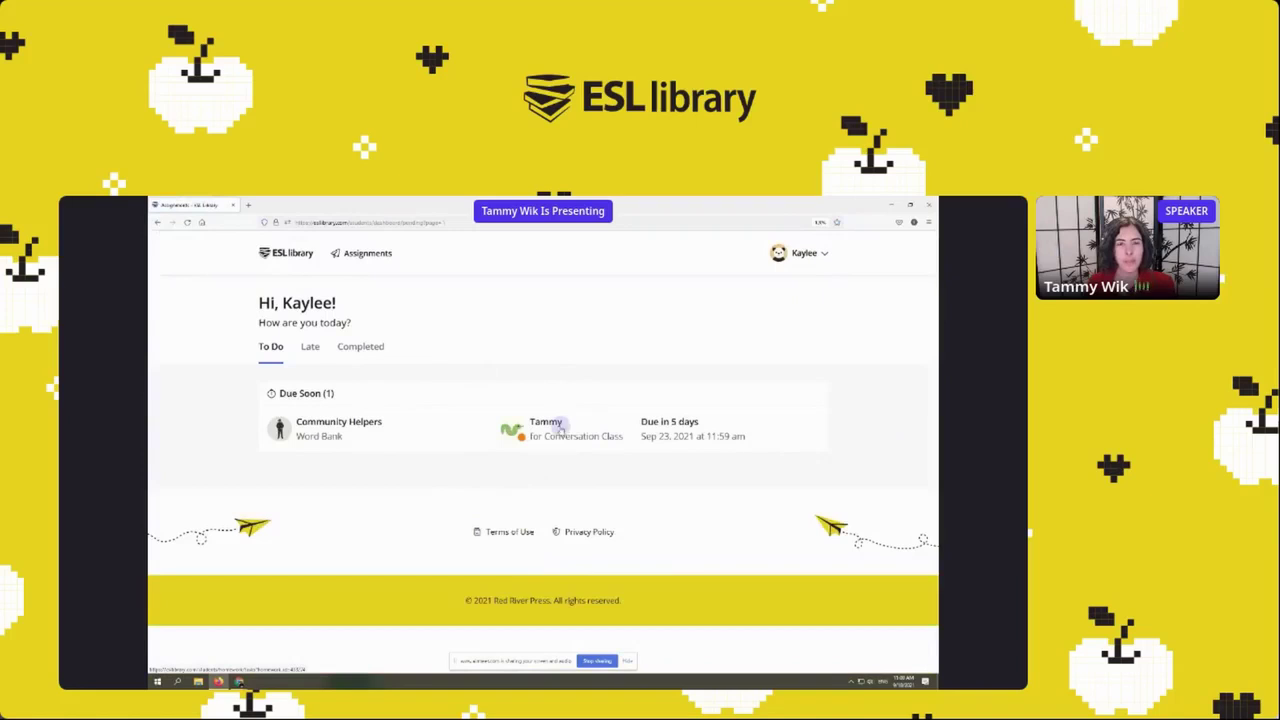
left_click(309, 346)
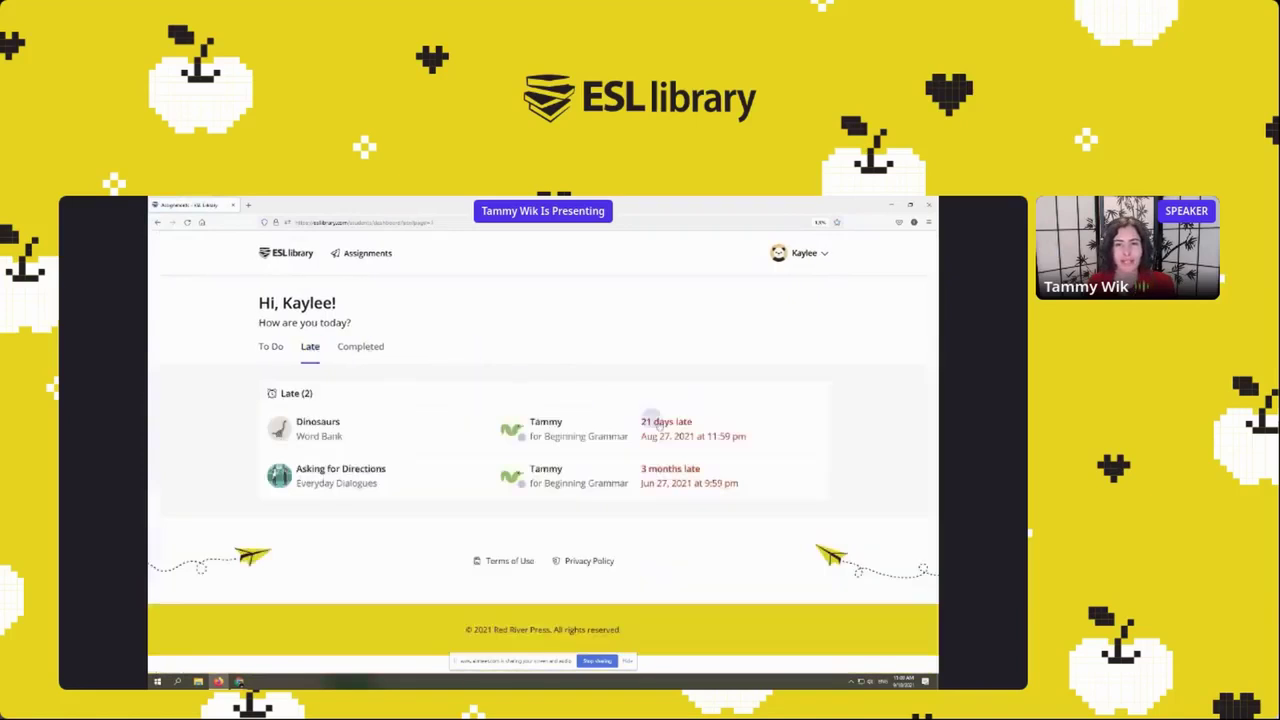
left_click(369, 348)
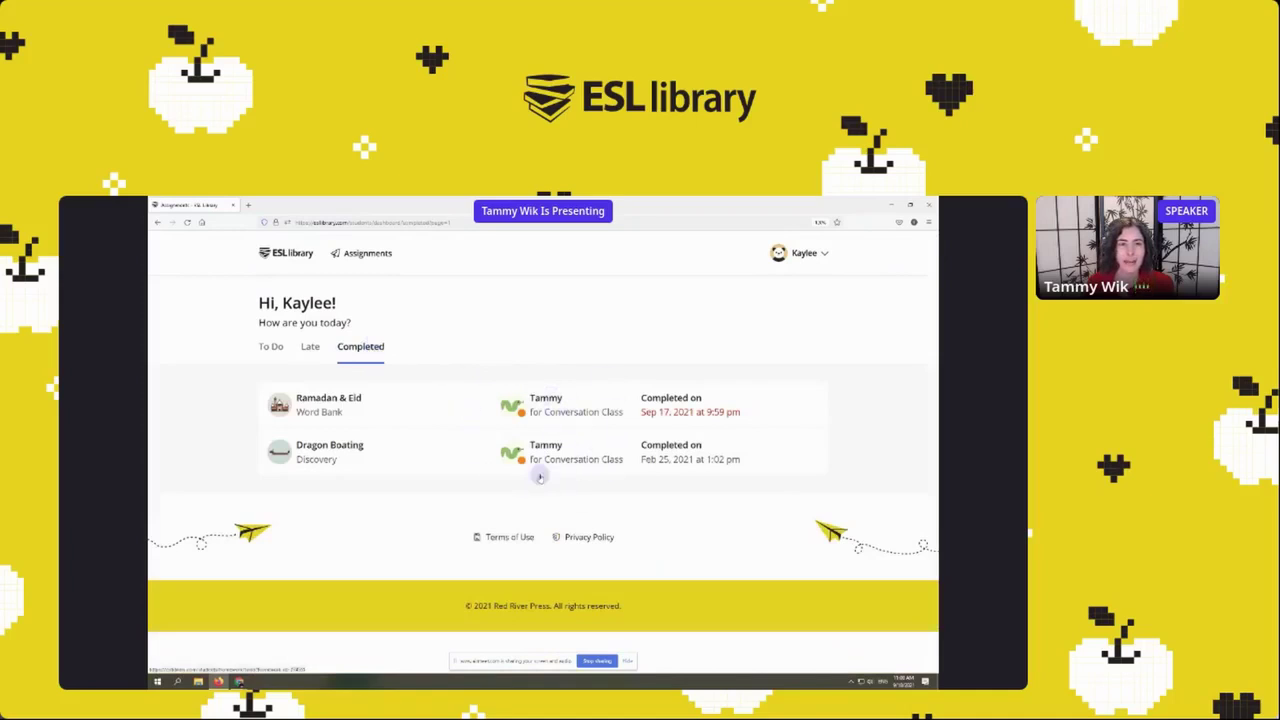
left_click(270, 348)
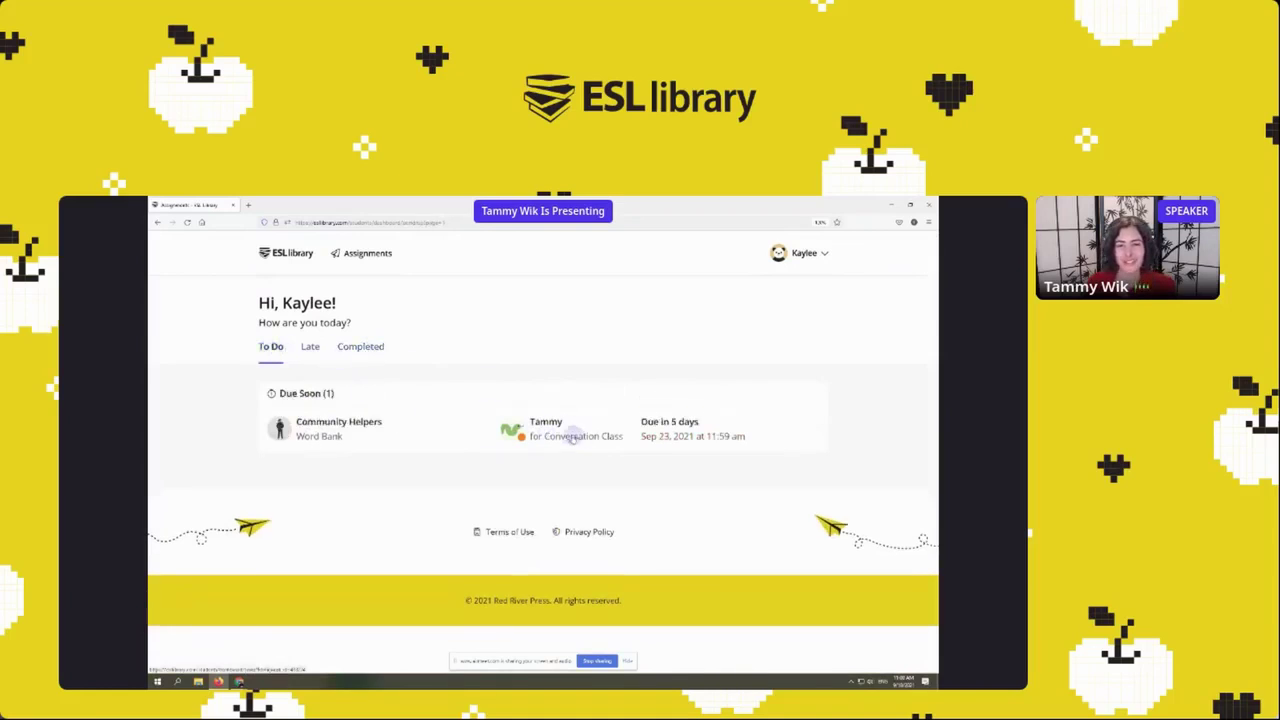
Open the student's Community Helpers assignment, enlarge the page and start the Image Match A task.
left_click(556, 434)
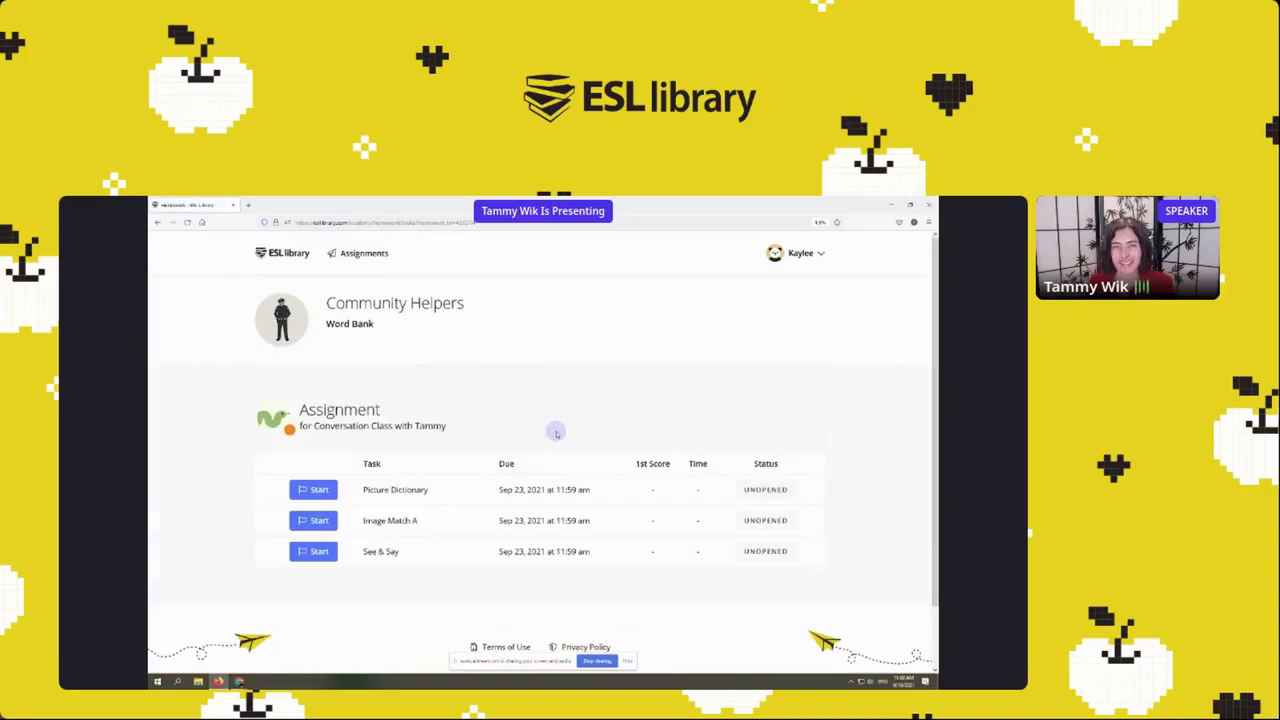
key("ctrl+plus")
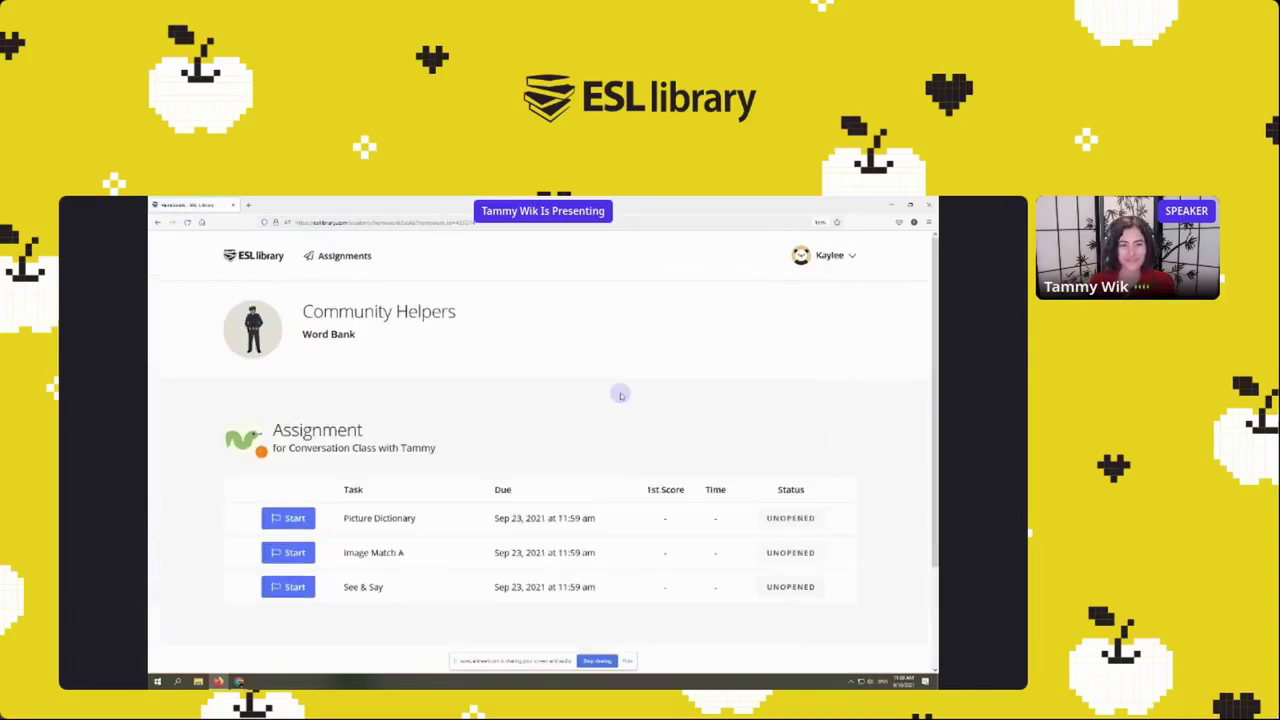
scroll(620, 395, "down", 1)
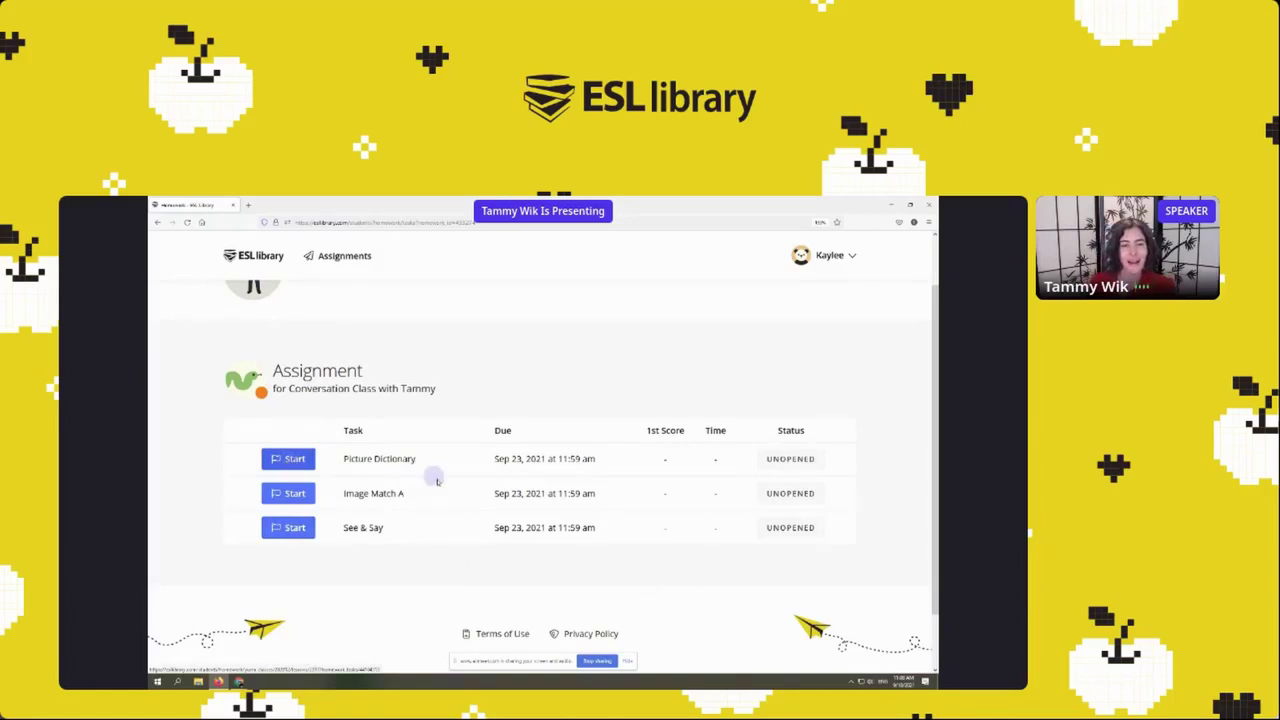
left_click(295, 494)
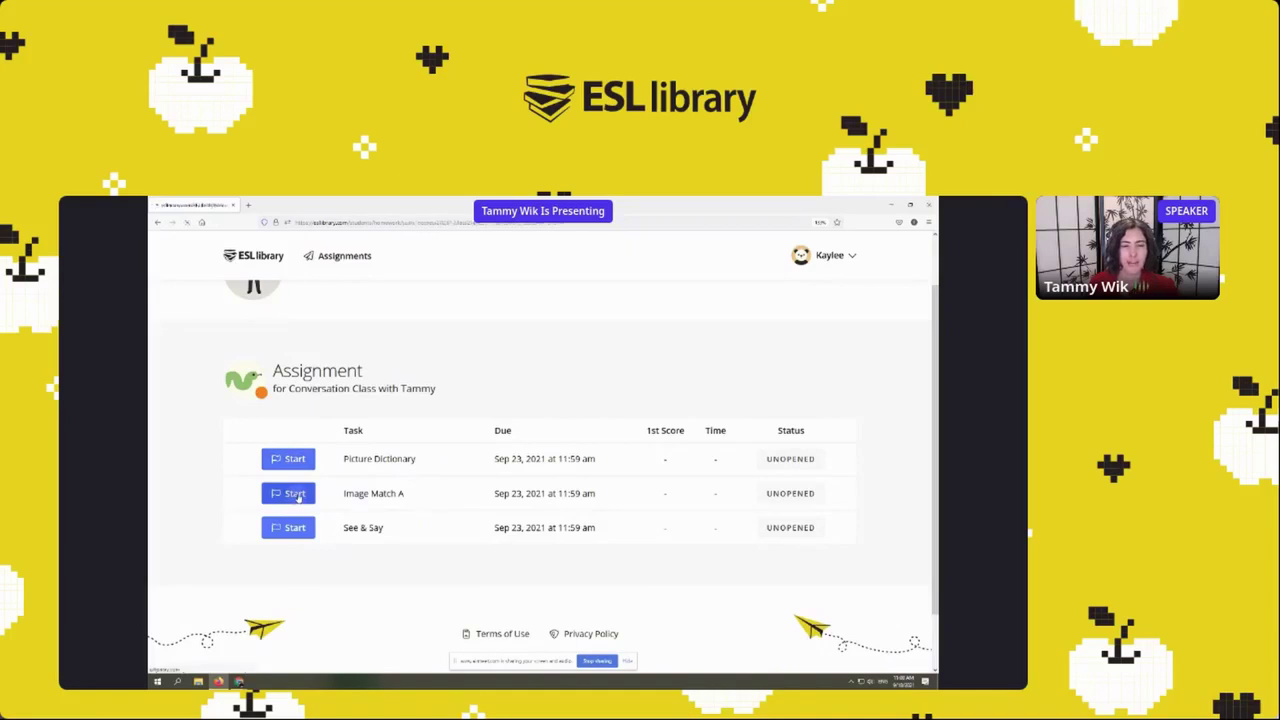
left_click(539, 514)
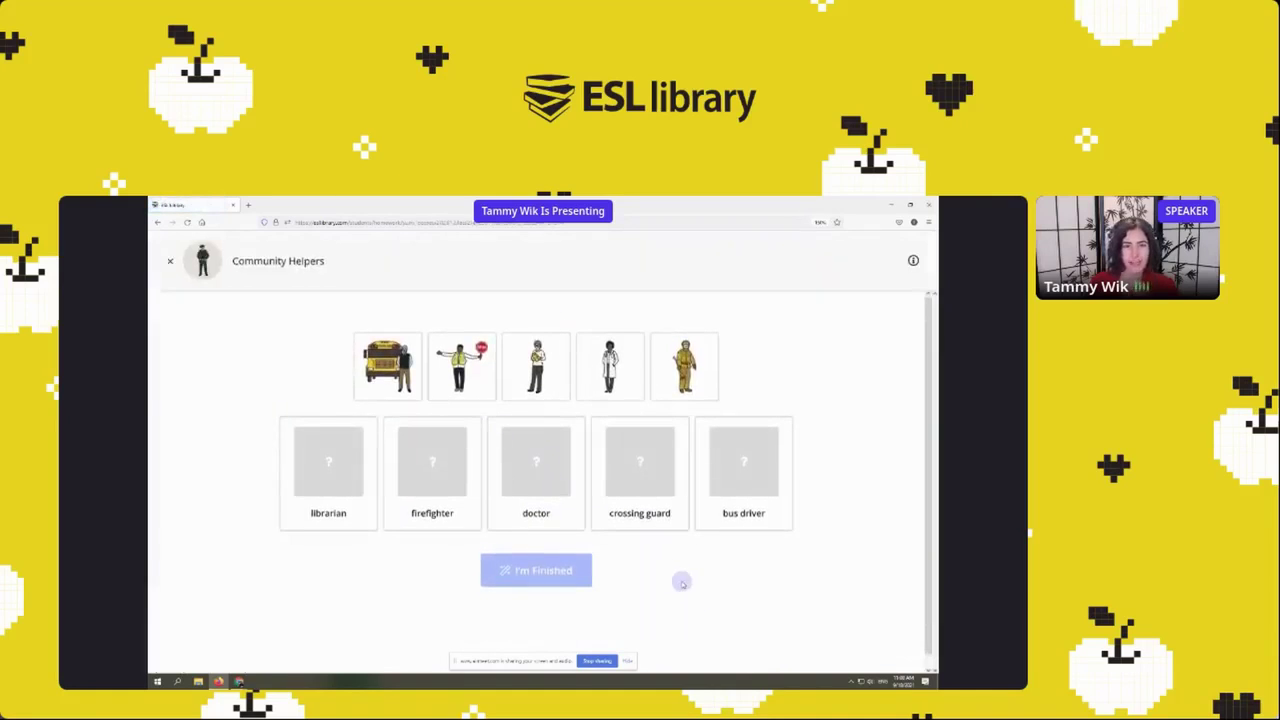
Match the crossing guard image to doctor, librarian to firefighter, bus driver to bus driver, doctor to librarian and firefighter to crossing guard, and submit.
left_click_drag(476, 371, 543, 480)
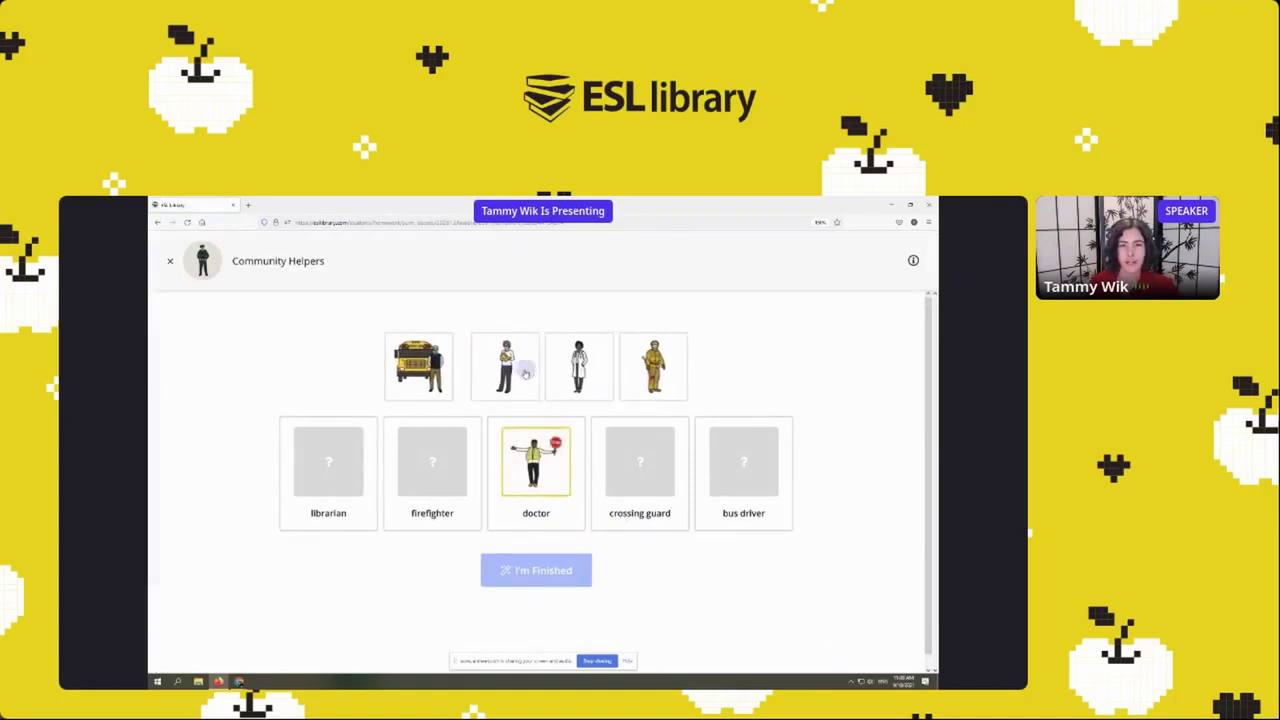
left_click_drag(499, 366, 452, 440)
left_click(457, 366)
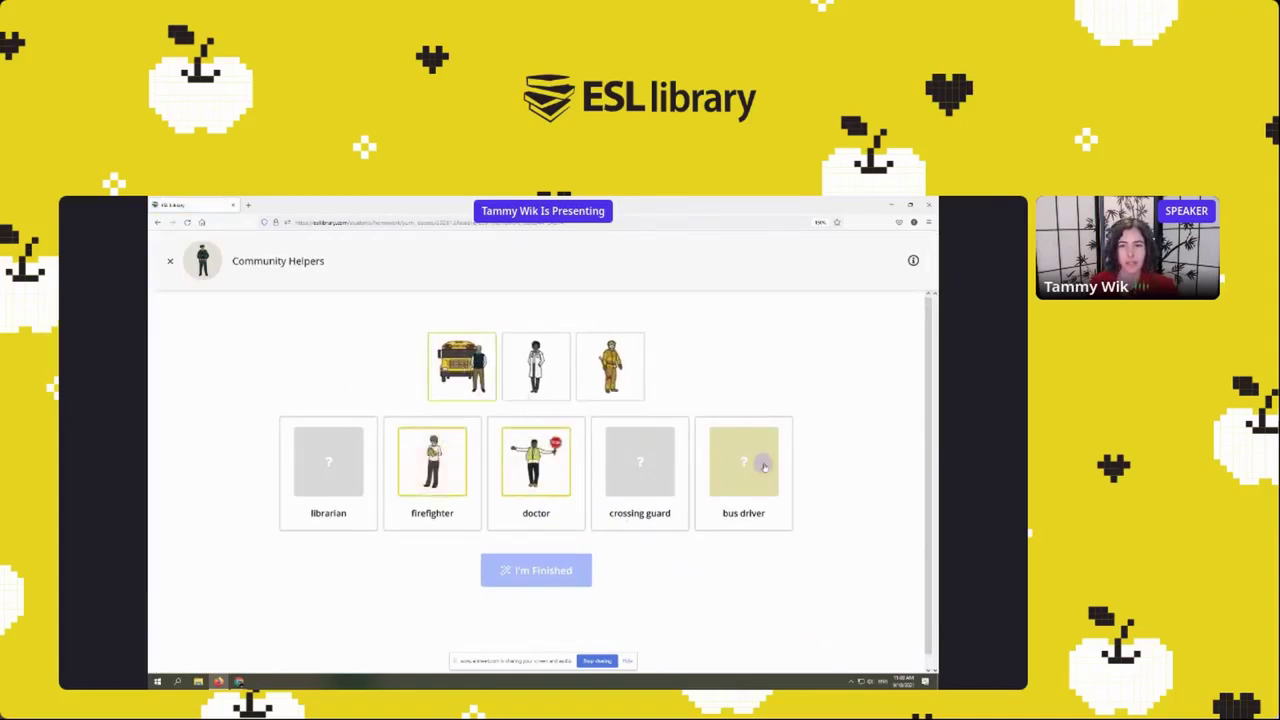
left_click(752, 462)
left_click(505, 368)
left_click(328, 460)
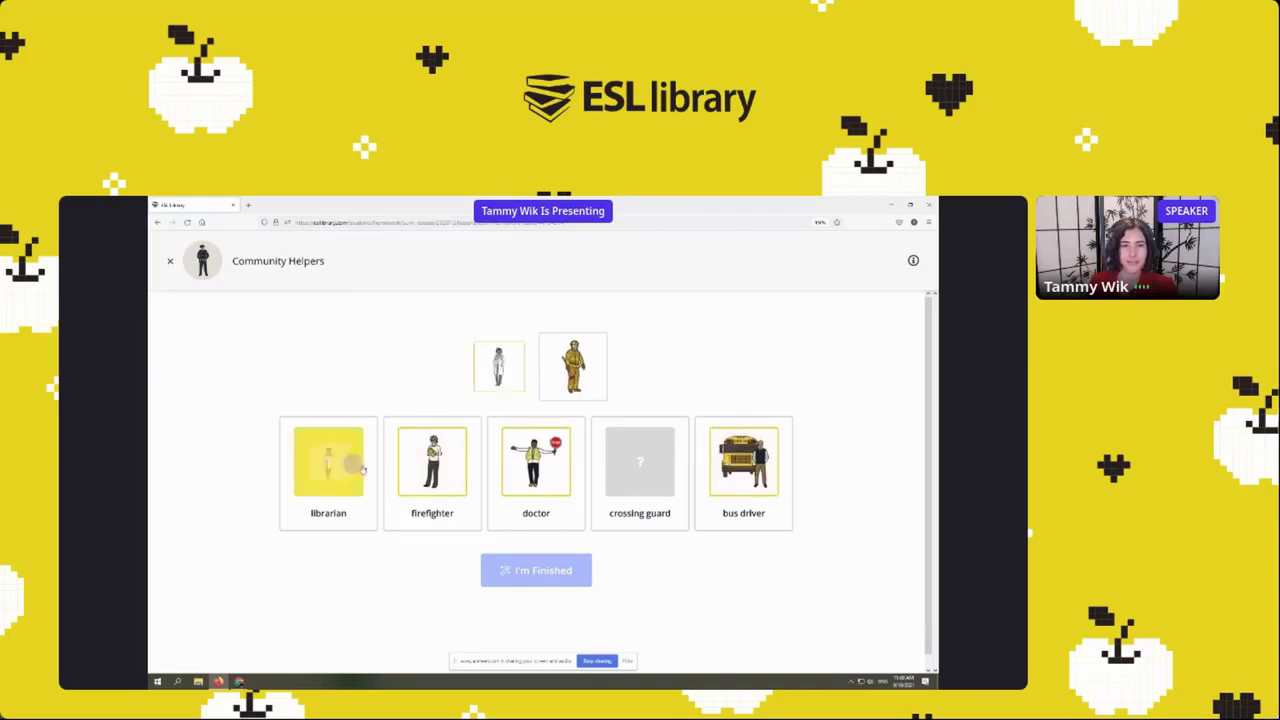
left_click(566, 363)
left_click(665, 472)
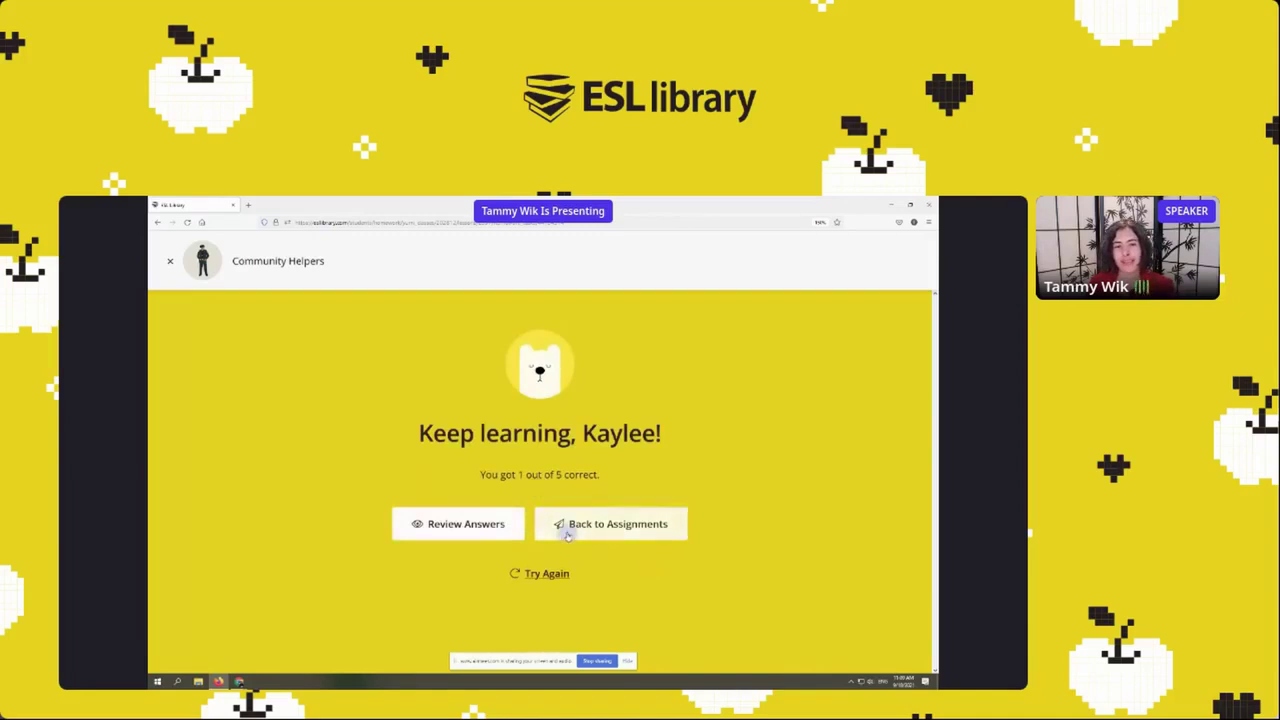
Retry Image Match A, matching the librarian, crossing guard, bus driver, doctor and firefighter images to their correct words, and submit the answers.
left_click(547, 573)
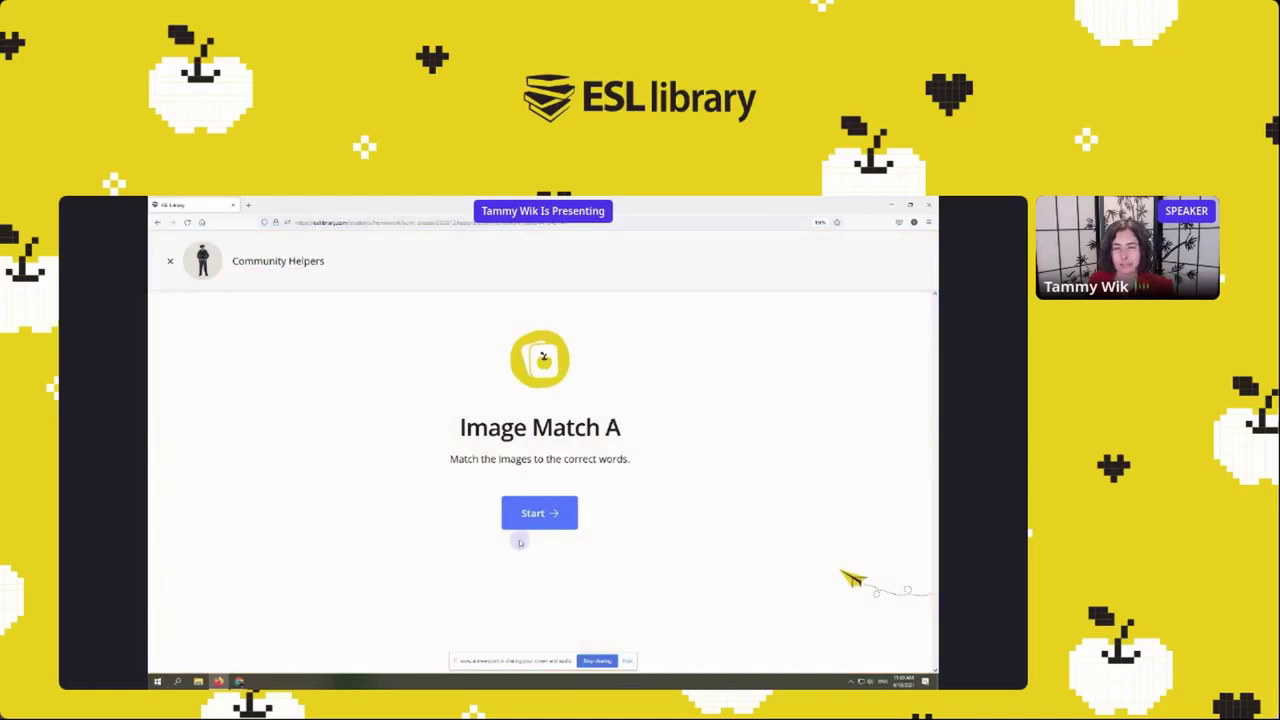
left_click(537, 514)
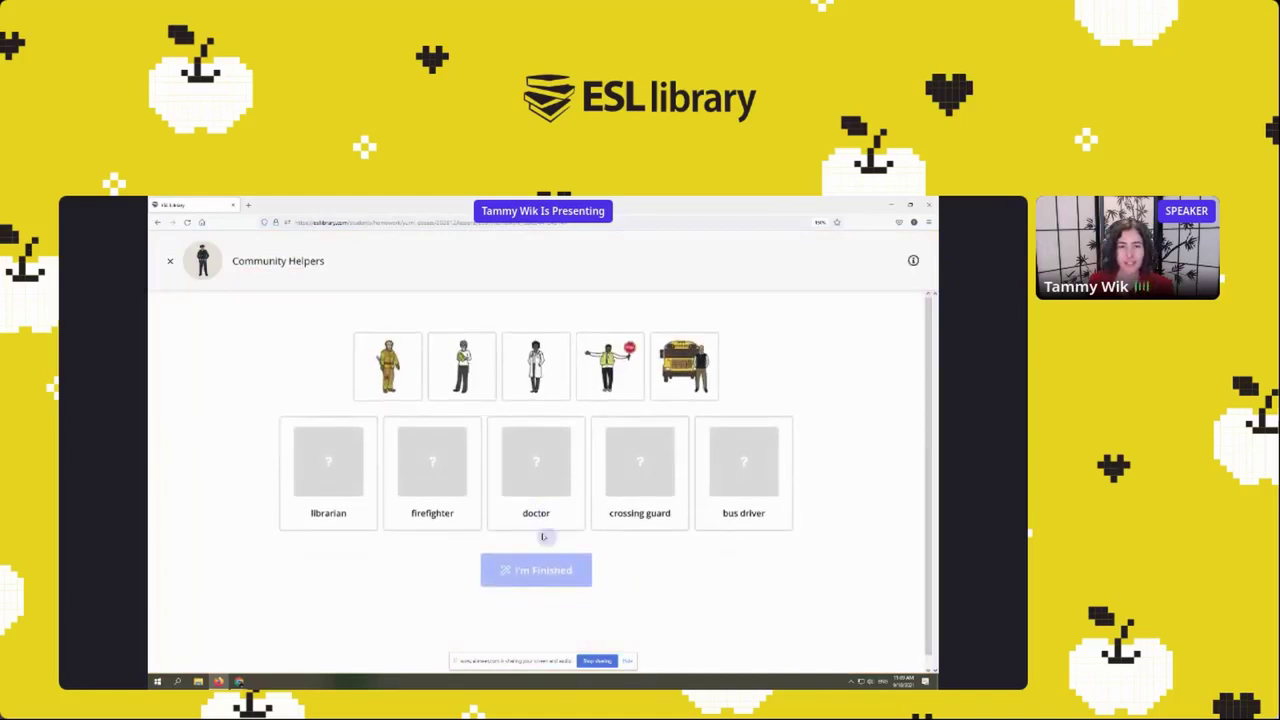
left_click_drag(470, 376, 322, 487)
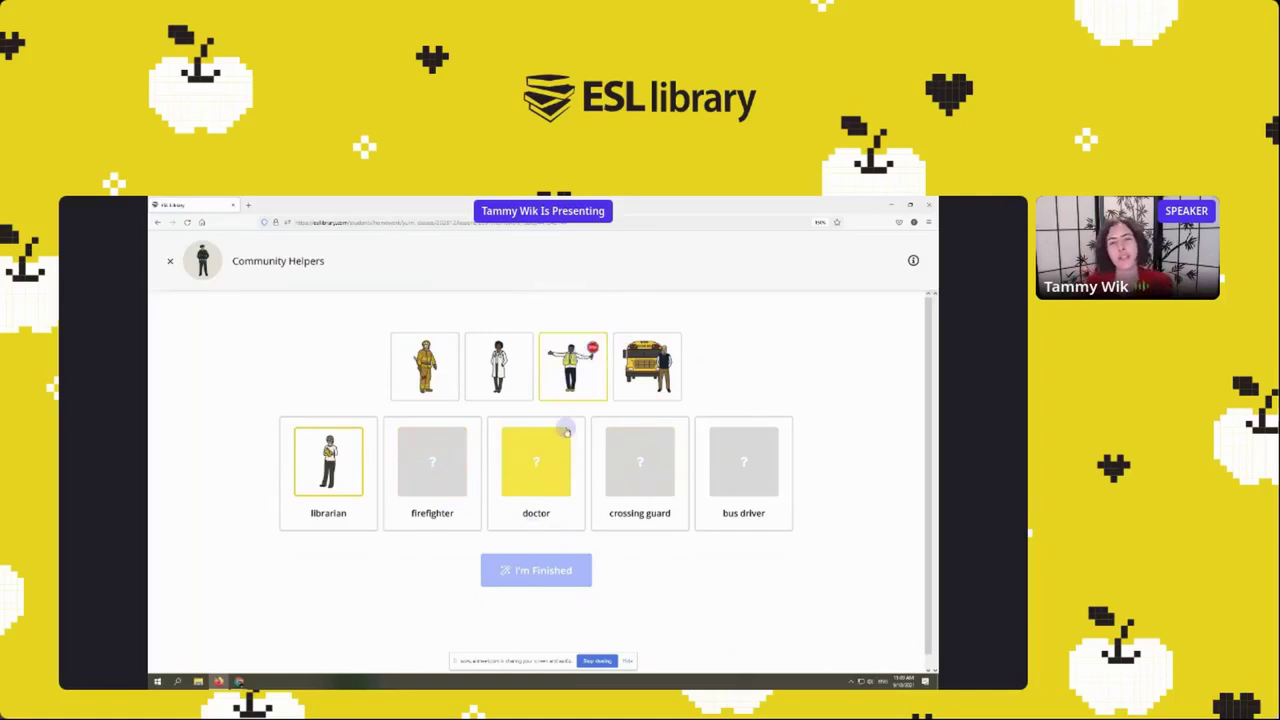
left_click(632, 467)
left_click_drag(612, 370, 748, 448)
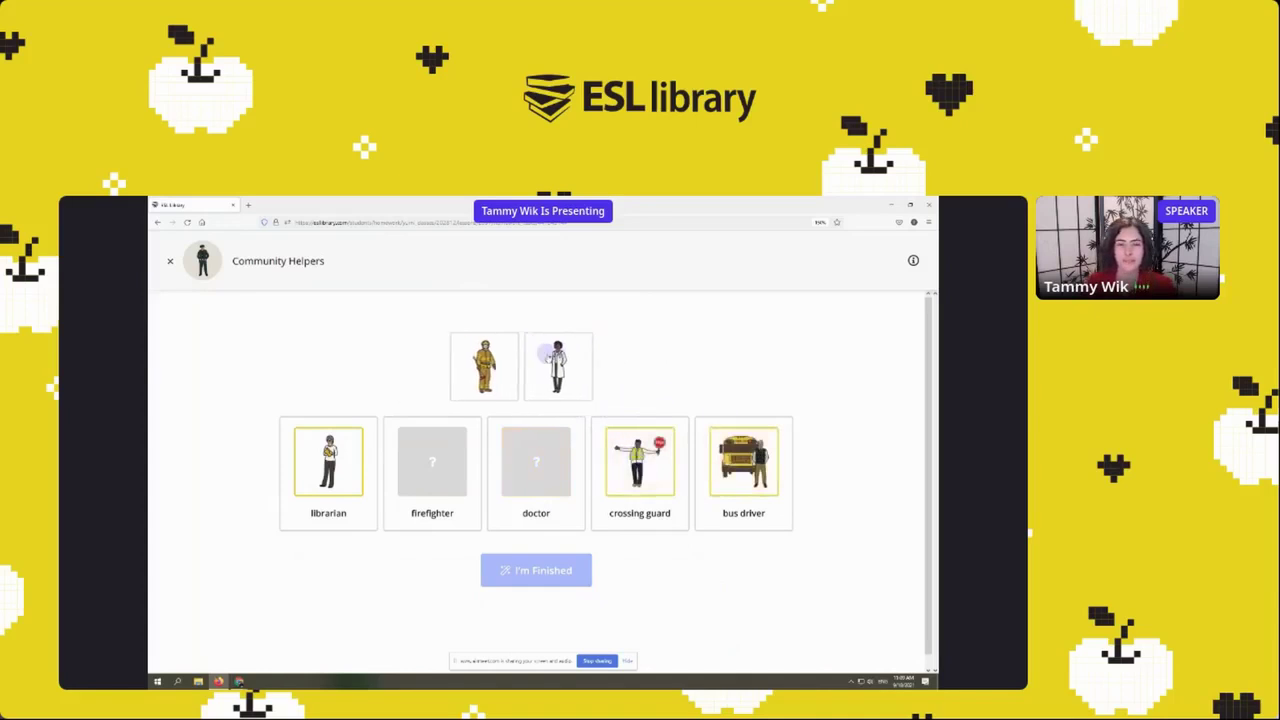
left_click_drag(571, 368, 530, 461)
left_click_drag(509, 377, 440, 468)
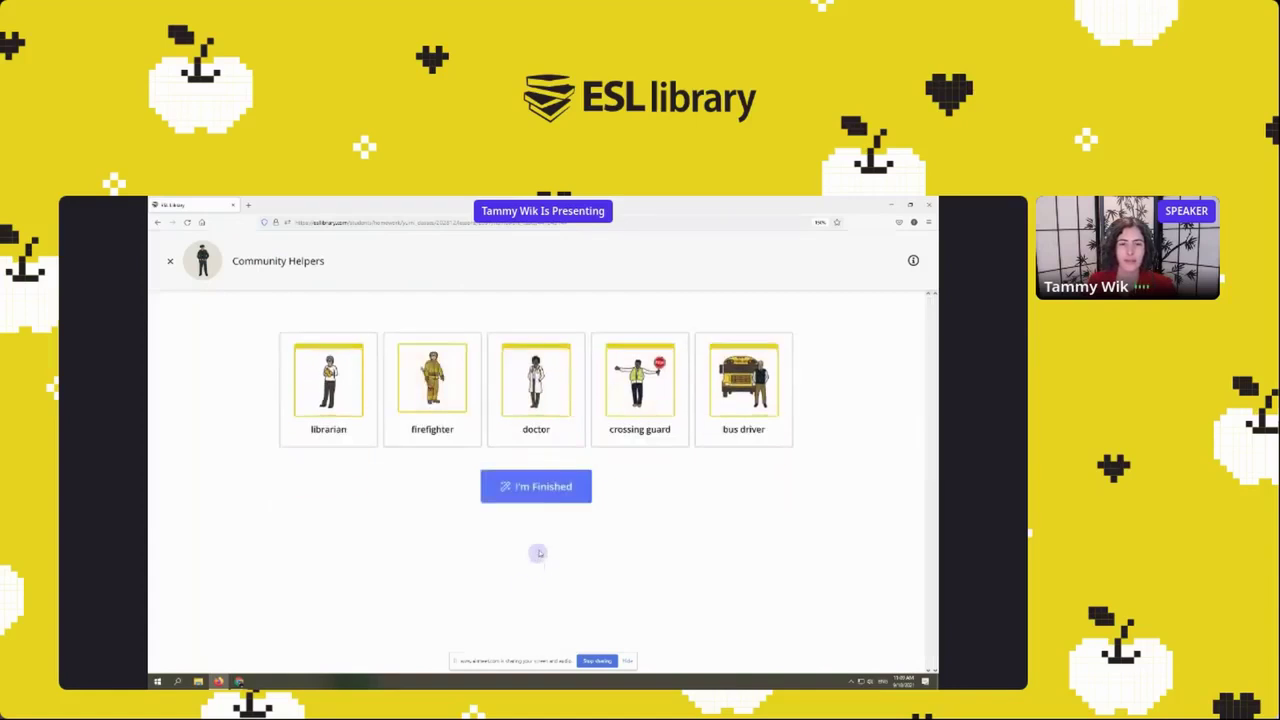
left_click(550, 482)
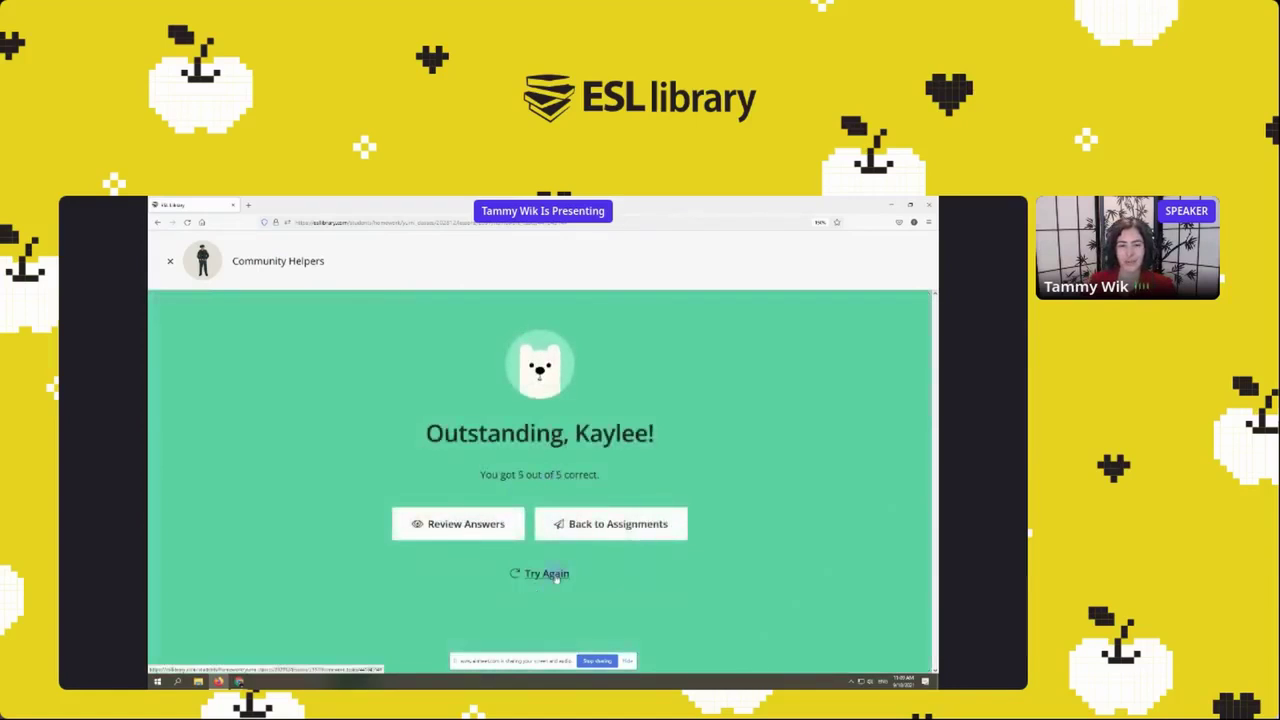
Return to the assignment and review the Image Match A results for Attempt #1 and Attempt #2, closing the results when done.
left_click(604, 530)
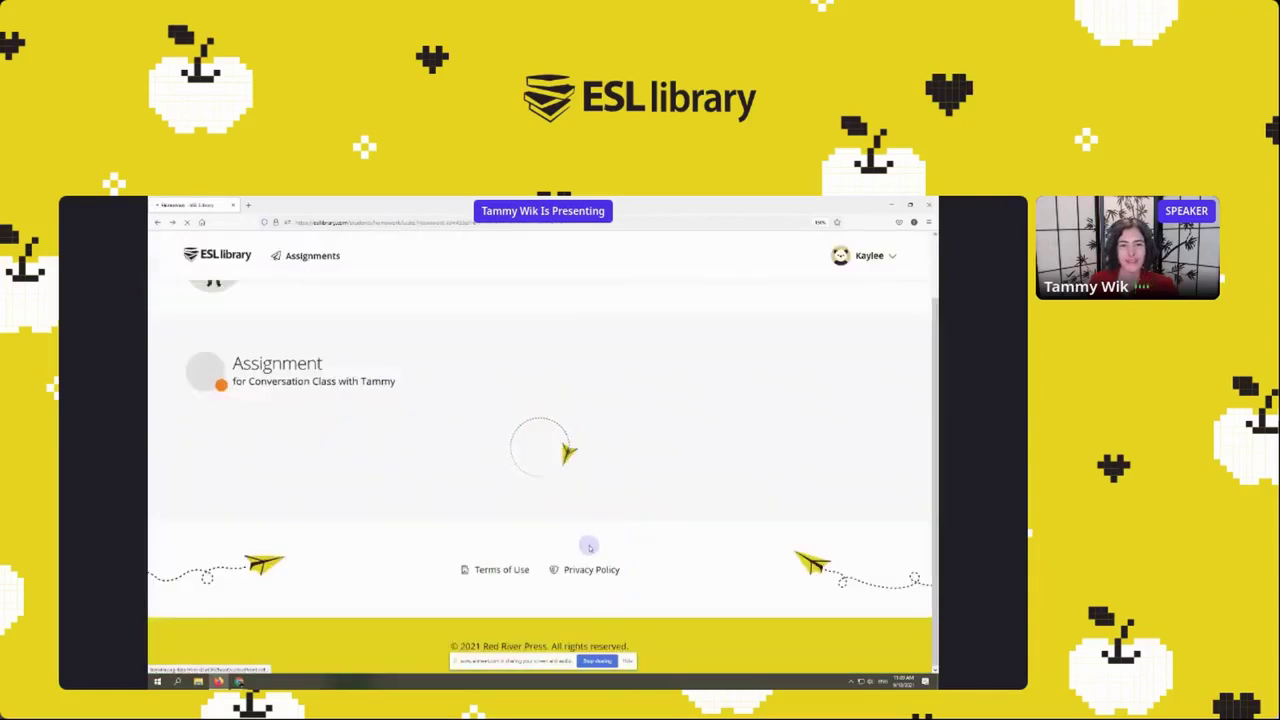
scroll(708, 568, "down", 2)
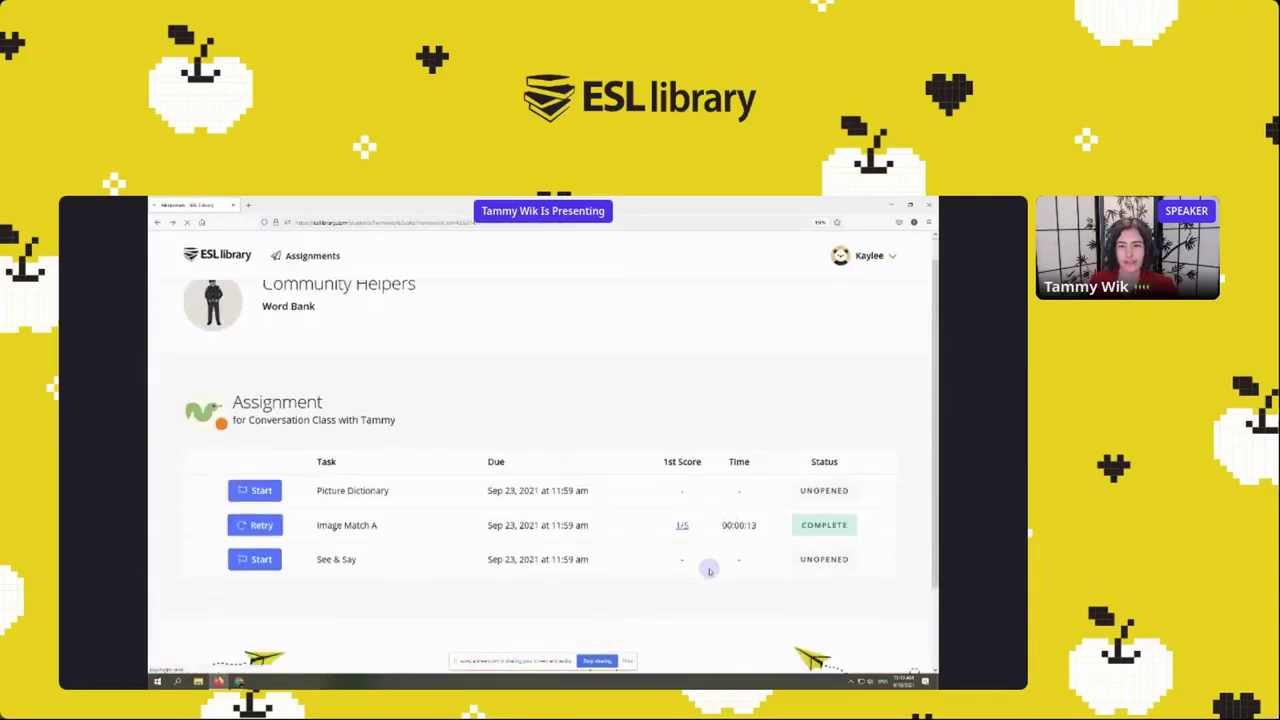
left_click(681, 489)
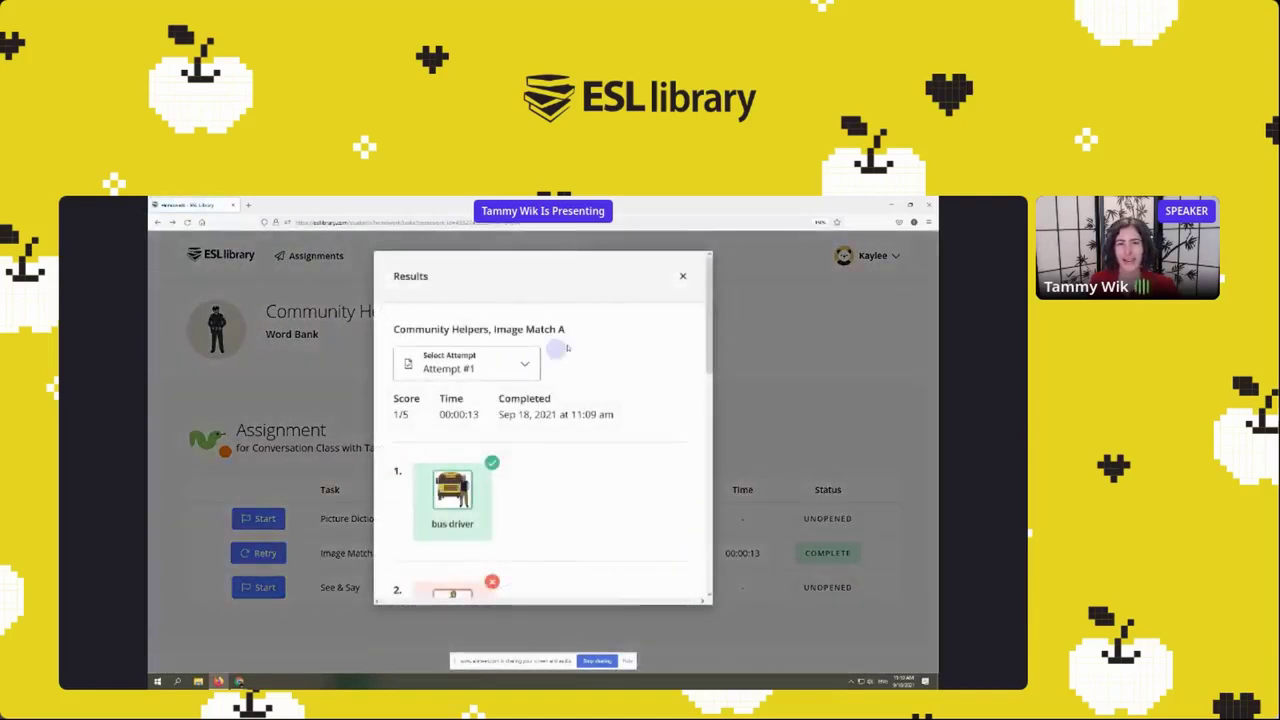
left_click(681, 276)
left_click(681, 552)
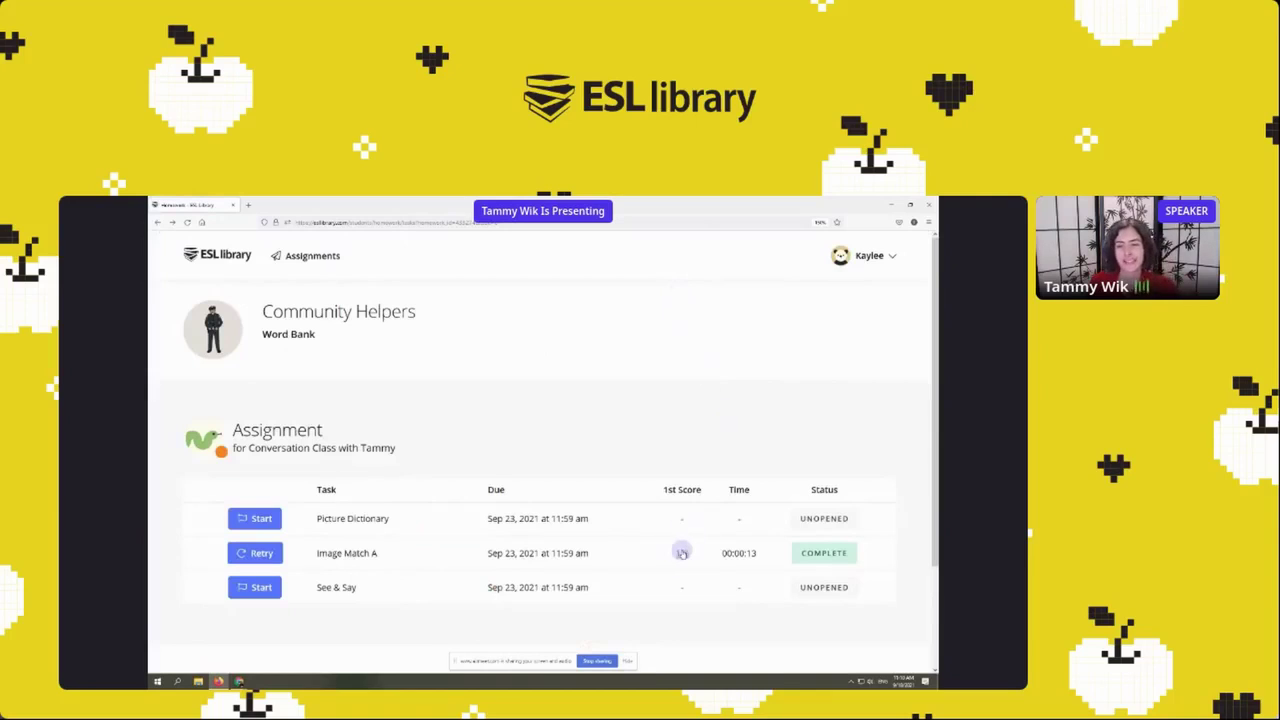
left_click(497, 364)
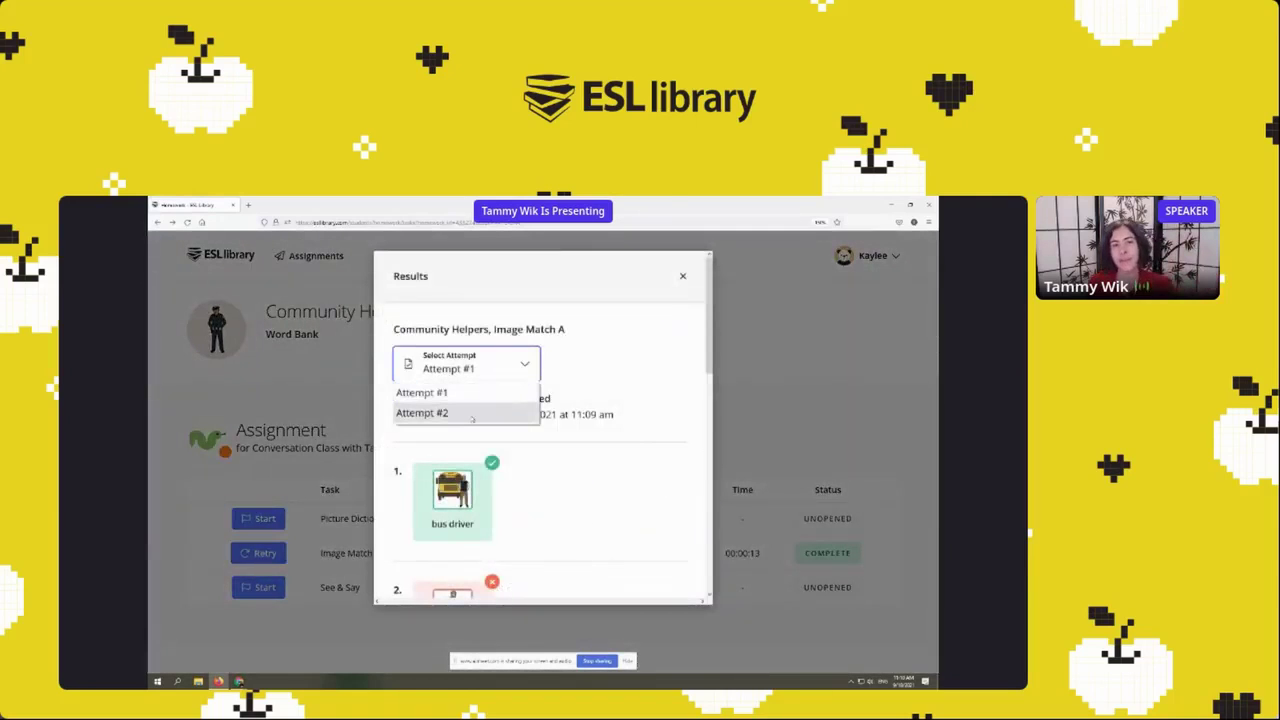
left_click(481, 413)
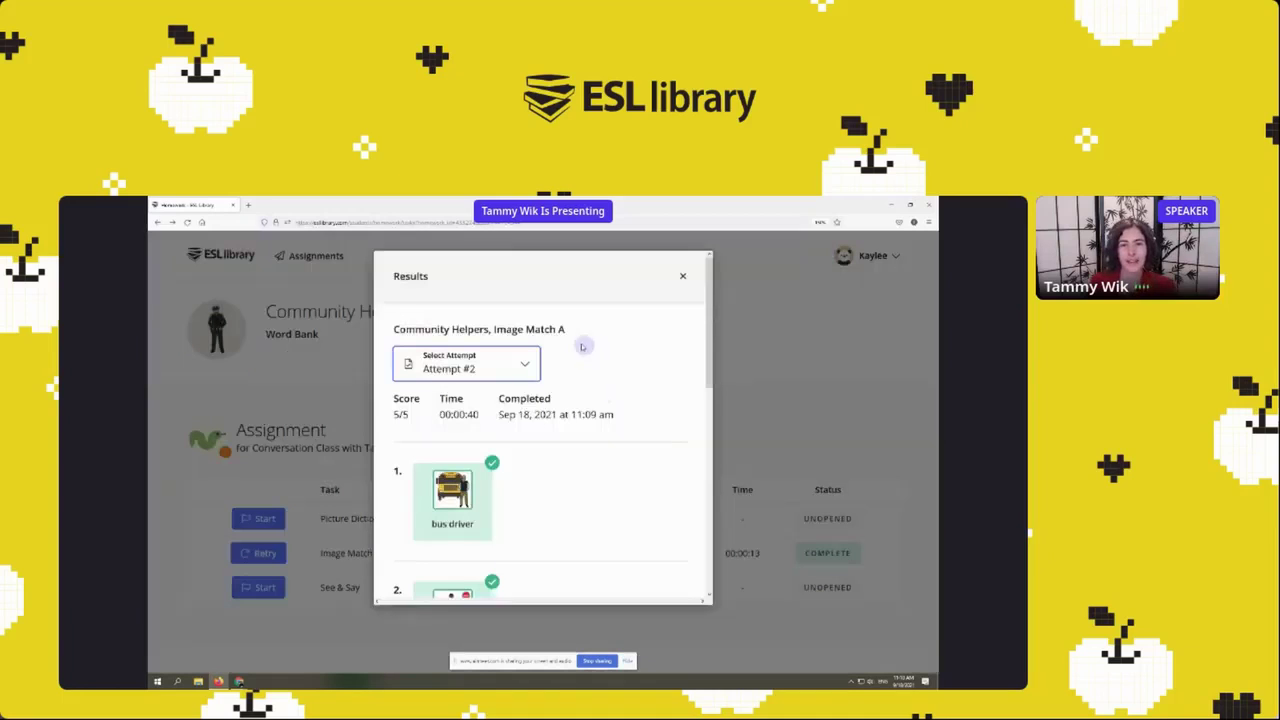
left_click(682, 276)
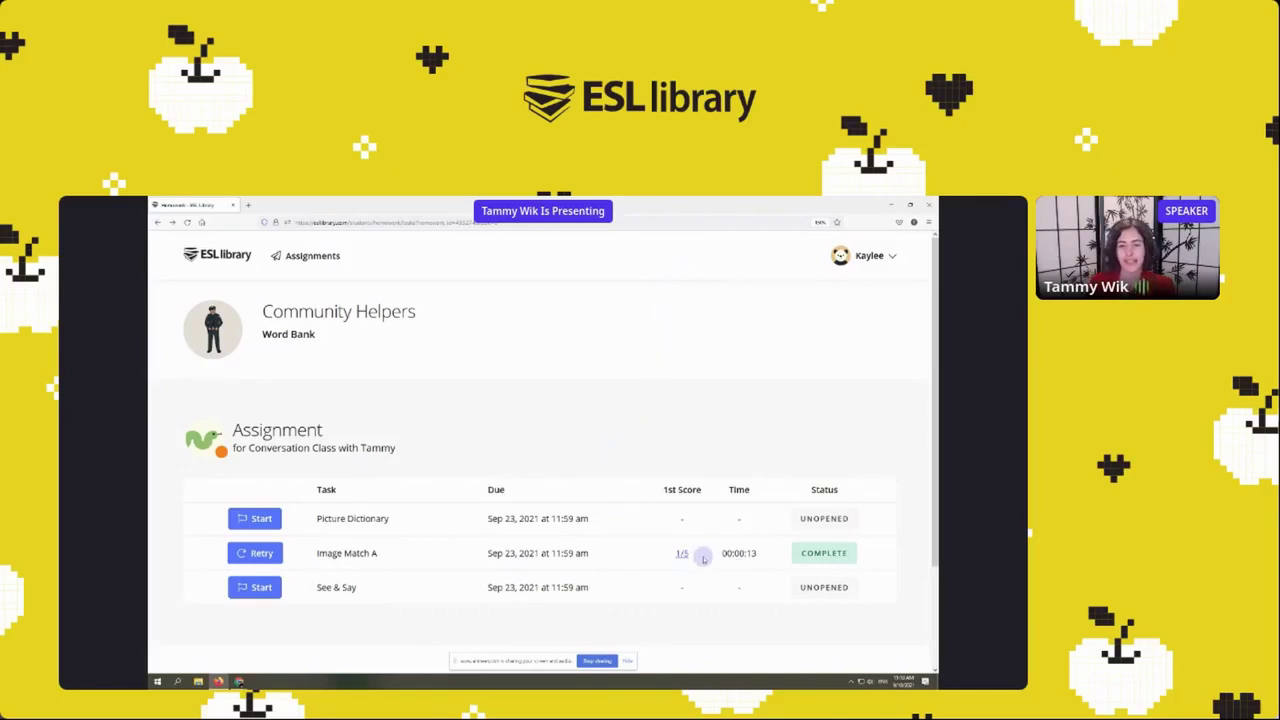
Start the See & Say task, record an answer for doctor, skip the remaining words, submit the answers and return to the assignment.
left_click(258, 588)
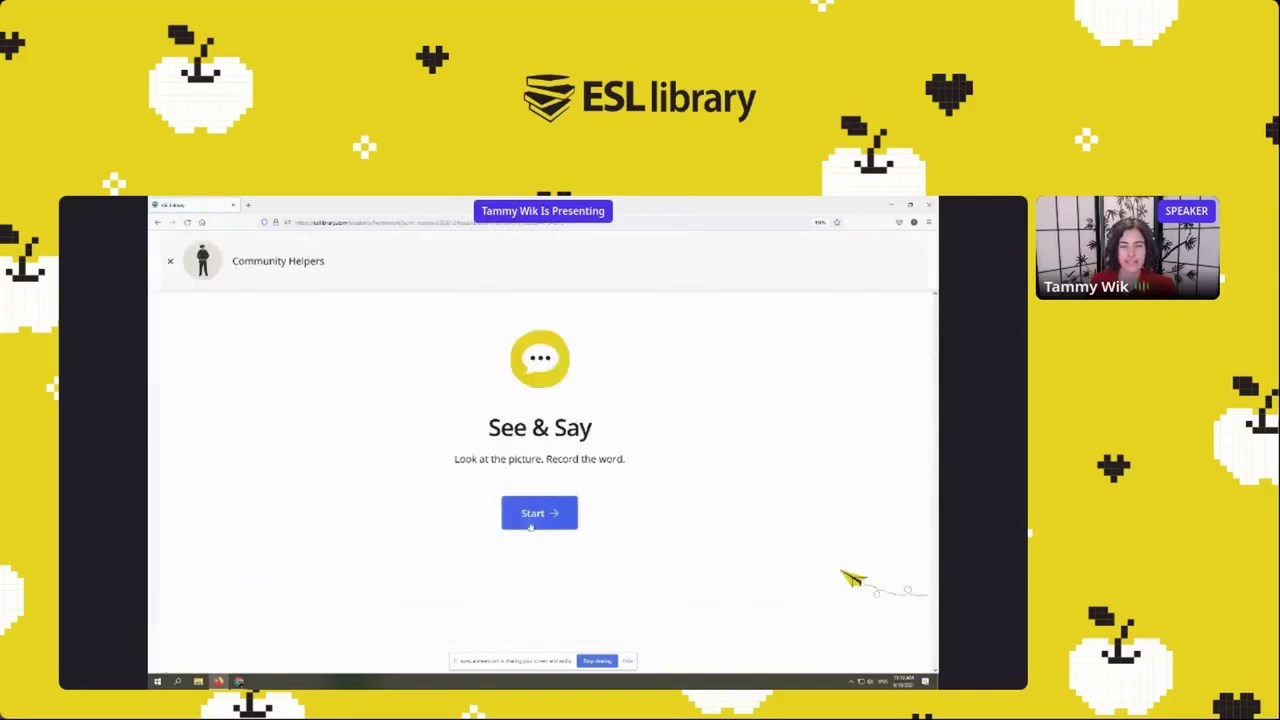
left_click(537, 512)
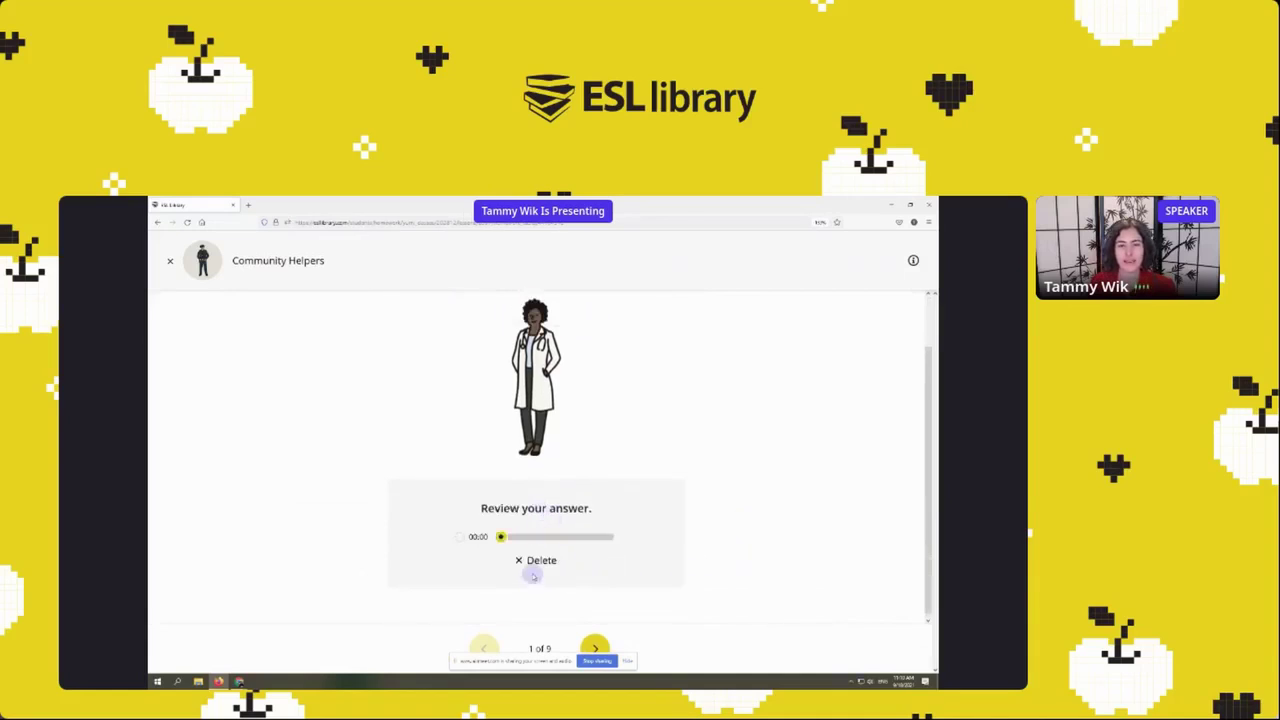
left_click(592, 646)
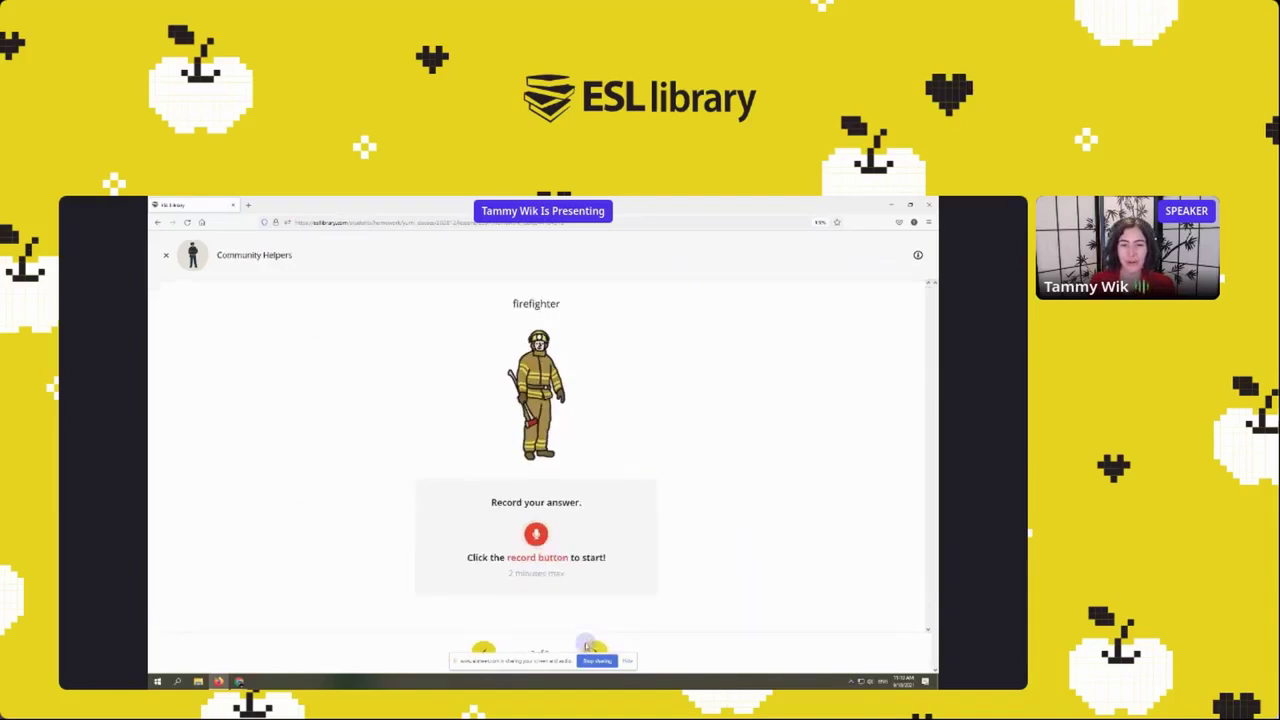
left_click(597, 652)
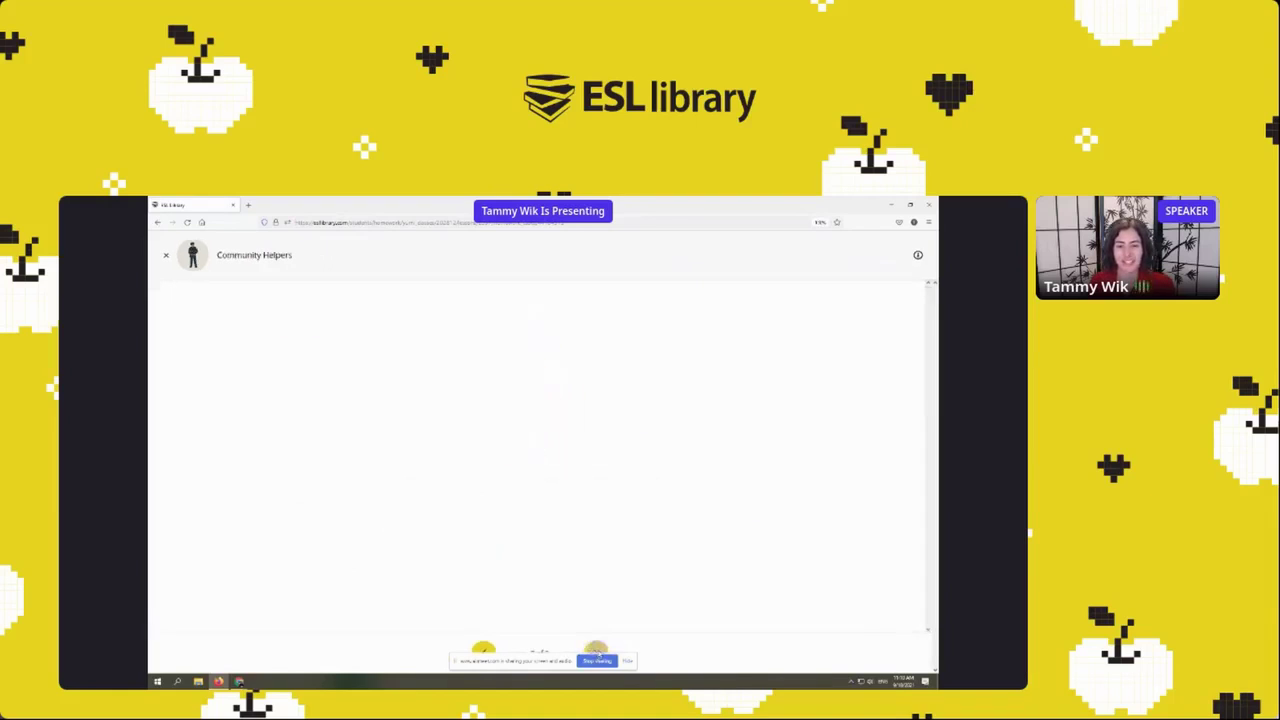
scroll(726, 523, "down", 10)
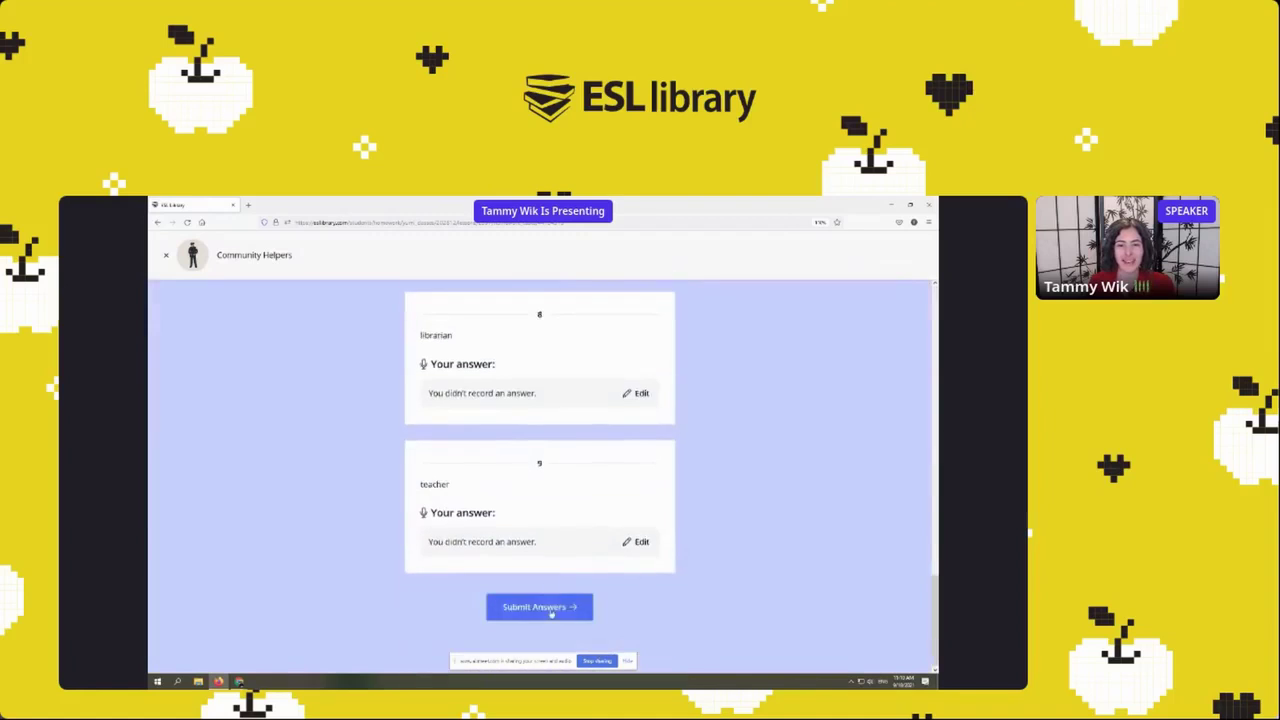
left_click(551, 611)
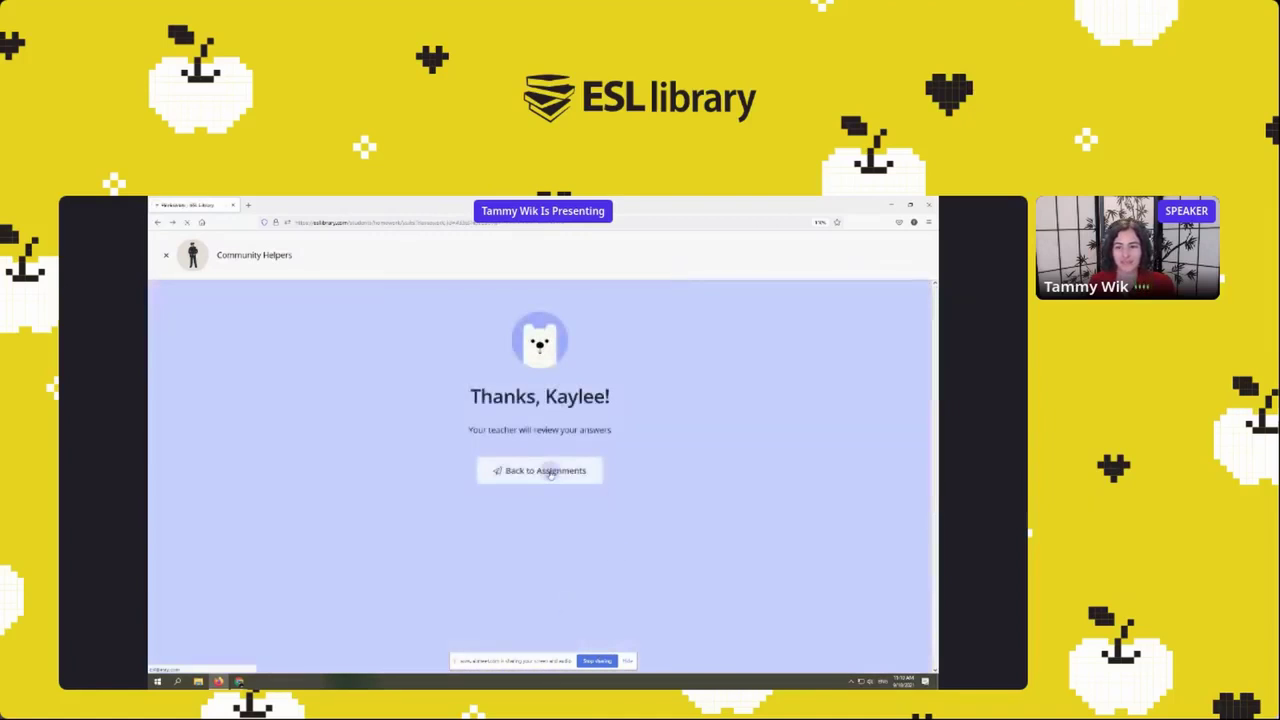
left_click(549, 472)
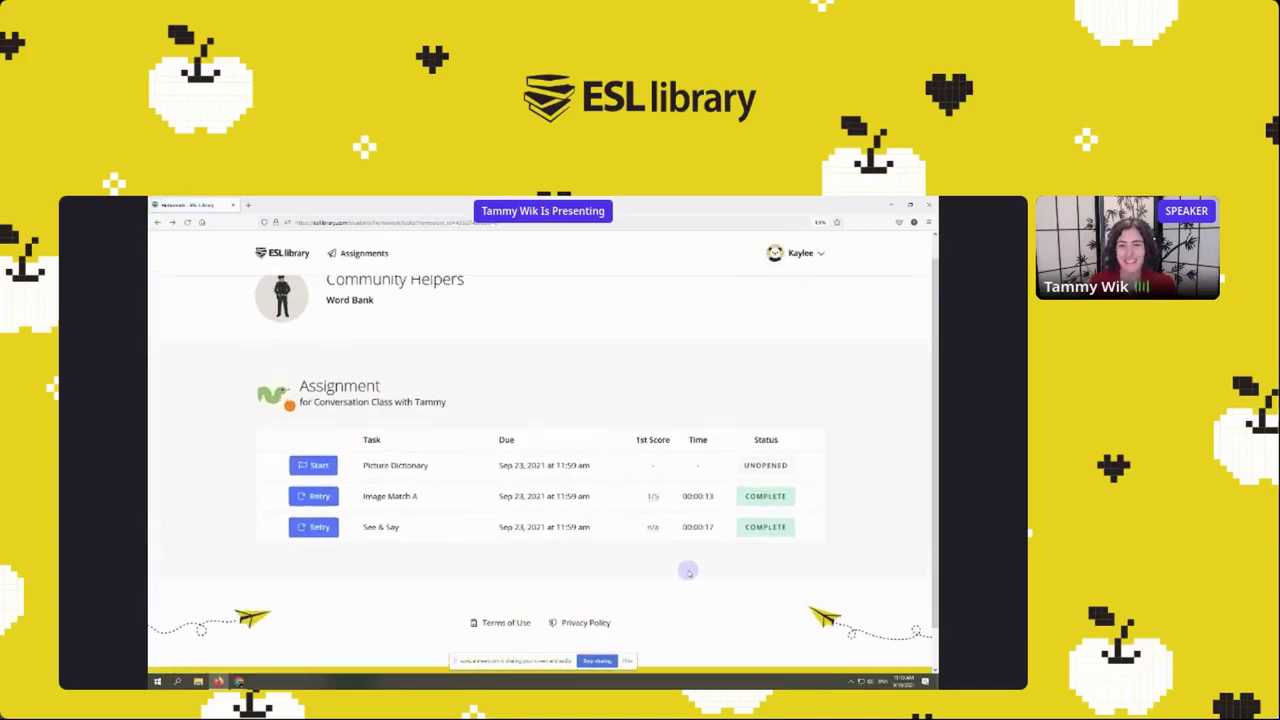
scroll(688, 568, "down", 2)
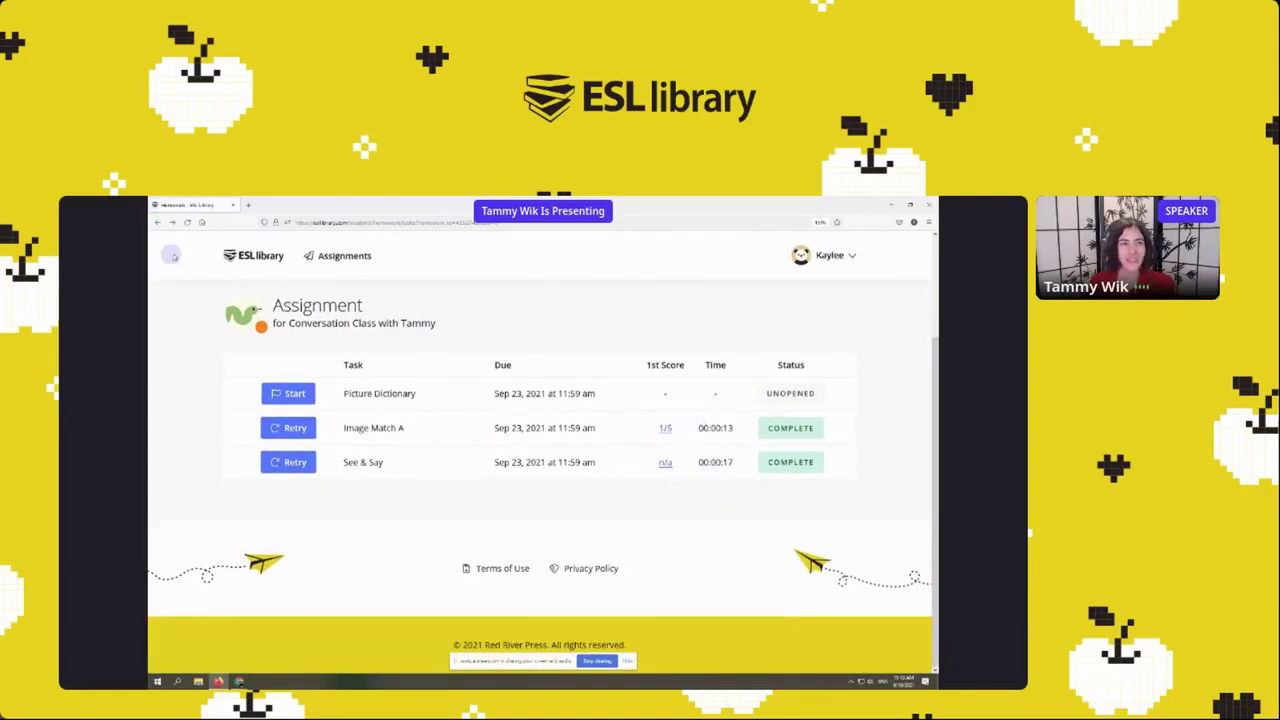
Switch to the teacher's Chrome window and open the assignments list of the Conversation Class.
mouse_move(239, 682)
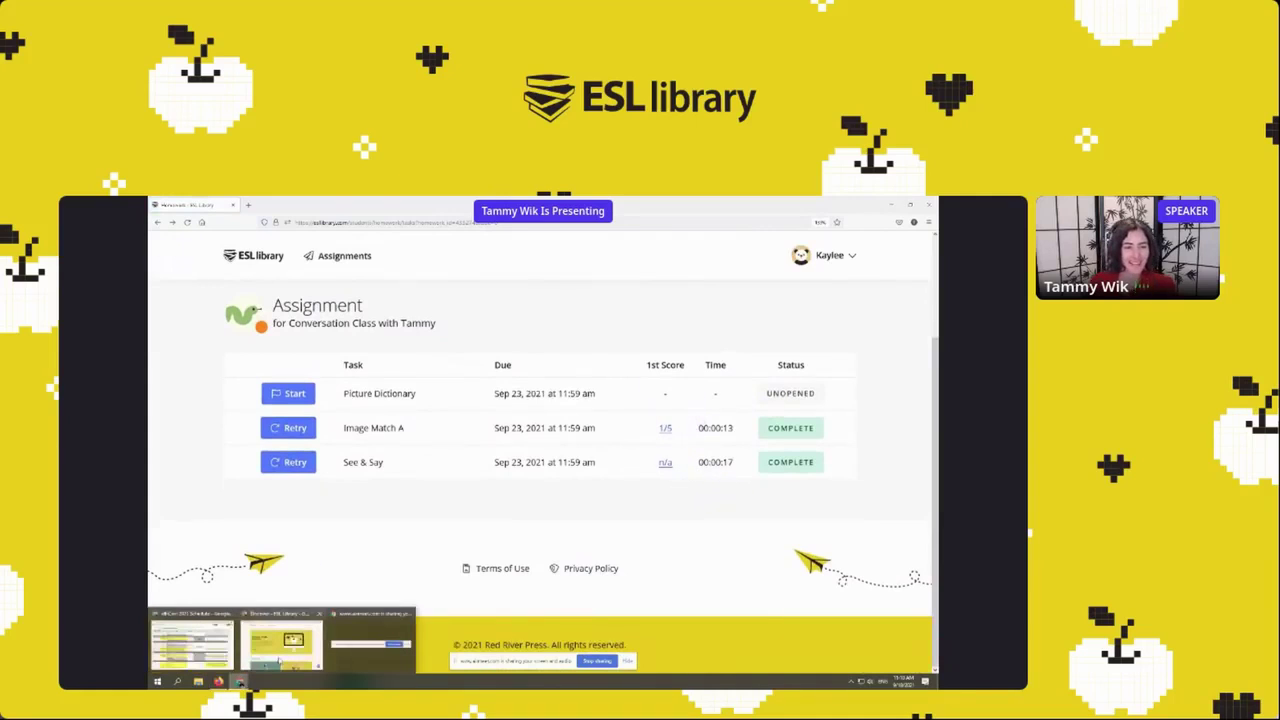
left_click(281, 643)
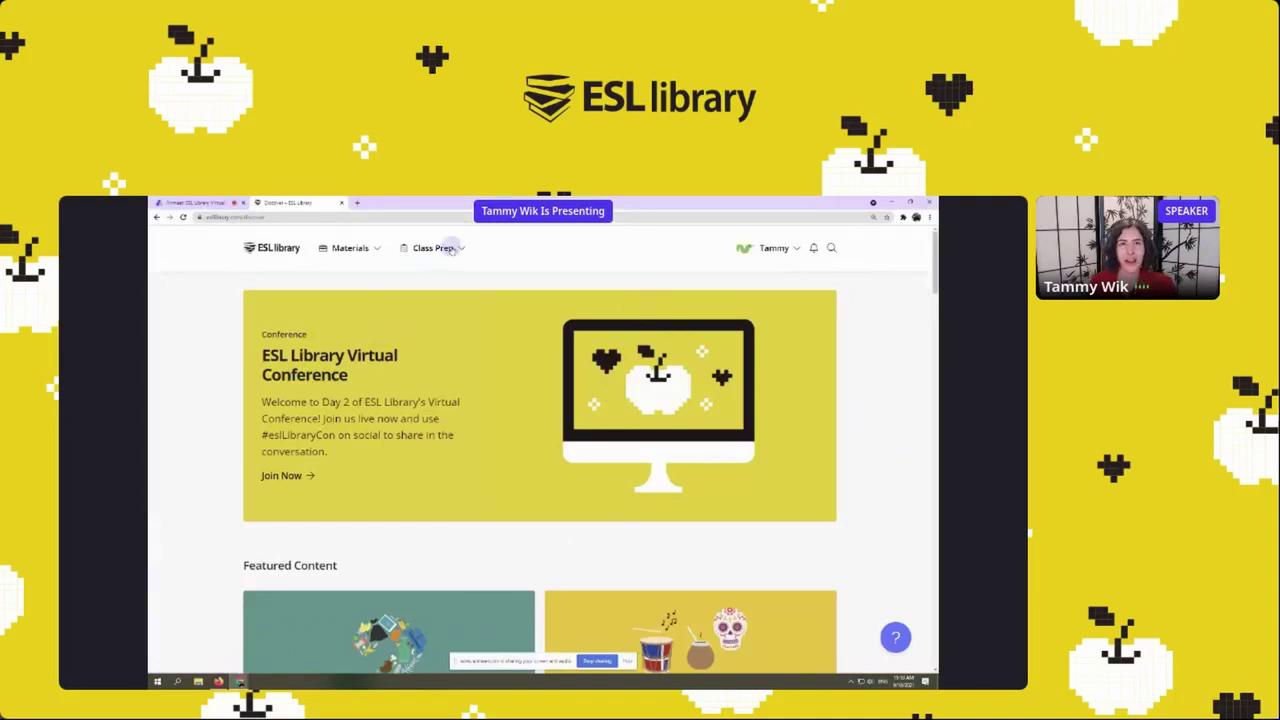
left_click(441, 283)
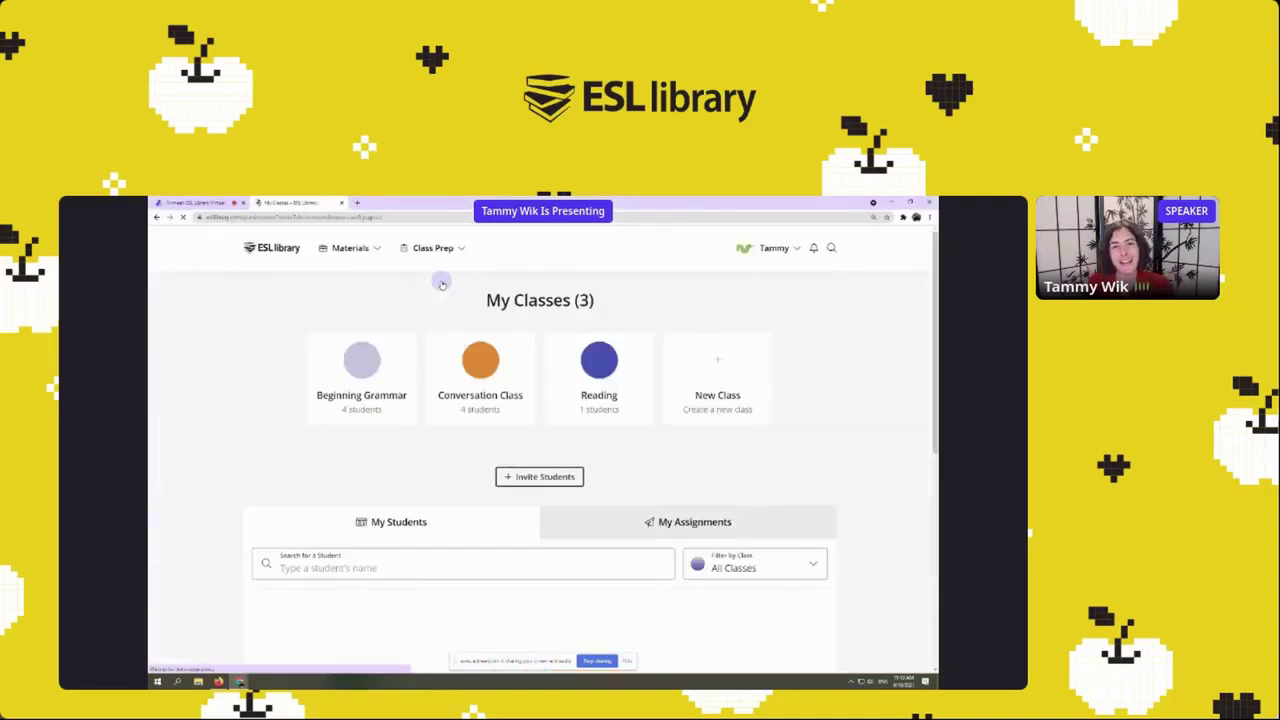
mouse_move(443, 250)
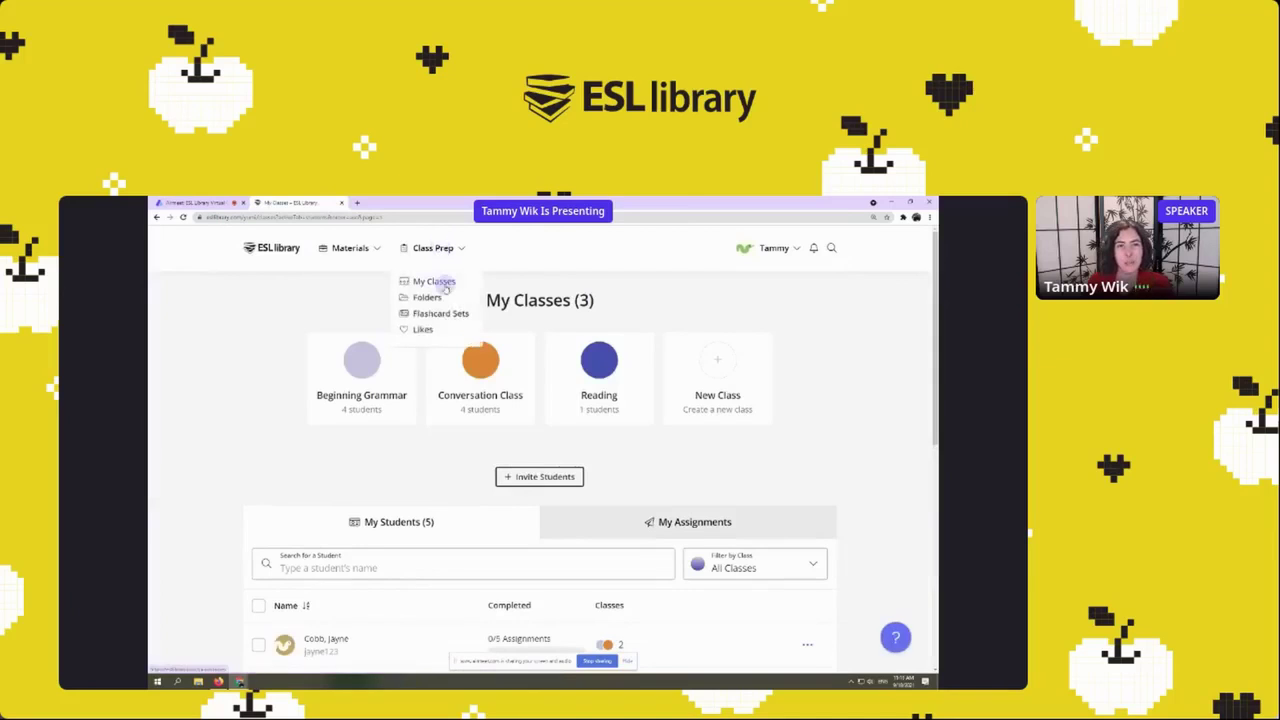
left_click(492, 383)
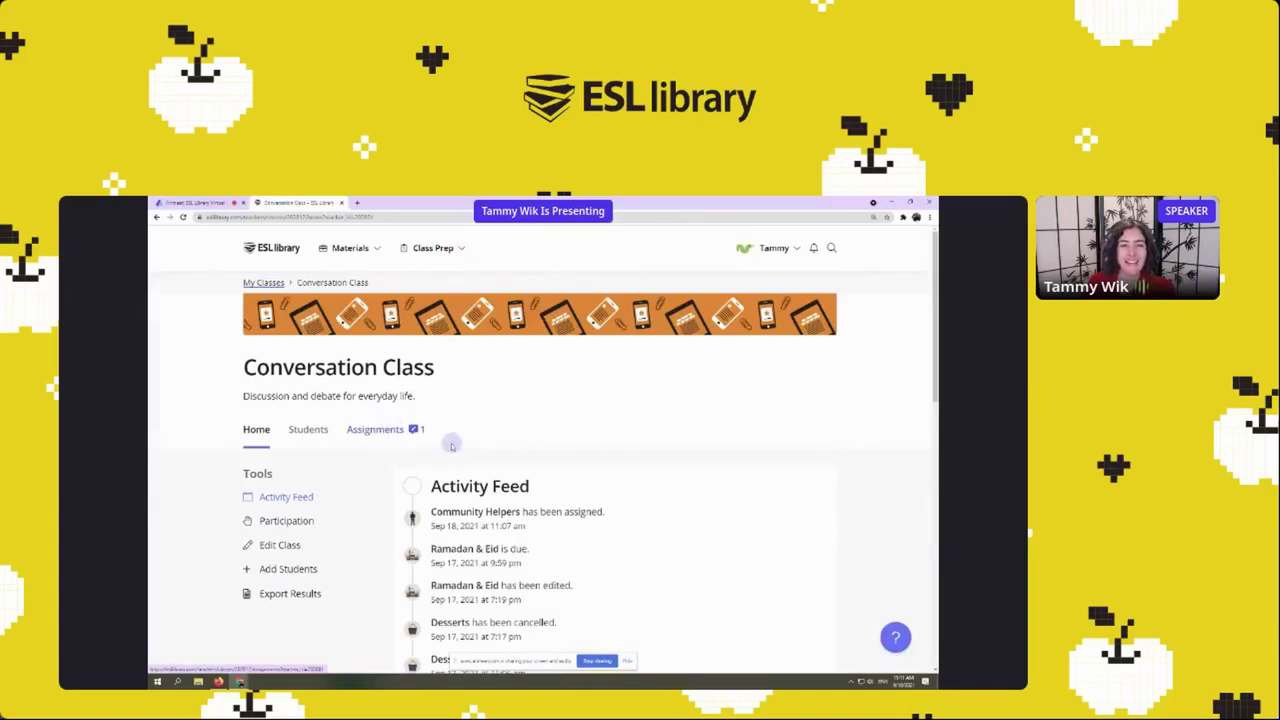
left_click(399, 430)
scroll(600, 440, "down", 3)
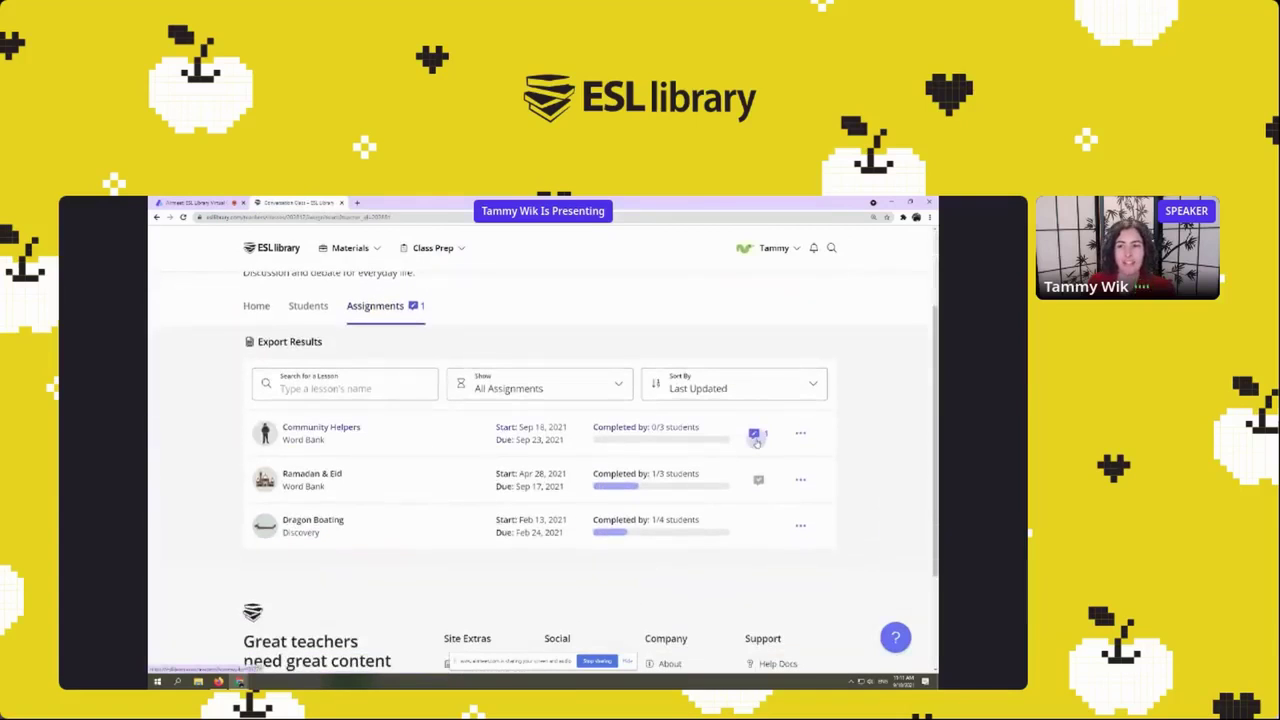
Open the Community Helpers submissions awaiting marking and bring up the student's See & Say results.
left_click(756, 436)
scroll(754, 430, "down", 3)
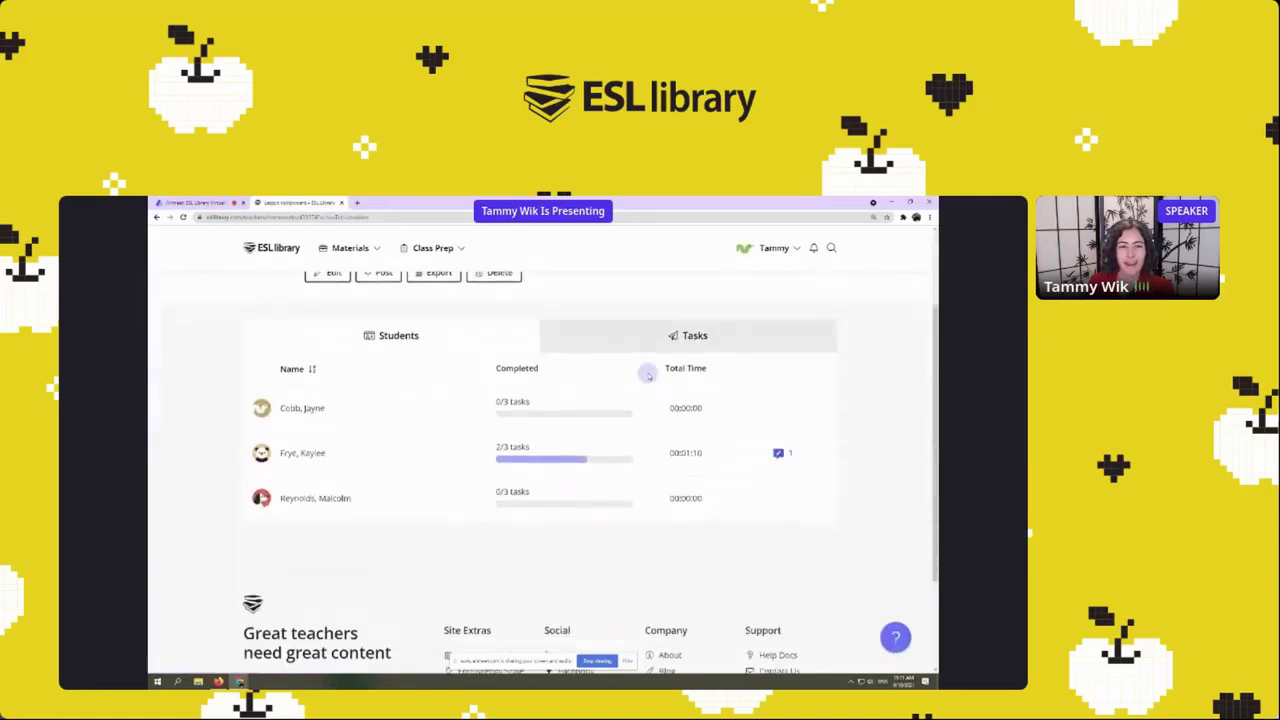
left_click(764, 456)
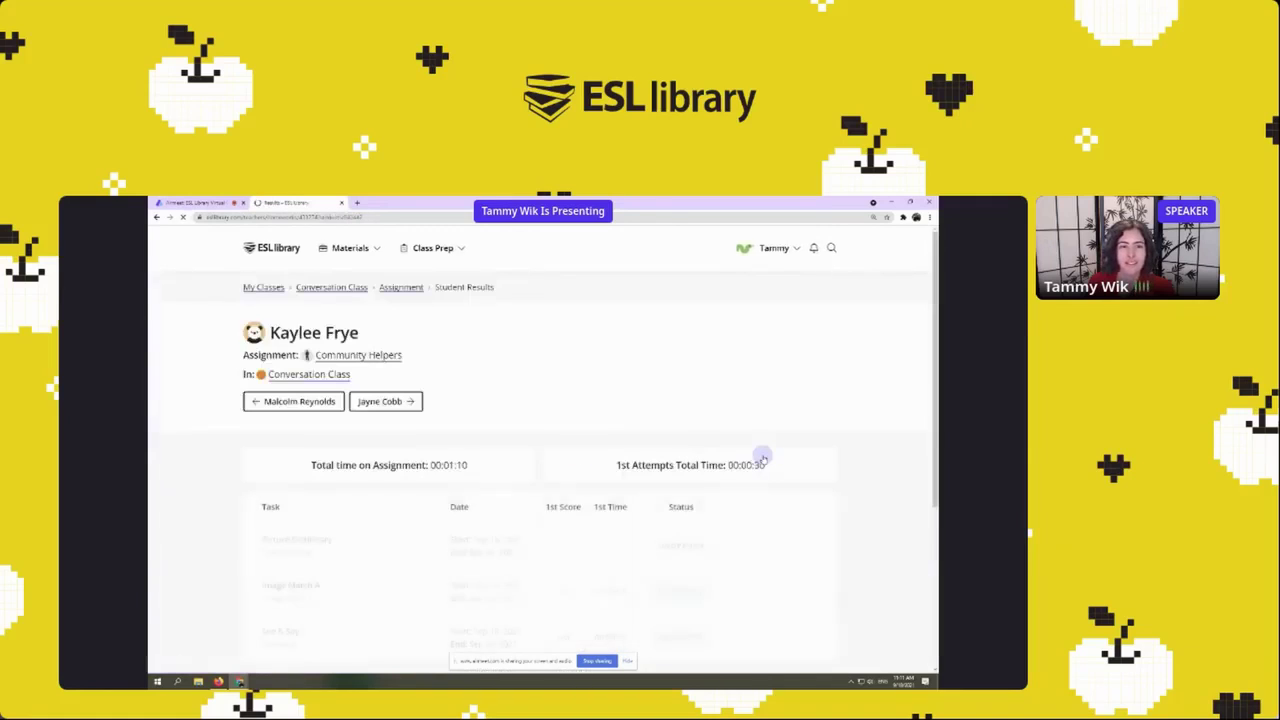
scroll(772, 436, "down", 5)
left_click(775, 432)
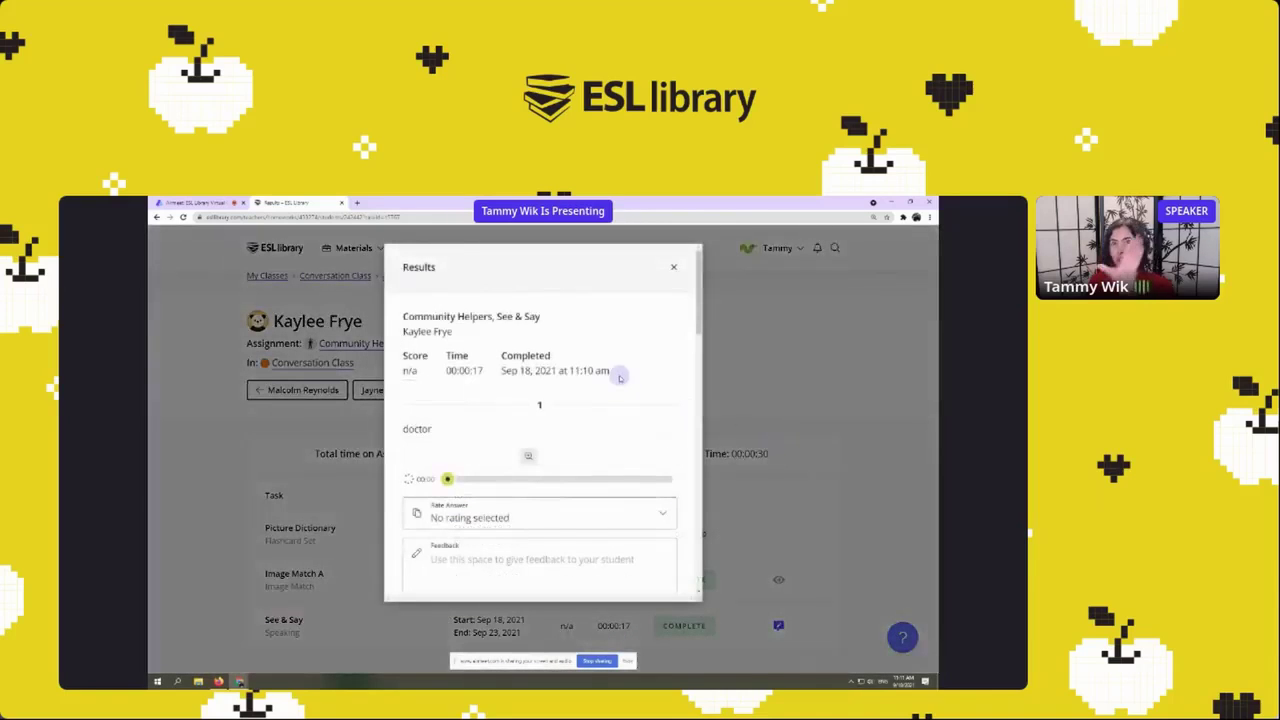
scroll(640, 375, "down", 3)
scroll(646, 378, "up", 3)
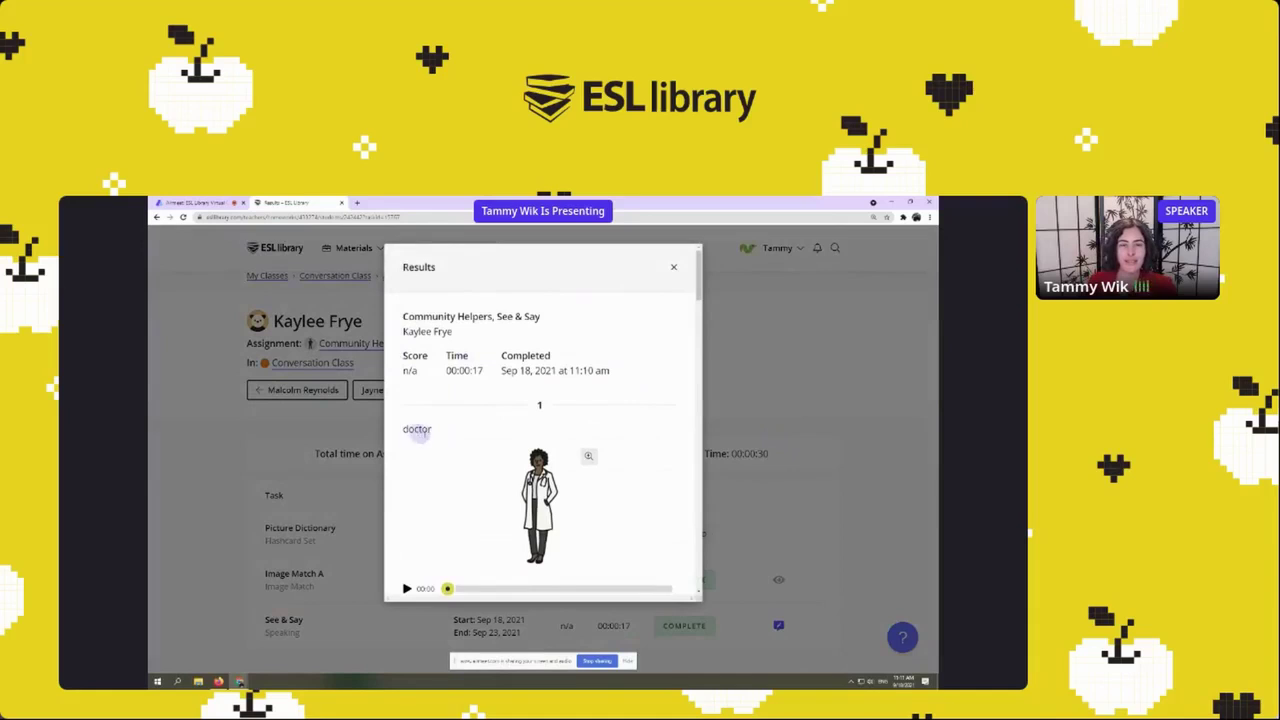
Play the doctor recording, rate it Exceeds expectations with the feedback "Great!", submit the feedback and close the results.
scroll(416, 431, "down", 1)
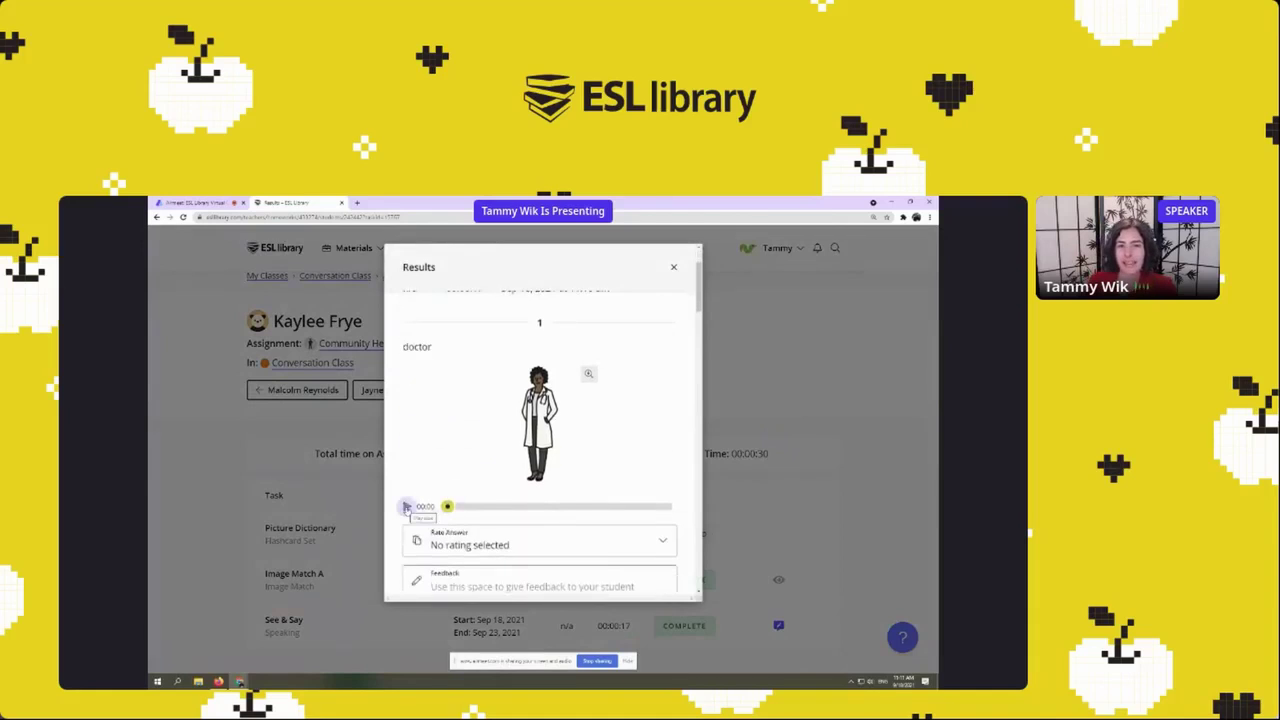
left_click(407, 507)
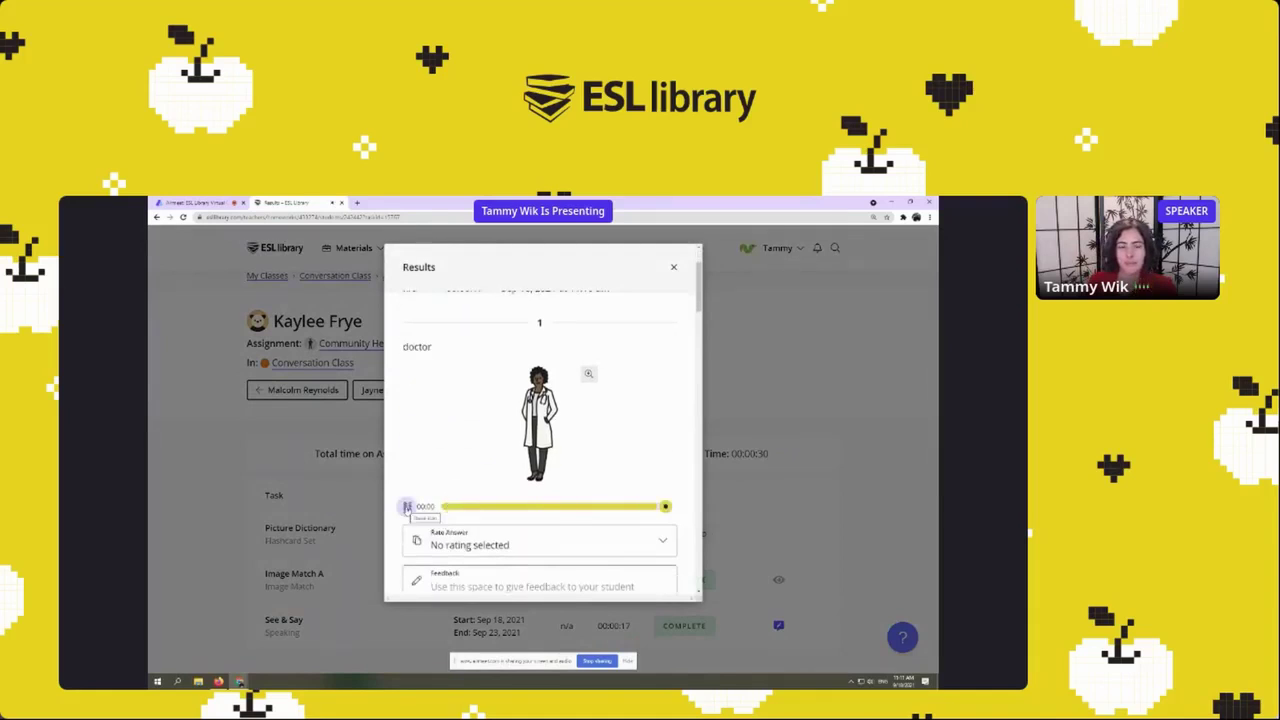
scroll(590, 435, "down", 1)
left_click(511, 461)
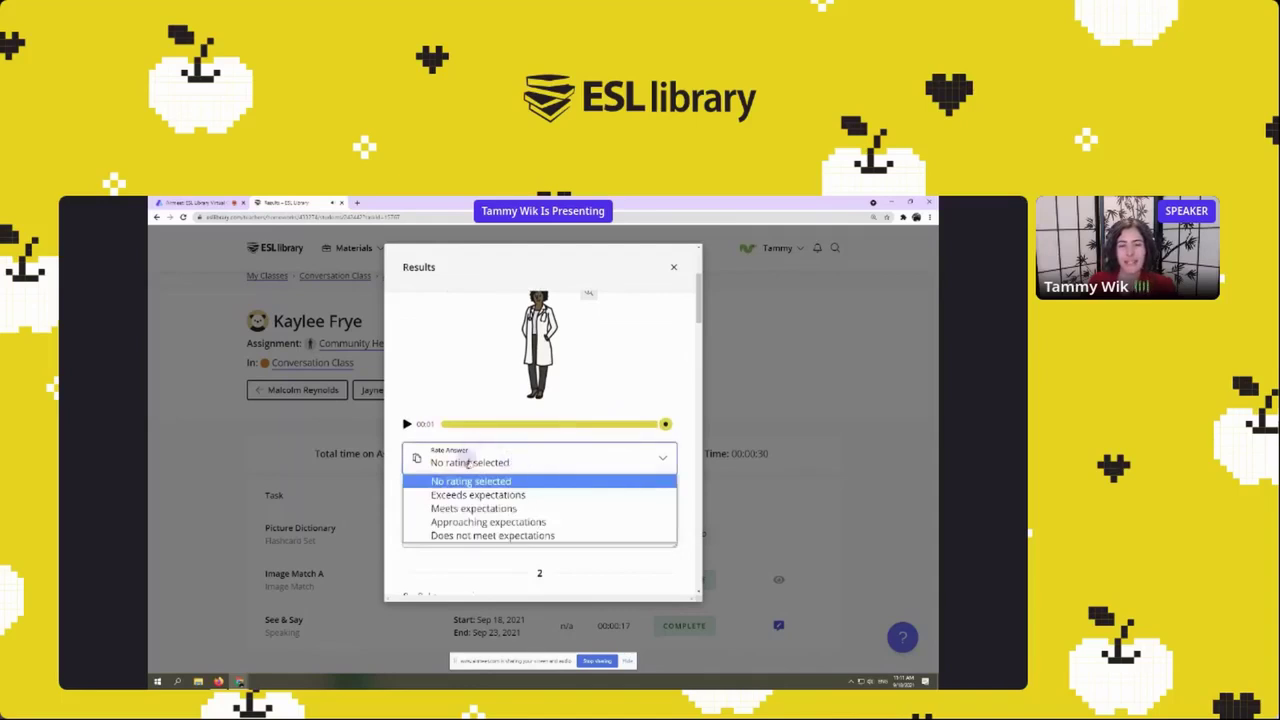
left_click(508, 494)
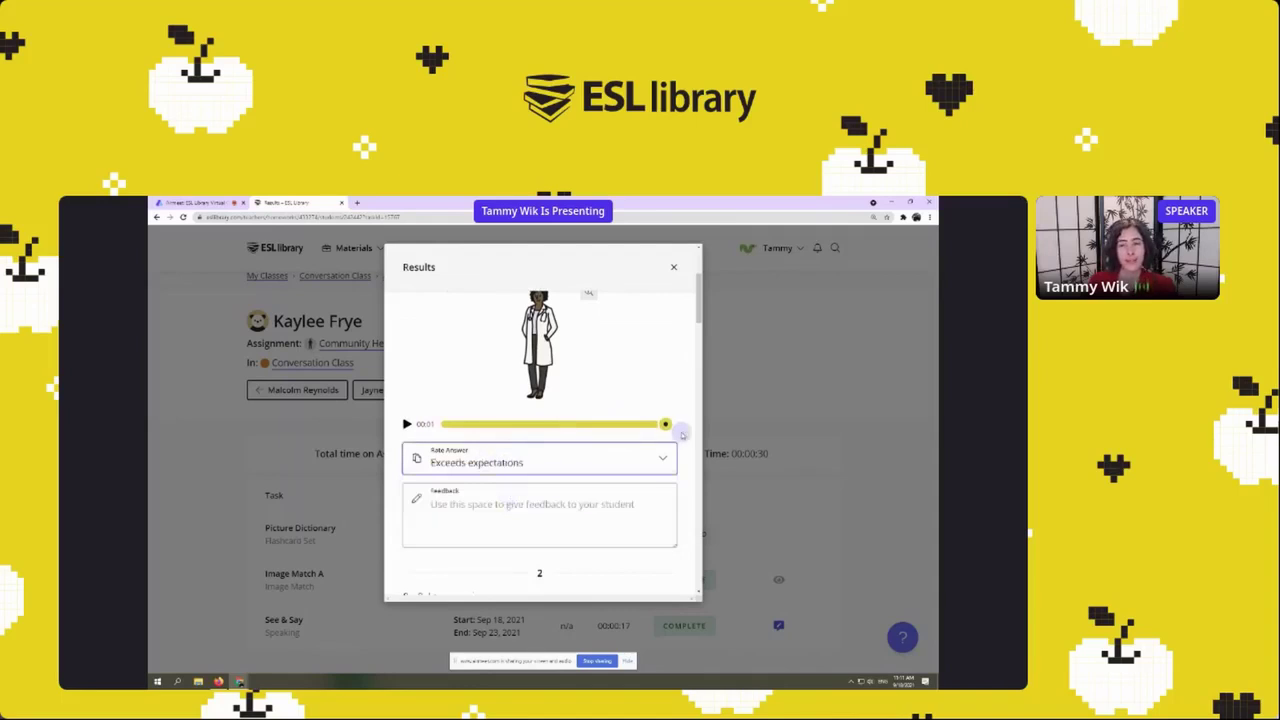
left_click(519, 506)
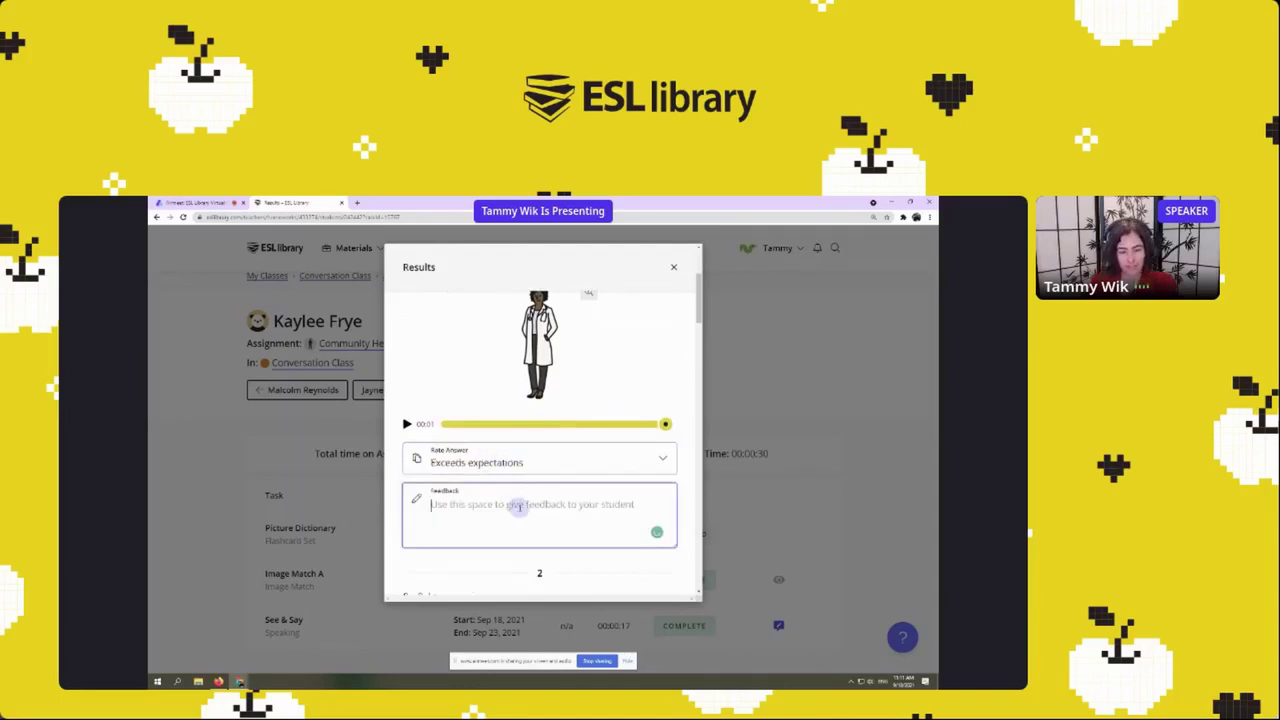
type("Great!")
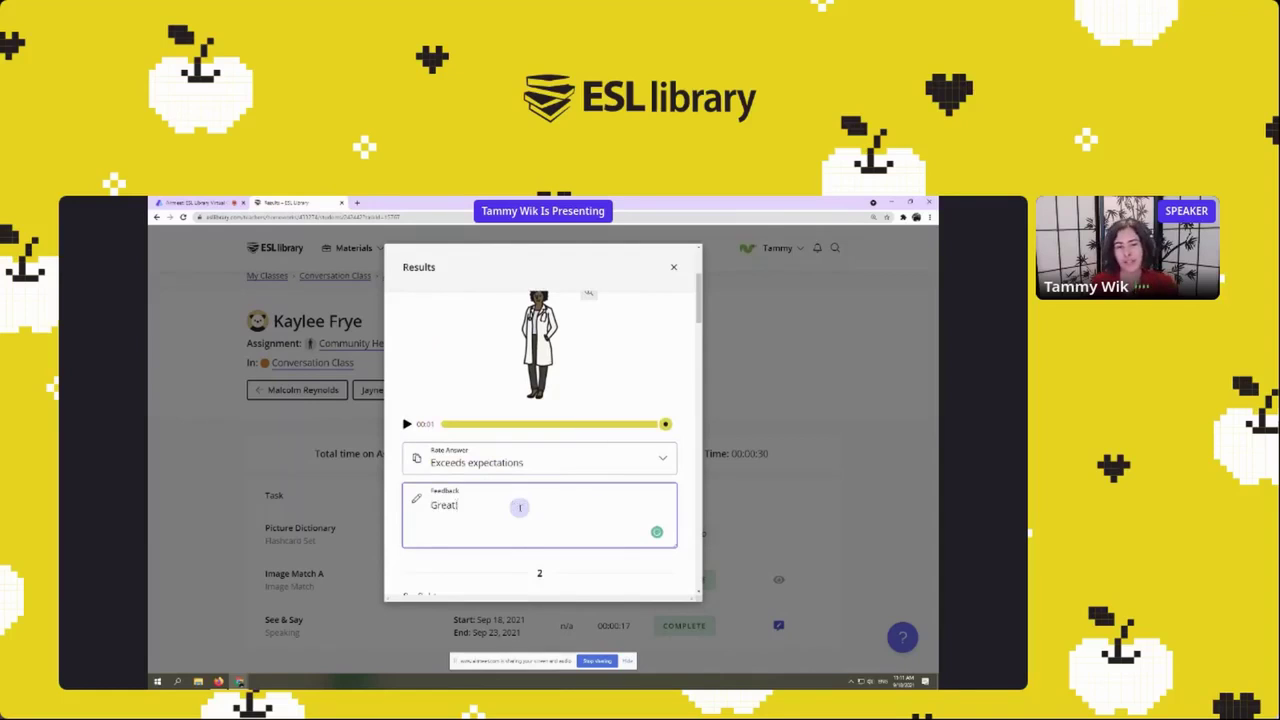
scroll(636, 436, "down", 5)
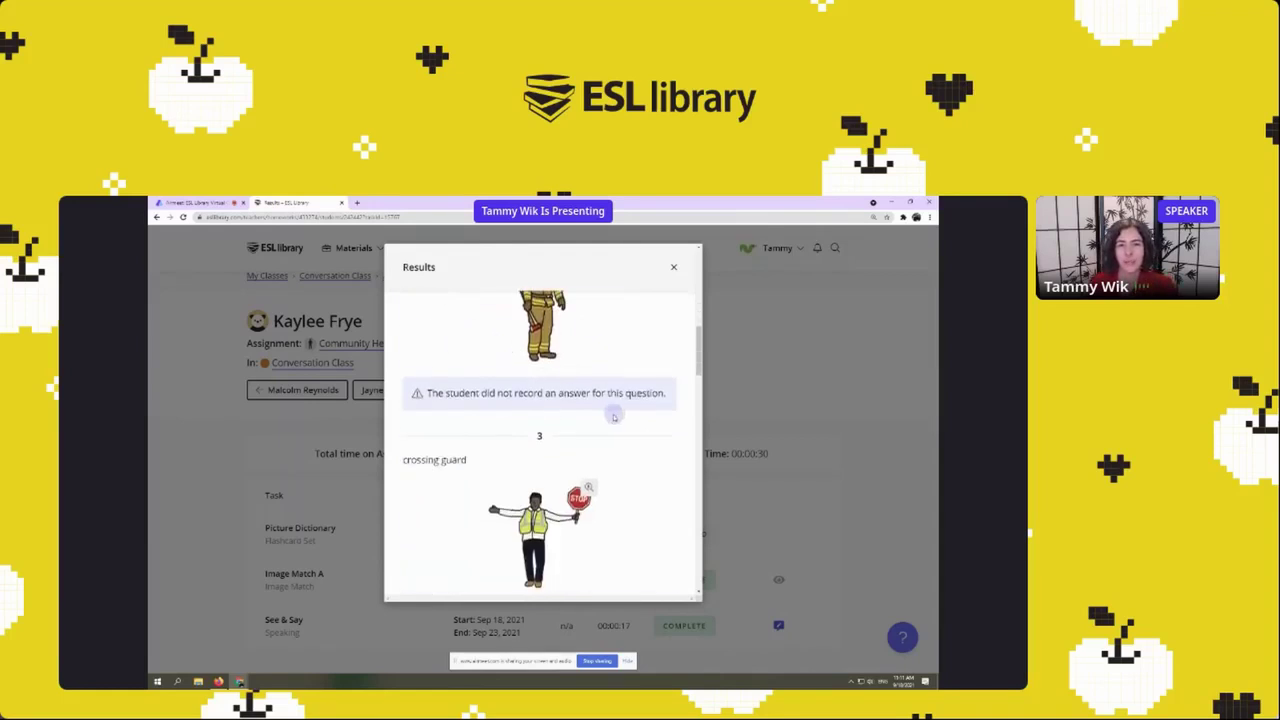
scroll(616, 416, "down", 15)
scroll(505, 357, "down", 1)
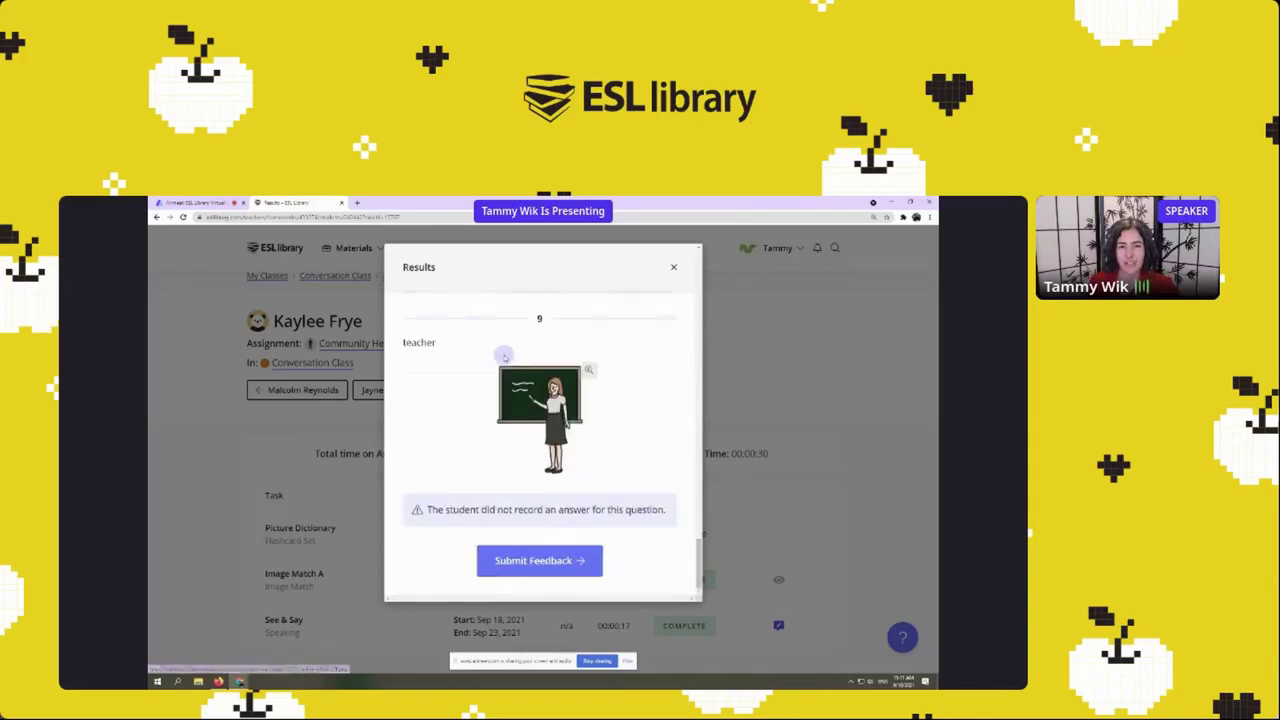
left_click(548, 563)
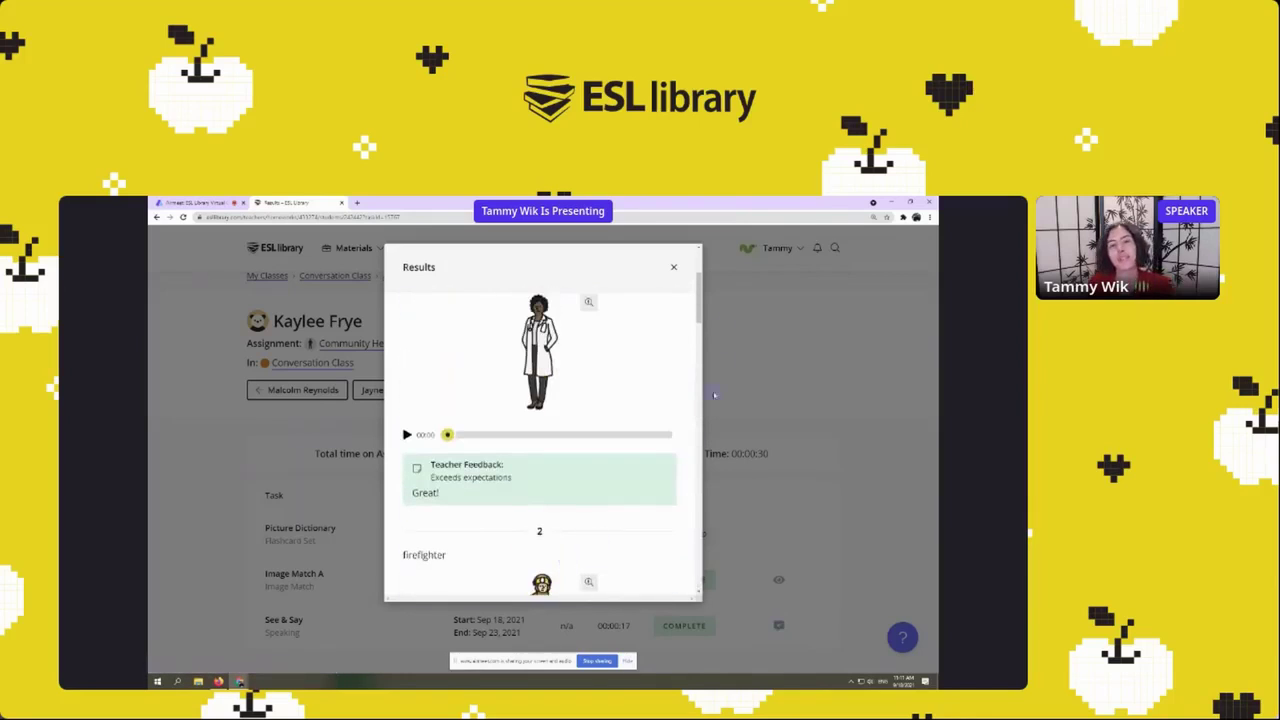
left_click(673, 267)
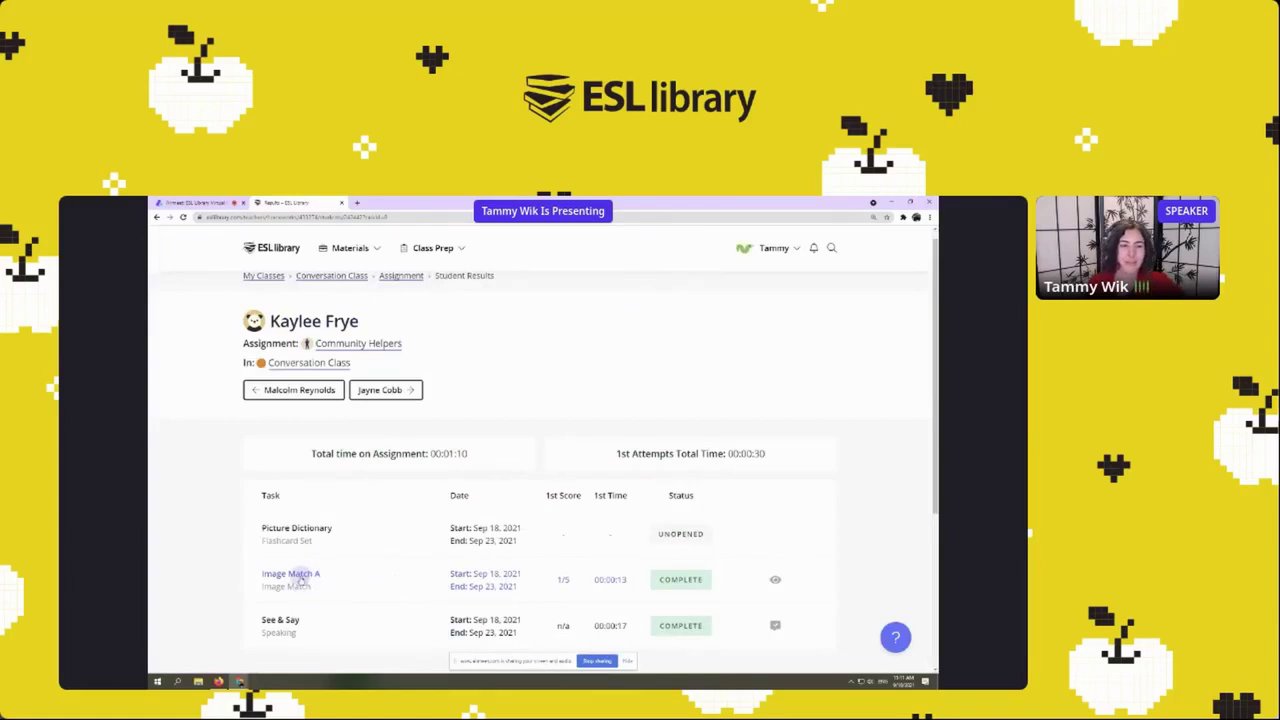
Review the student's Image Match A results for Attempt #1 and save the comment "Great improvement!".
scroll(806, 563, "down", 2)
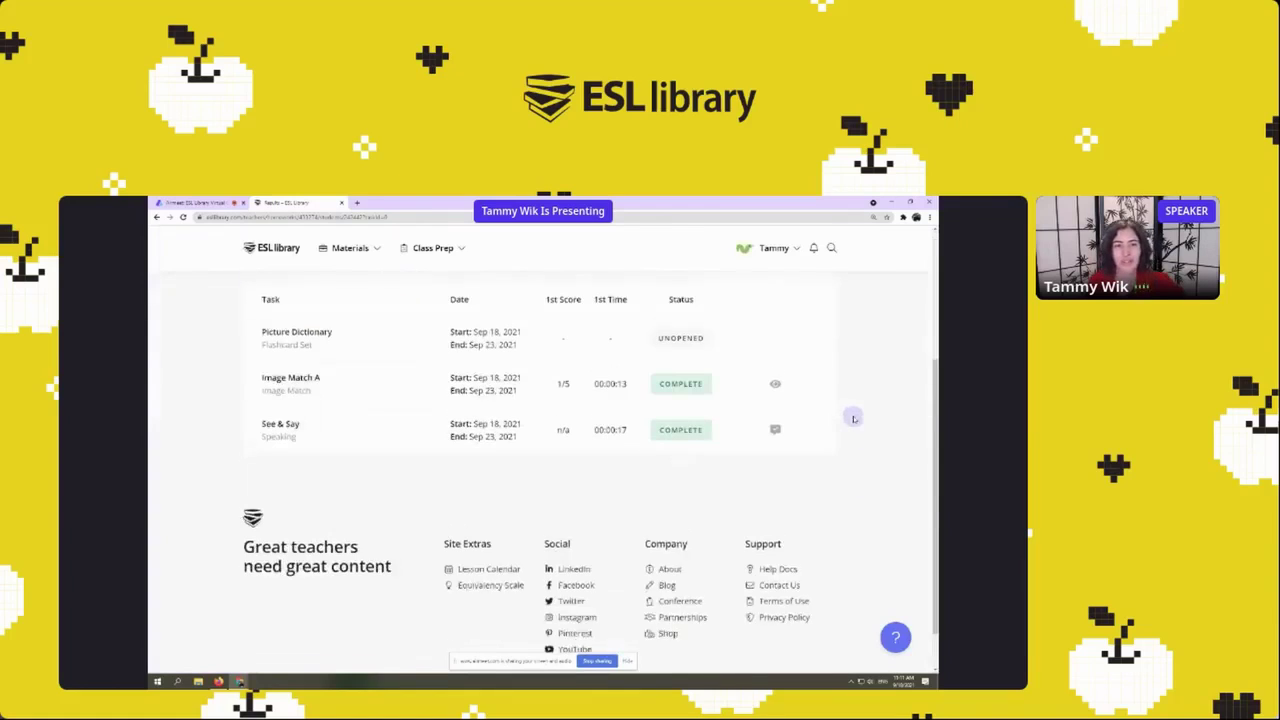
left_click(775, 374)
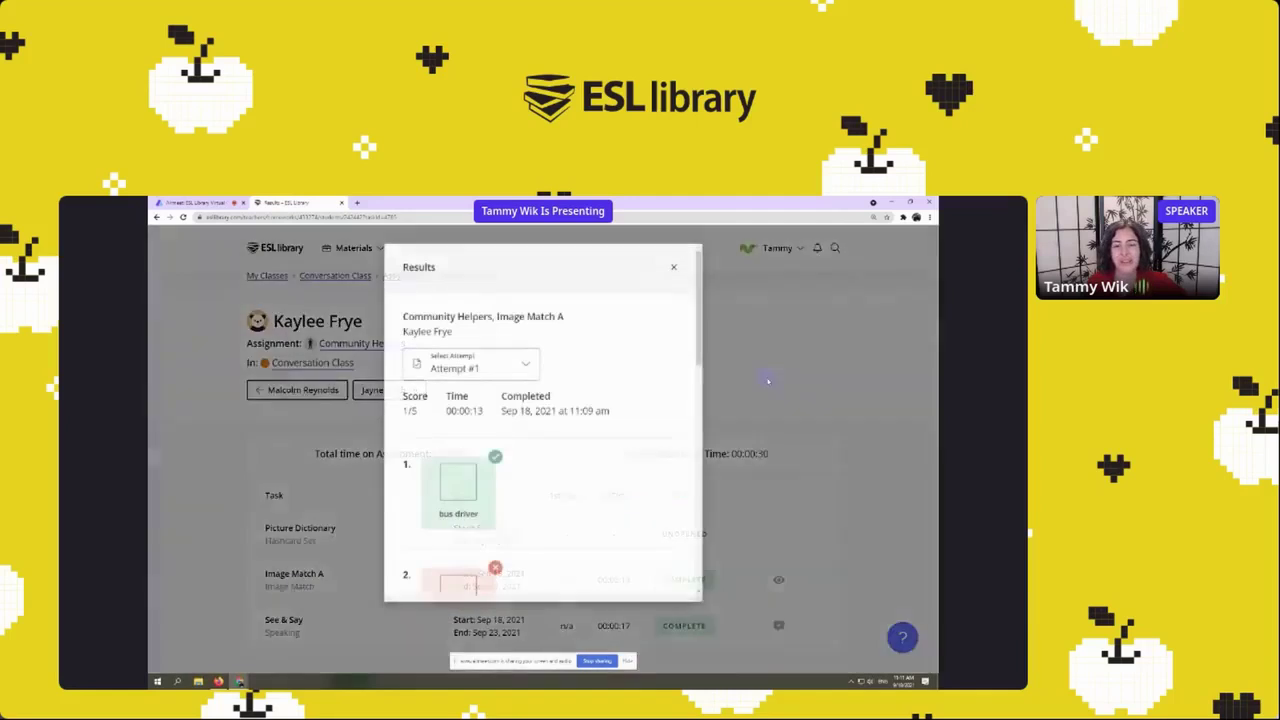
scroll(587, 382, "down", 3)
scroll(587, 382, "up", 5)
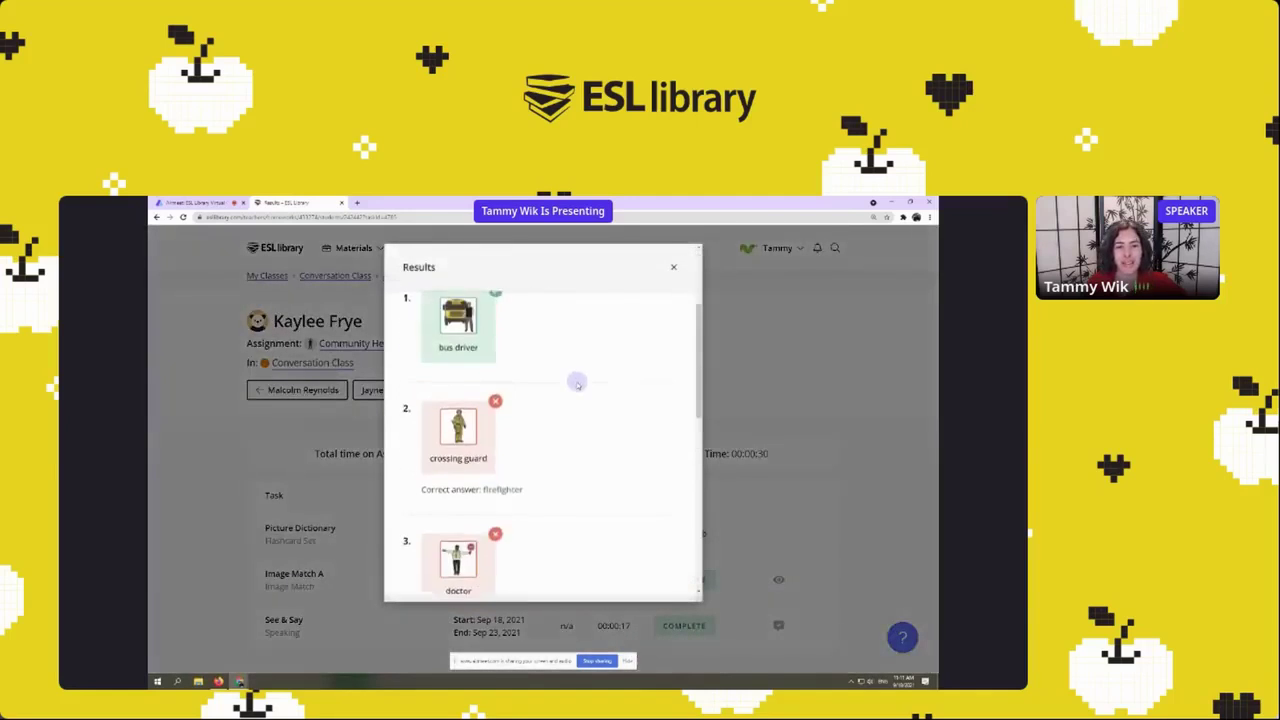
scroll(590, 365, "down", 6)
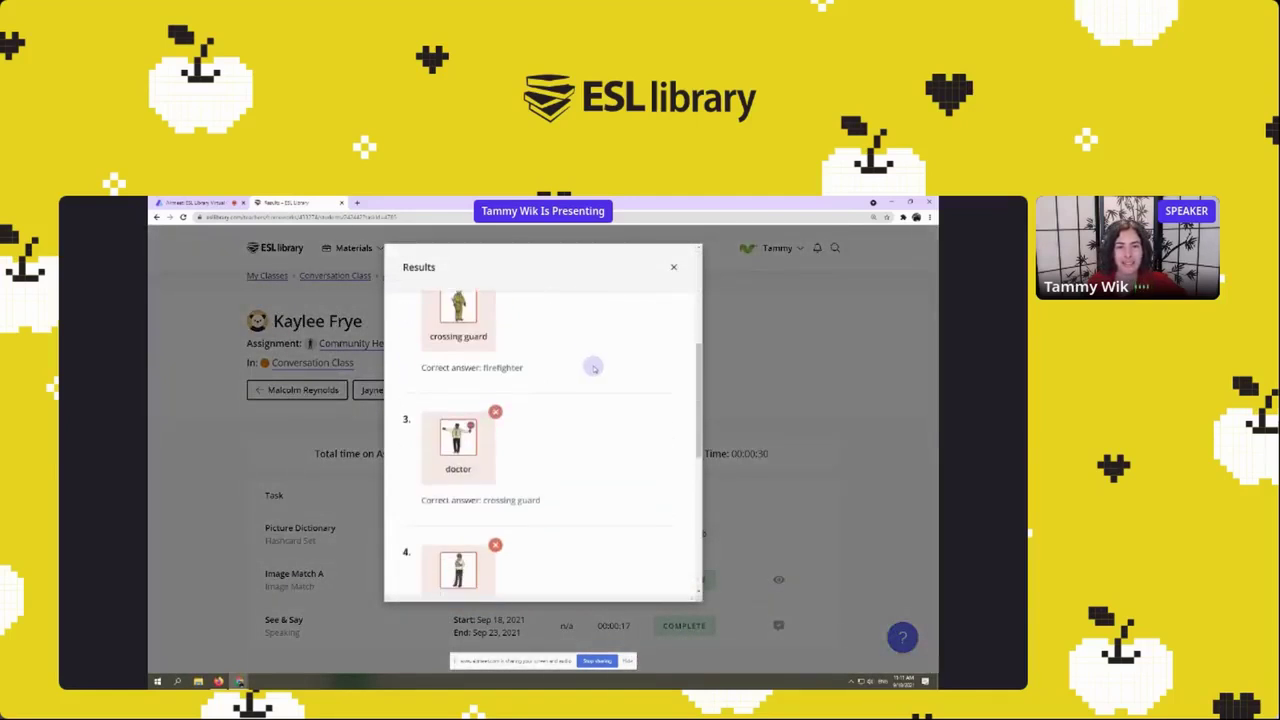
left_click(563, 553)
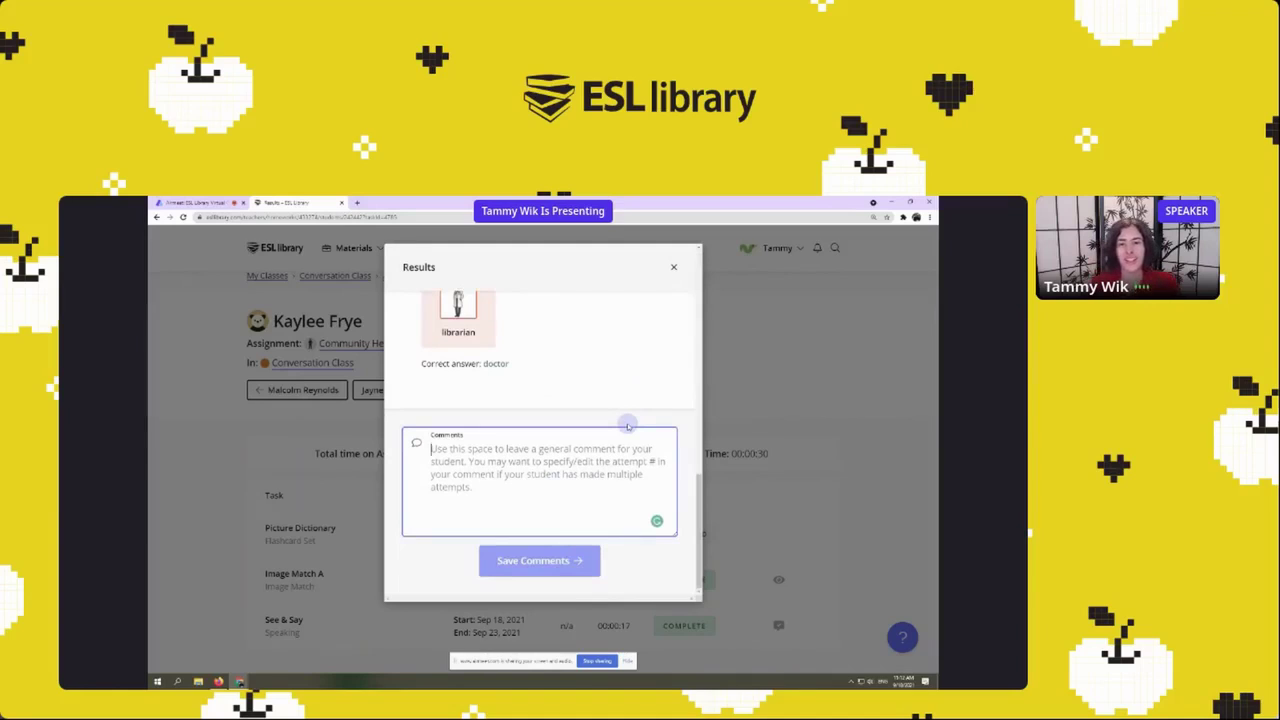
type("Great improve")
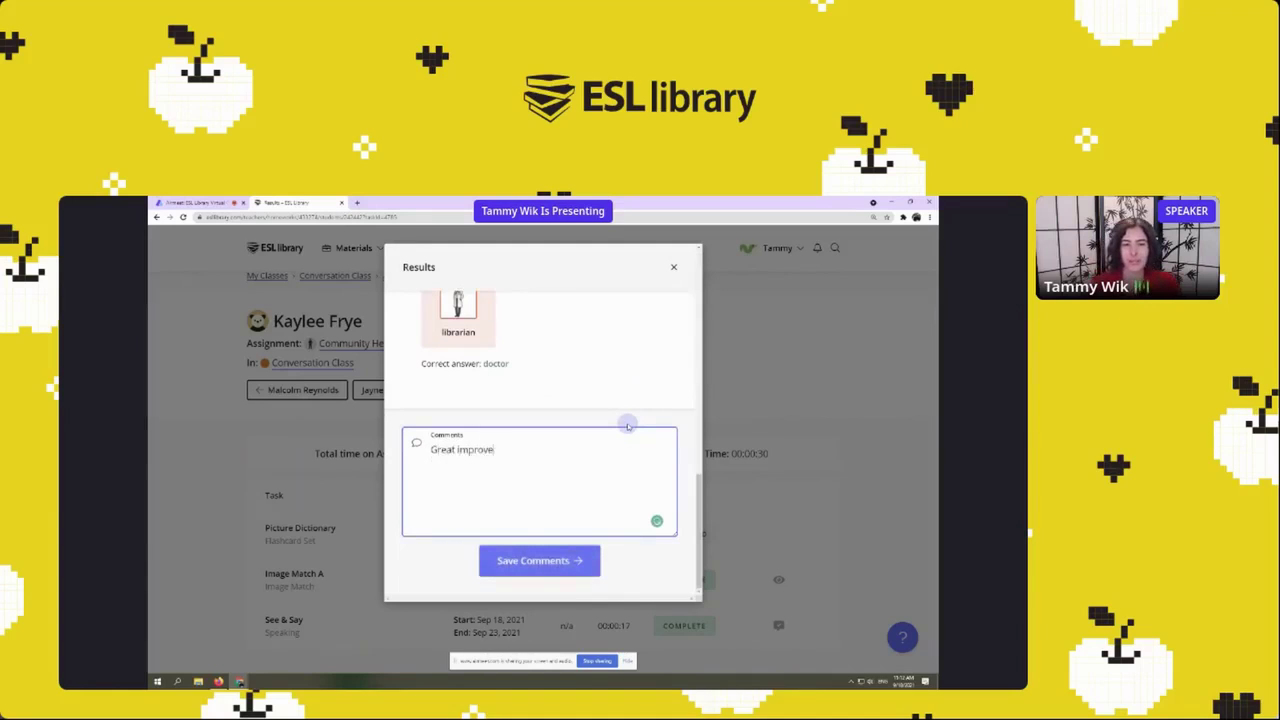
type("ment!")
left_click(520, 556)
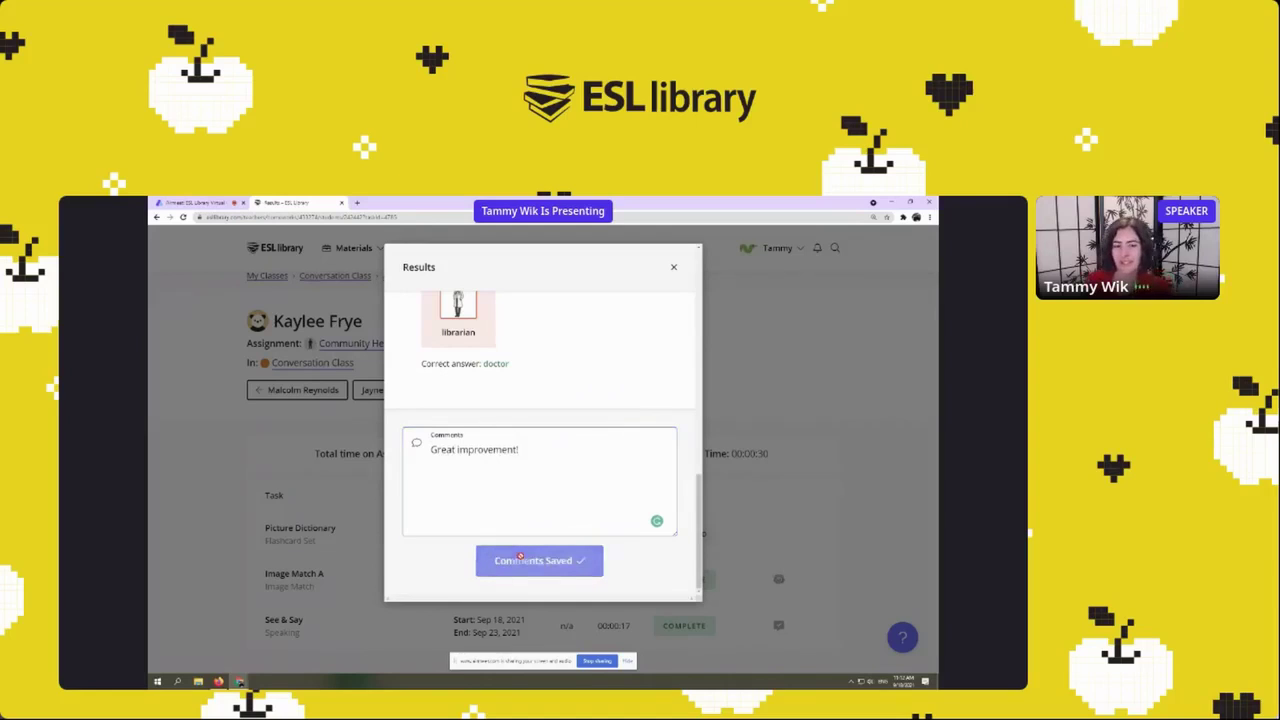
Close the Image Match A results, look over the student's task list and return to the ESL Library home page.
left_click(673, 267)
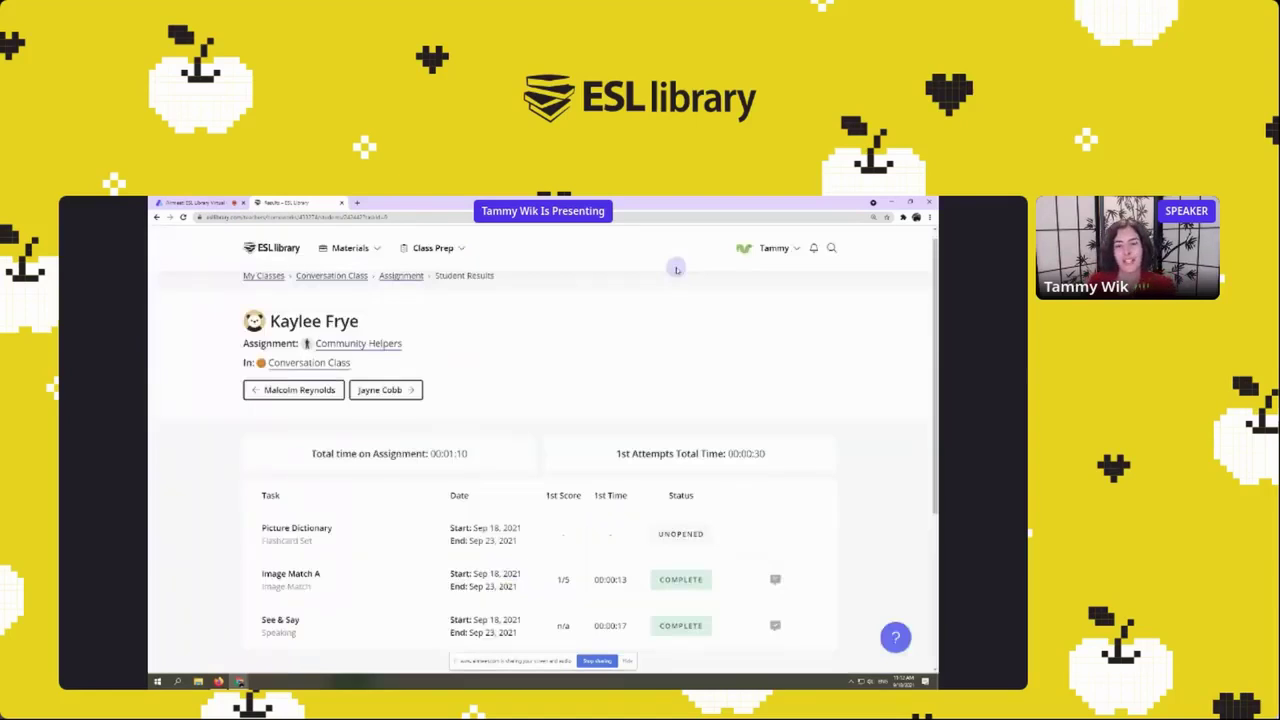
scroll(875, 508, "down", 3)
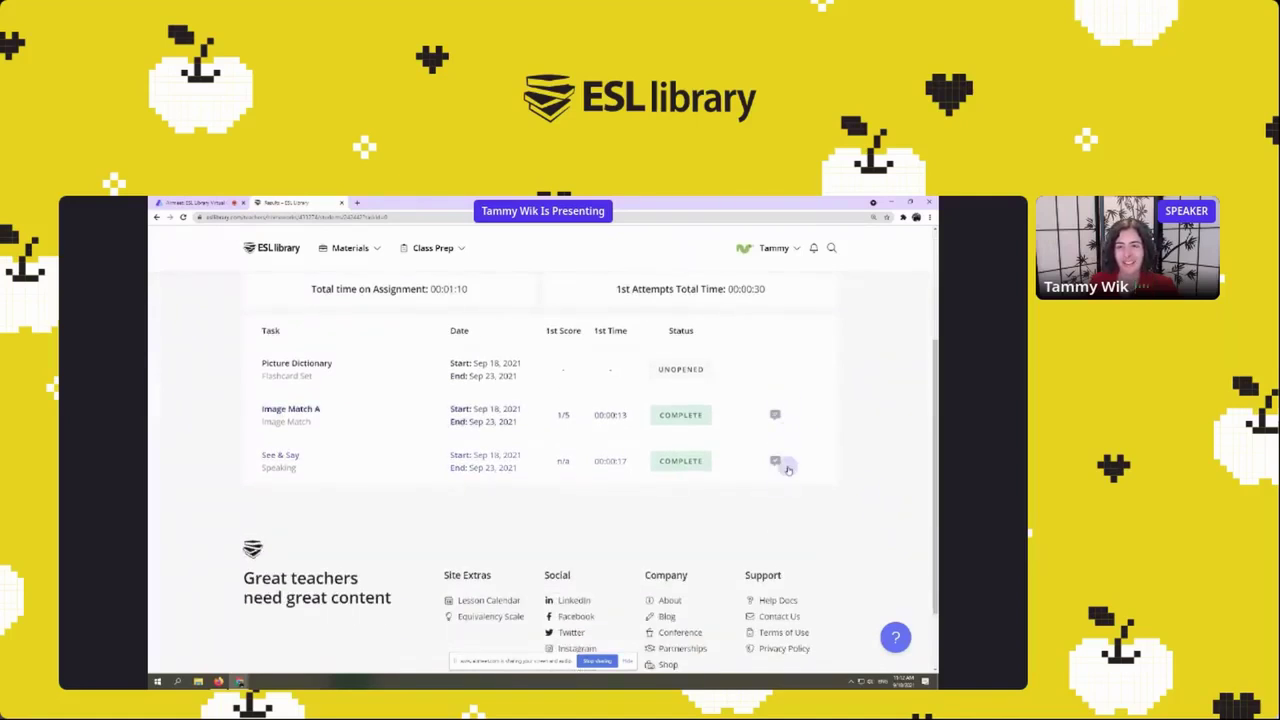
scroll(865, 428, "up", 3)
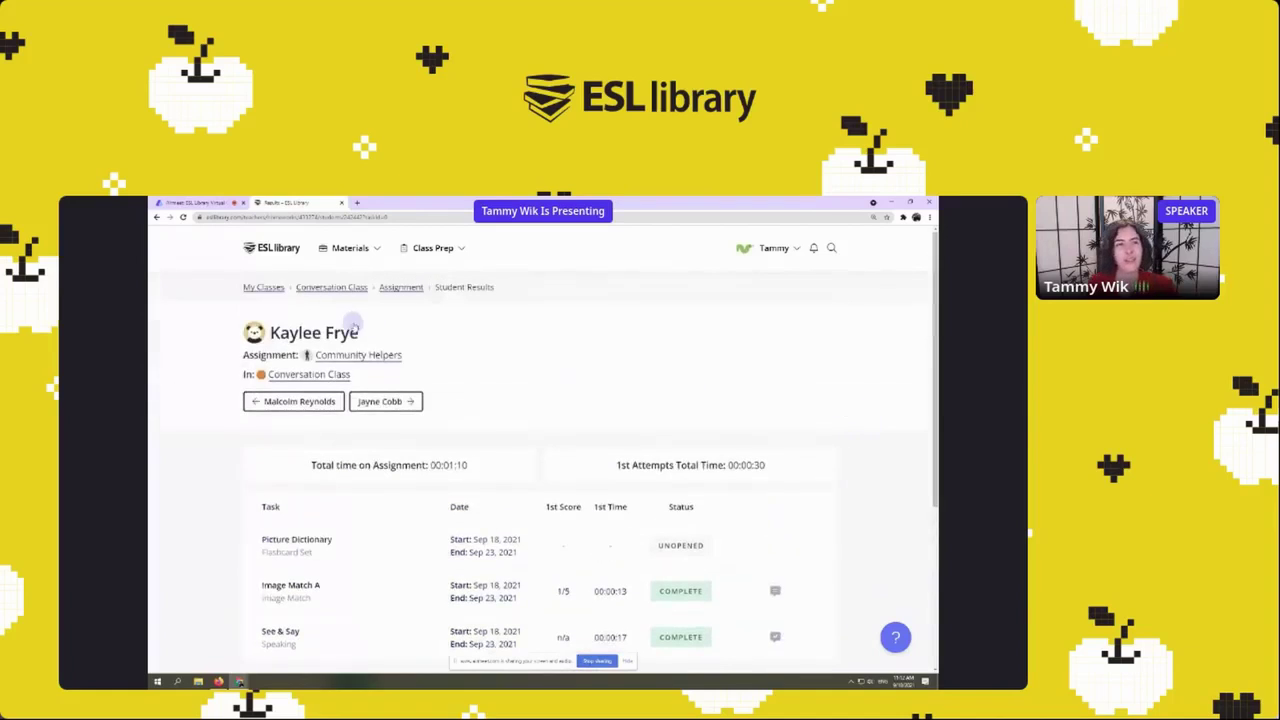
left_click(284, 249)
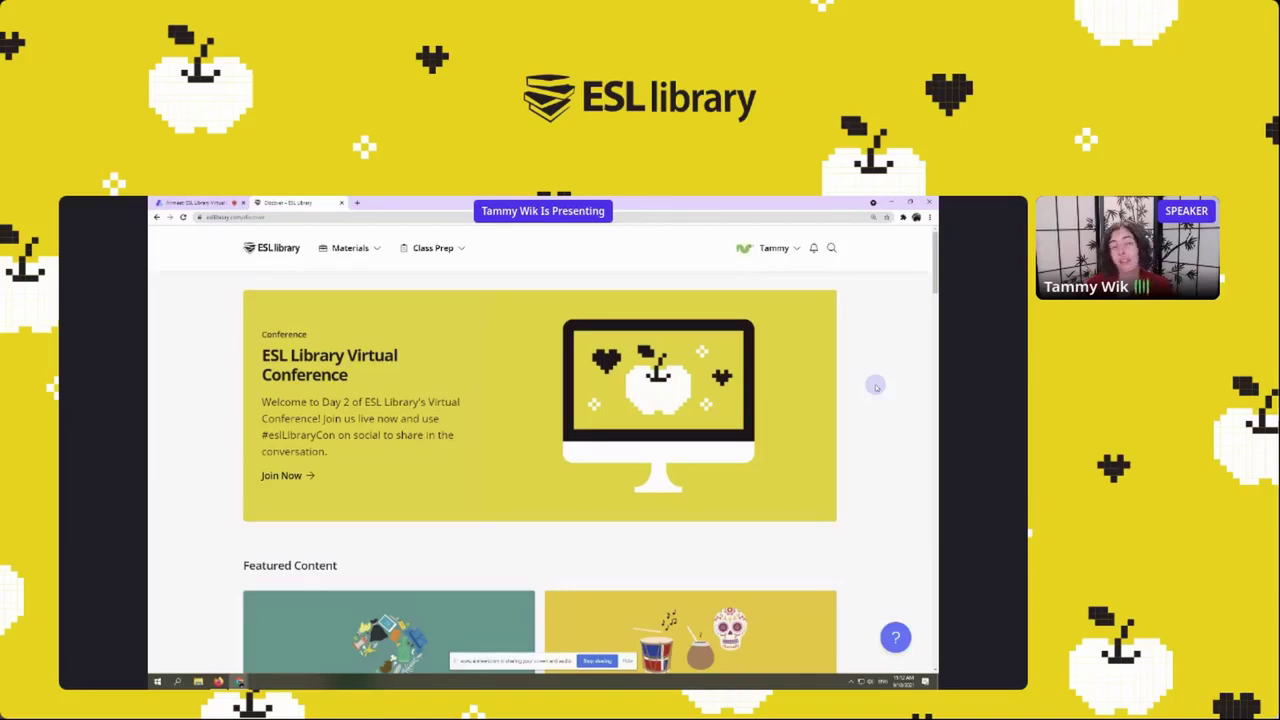
Open the Personality Types lesson from Discussion Starters in the PDF Viewer and collapse the PDF options menu.
left_click(350, 248)
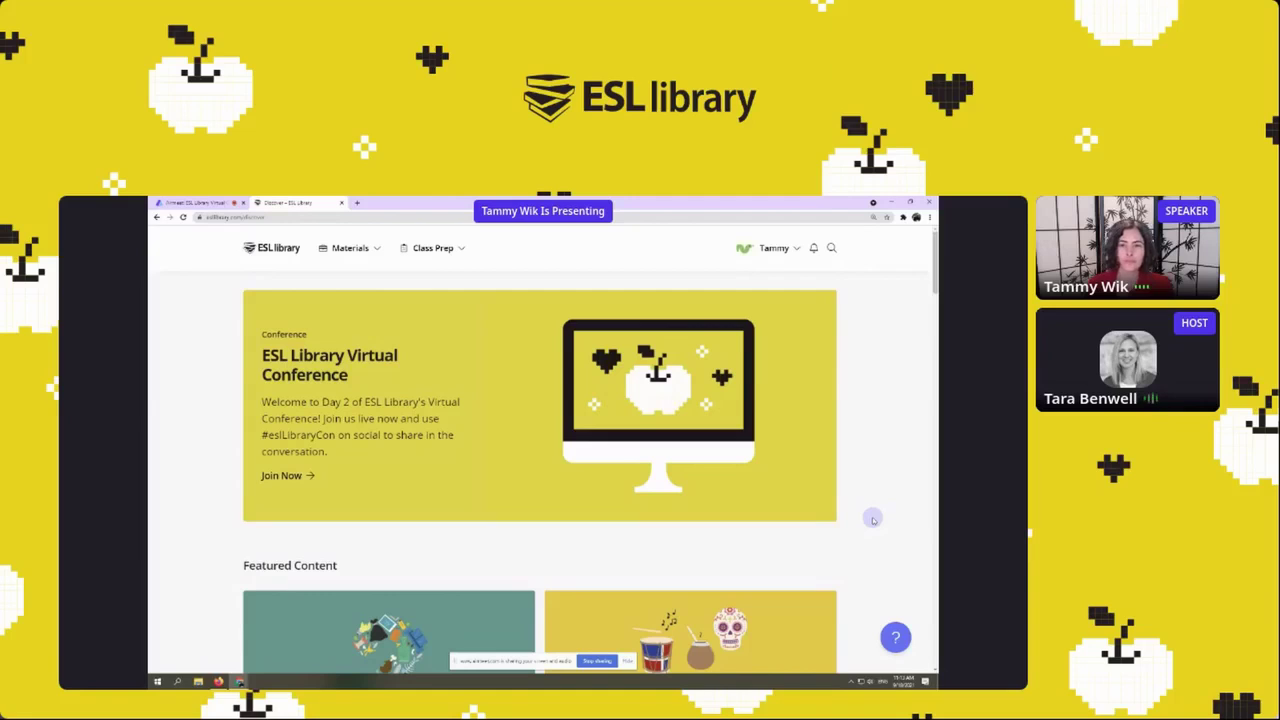
left_click(593, 662)
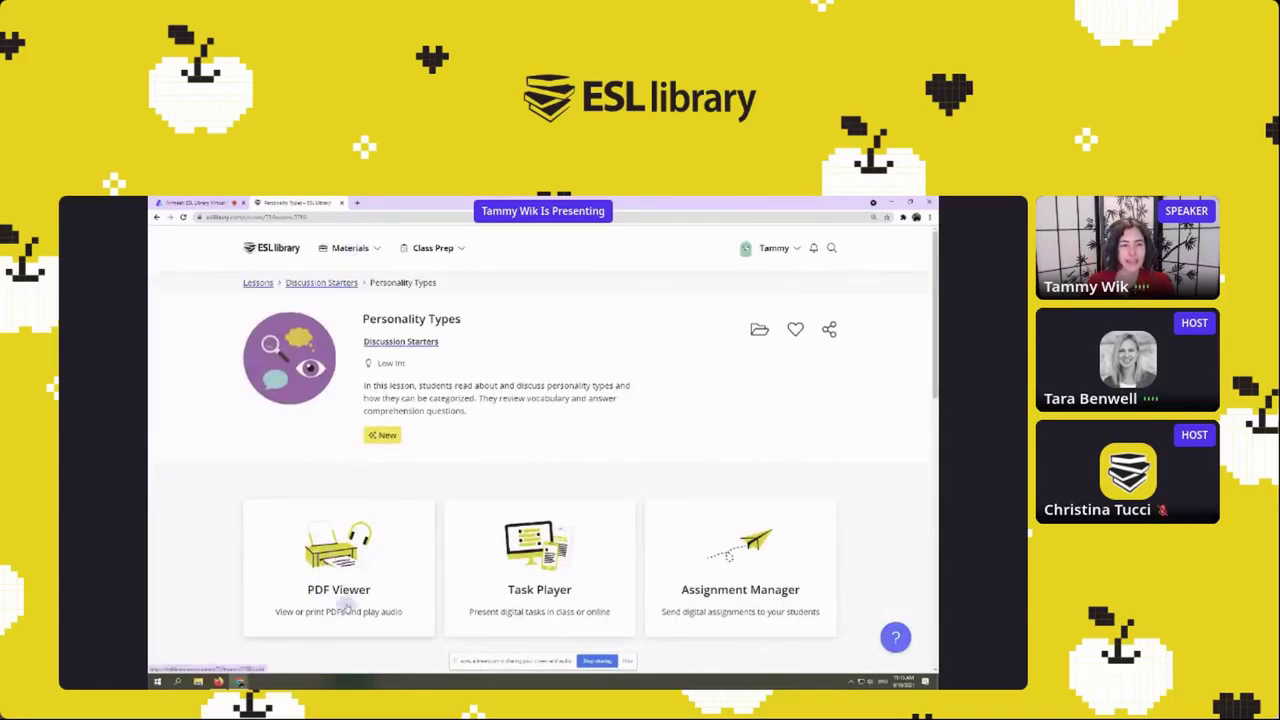
left_click(340, 570)
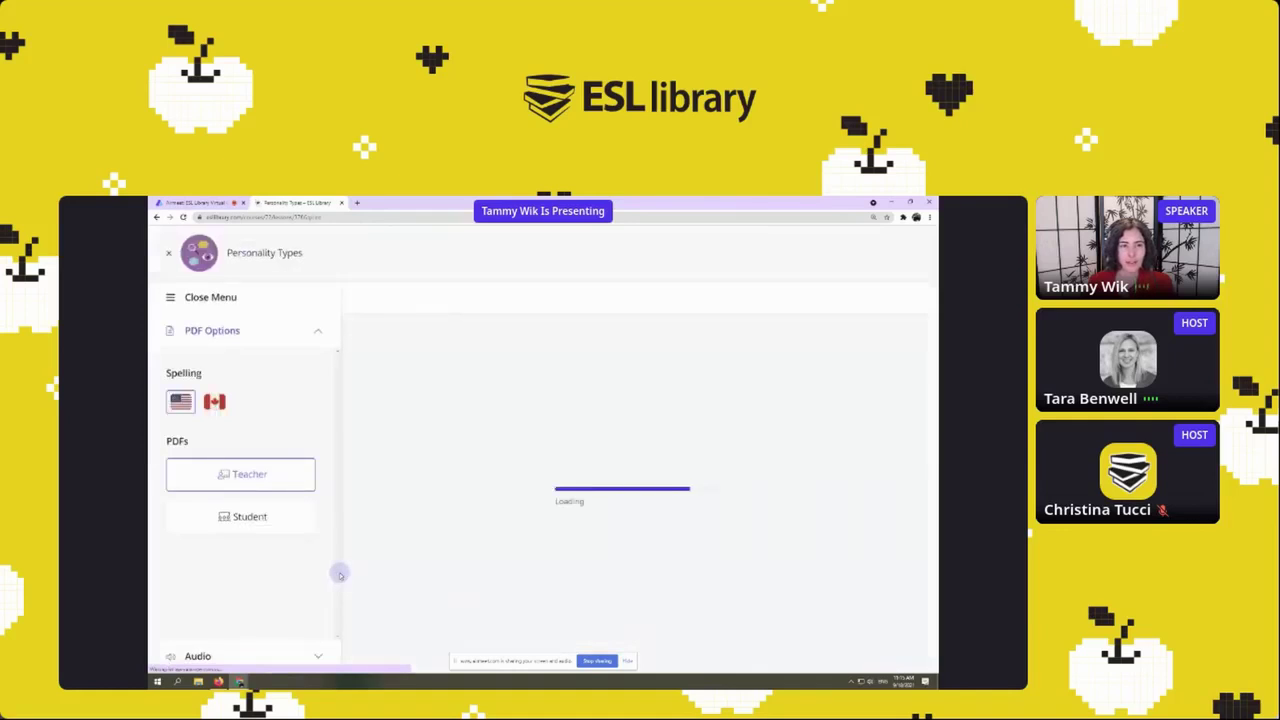
left_click(171, 298)
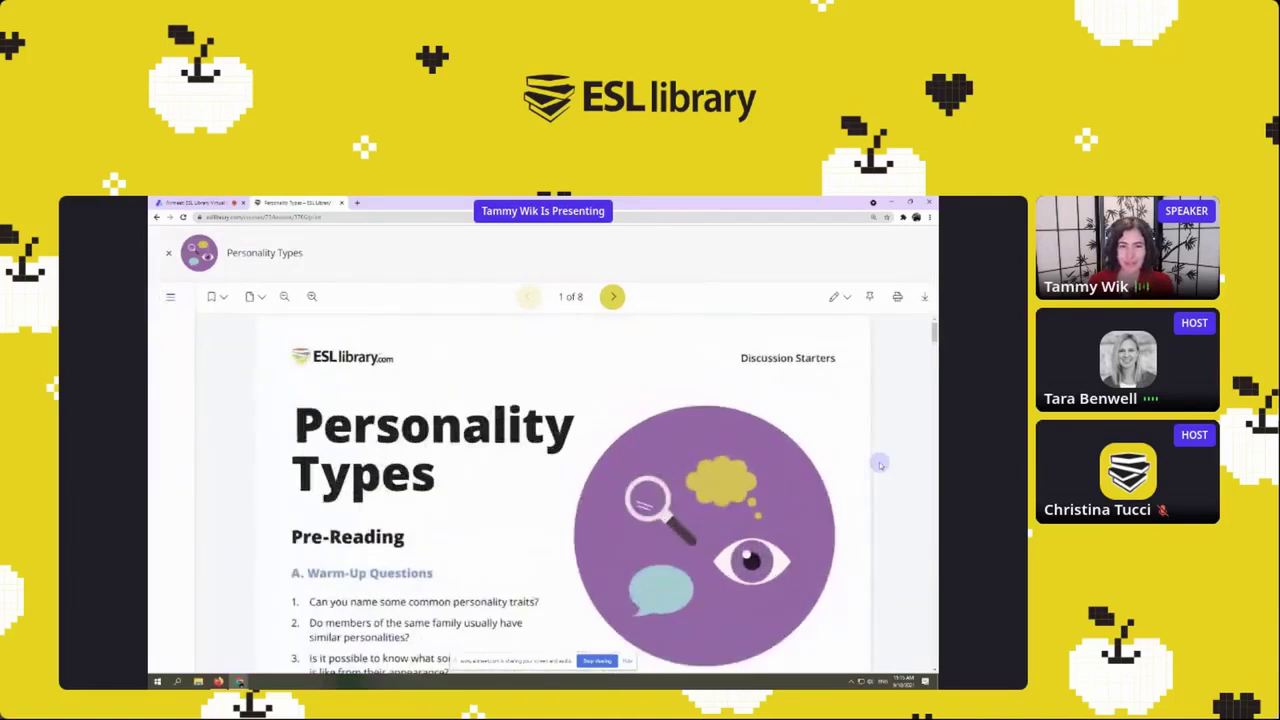
scroll(905, 409, "down", 1)
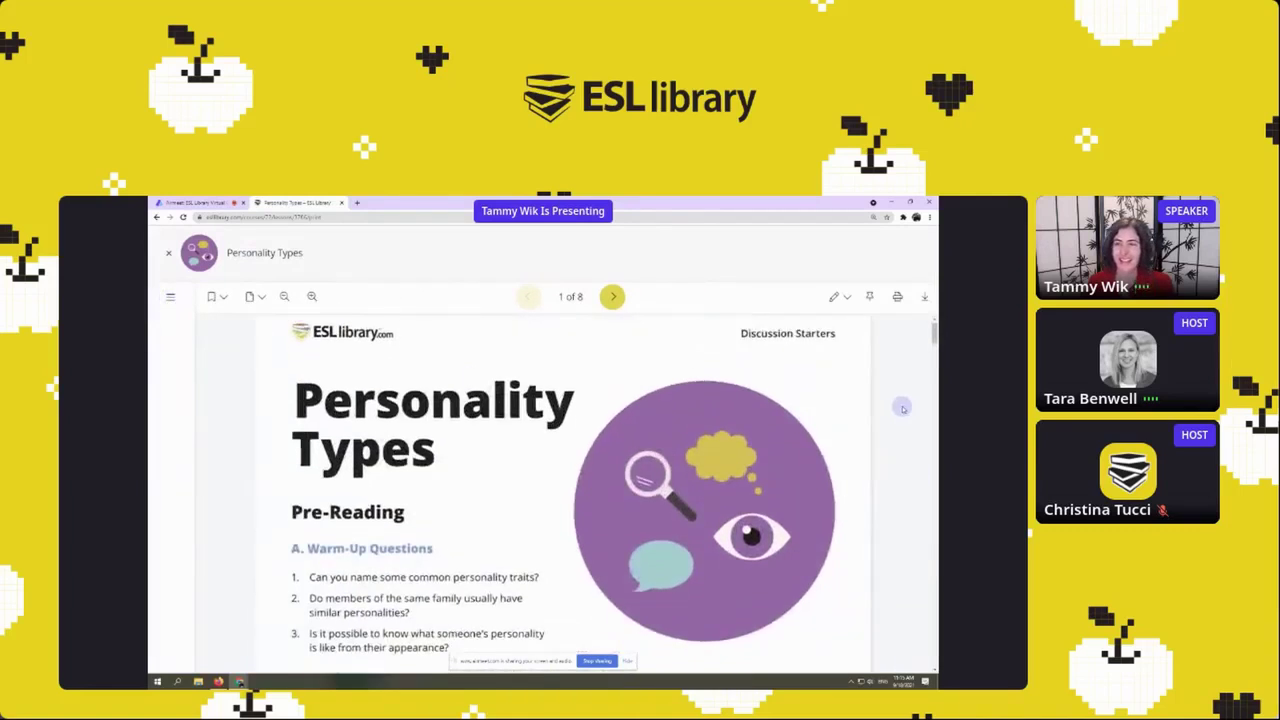
Open the annotation tool choices for the Personality Types PDF.
left_click(840, 298)
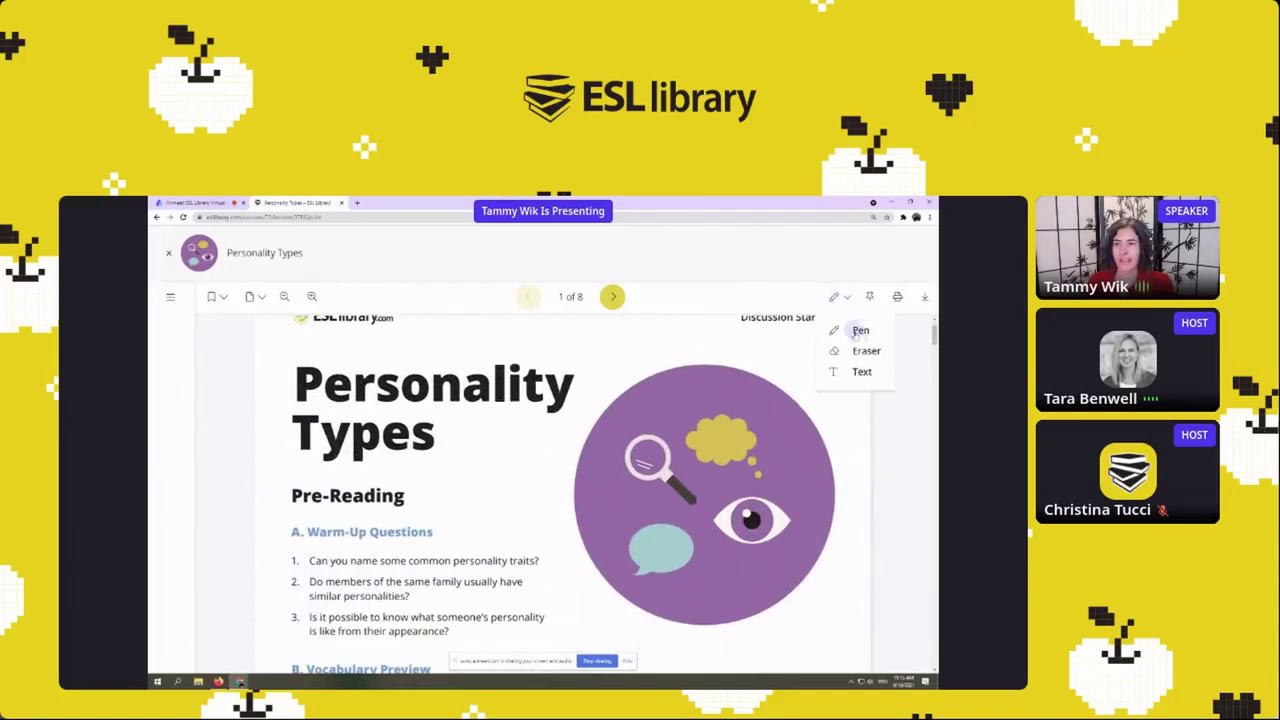